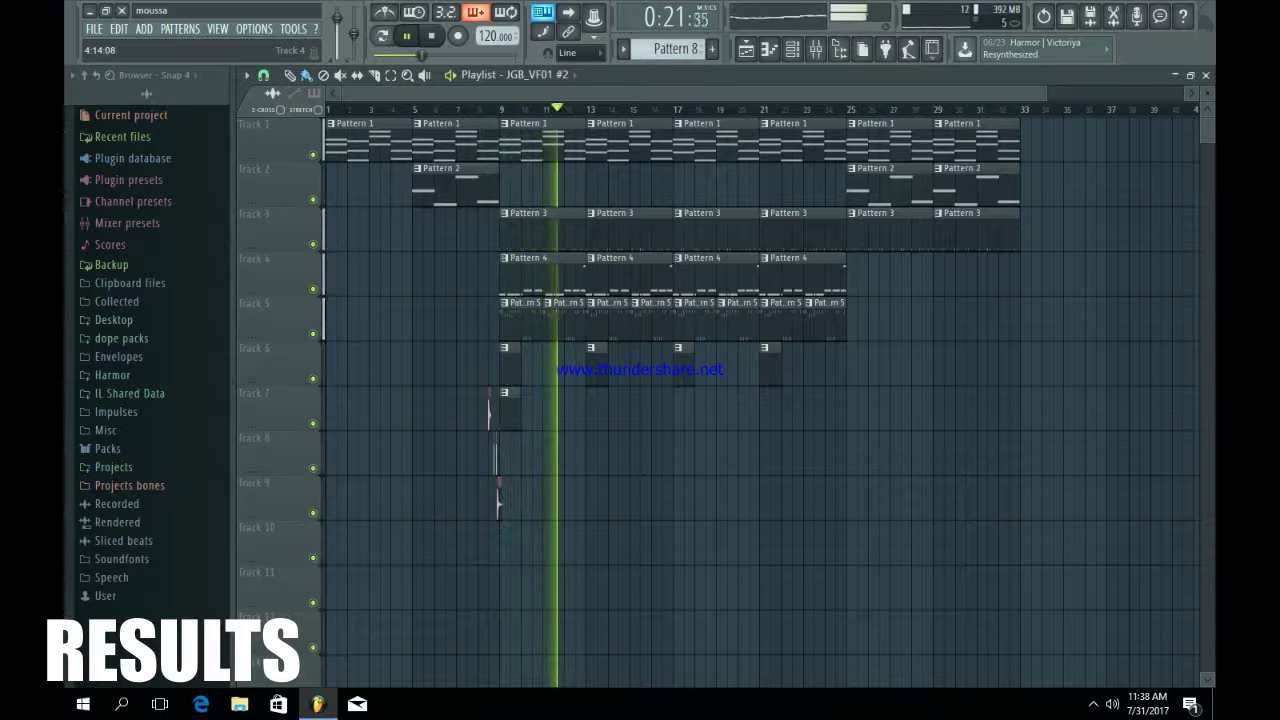
Inspect the two reFX Nexus channels in turn, auditioning the SY Fantasy Bellpad 4 and PD Dark Pad 2 presets
{"action": "left_click", "coordinate": [816, 49]}
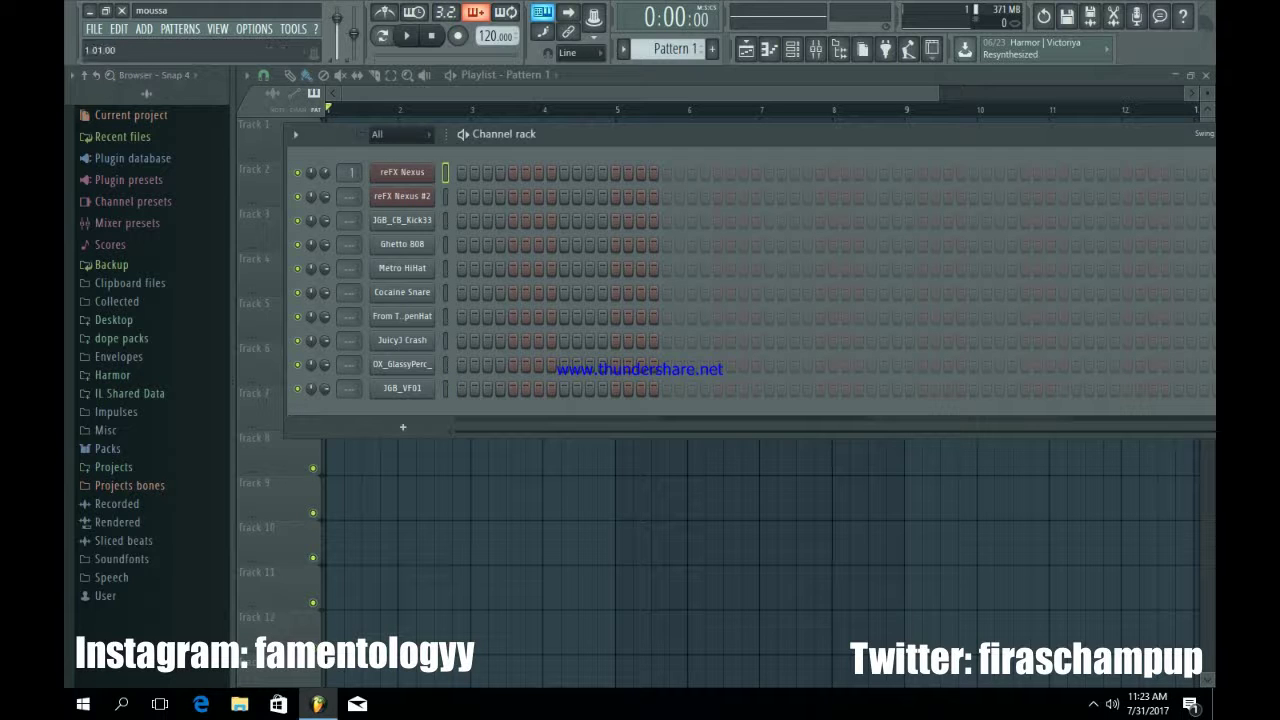
{"action": "left_click", "coordinate": [402, 172]}
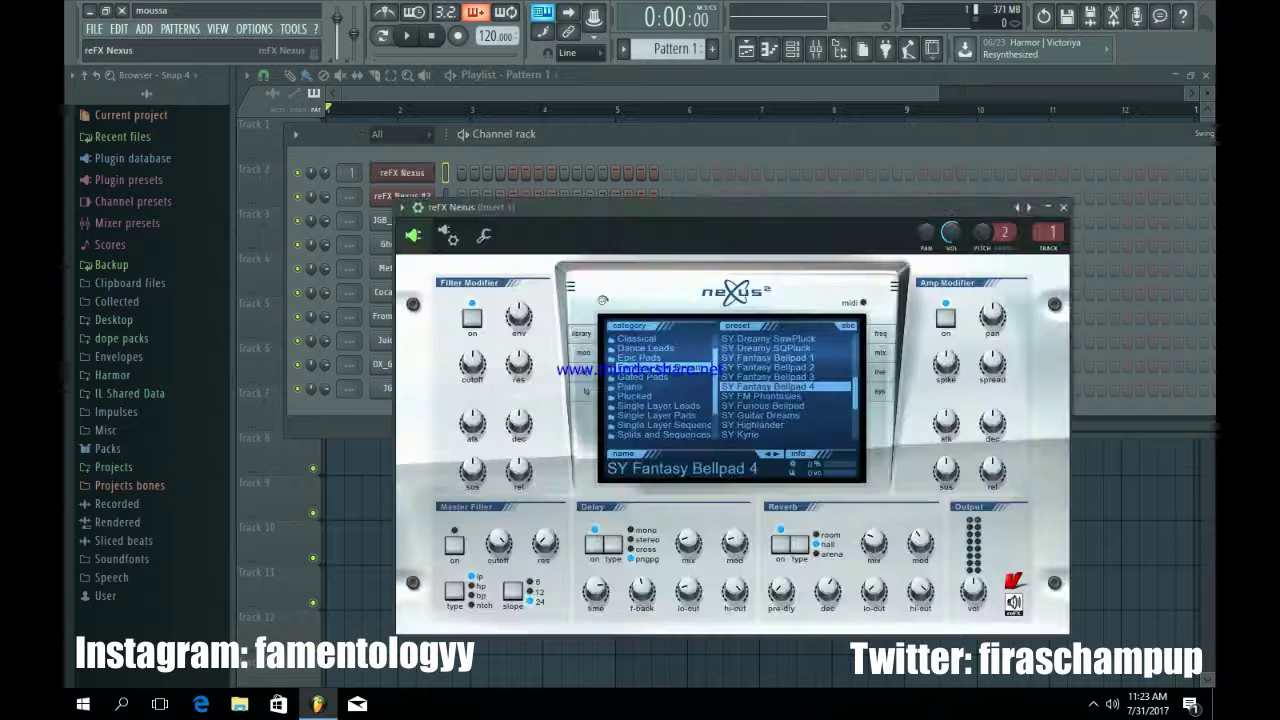
{"action": "key", "text": "v"}
{"action": "key", "text": "v"}
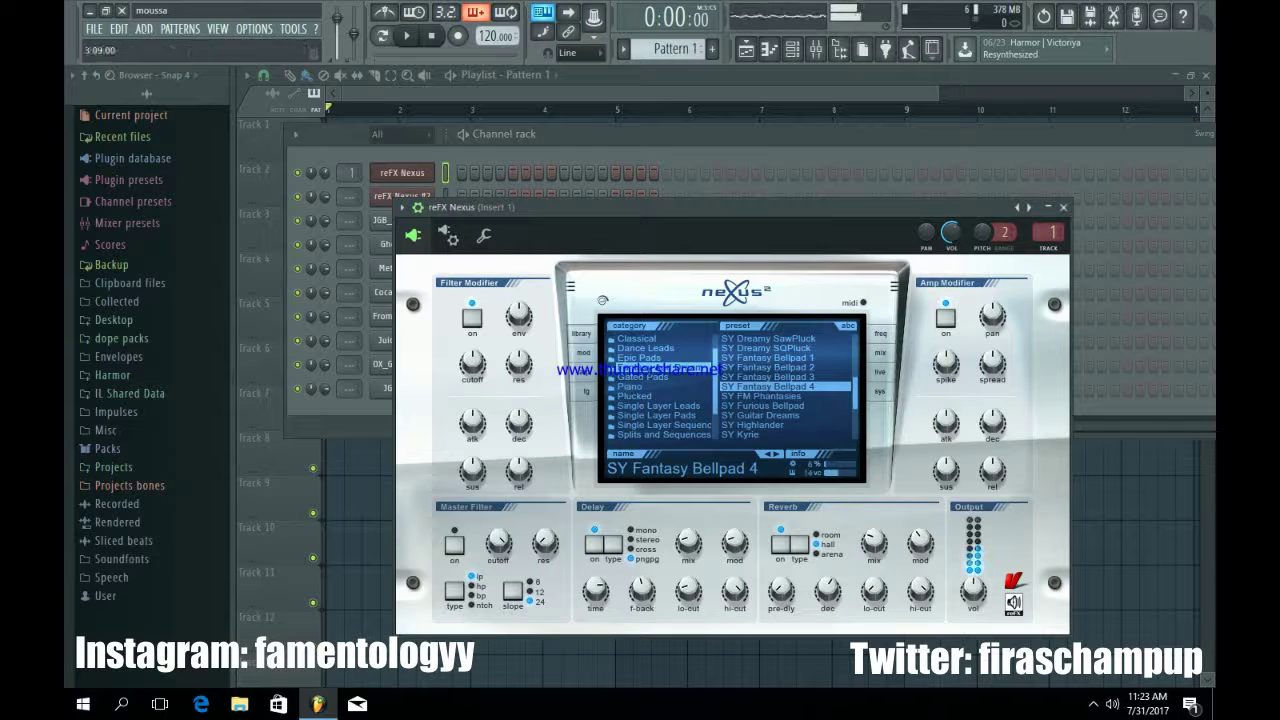
{"action": "left_click", "coordinate": [1063, 207]}
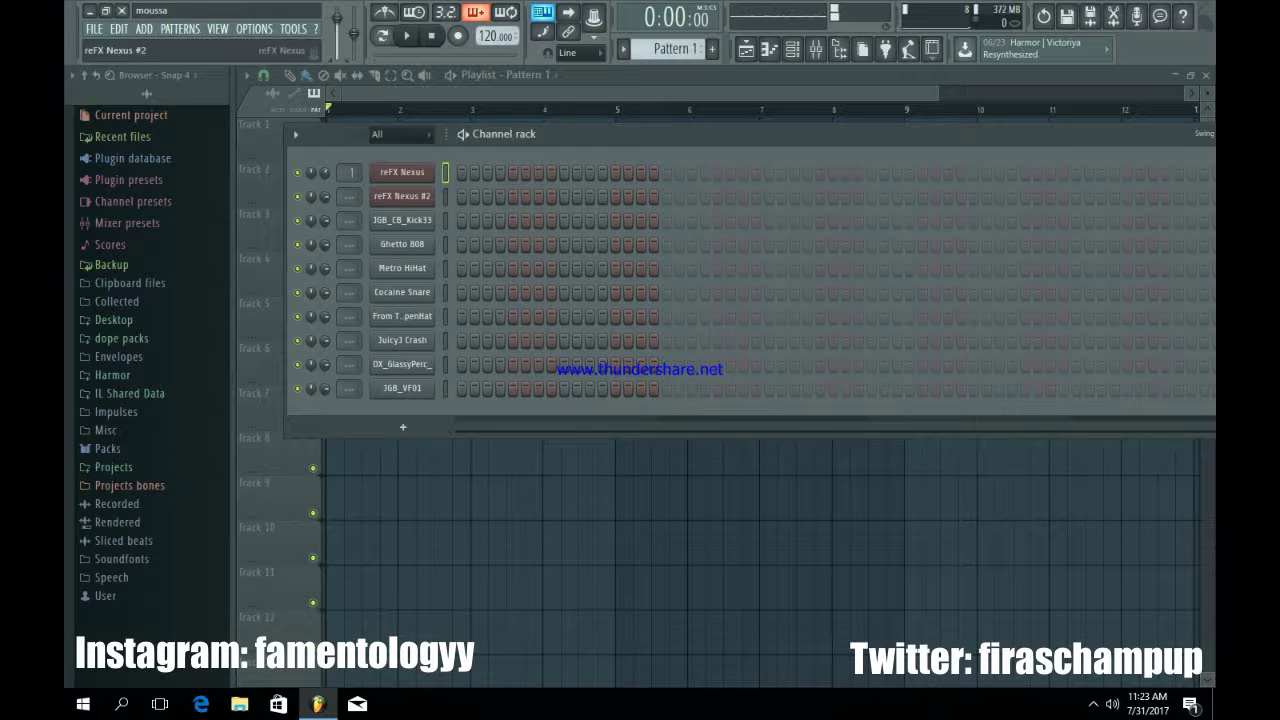
{"action": "left_click", "coordinate": [402, 196]}
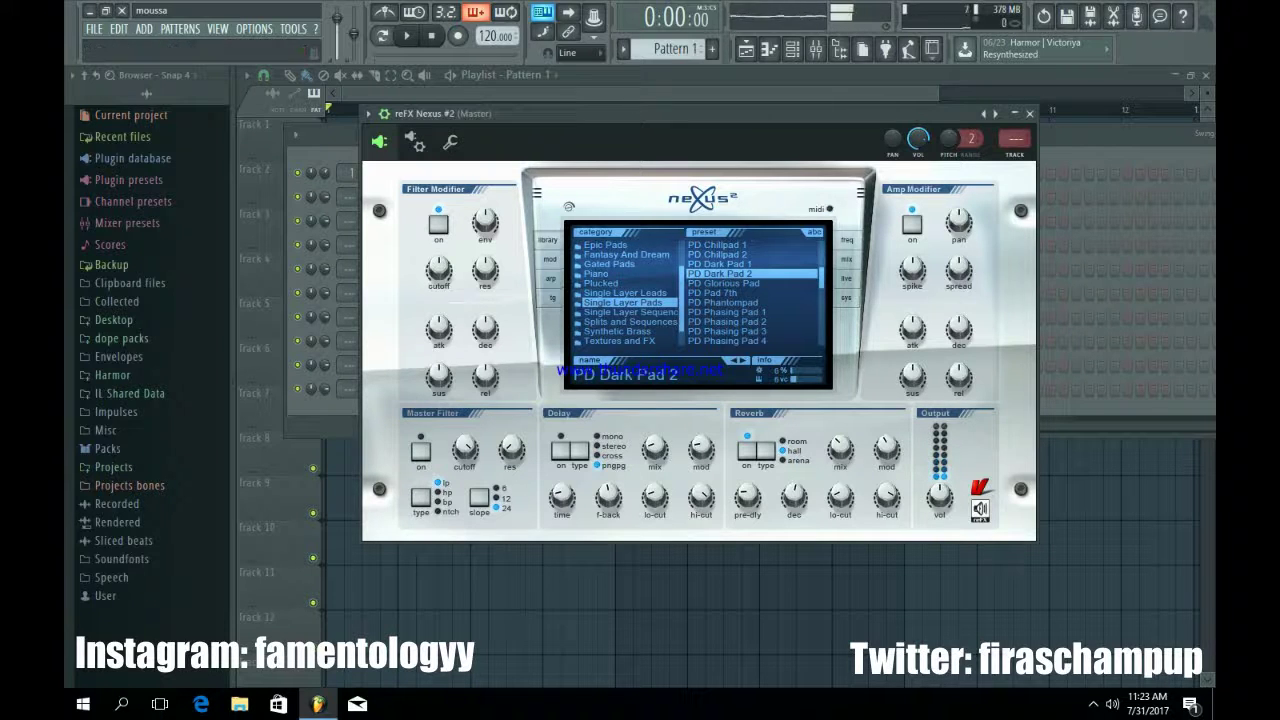
{"action": "left_click", "coordinate": [1029, 113]}
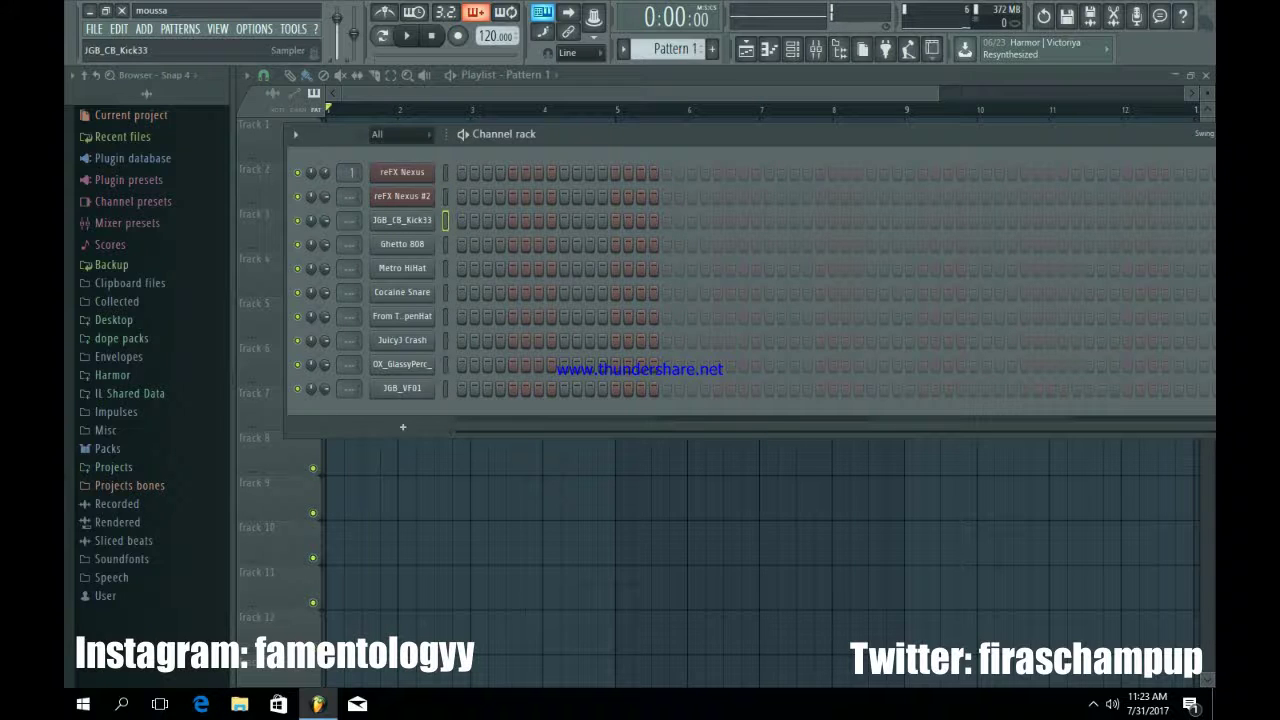
Inspect the JGB_CB_Kick33, Ghetto 808, Metro HiHat and Cocaine Snare sampler channels one after another, closing each again
{"action": "left_click", "coordinate": [402, 220]}
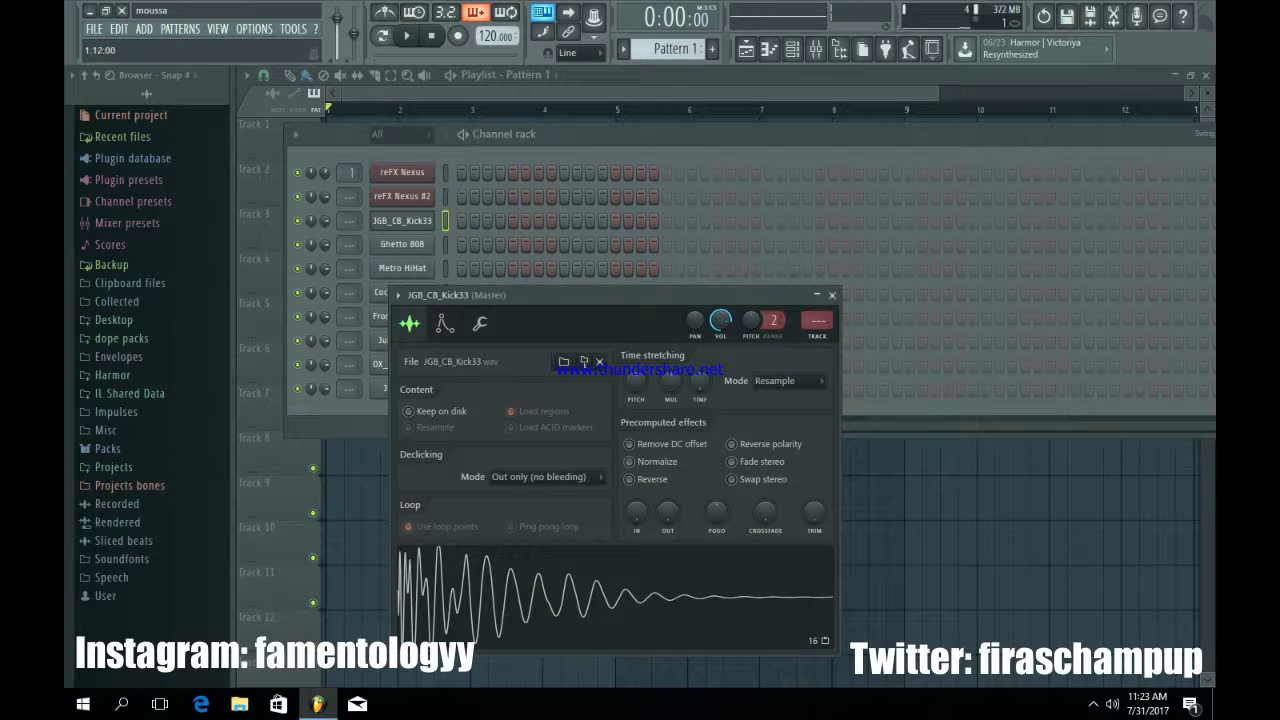
{"action": "left_click", "coordinate": [832, 295]}
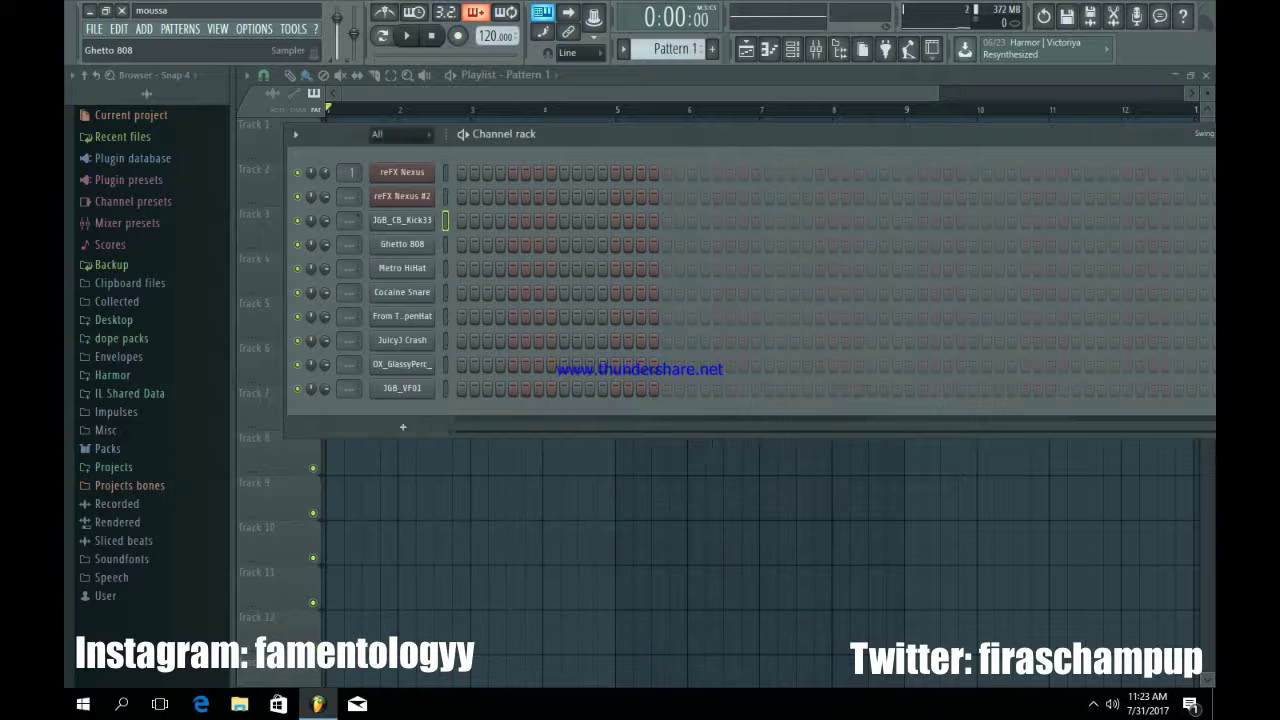
{"action": "left_click", "coordinate": [402, 244]}
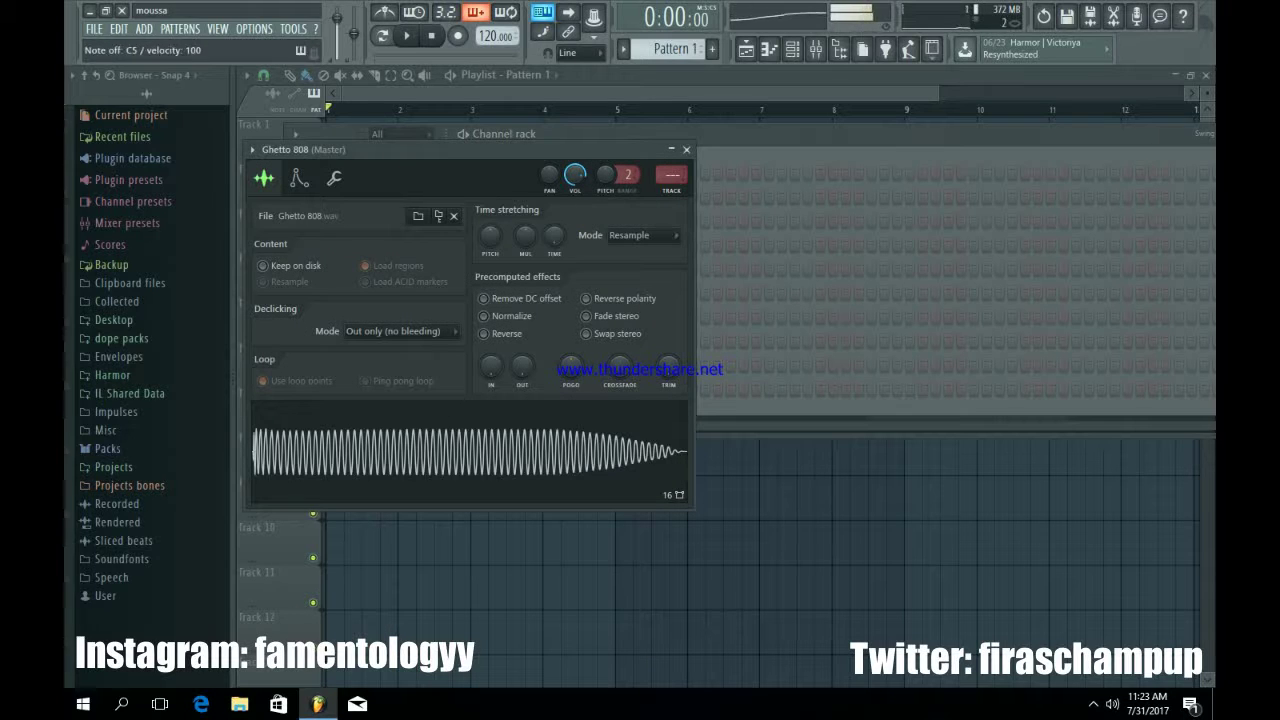
{"action": "left_click", "coordinate": [686, 150]}
{"action": "left_click", "coordinate": [402, 268]}
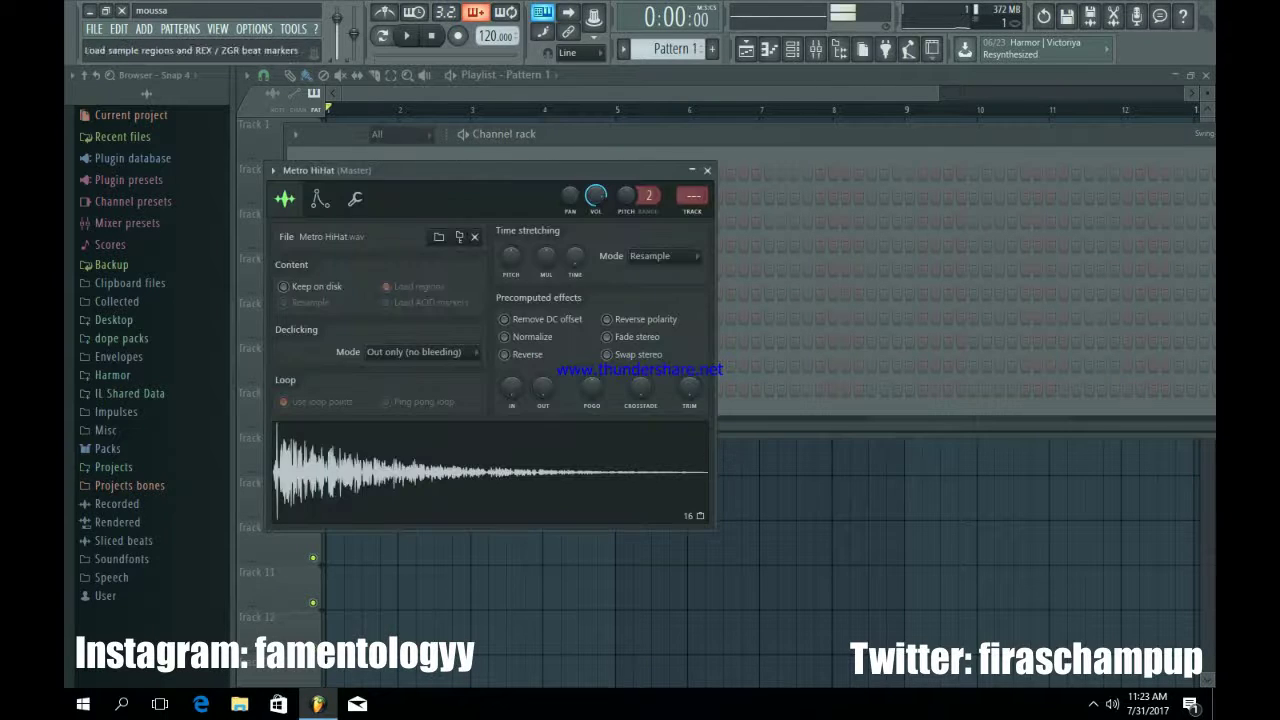
{"action": "left_click", "coordinate": [707, 170]}
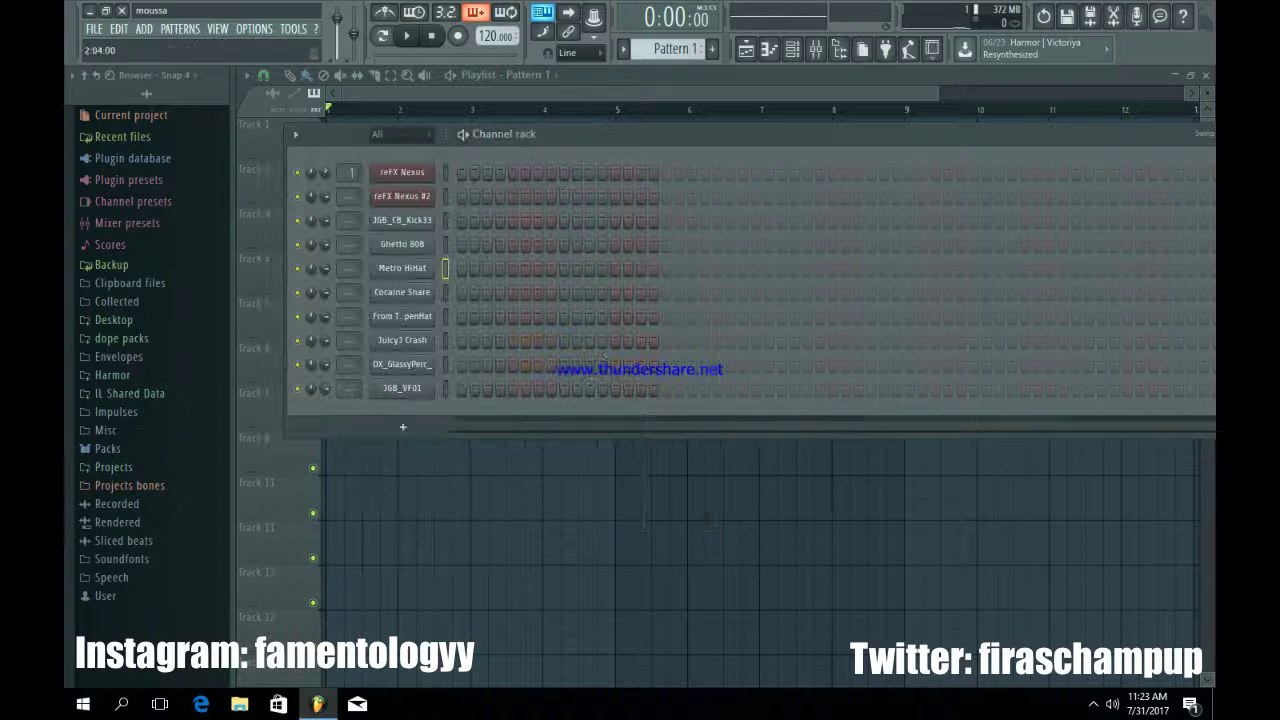
{"action": "left_click", "coordinate": [402, 290]}
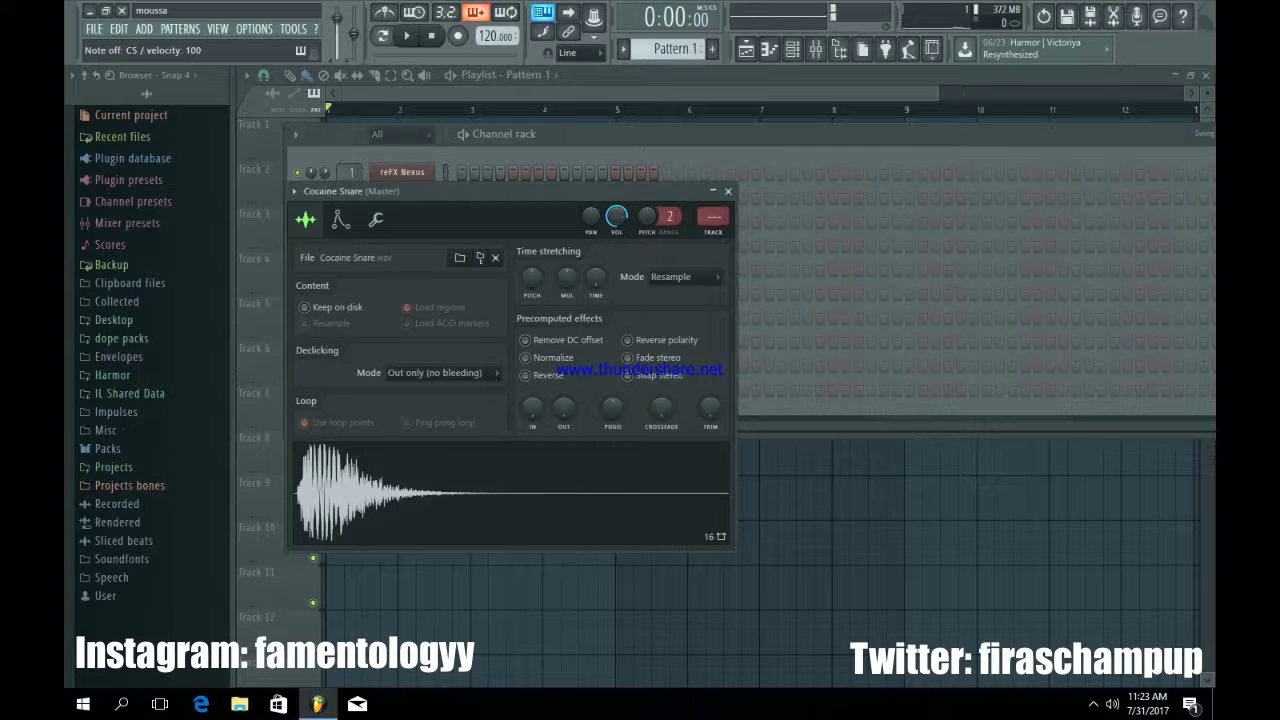
{"action": "left_click", "coordinate": [727, 191]}
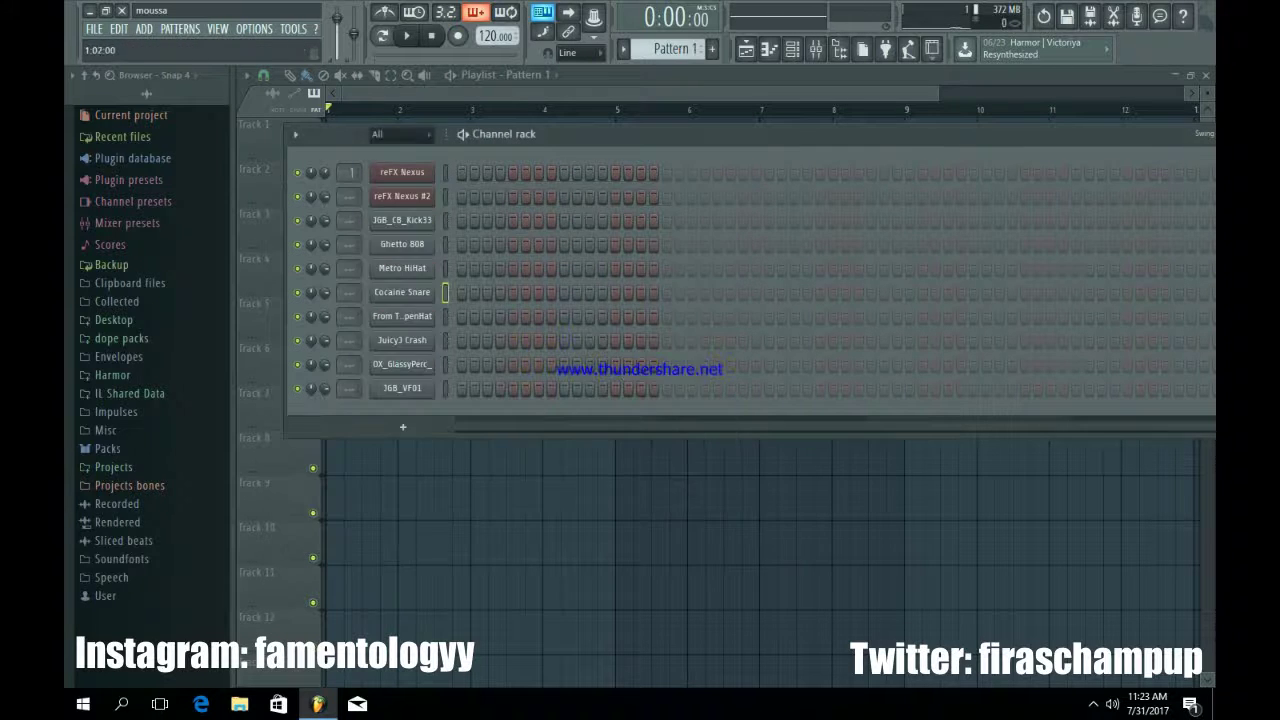
Inspect the open hat, JuicyJ Crash, OX_GlassyPerc_ and JGB_VF01 sampler channels one after another, closing each again
{"action": "left_click", "coordinate": [402, 314]}
{"action": "left_click", "coordinate": [748, 212]}
{"action": "left_click", "coordinate": [402, 338]}
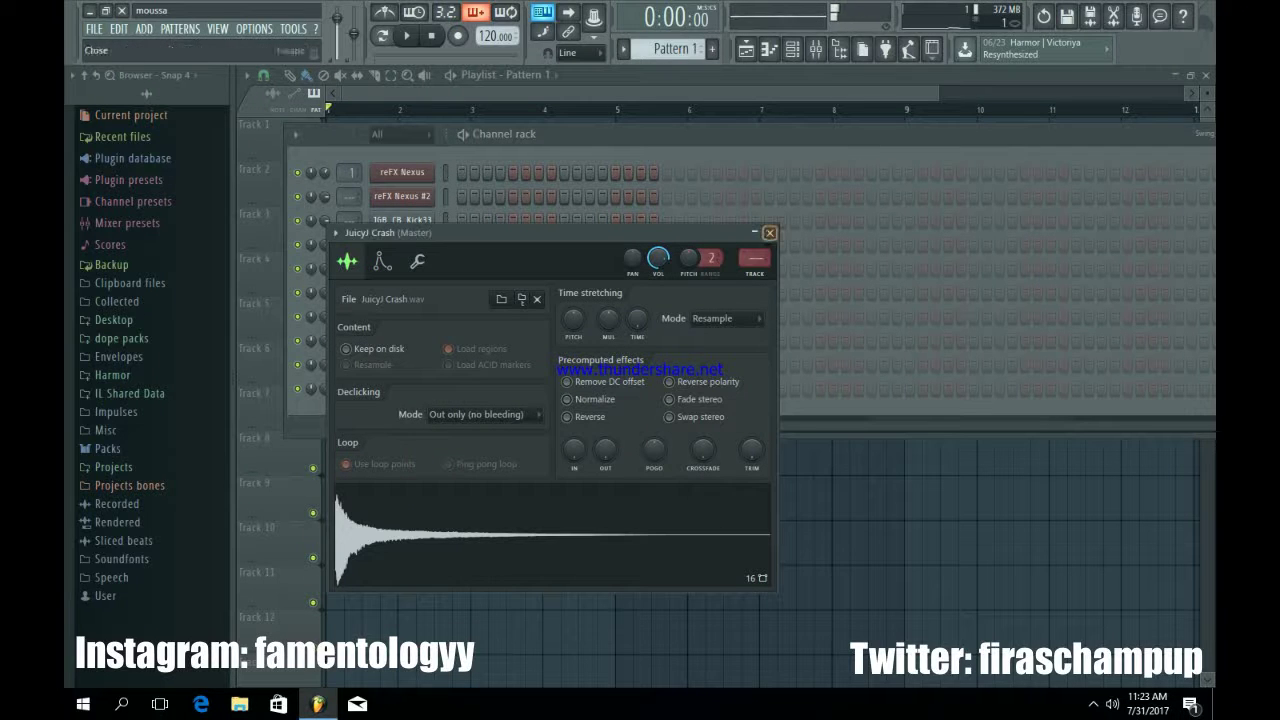
{"action": "left_click", "coordinate": [769, 232]}
{"action": "left_click", "coordinate": [402, 363]}
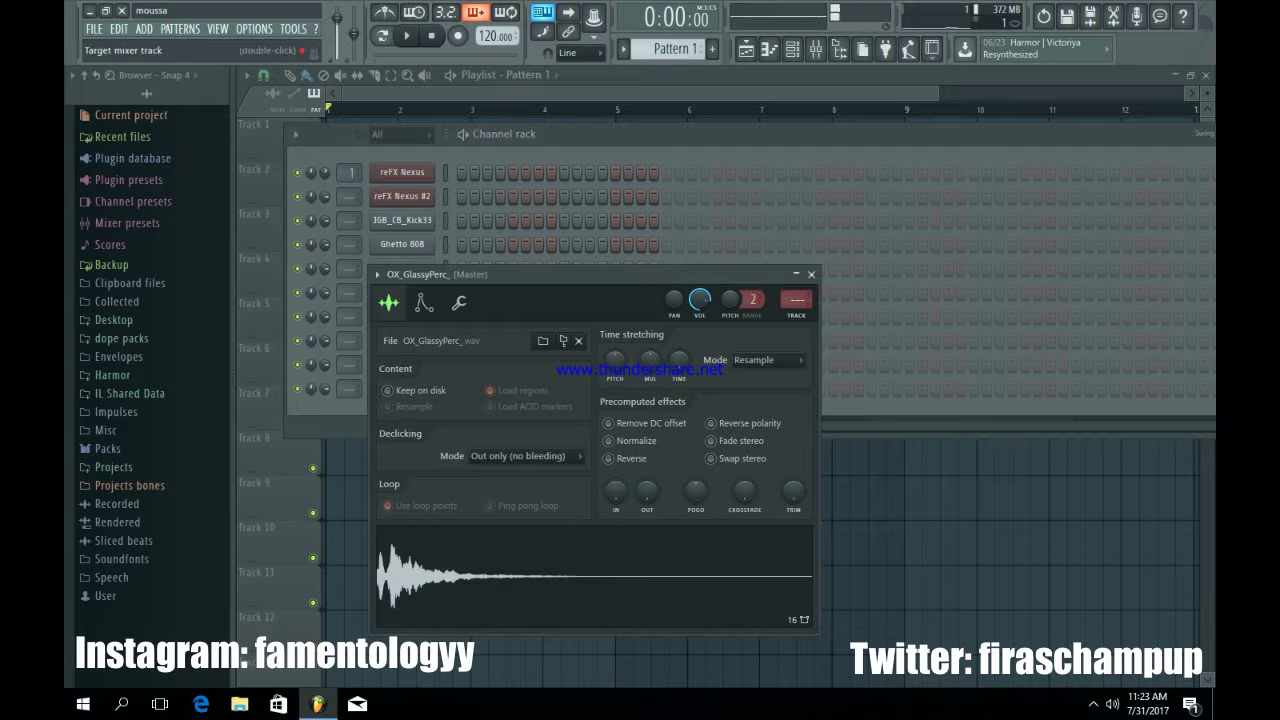
{"action": "left_click", "coordinate": [811, 274]}
{"action": "left_click", "coordinate": [402, 388]}
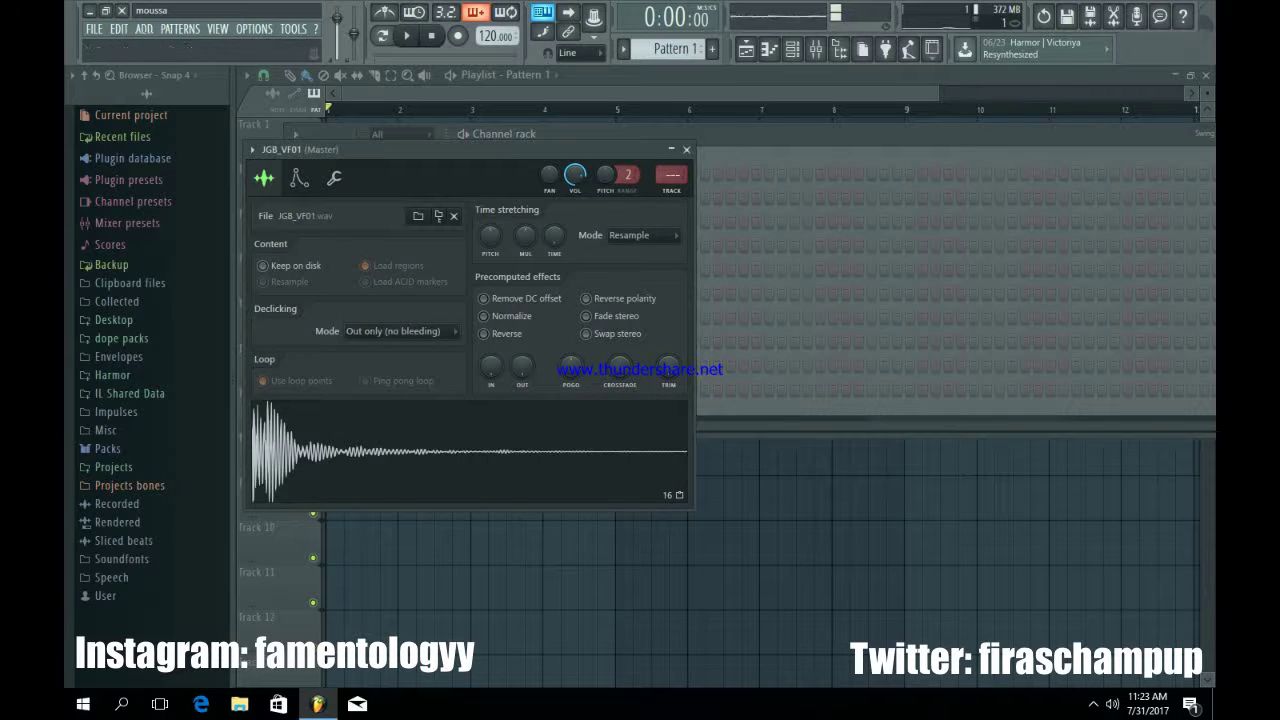
{"action": "left_click", "coordinate": [686, 149]}
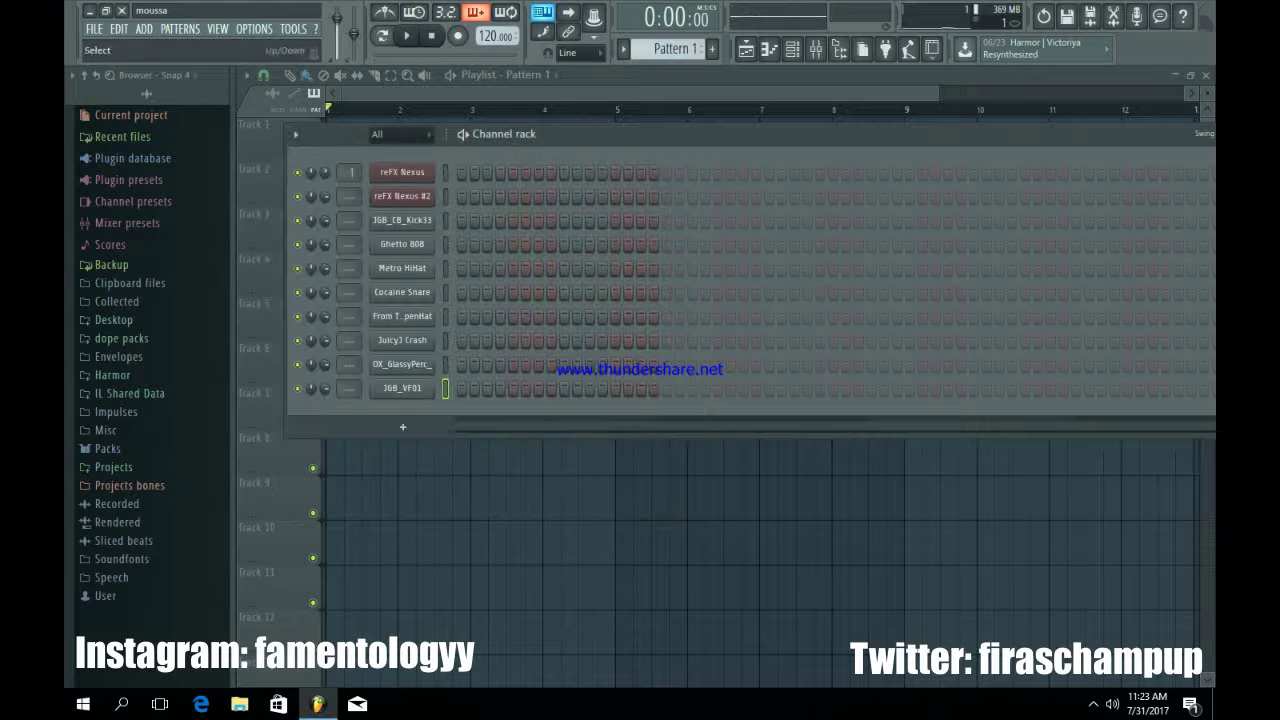
In the piano roll of the first reFX Nexus channel, draw a three-bar chord of E4, A4 and C5 from bar 1 and preview it
{"action": "right_click", "coordinate": [375, 170]}
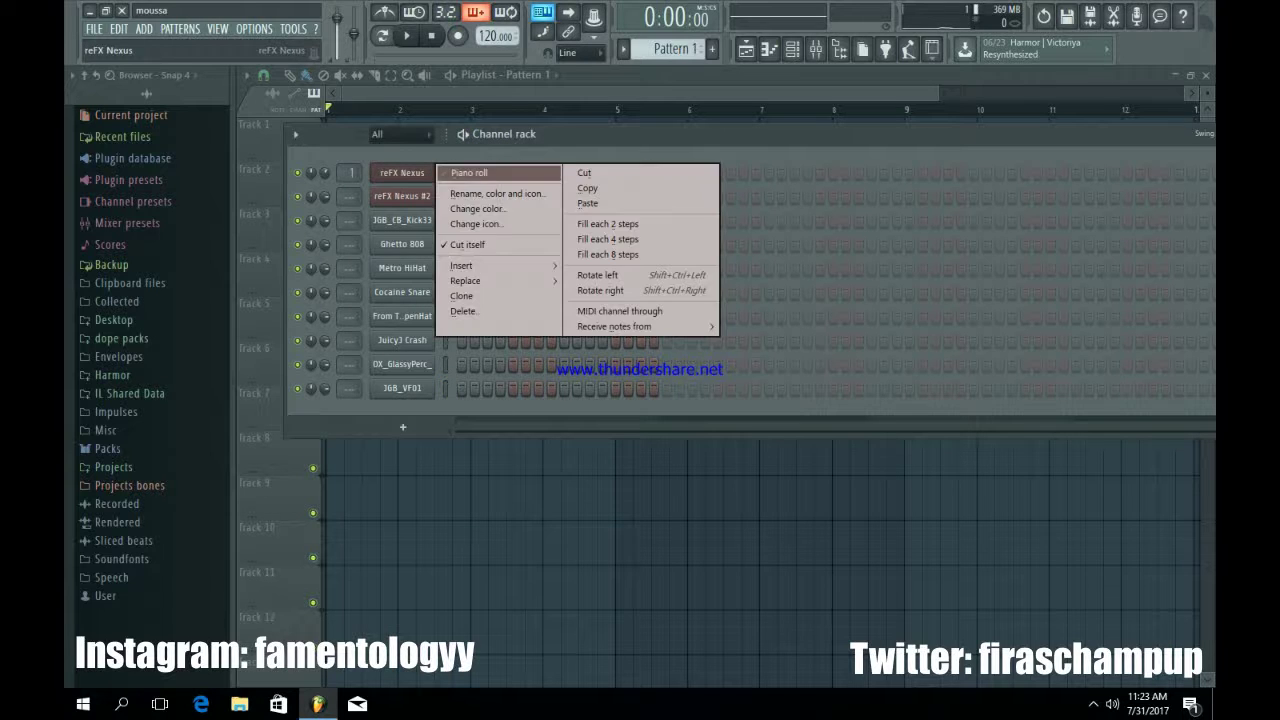
{"action": "left_click", "coordinate": [430, 173]}
{"action": "scroll", "coordinate": [349, 390], "scroll_direction": "down", "scroll_amount": 2}
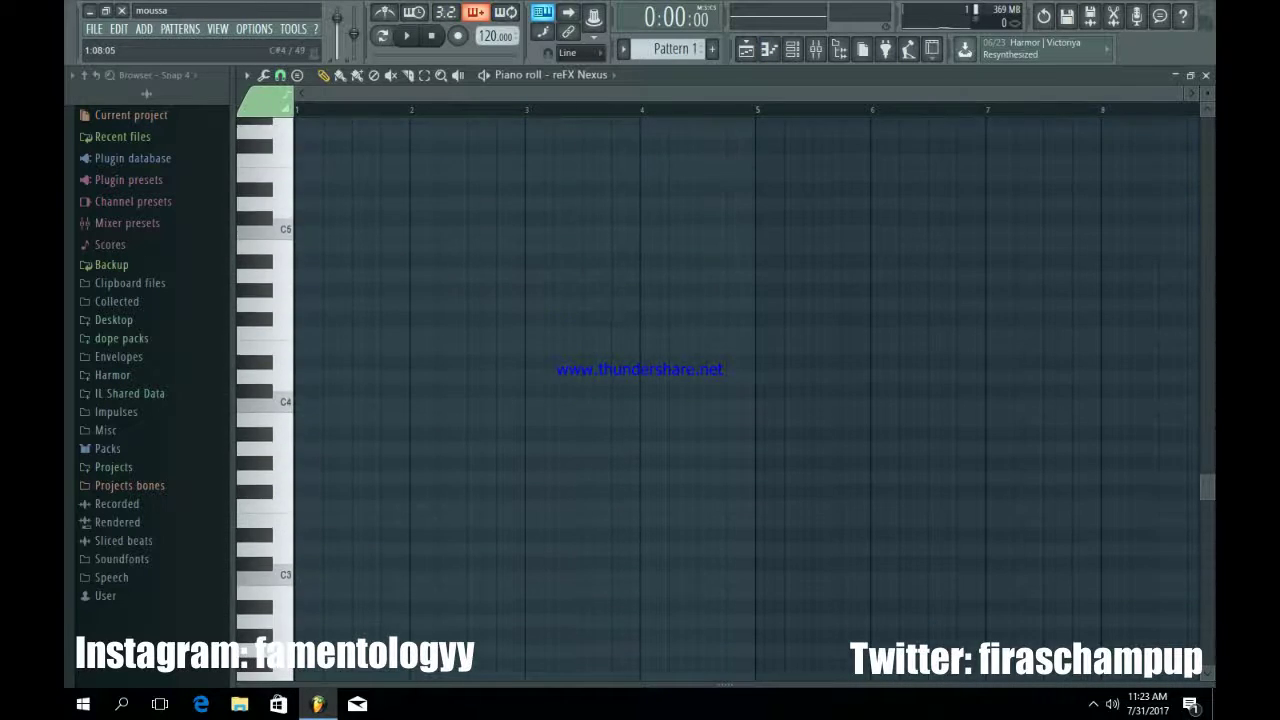
{"action": "left_click", "coordinate": [304, 304]}
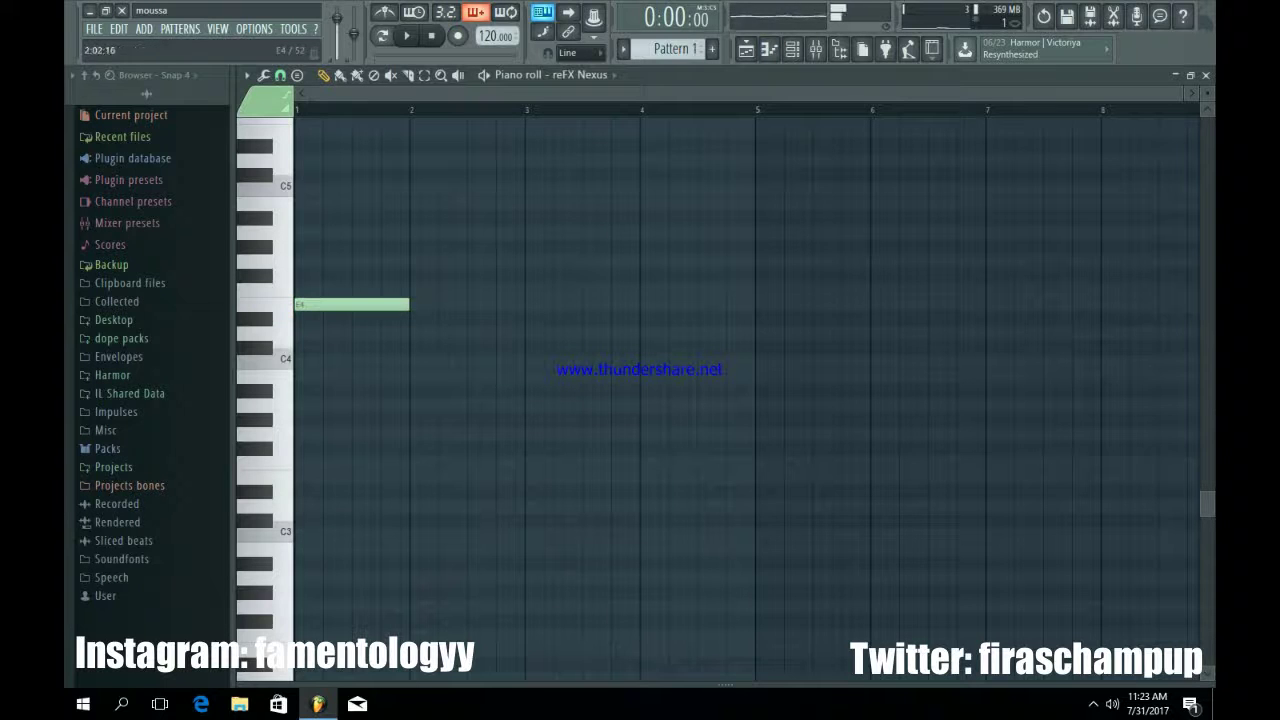
{"action": "left_click_drag", "start_coordinate": [408, 304], "coordinate": [611, 304]}
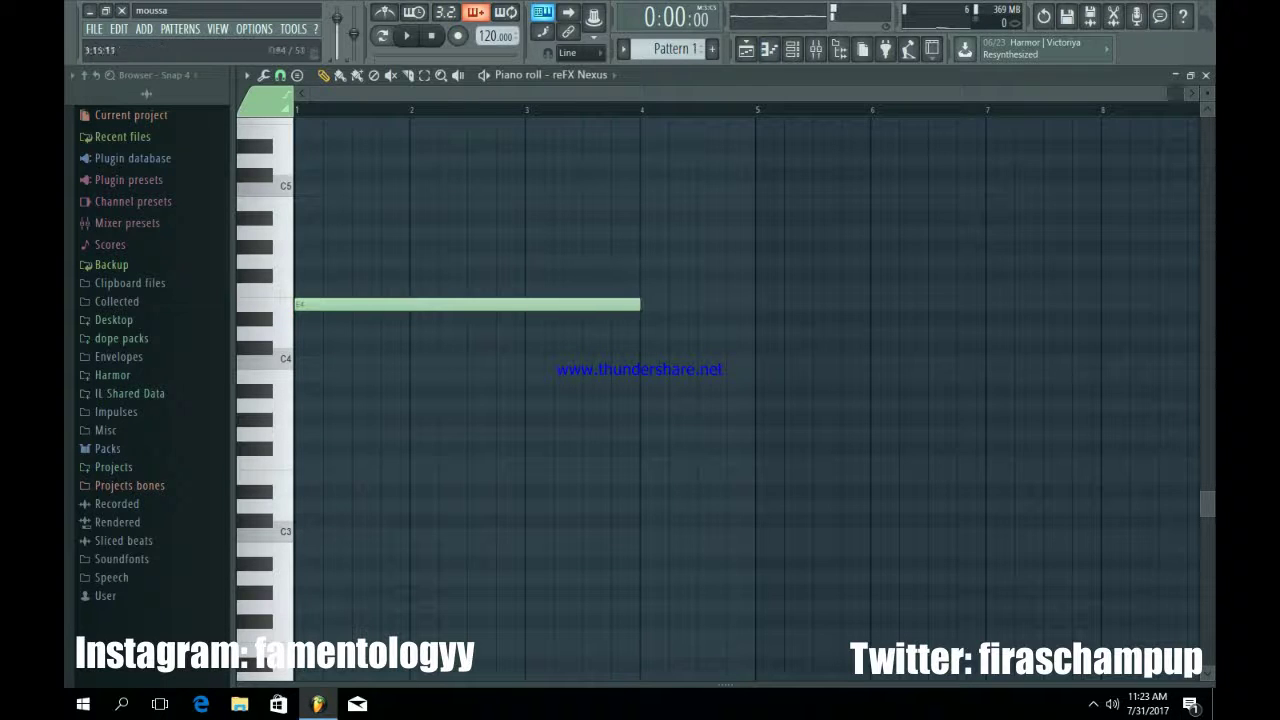
{"action": "scroll", "coordinate": [640, 390], "scroll_direction": "up", "scroll_amount": 2}
{"action": "left_click_drag", "start_coordinate": [305, 348], "coordinate": [299, 319]}
{"action": "left_click", "coordinate": [318, 275]}
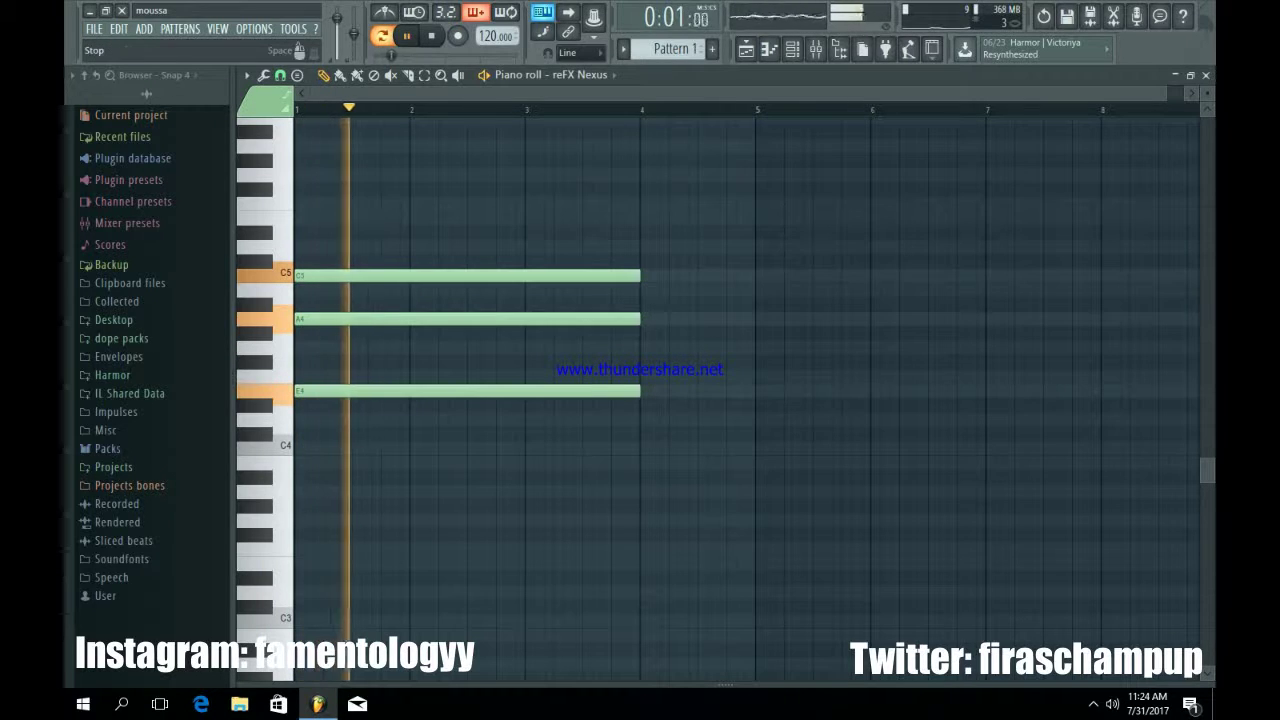
{"action": "key", "text": "space"}
Select all three notes of the first chord, shorten them together to one bar, and deselect them
{"action": "left_click_drag", "start_coordinate": [700, 453], "coordinate": [502, 264]}
{"action": "left_click_drag", "start_coordinate": [664, 333], "coordinate": [437, 333]}
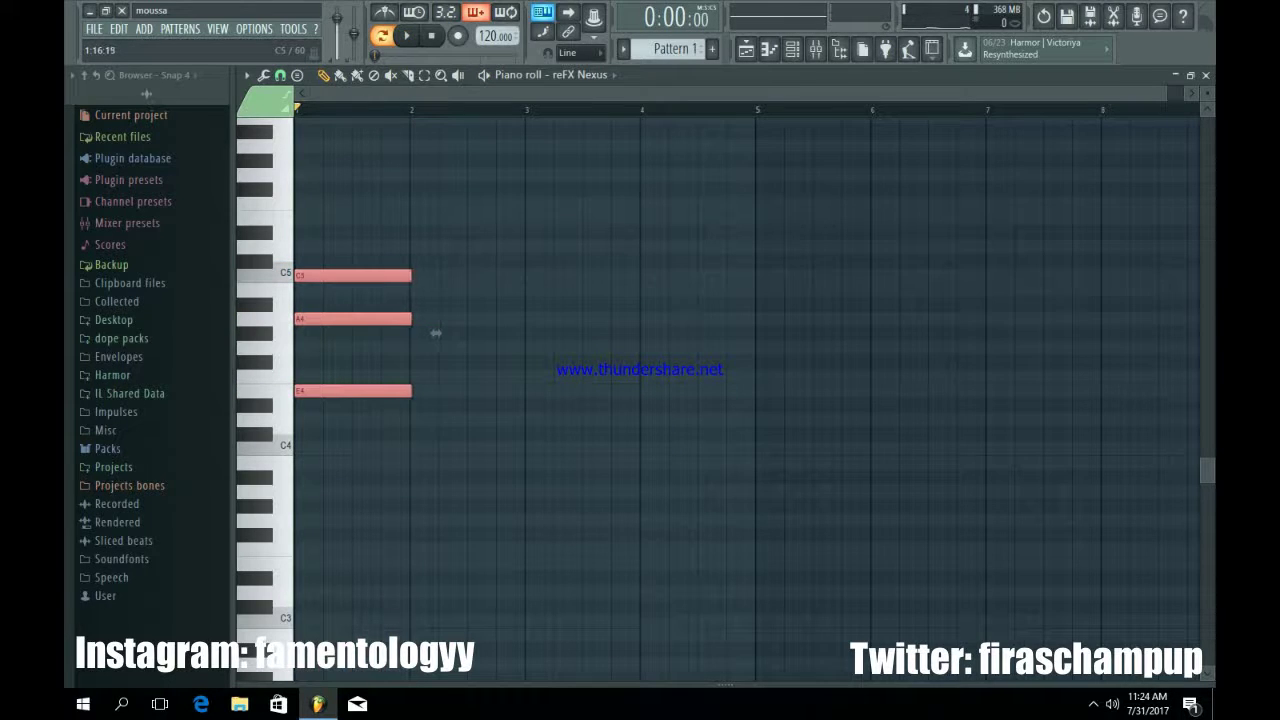
{"action": "left_click", "coordinate": [434, 333], "text": "ctrl"}
Add a one-bar chord of B3, F4 and B4 in bar 2 and preview the progression
{"action": "left_click", "coordinate": [417, 463]}
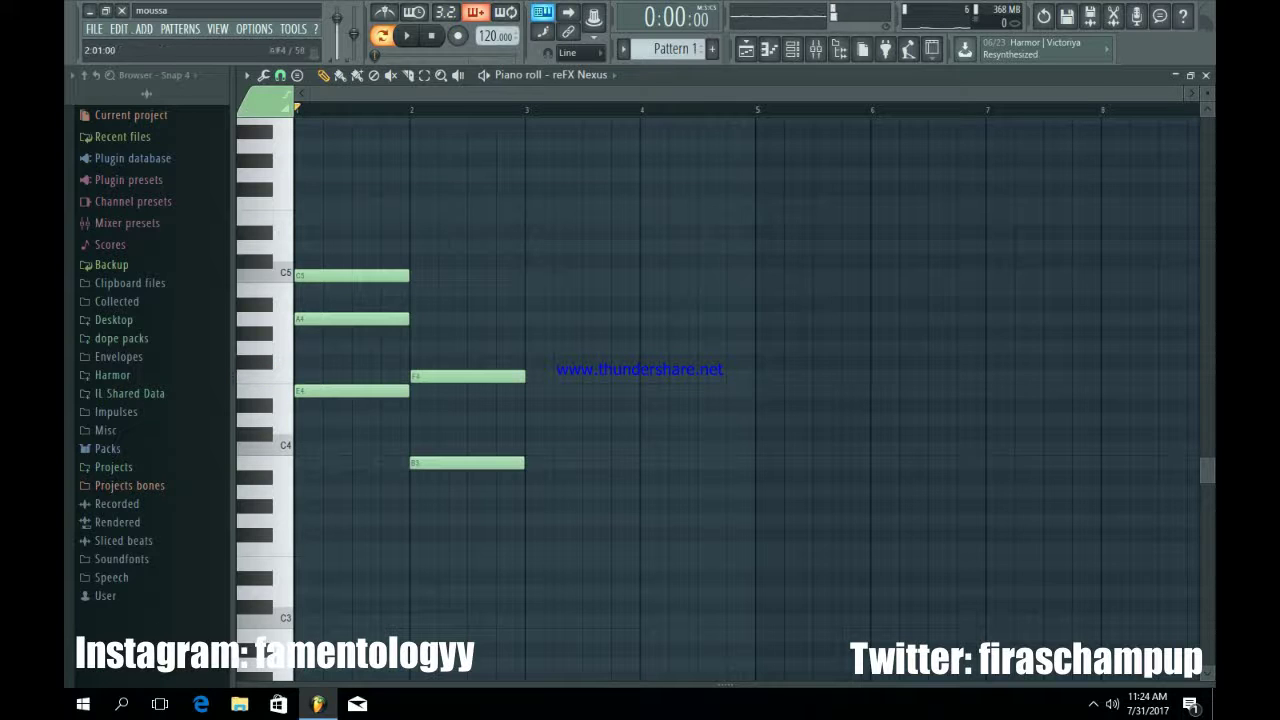
{"action": "left_click", "coordinate": [417, 290]}
{"action": "key", "text": "space"}
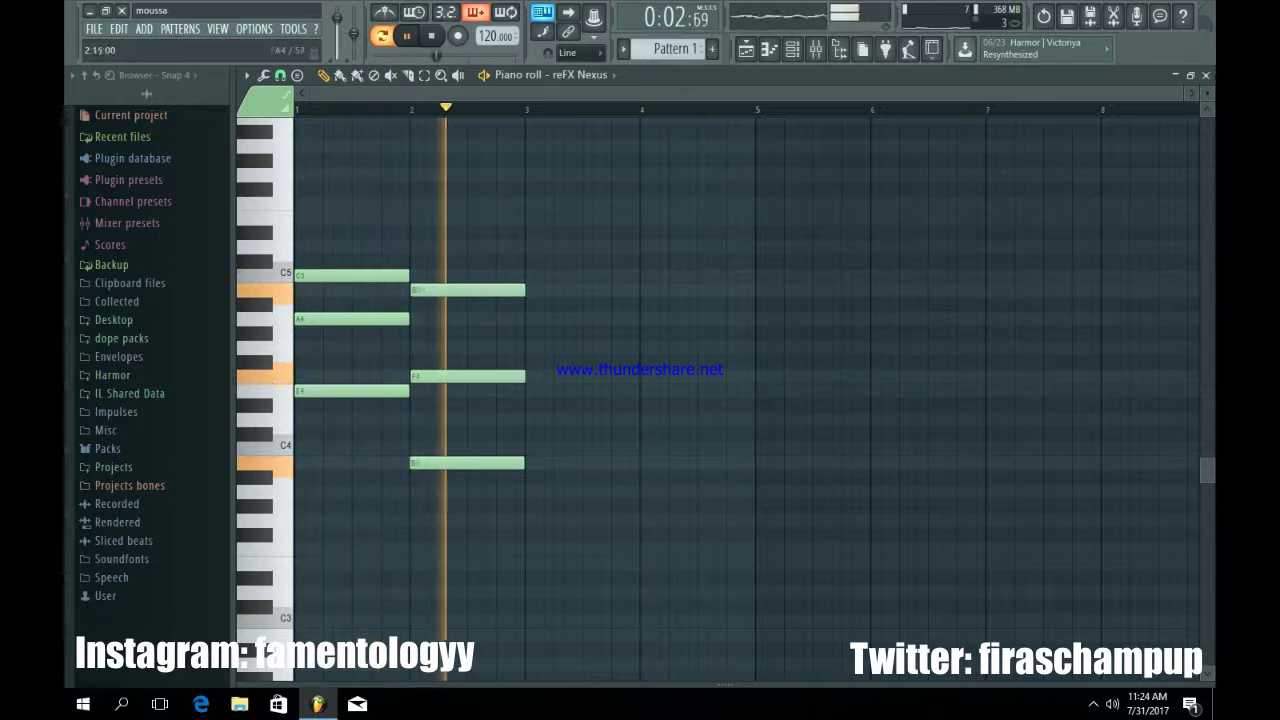
{"action": "key", "text": "space"}
Align the B4 and F4 notes of the second chord exactly with the start of bar 2
{"action": "left_click_drag", "start_coordinate": [1186, 93], "coordinate": [747, 93]}
{"action": "left_click_drag", "start_coordinate": [603, 290], "coordinate": [600, 290]}
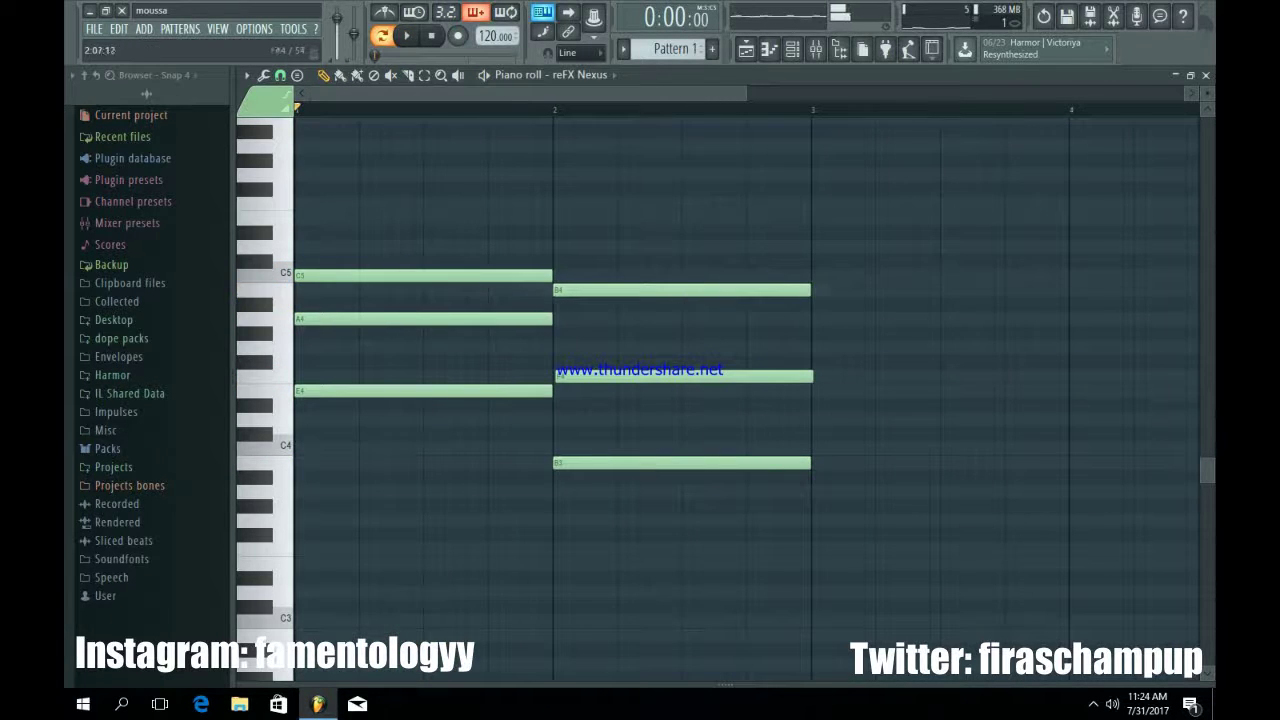
{"action": "left_click_drag", "start_coordinate": [600, 376], "coordinate": [598, 376]}
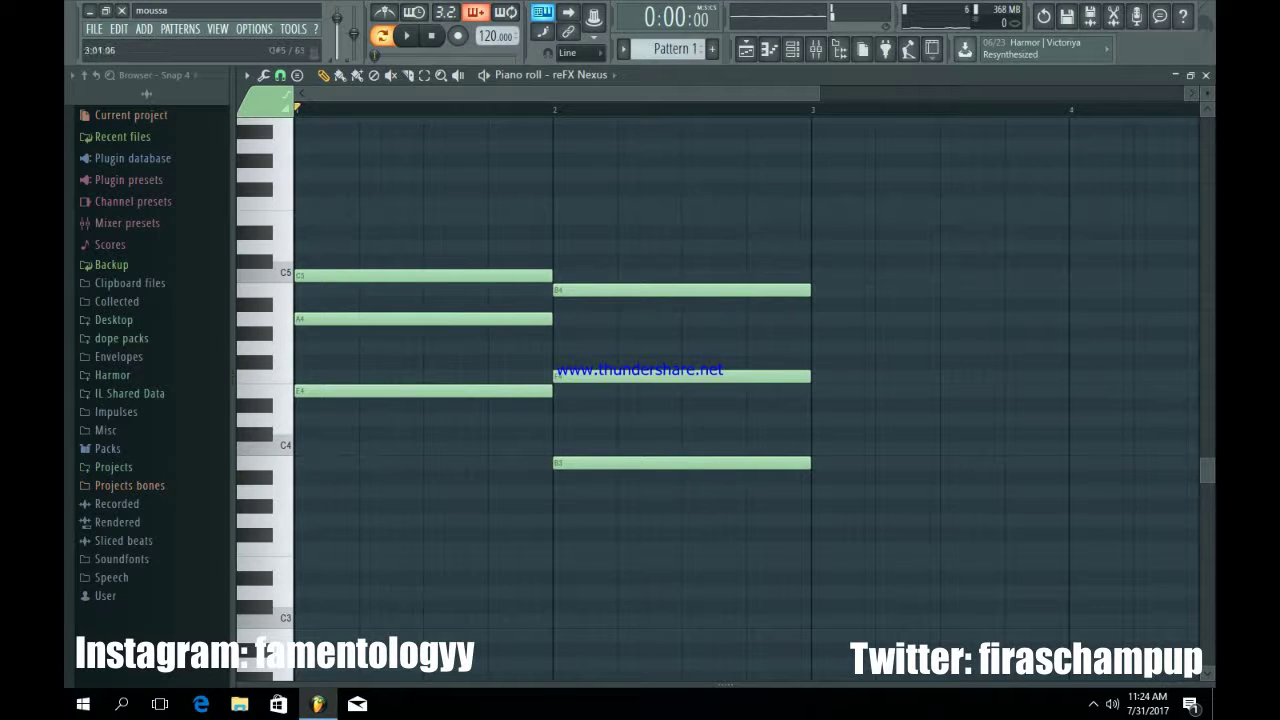
Add a one-bar chord of F5, D5 and A4 in bar 3
{"action": "left_click", "coordinate": [824, 218]}
{"action": "left_click_drag", "start_coordinate": [824, 218], "coordinate": [820, 204]}
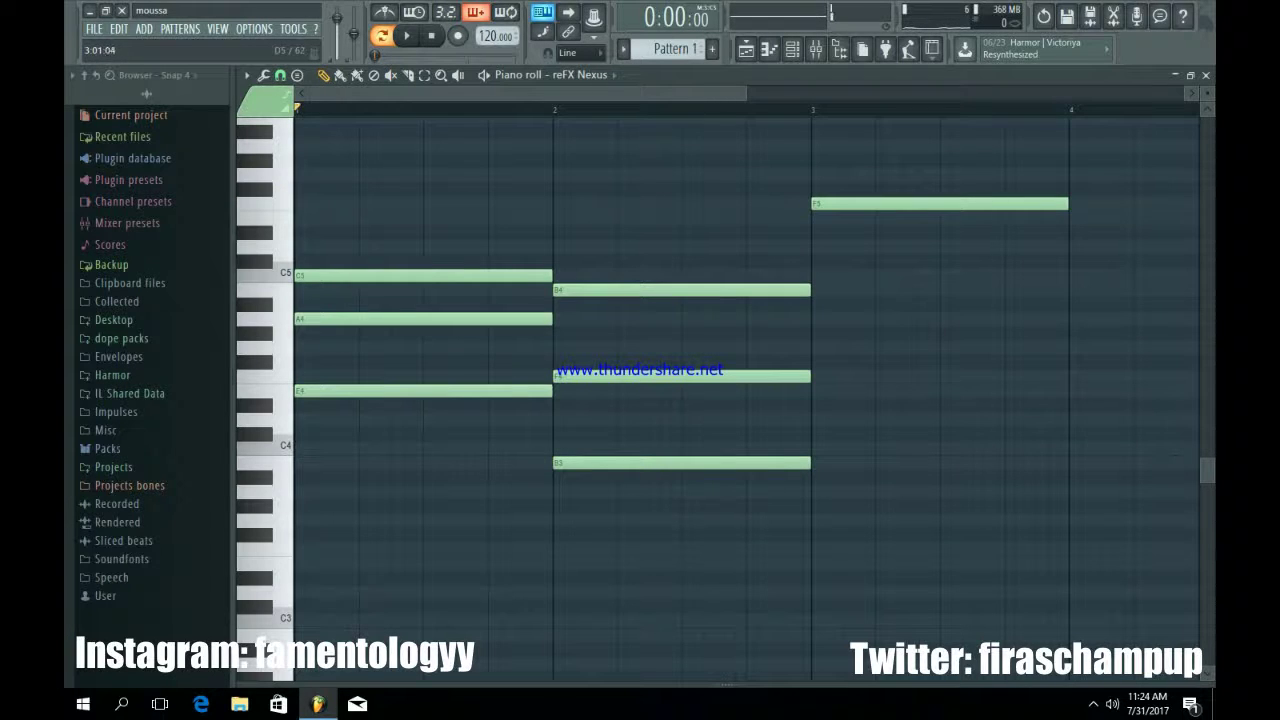
{"action": "left_click", "coordinate": [815, 247]}
{"action": "left_click", "coordinate": [815, 319]}
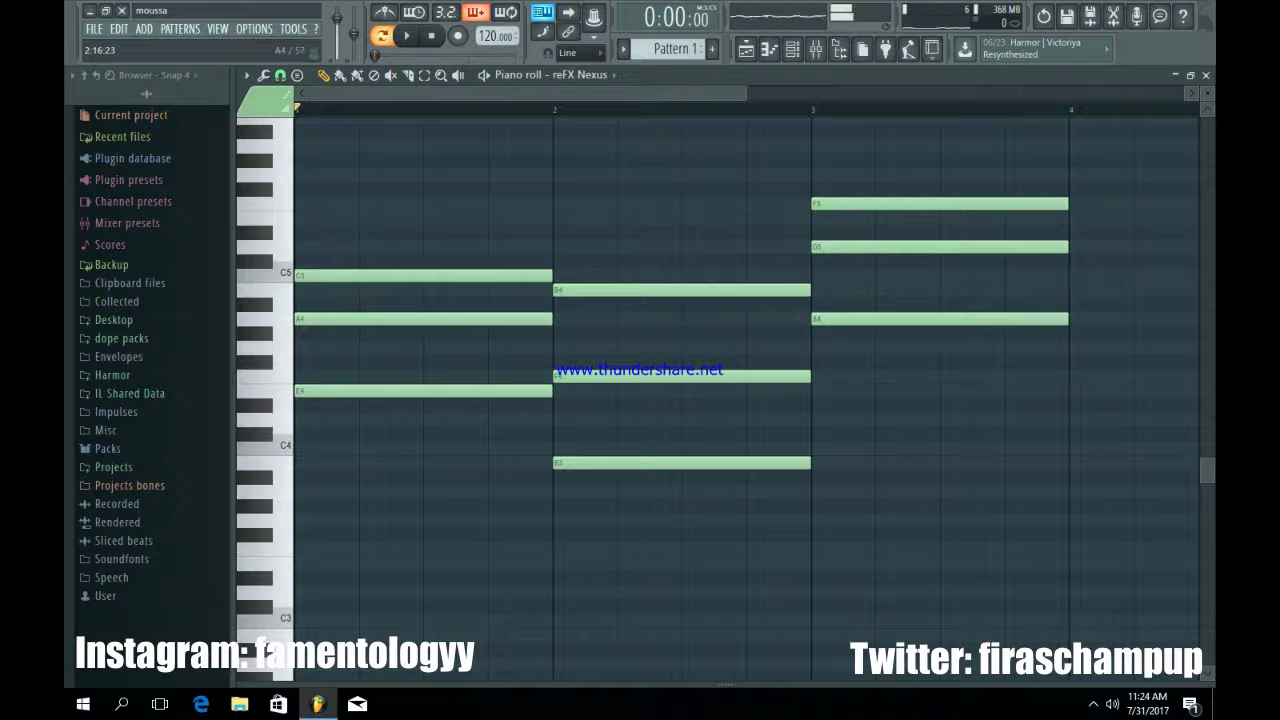
Add a one-bar chord of B4, F4 and C4 in bar 4 and play back the four-bar progression
{"action": "left_click_drag", "start_coordinate": [746, 93], "coordinate": [902, 93]}
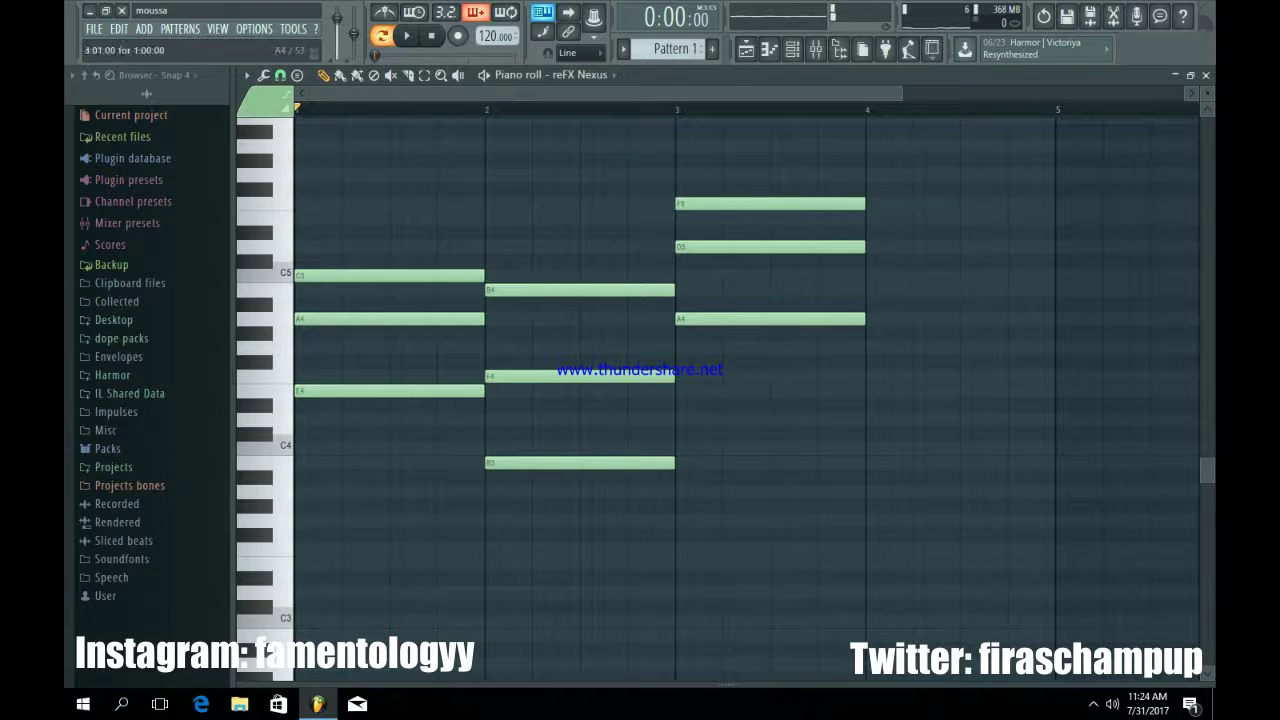
{"action": "left_click", "coordinate": [873, 290]}
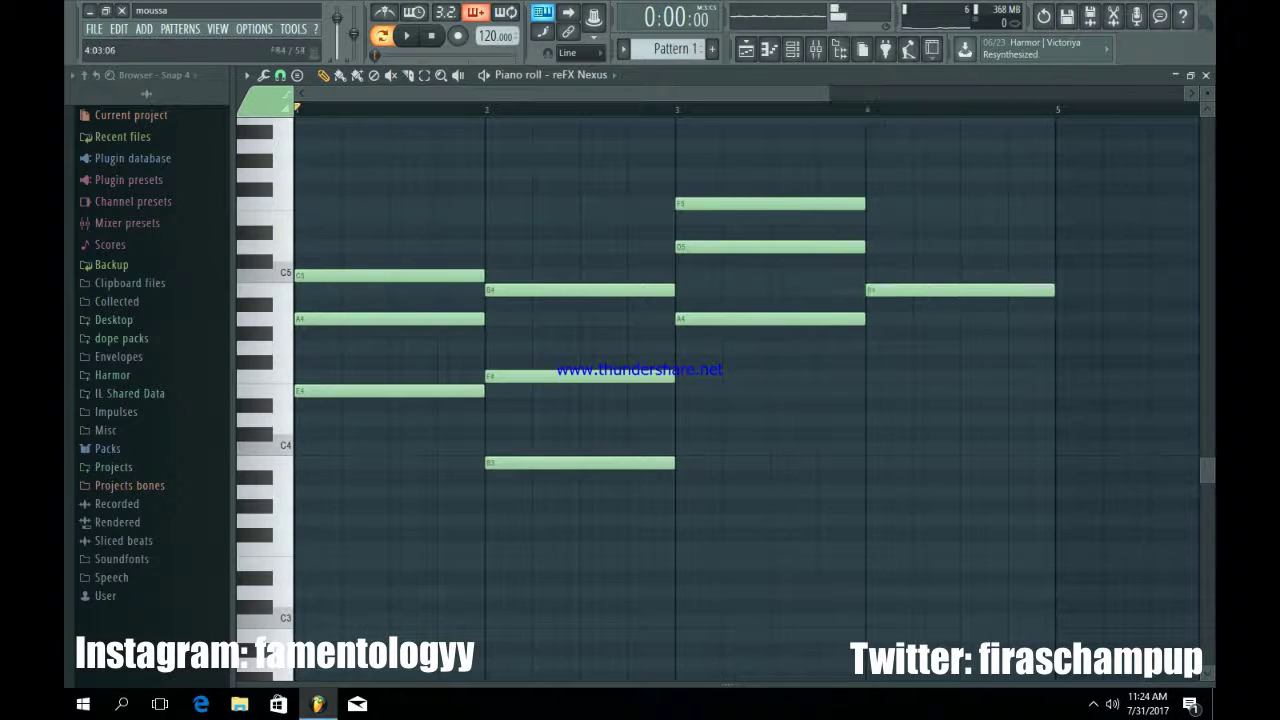
{"action": "left_click", "coordinate": [873, 376]}
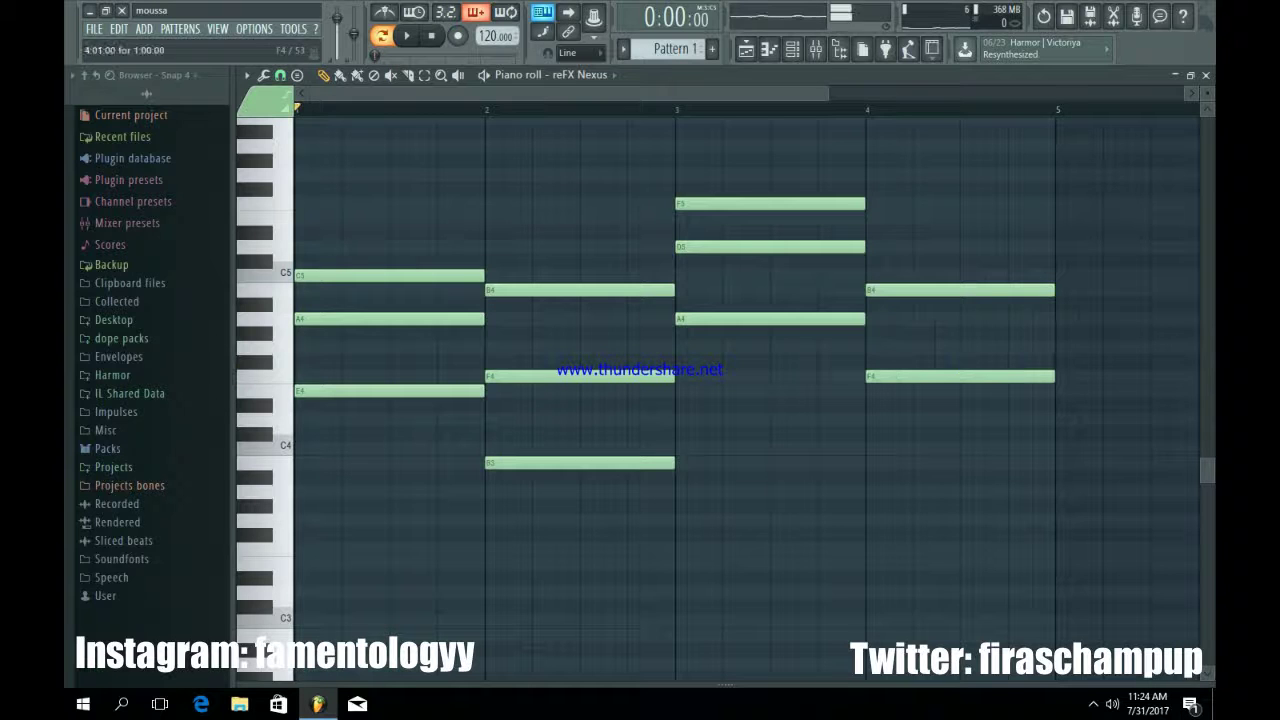
{"action": "left_click", "coordinate": [871, 463]}
{"action": "left_click_drag", "start_coordinate": [871, 463], "coordinate": [871, 448]}
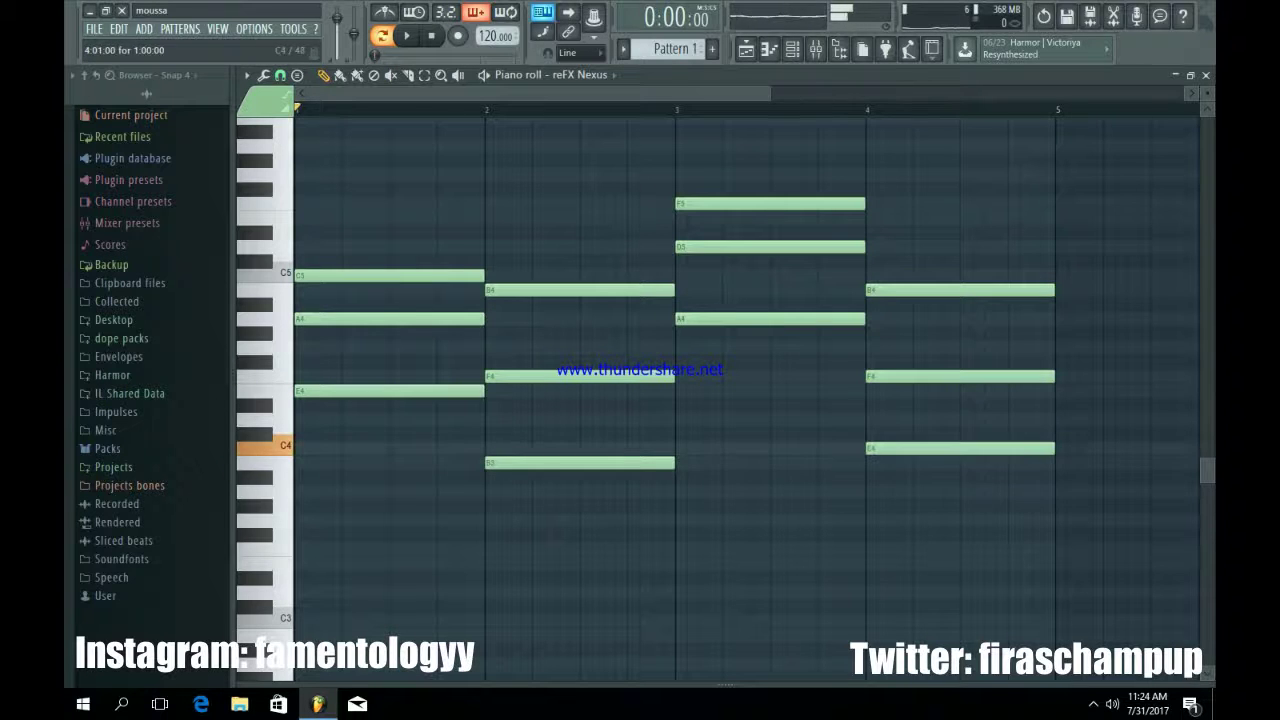
{"action": "key", "text": "space"}
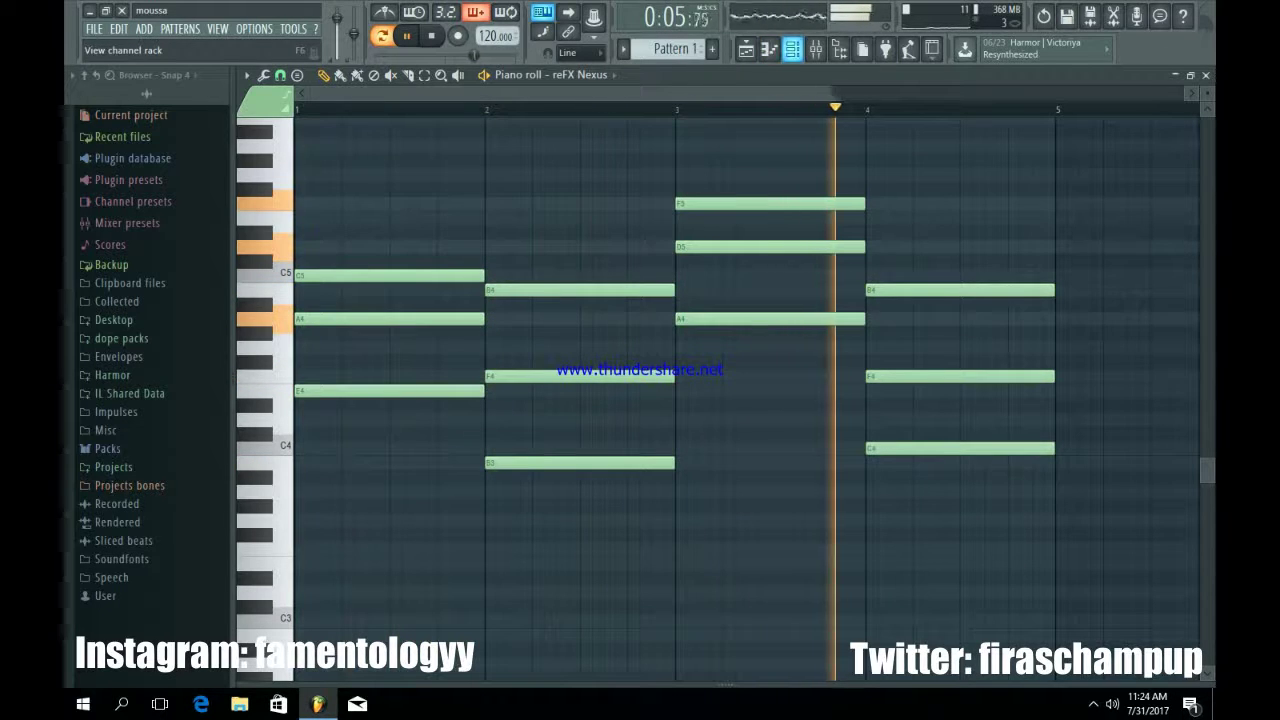
{"action": "key", "text": "space"}
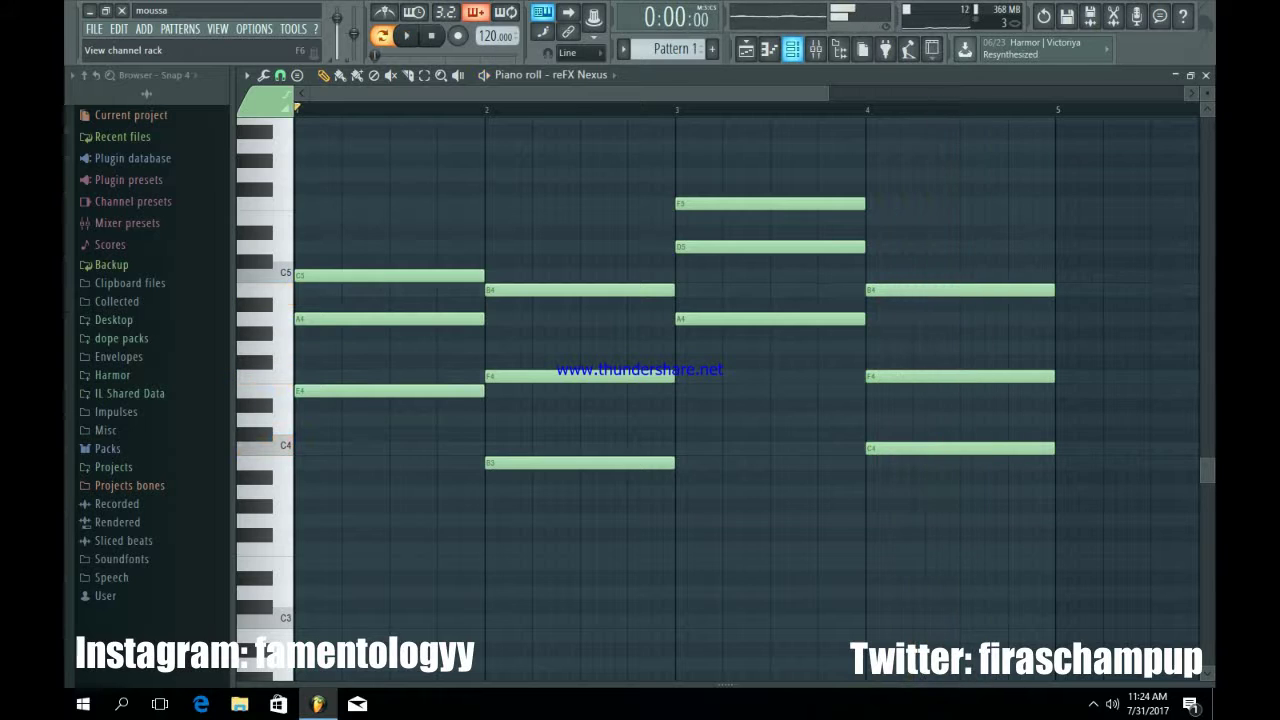
Open the first Nexus instrument and preview the chord progression while adjusting its amp modifier release
{"action": "left_click", "coordinate": [792, 48]}
{"action": "left_click", "coordinate": [402, 172]}
{"action": "key", "text": "space"}
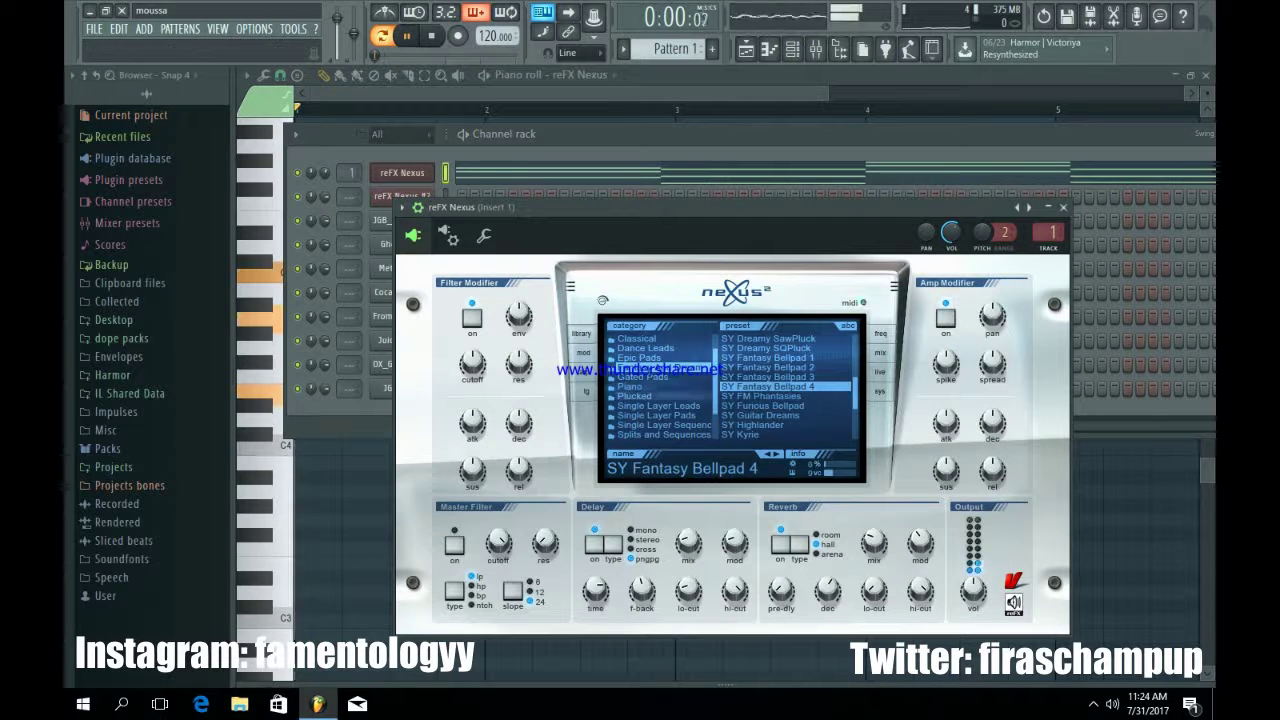
{"action": "key", "text": "space"}
{"action": "key", "text": "space"}
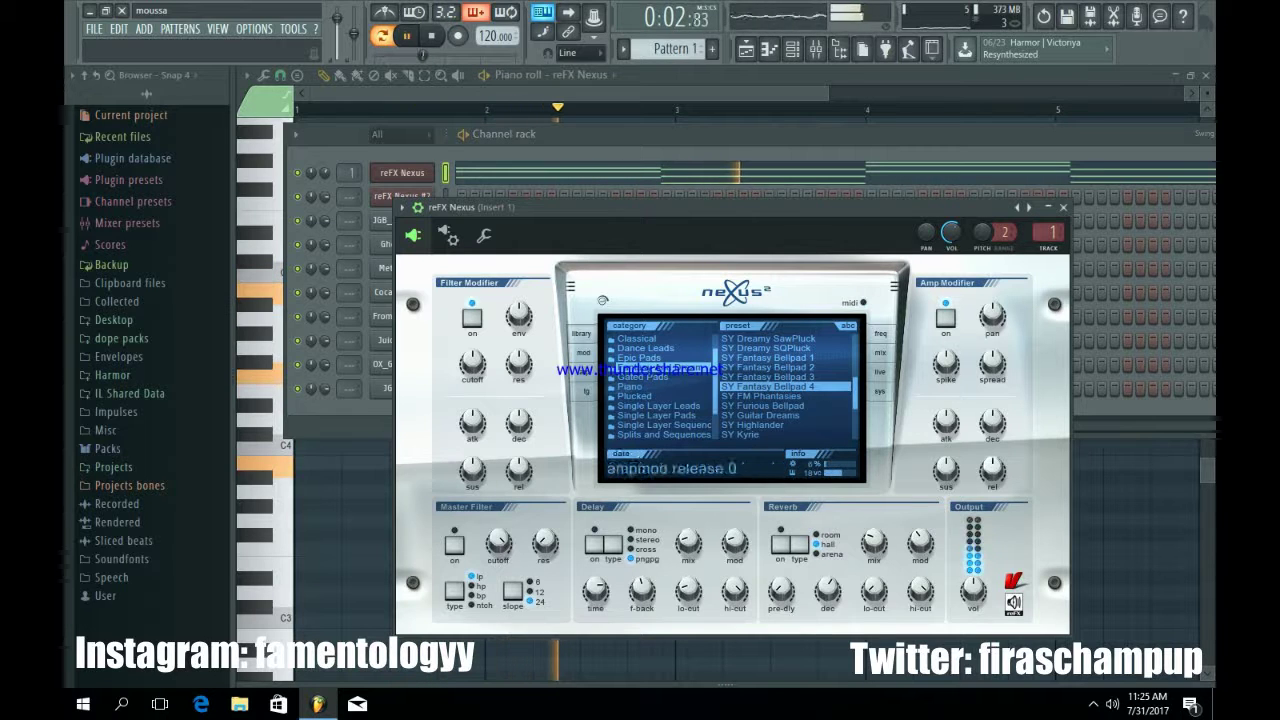
{"action": "key", "text": "space"}
{"action": "key", "text": "space"}
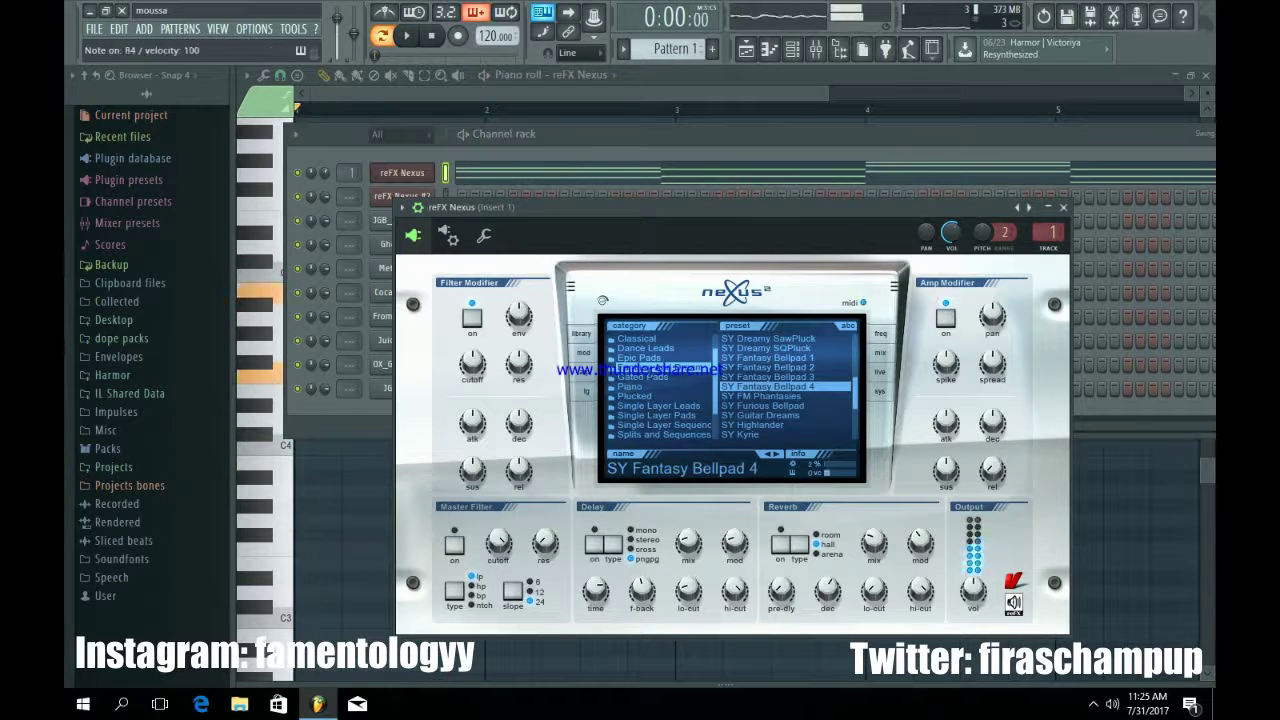
{"action": "key", "text": "space"}
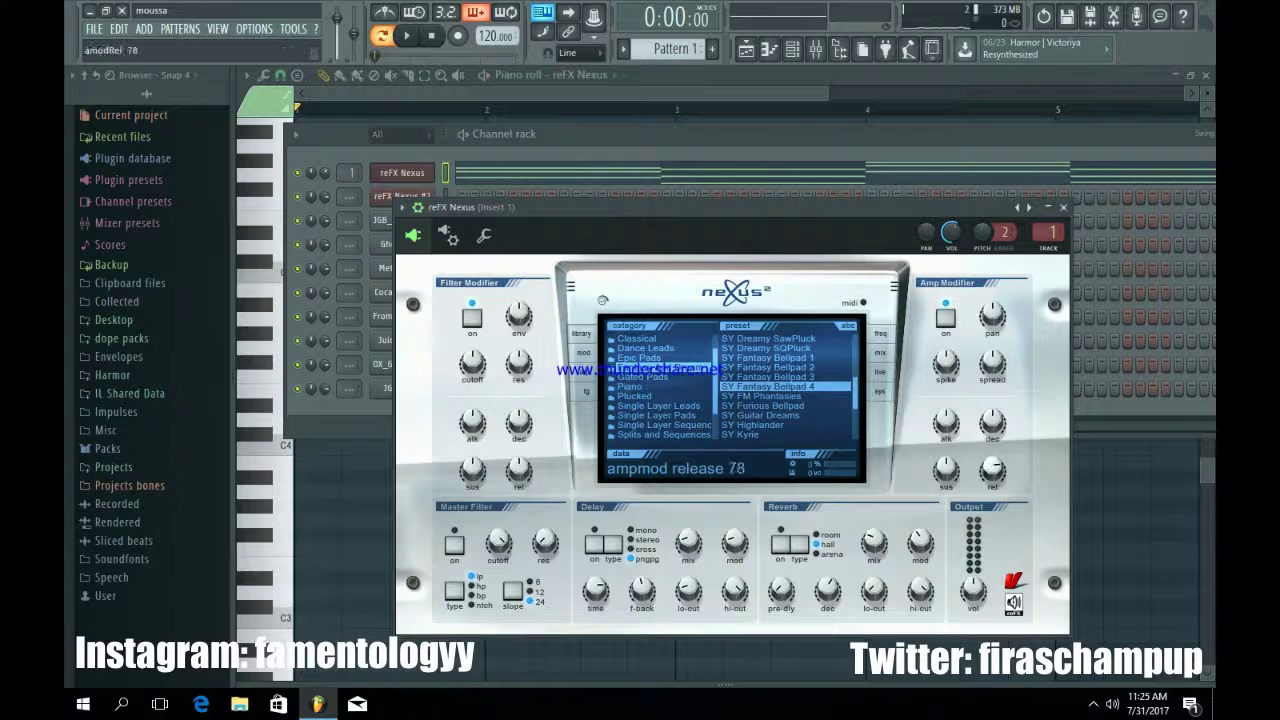
Readjust the first Nexus's amp modifier release and test the sound with a few played notes
{"action": "left_click_drag", "start_coordinate": [992, 470], "coordinate": [992, 318]}
{"action": "key", "text": "v"}
{"action": "key", "text": "m"}
{"action": "key", "text": "v"}
{"action": "key", "text": "m"}
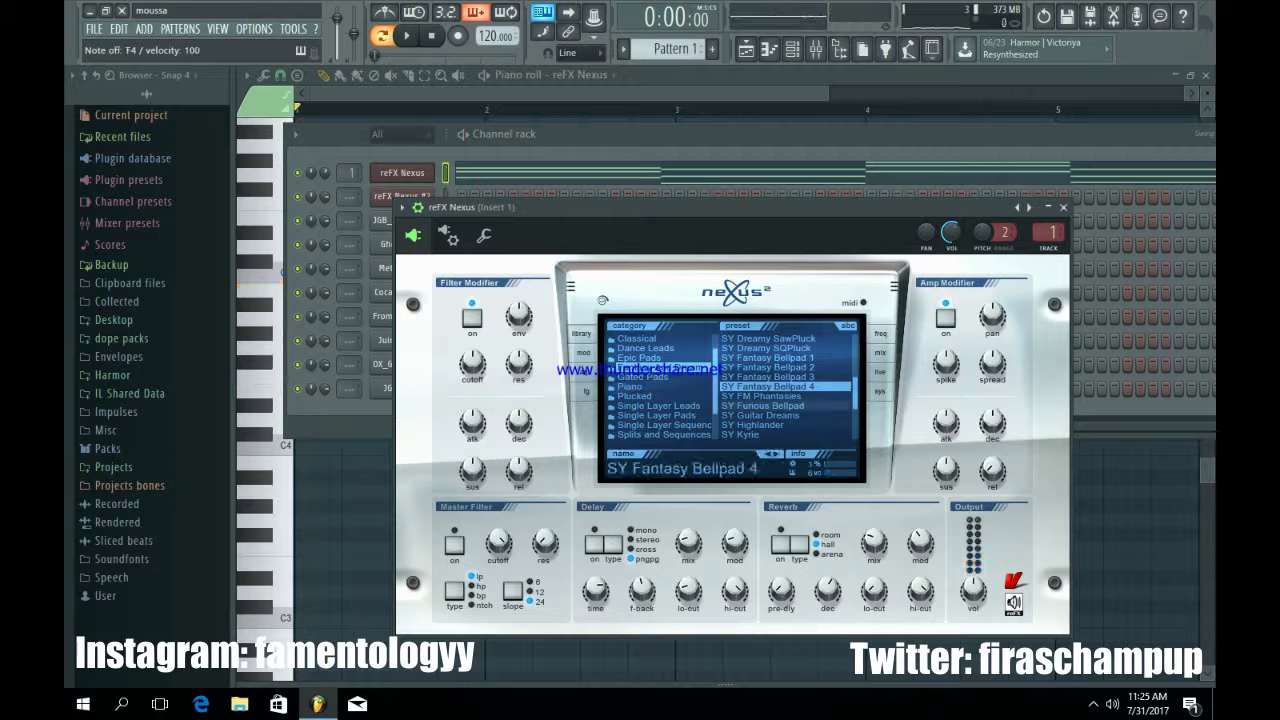
Play back the progression and view the arpeggiator settings of the SY Fantasy Bellpad 4 preset
{"action": "key", "text": "space"}
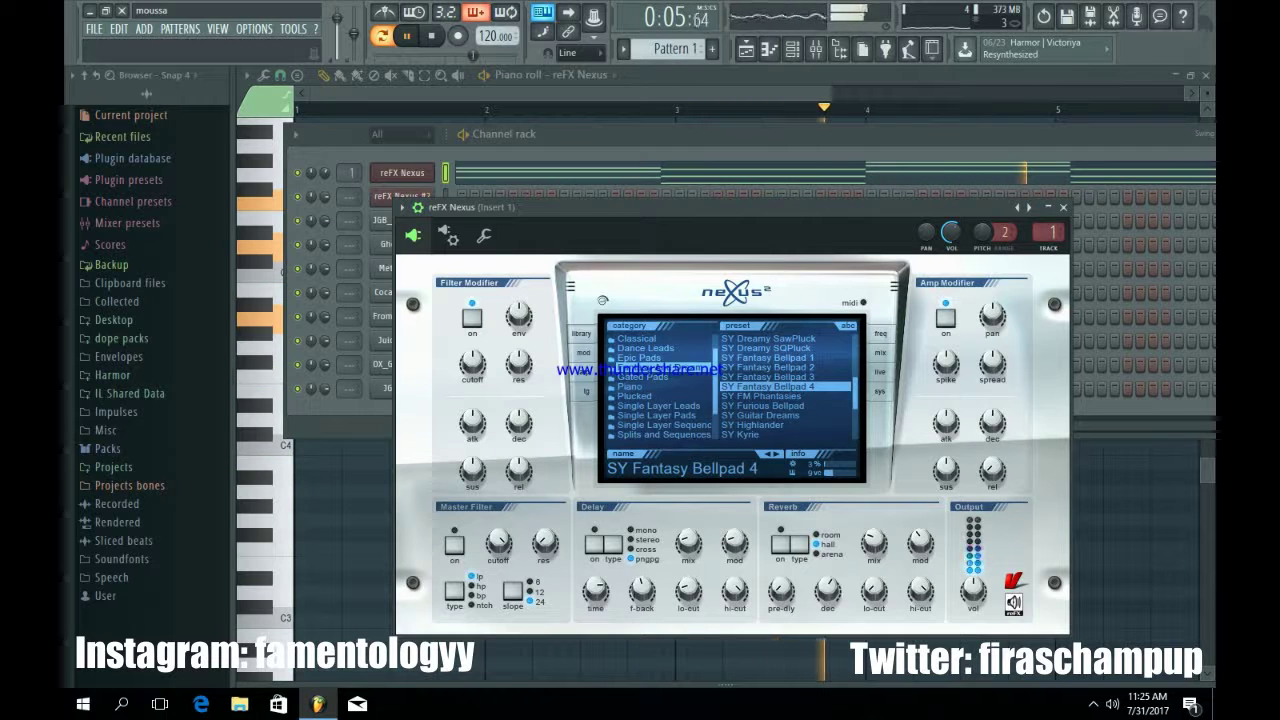
{"action": "key", "text": "space"}
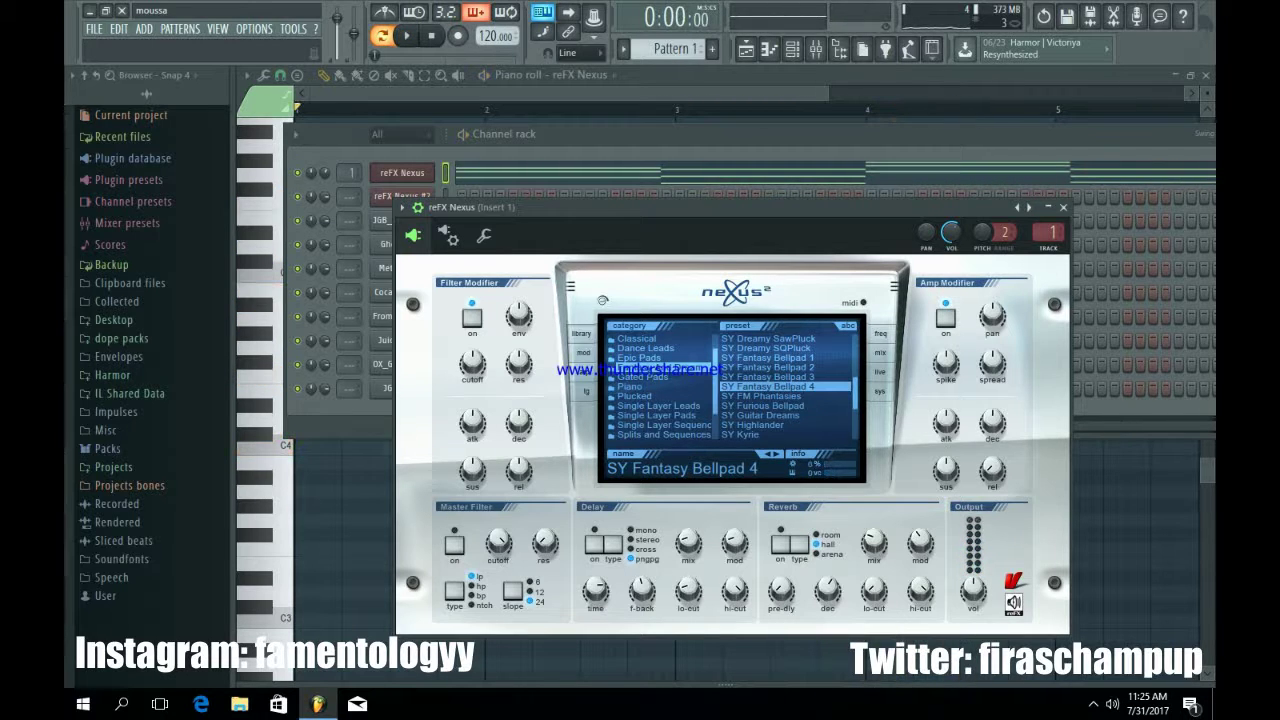
{"action": "left_click", "coordinate": [583, 371]}
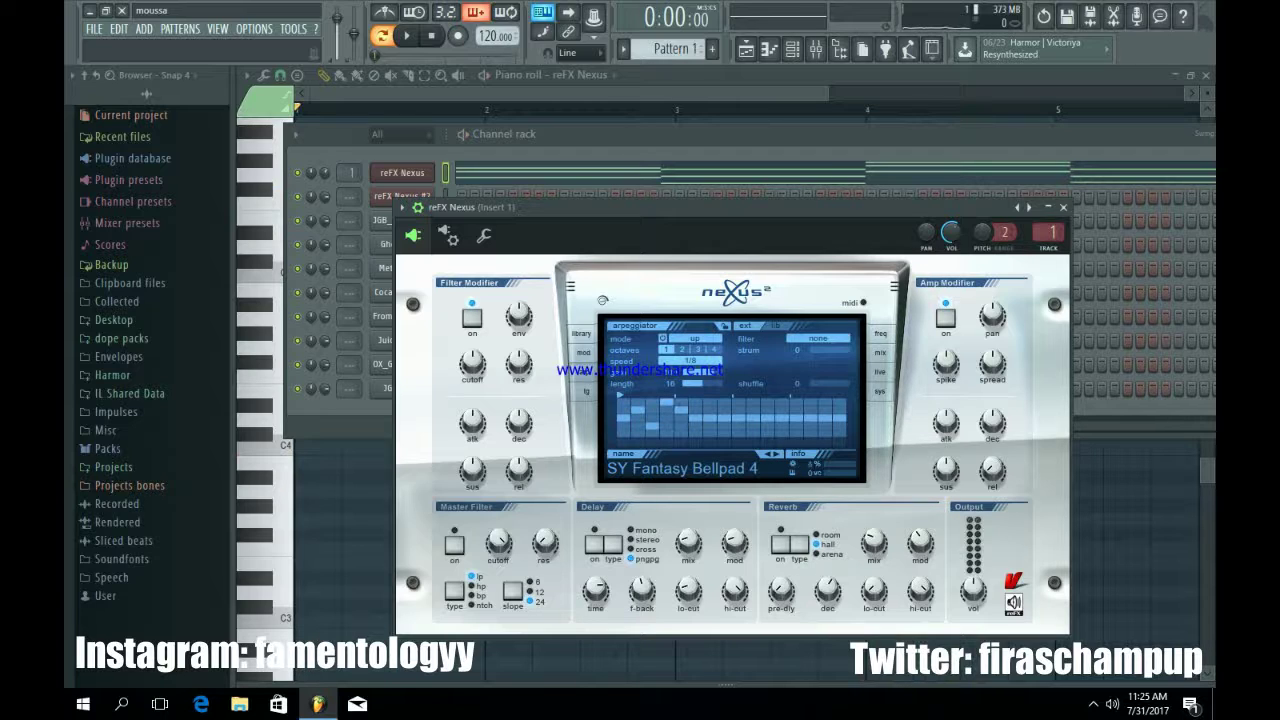
{"action": "key", "text": "space"}
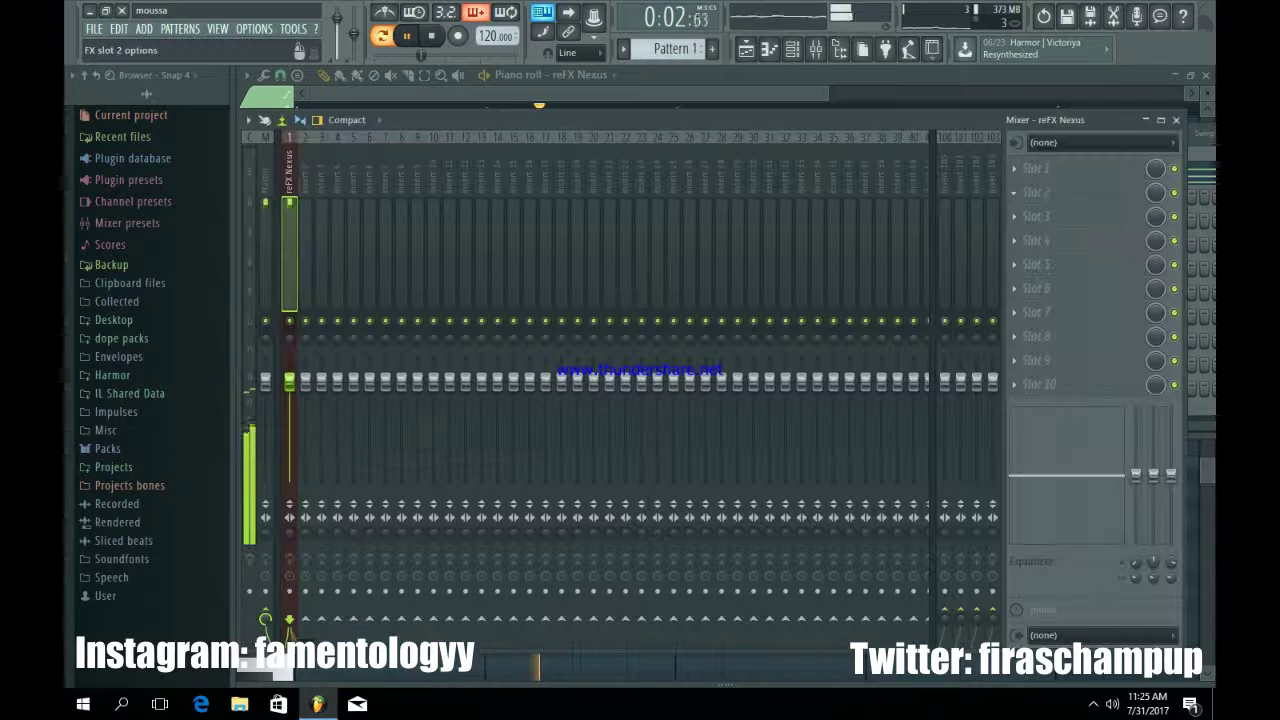
Add Fruity Stereo Shaper to effect slot 1 of the reFX Nexus mixer track and load one of its Effects presets
{"action": "key", "text": "F9"}
{"action": "left_click", "coordinate": [1014, 168]}
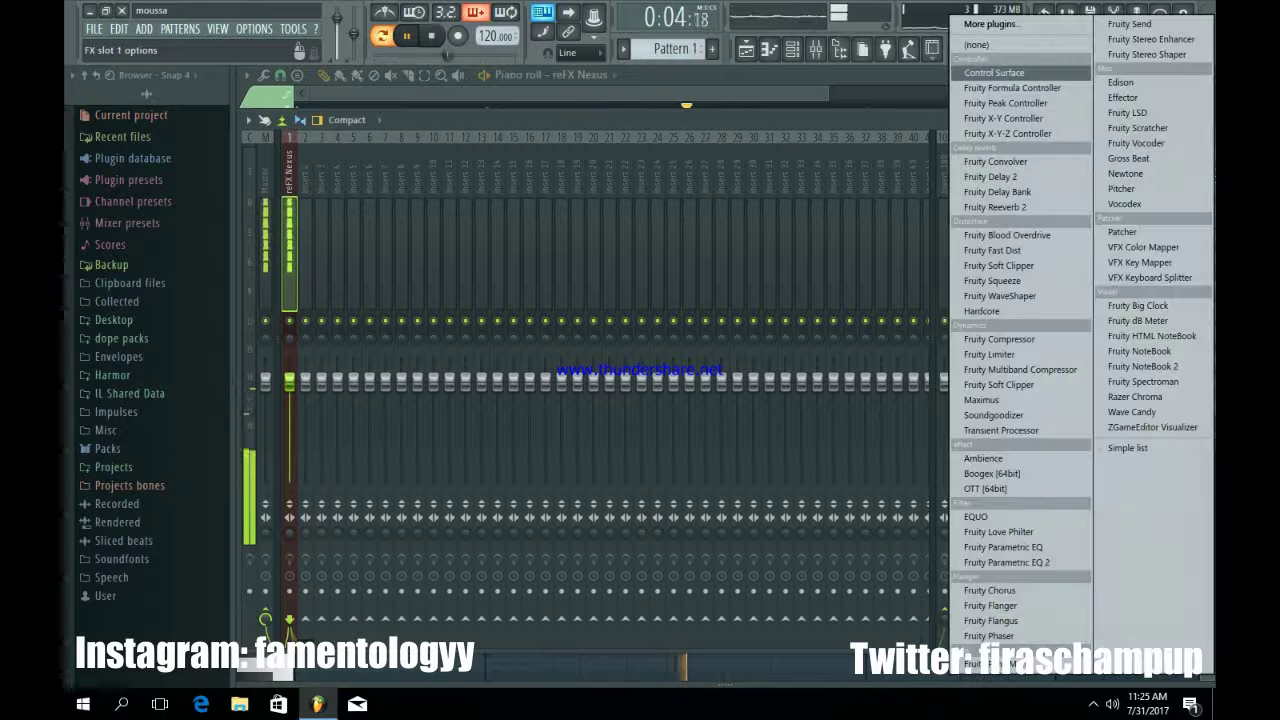
{"action": "left_click", "coordinate": [1130, 51]}
{"action": "right_click", "coordinate": [506, 233]}
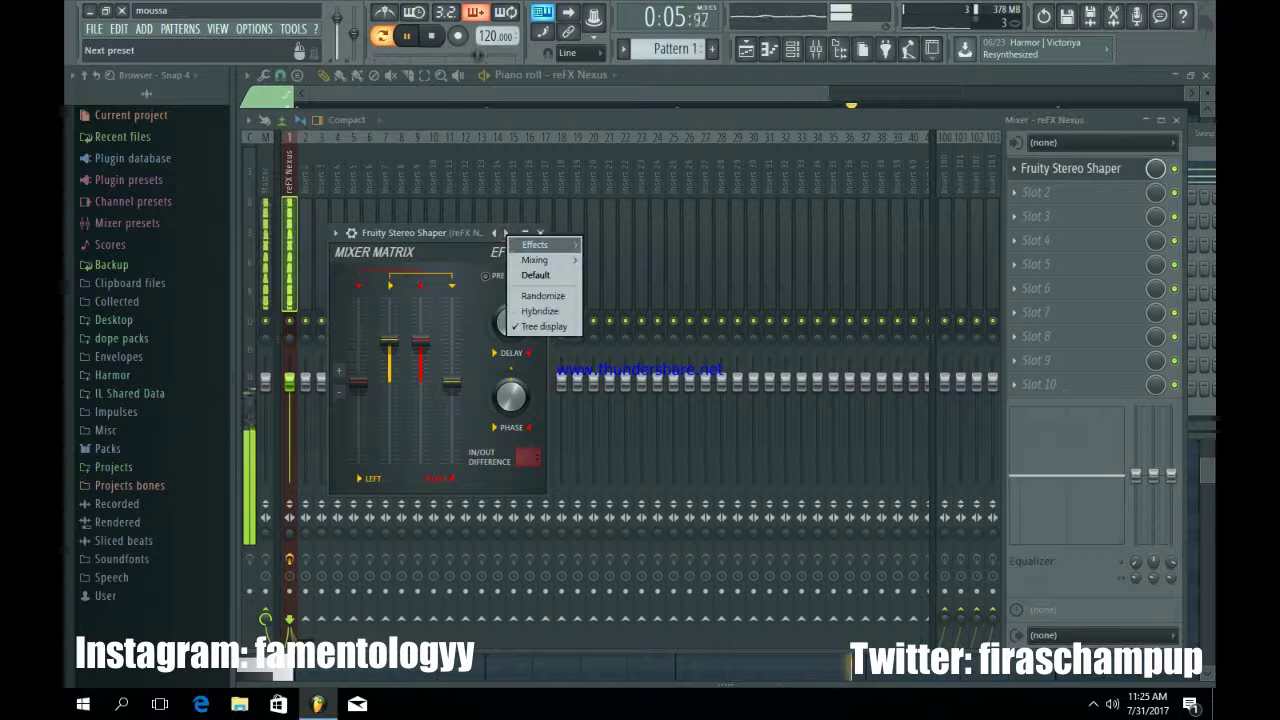
{"action": "mouse_move", "coordinate": [540, 245]}
{"action": "left_click", "coordinate": [620, 366]}
{"action": "left_click", "coordinate": [540, 233]}
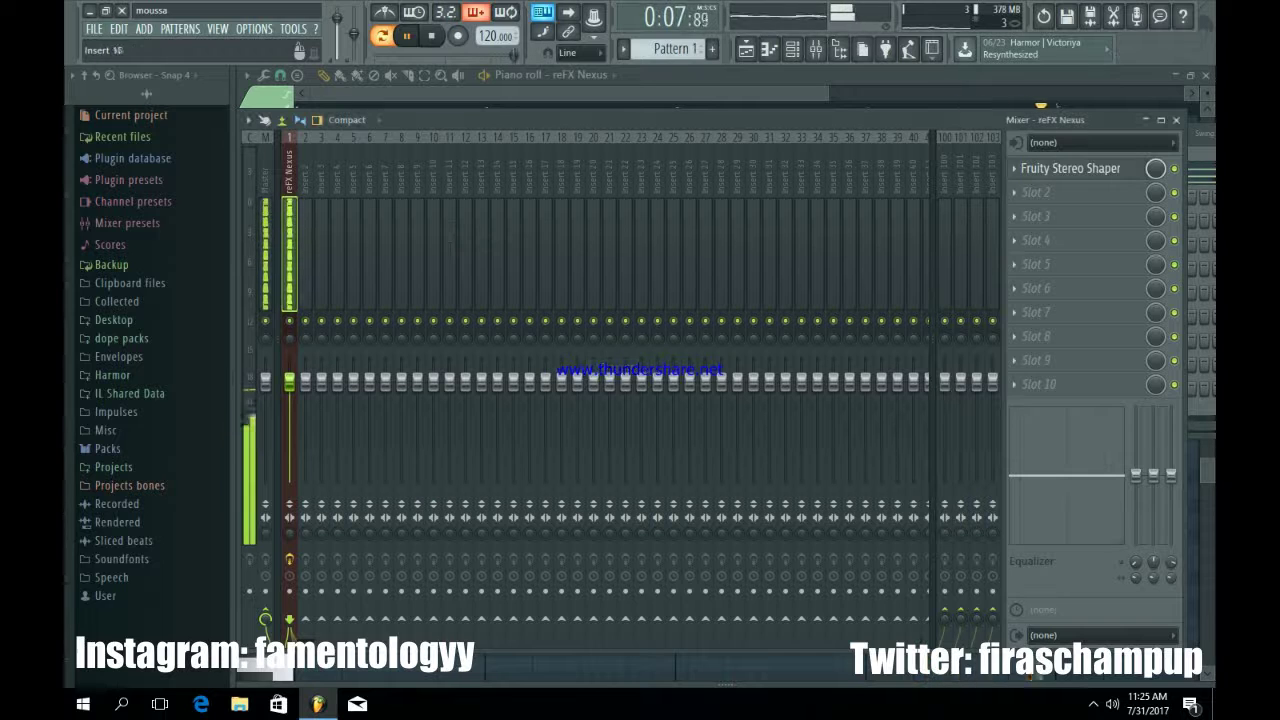
Add Fruity Reeverb 2 to effect slot 2 of the reFX Nexus mixer track
{"action": "left_click", "coordinate": [1014, 192]}
{"action": "left_click", "coordinate": [1010, 207]}
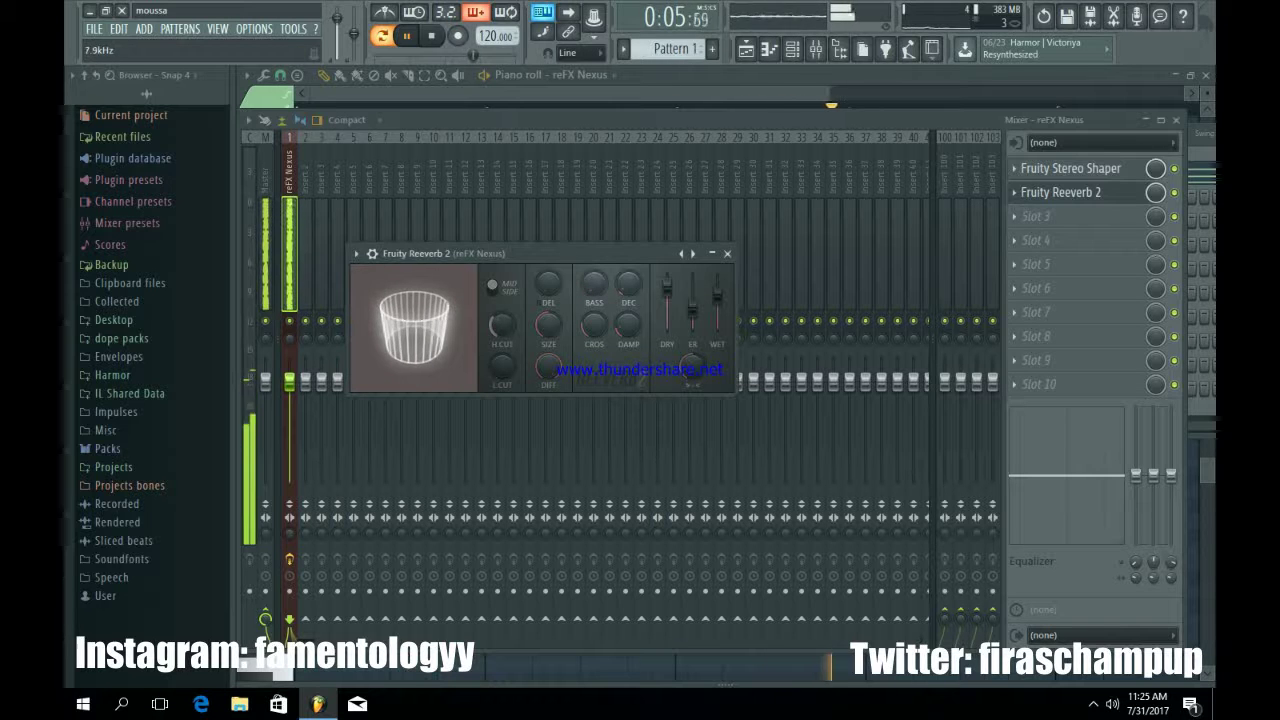
{"action": "left_click", "coordinate": [727, 254]}
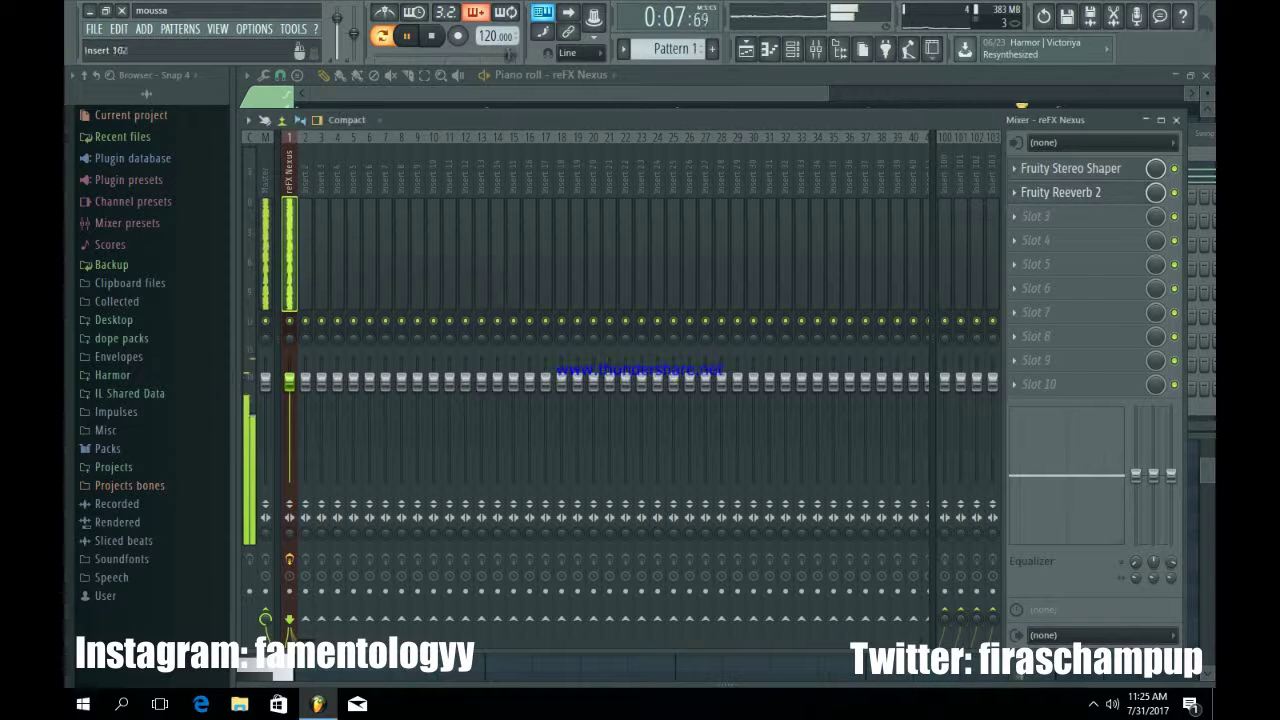
Add Fruity parametric EQ 2 to slot 3, cut the lows with band 1 at order Steep 8, and slightly raise band 7
{"action": "left_click", "coordinate": [1014, 216]}
{"action": "left_click", "coordinate": [1006, 562]}
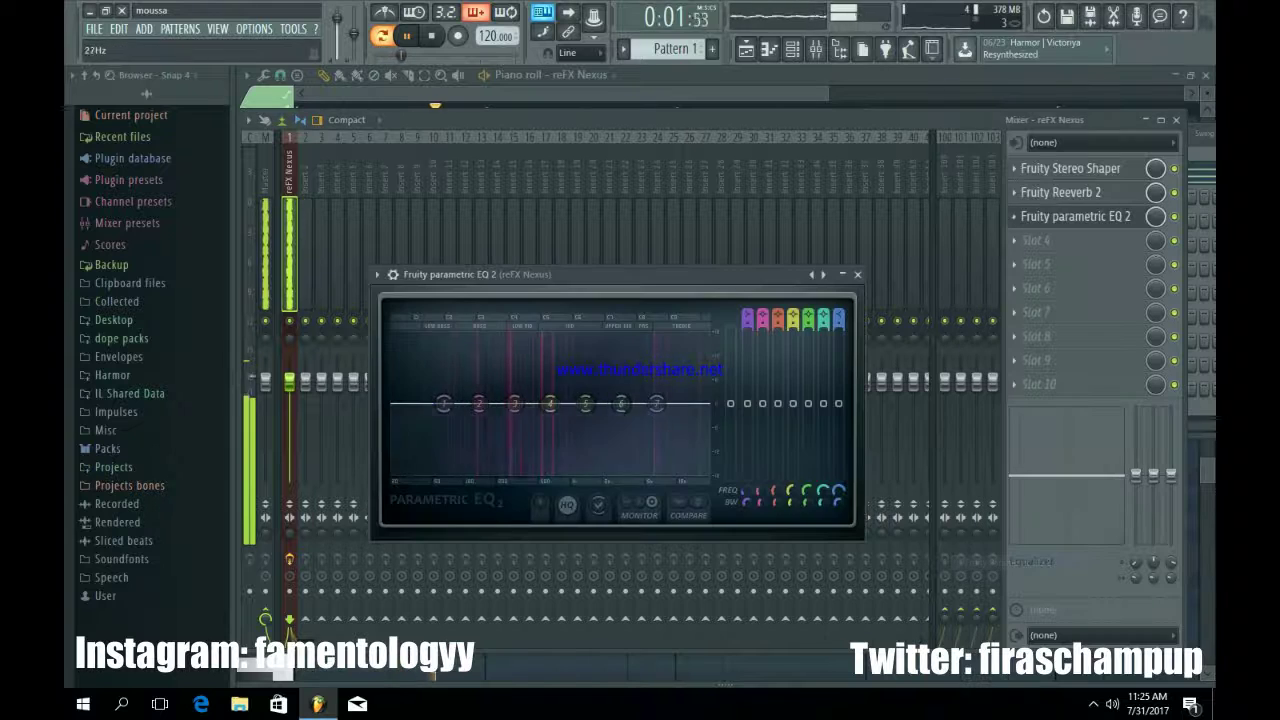
{"action": "right_click", "coordinate": [443, 404]}
{"action": "mouse_move", "coordinate": [469, 461]}
{"action": "left_click", "coordinate": [523, 461]}
{"action": "left_click_drag", "start_coordinate": [444, 404], "coordinate": [470, 474]}
{"action": "mouse_move", "coordinate": [657, 404]}
{"action": "left_mouse_down"}
{"action": "mouse_move", "coordinate": [617, 399]}
{"action": "mouse_move", "coordinate": [655, 399]}
{"action": "left_mouse_up"}
{"action": "left_click", "coordinate": [1070, 216]}
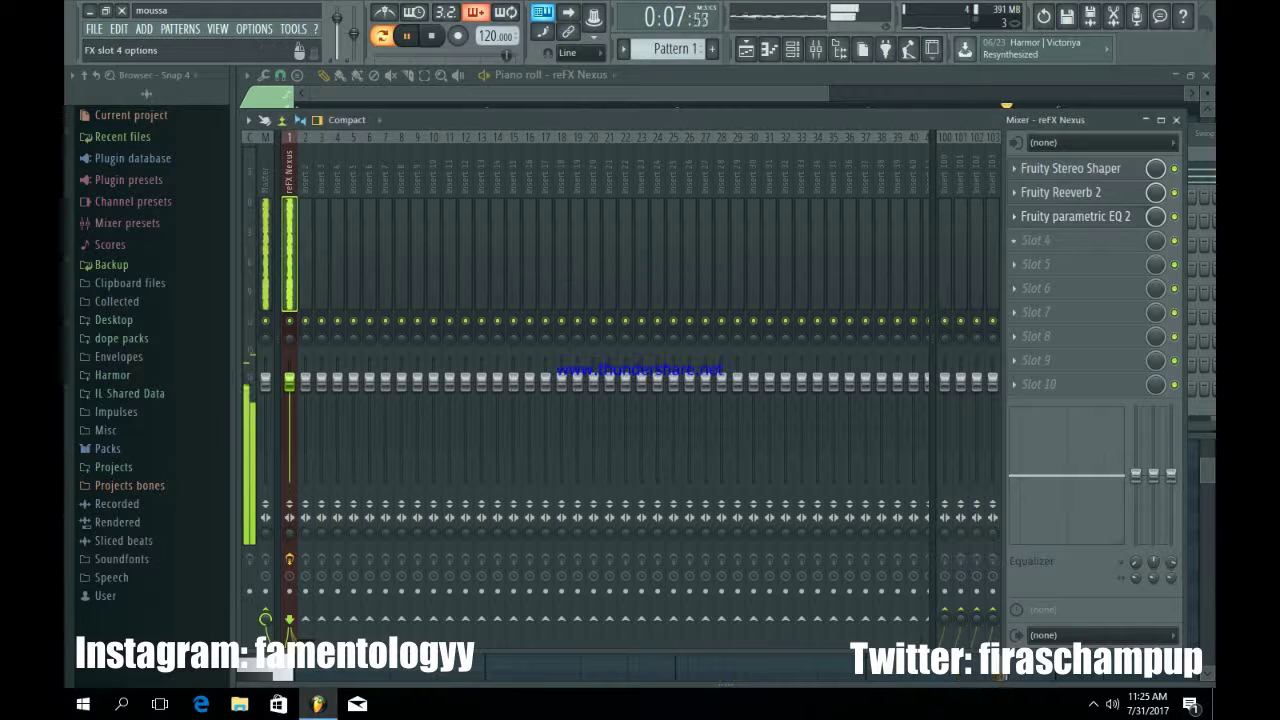
Add Fruity Chorus to slot 4 with its mix level at about 51%, and close the mixer and Nexus windows
{"action": "left_click", "coordinate": [1036, 240]}
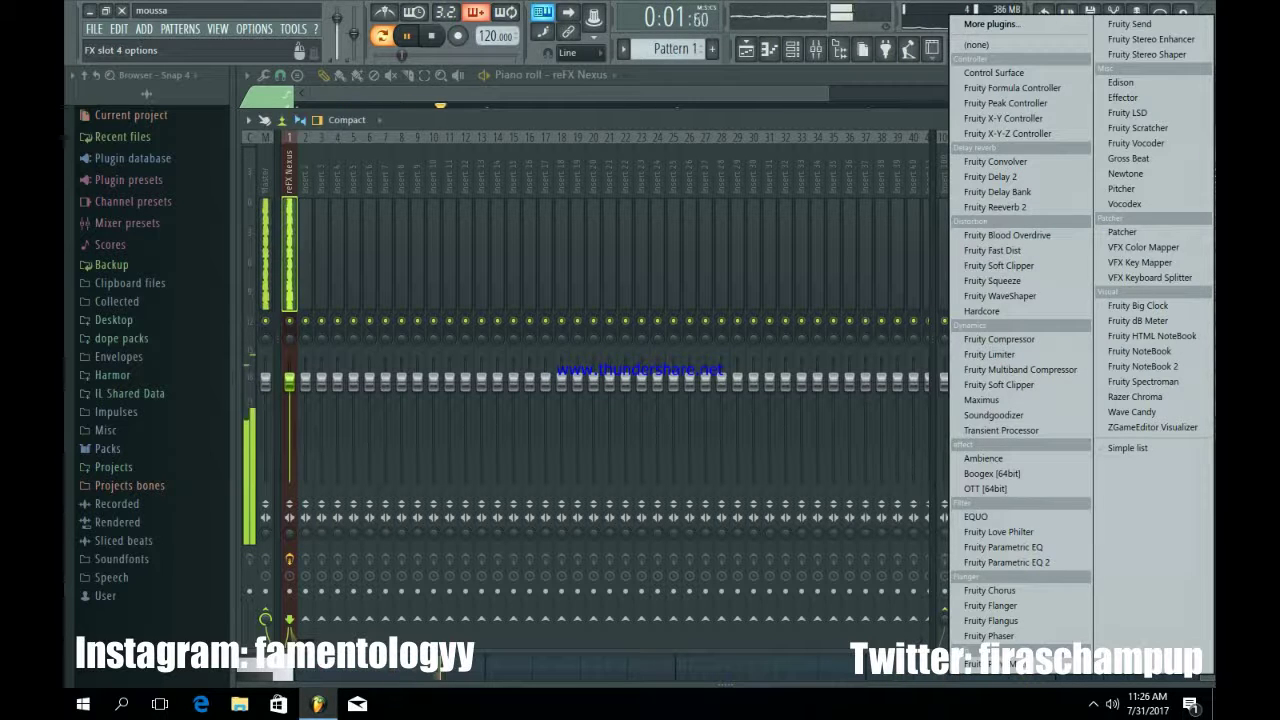
{"action": "left_click", "coordinate": [989, 590]}
{"action": "left_click", "coordinate": [805, 295]}
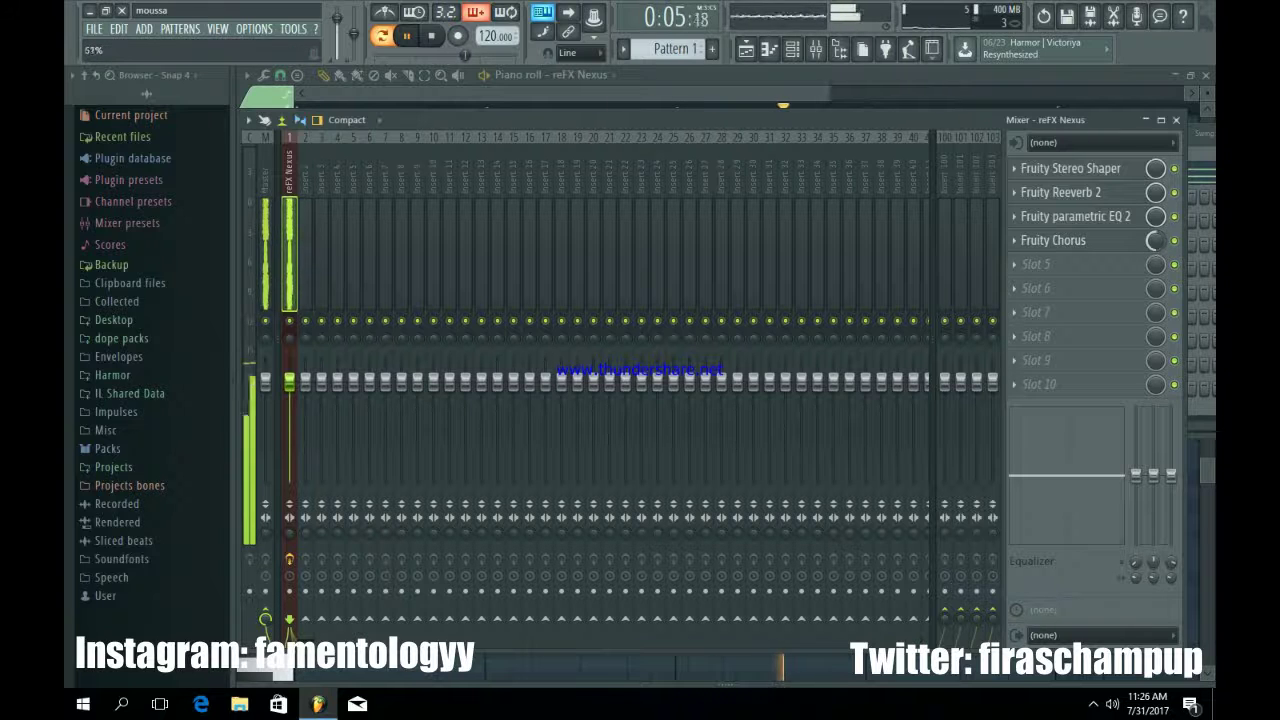
{"action": "left_click", "coordinate": [1176, 120]}
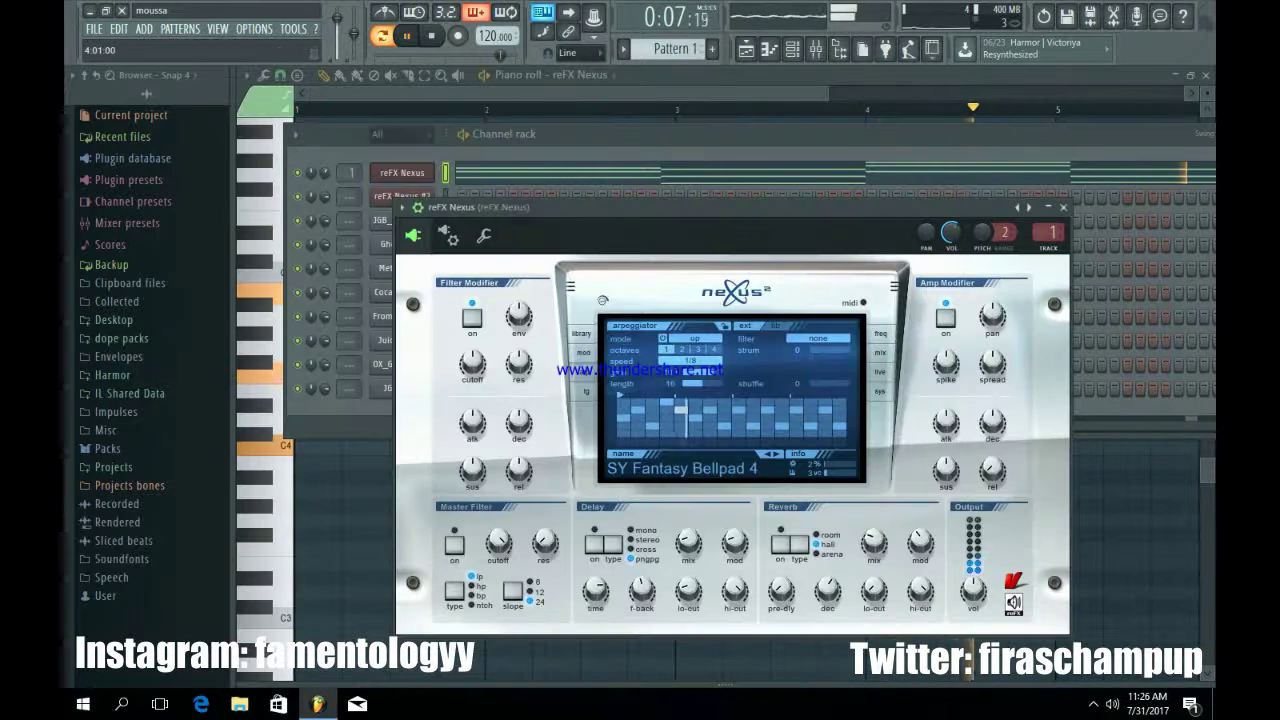
{"action": "left_click", "coordinate": [1063, 207]}
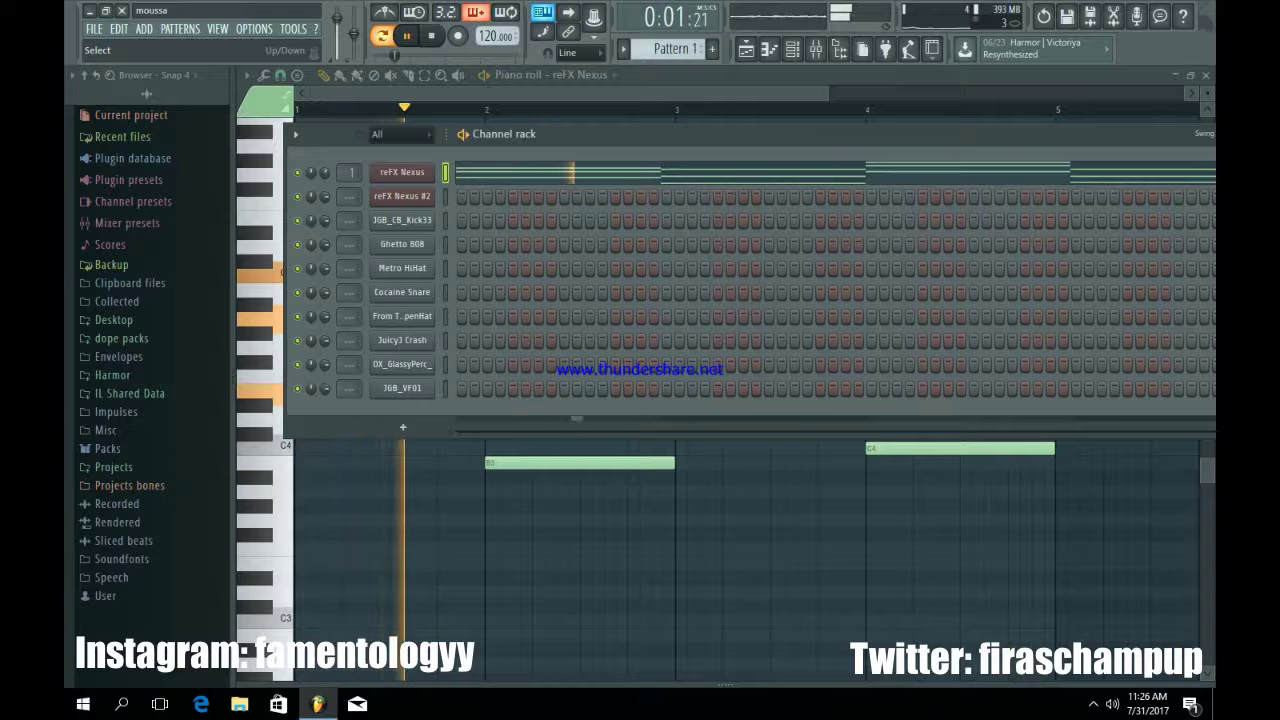
Paste the chord progression into the reFX Nexus #2 channel of Pattern 2 and check its PD Dark Pad 2 preset
{"action": "key", "text": "space"}
{"action": "key", "text": "KP_Add"}
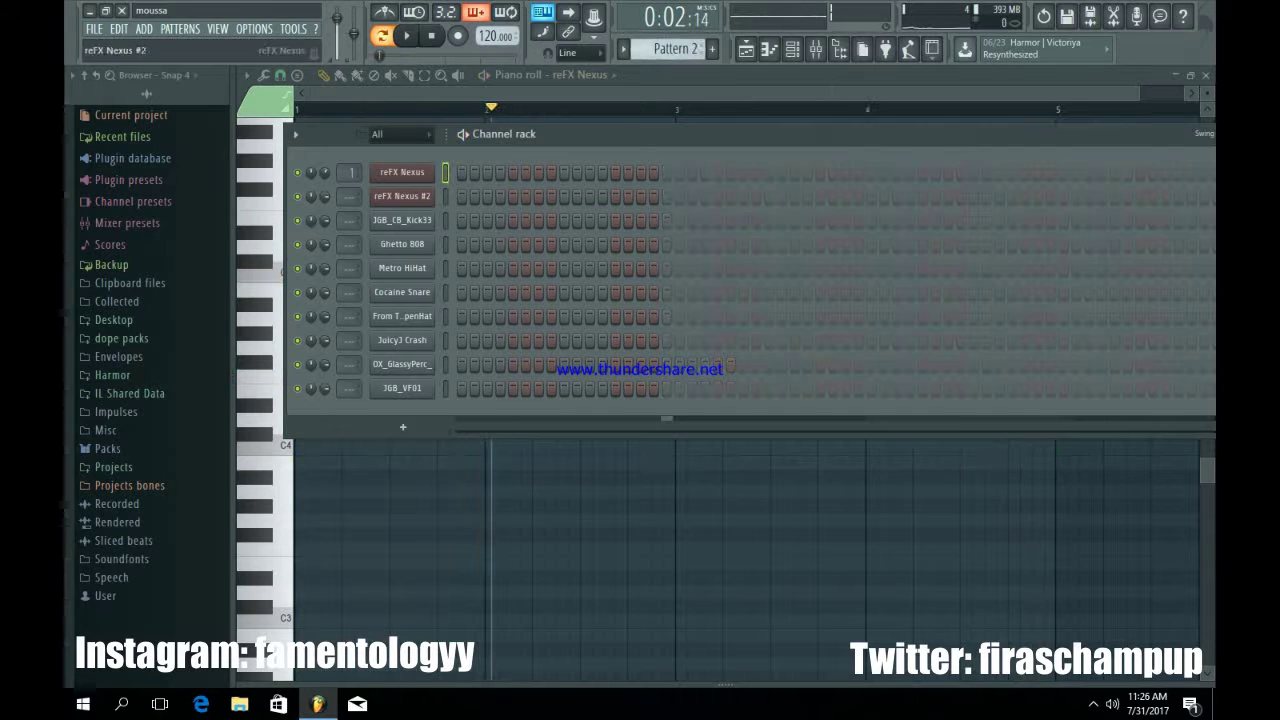
{"action": "left_click", "coordinate": [446, 197]}
{"action": "key", "text": "ctrl+v"}
{"action": "left_click", "coordinate": [402, 197]}
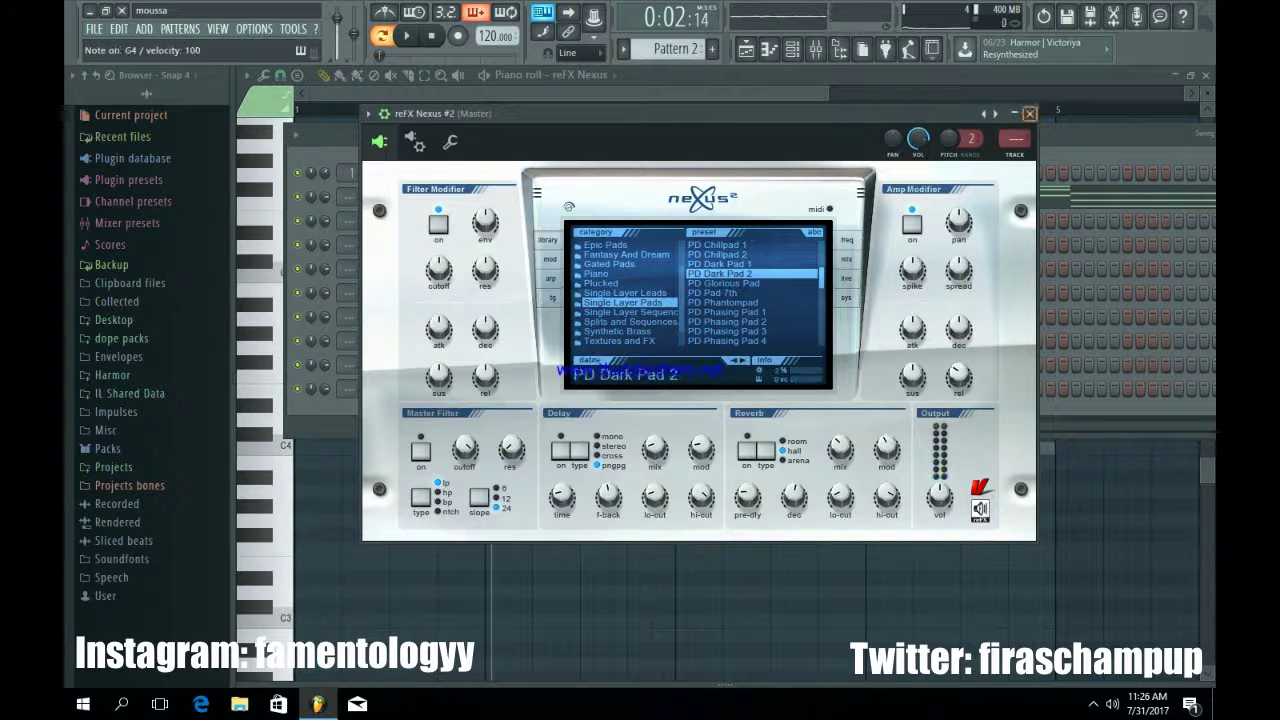
{"action": "left_click", "coordinate": [1030, 114]}
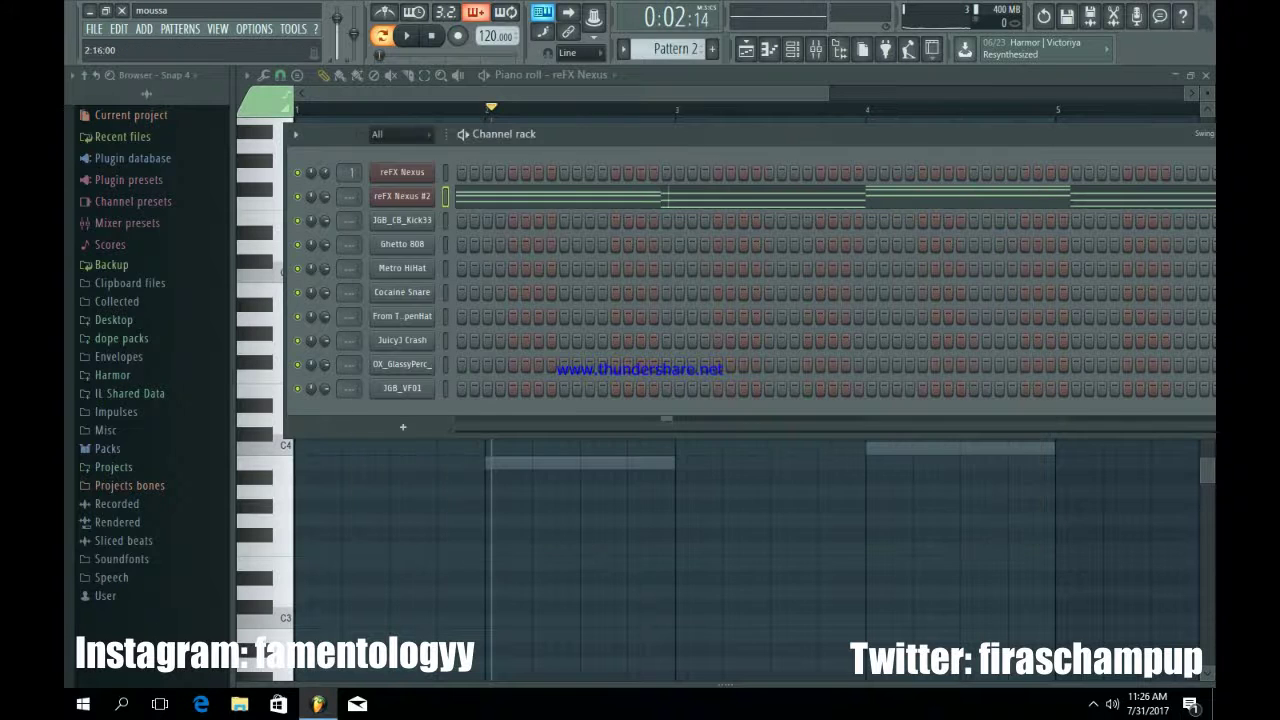
Reduce the reFX Nexus #2 chords to their lowest notes E4, B3, A4 and C4, extending the first three slightly past their bars
{"action": "left_click", "coordinate": [816, 191]}
{"action": "right_click", "coordinate": [481, 275]}
{"action": "right_click", "coordinate": [483, 319]}
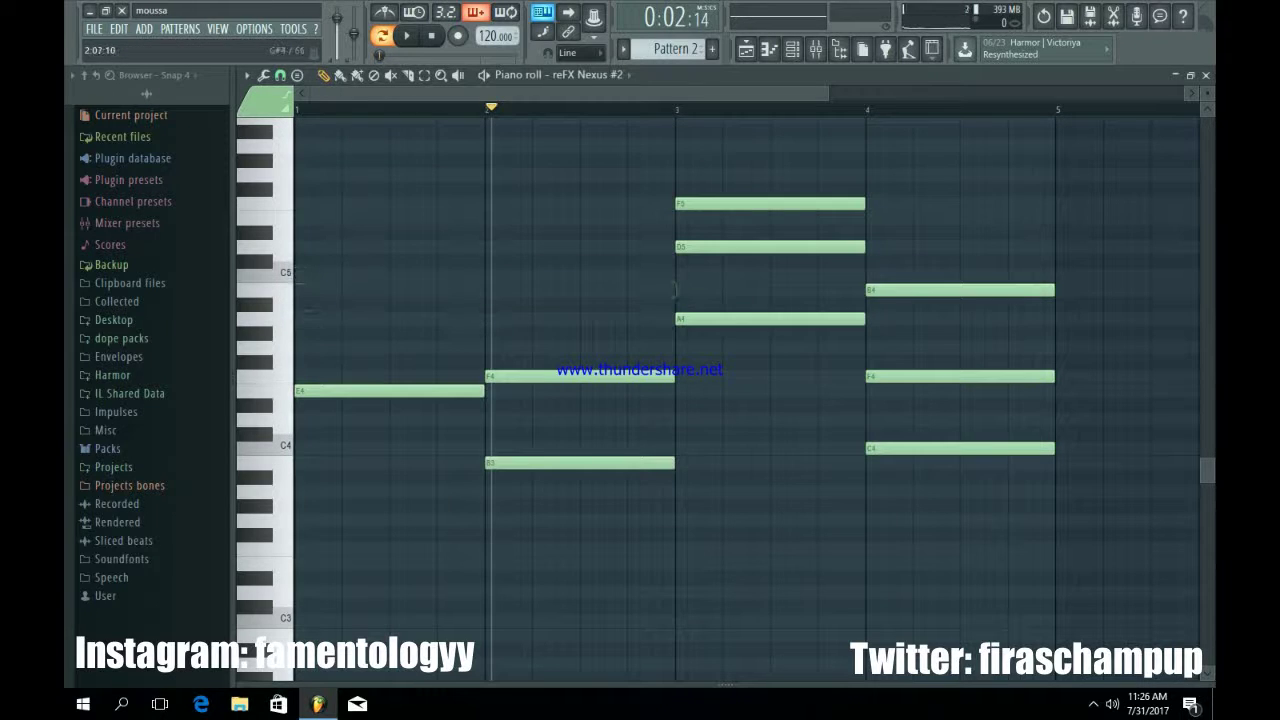
{"action": "right_click", "coordinate": [694, 204]}
{"action": "right_click", "coordinate": [698, 247]}
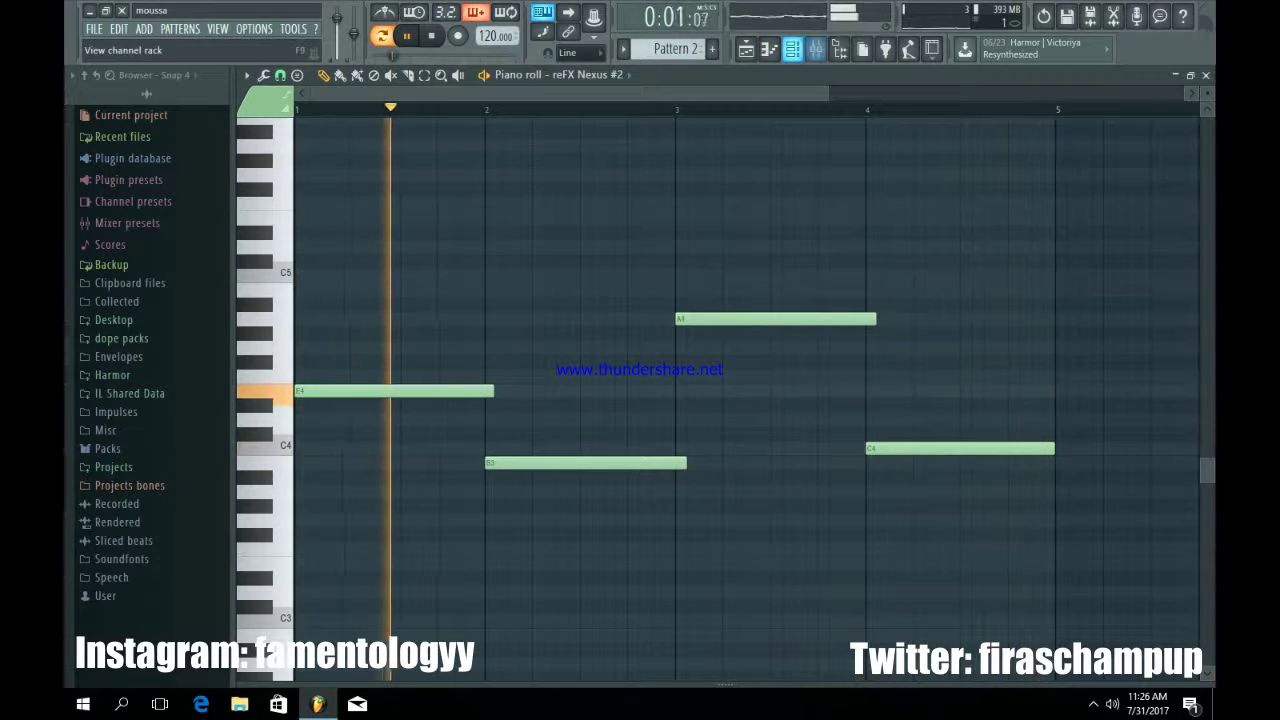
Set the portamento speed of reFX Nexus #2 to 1/16 in its modulation settings and return to its notes
{"action": "key", "text": "F6"}
{"action": "left_click", "coordinate": [402, 197]}
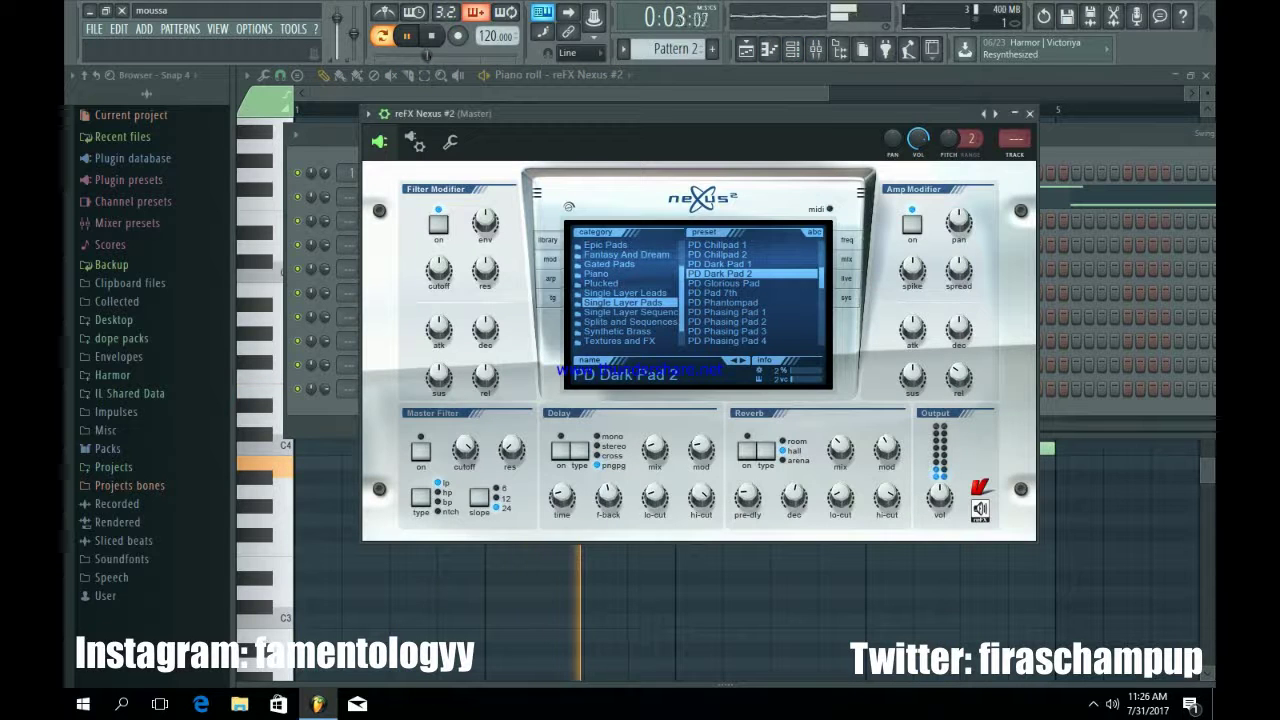
{"action": "left_click", "coordinate": [549, 258]}
{"action": "left_click", "coordinate": [657, 343]}
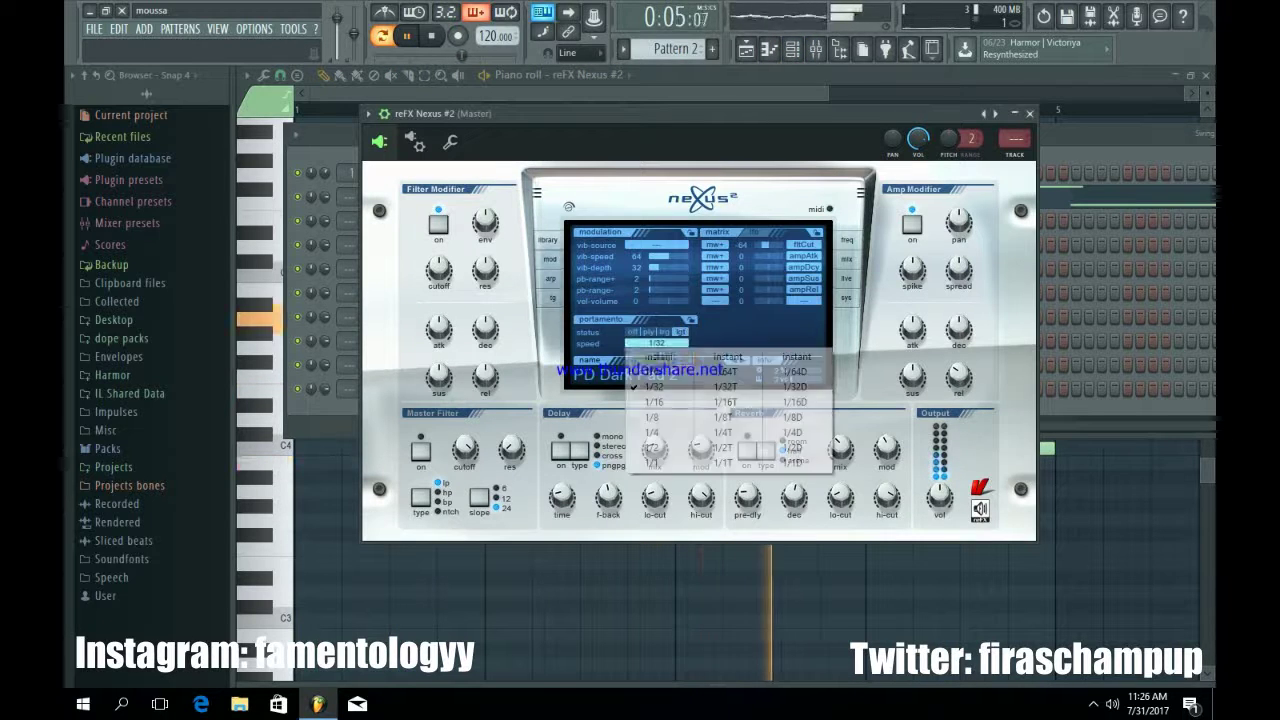
{"action": "left_click", "coordinate": [655, 402]}
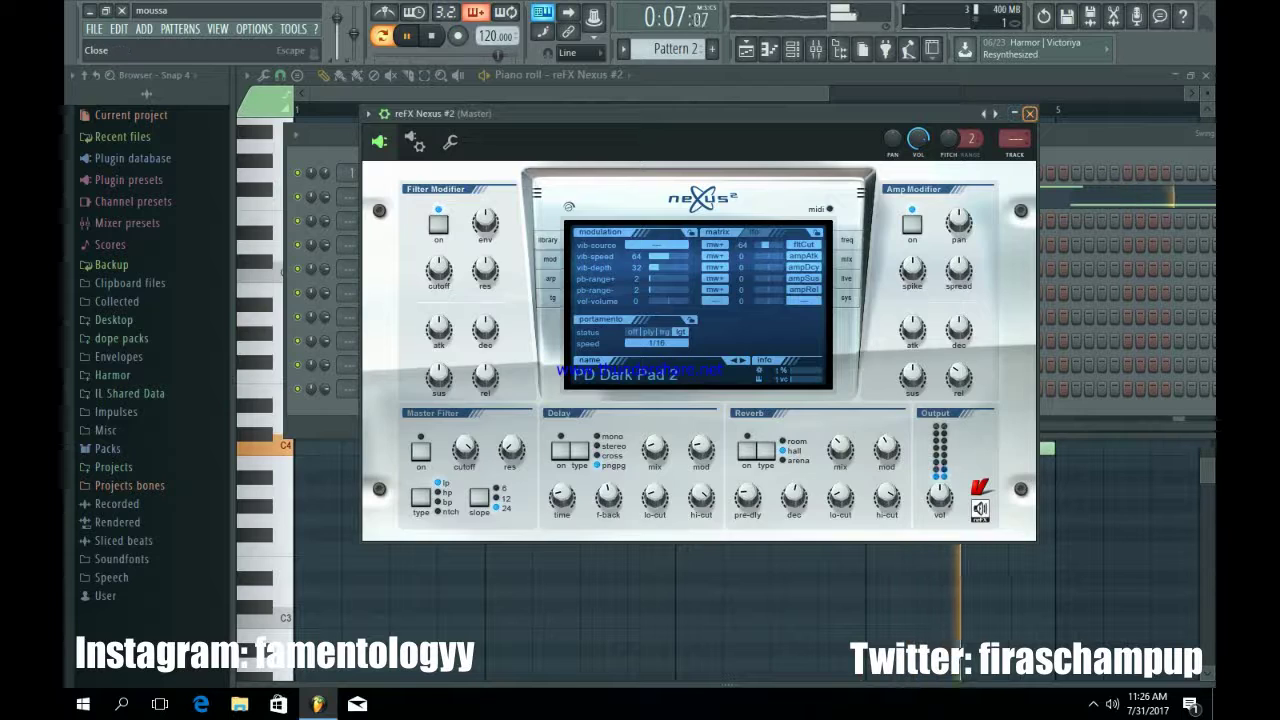
{"action": "left_click", "coordinate": [1030, 114]}
{"action": "key", "text": "F6"}
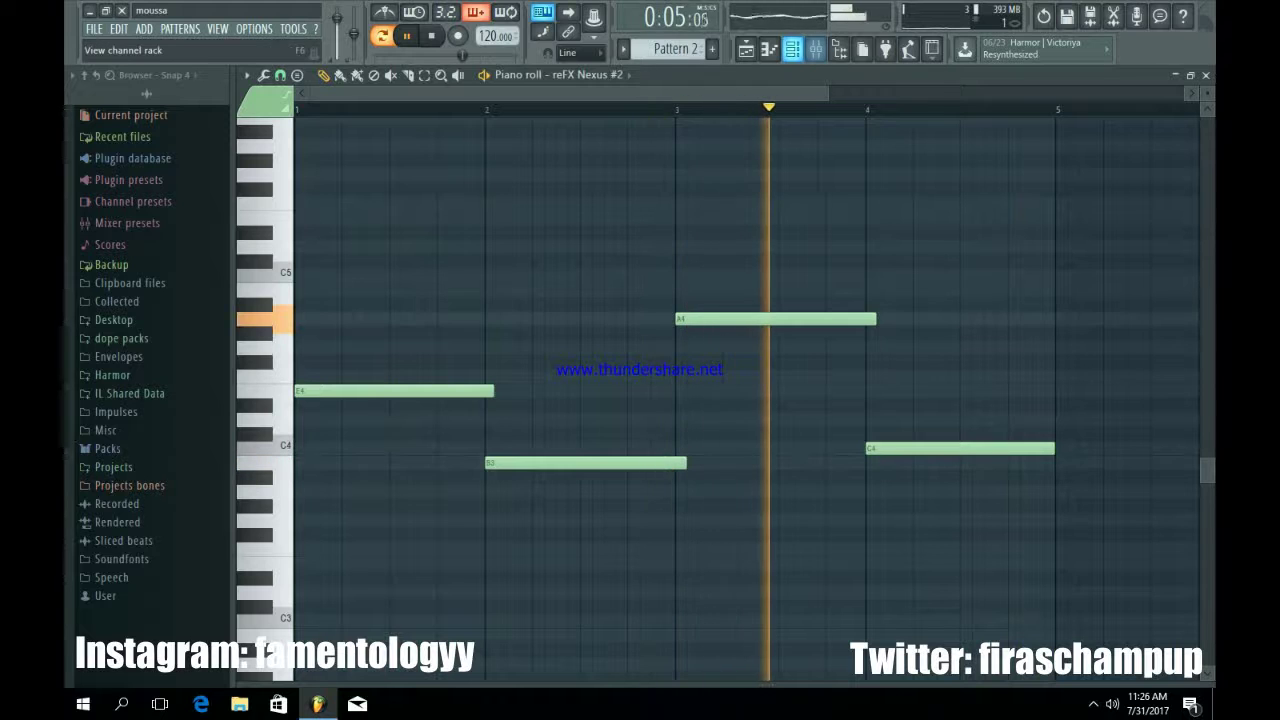
Route reFX Nexus #2 to mixer track 2, lower both Nexus tracks' volumes, and adjust their stereo separation
{"action": "left_click", "coordinate": [792, 48]}
{"action": "left_click", "coordinate": [402, 196]}
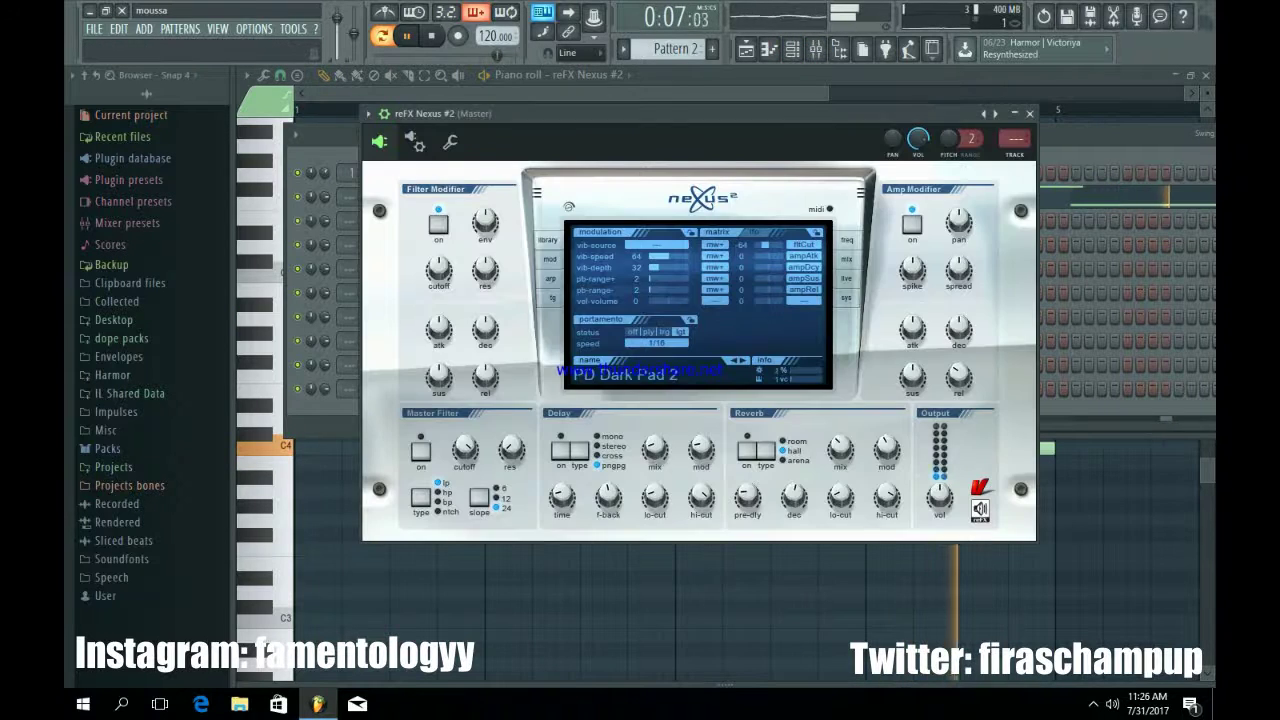
{"action": "key", "text": "F9"}
{"action": "left_click_drag", "start_coordinate": [290, 387], "coordinate": [305, 403]}
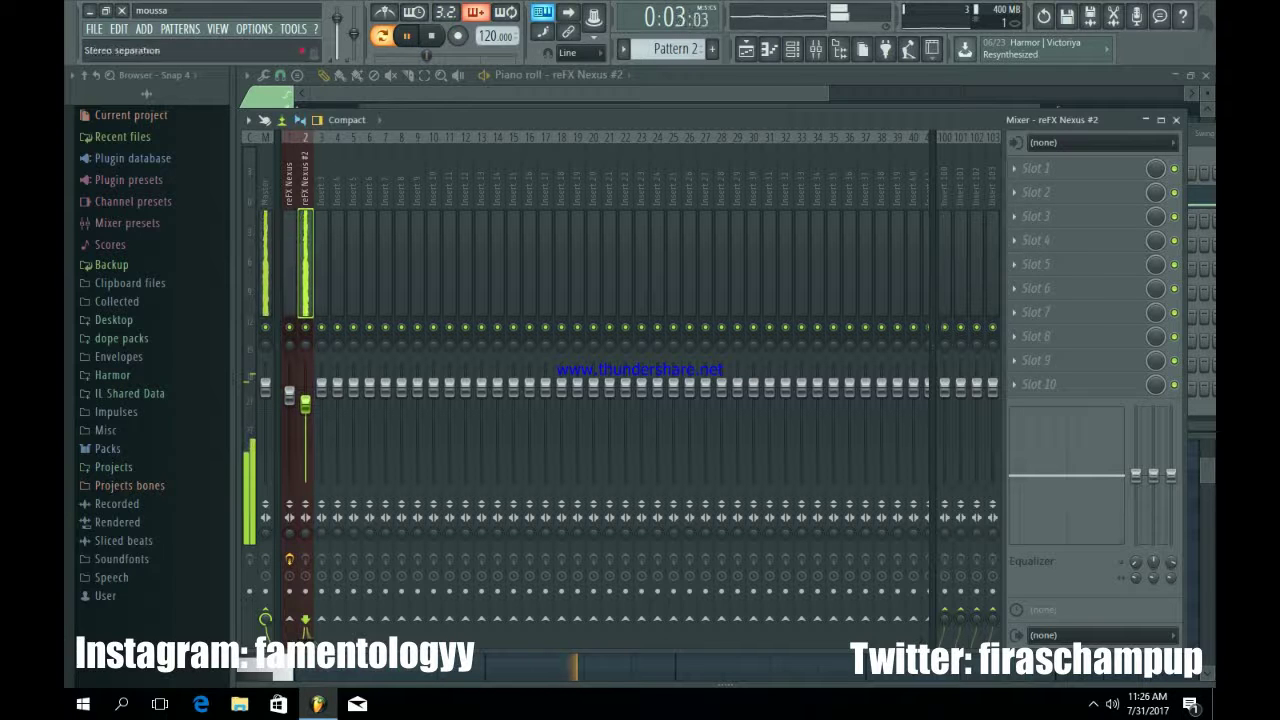
{"action": "left_click_drag", "start_coordinate": [289, 533], "coordinate": [289, 543]}
{"action": "left_click", "coordinate": [305, 264]}
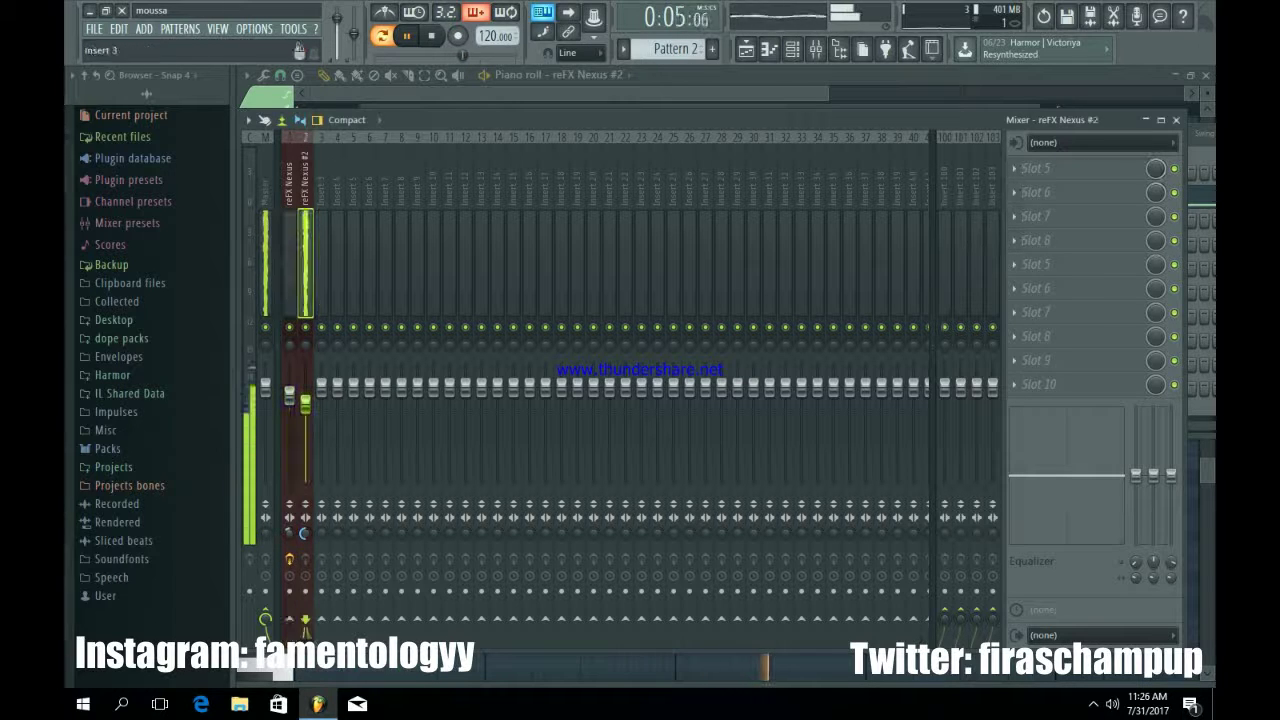
Add Fruity parametric EQ 2 to the reFX Nexus #2 track, cutting lows with a Steep 8 band 1 and highs with band 7
{"action": "left_click", "coordinate": [1036, 168]}
{"action": "left_click", "coordinate": [1000, 563]}
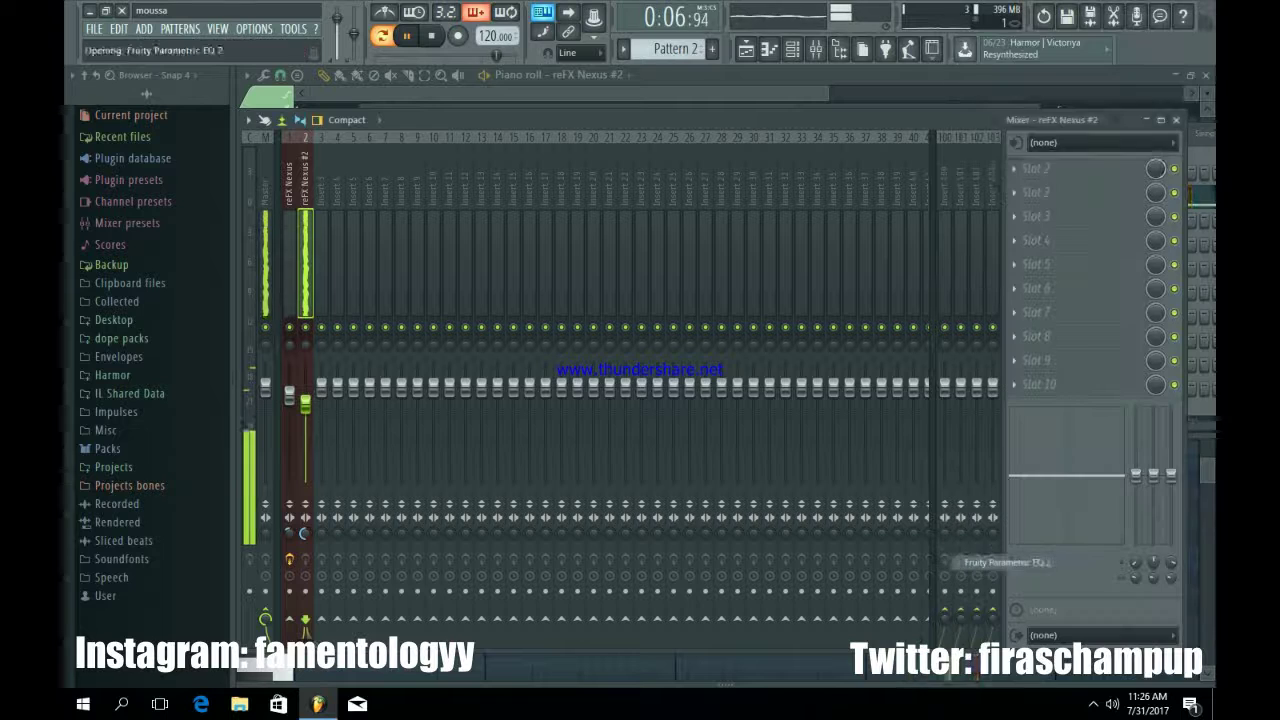
{"action": "right_click", "coordinate": [444, 404]}
{"action": "mouse_move", "coordinate": [472, 461]}
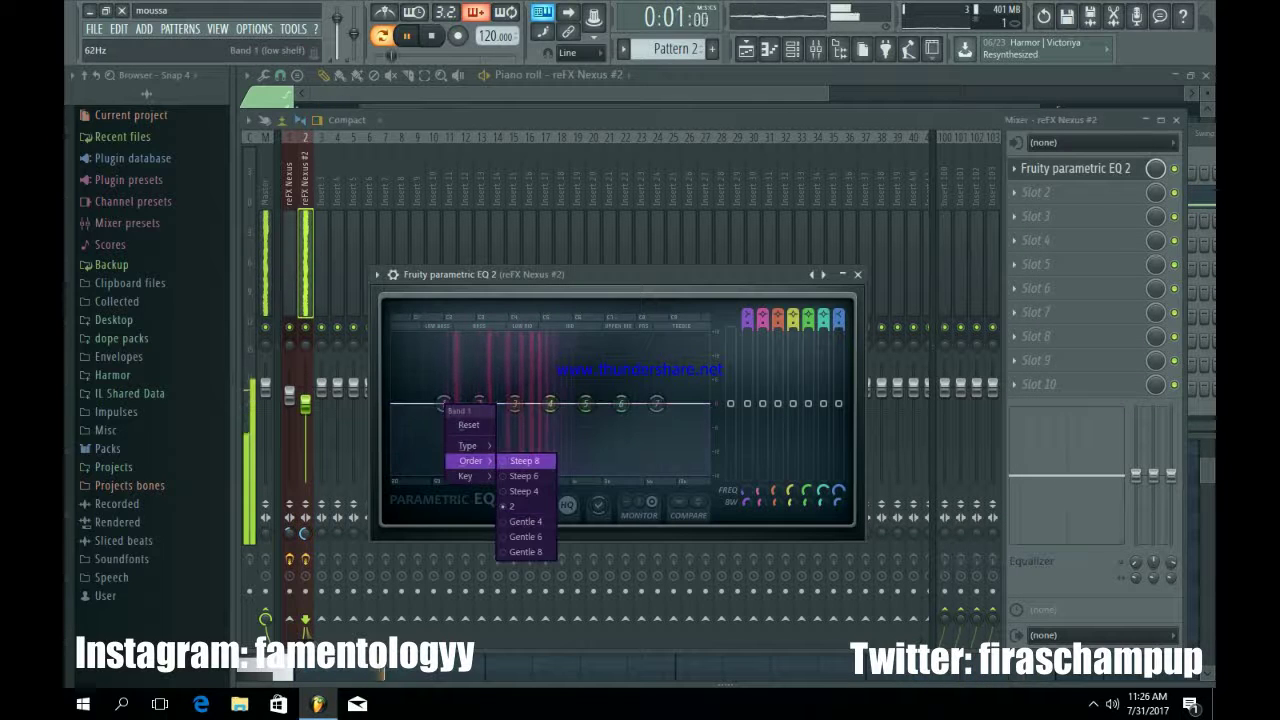
{"action": "left_click", "coordinate": [526, 462]}
{"action": "left_click_drag", "start_coordinate": [444, 404], "coordinate": [482, 472]}
{"action": "mouse_move", "coordinate": [621, 404]}
{"action": "left_mouse_down"}
{"action": "mouse_move", "coordinate": [657, 451]}
{"action": "mouse_move", "coordinate": [611, 436]}
{"action": "mouse_move", "coordinate": [619, 395]}
{"action": "left_mouse_up"}
{"action": "left_click_drag", "start_coordinate": [657, 404], "coordinate": [646, 471]}
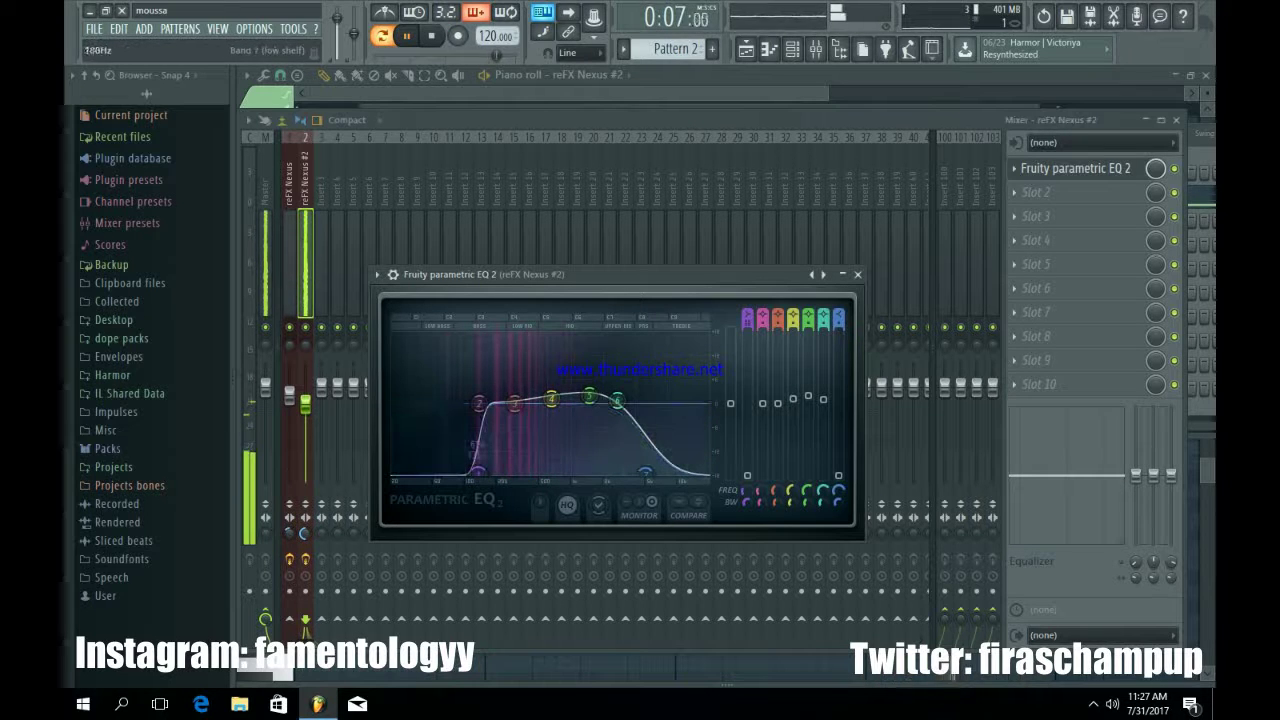
Add Fruity Stereo Shaper to the reFX Nexus #2 track and load its third Stereoize preset
{"action": "scroll", "coordinate": [481, 470], "scroll_direction": "up", "scroll_amount": 2}
{"action": "left_click", "coordinate": [857, 274]}
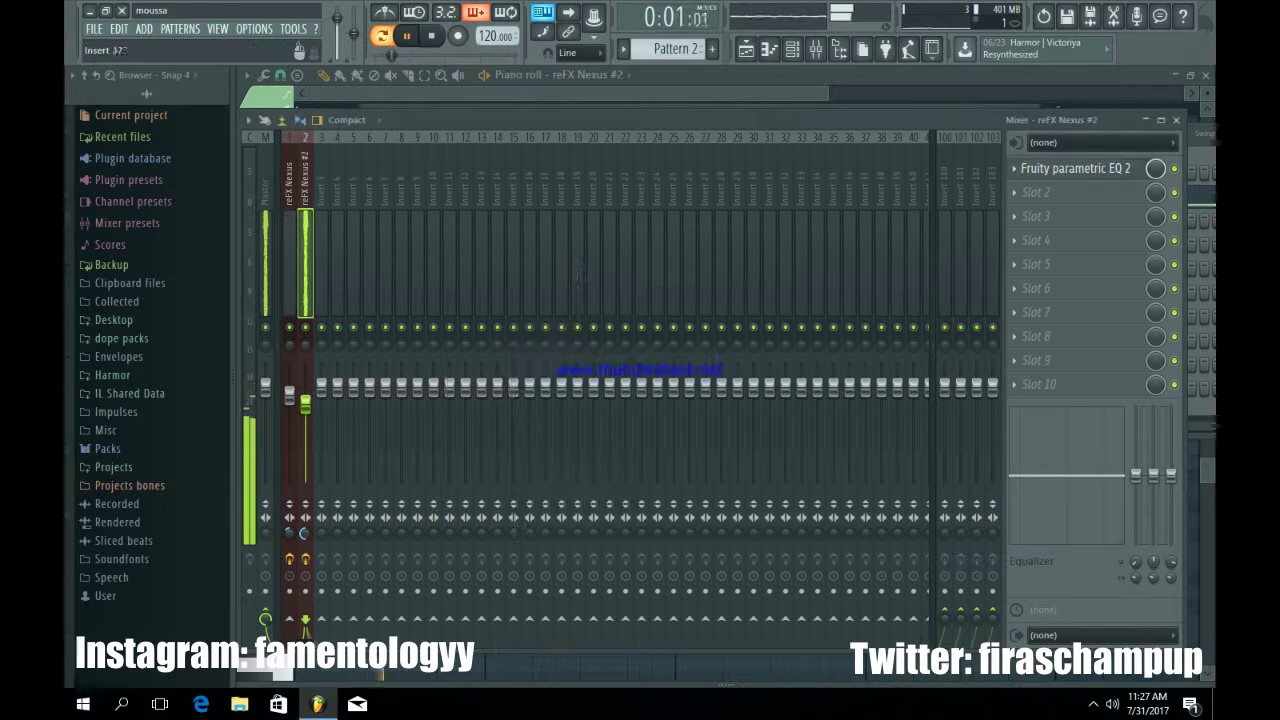
{"action": "left_click", "coordinate": [1040, 192]}
{"action": "left_click", "coordinate": [1147, 54]}
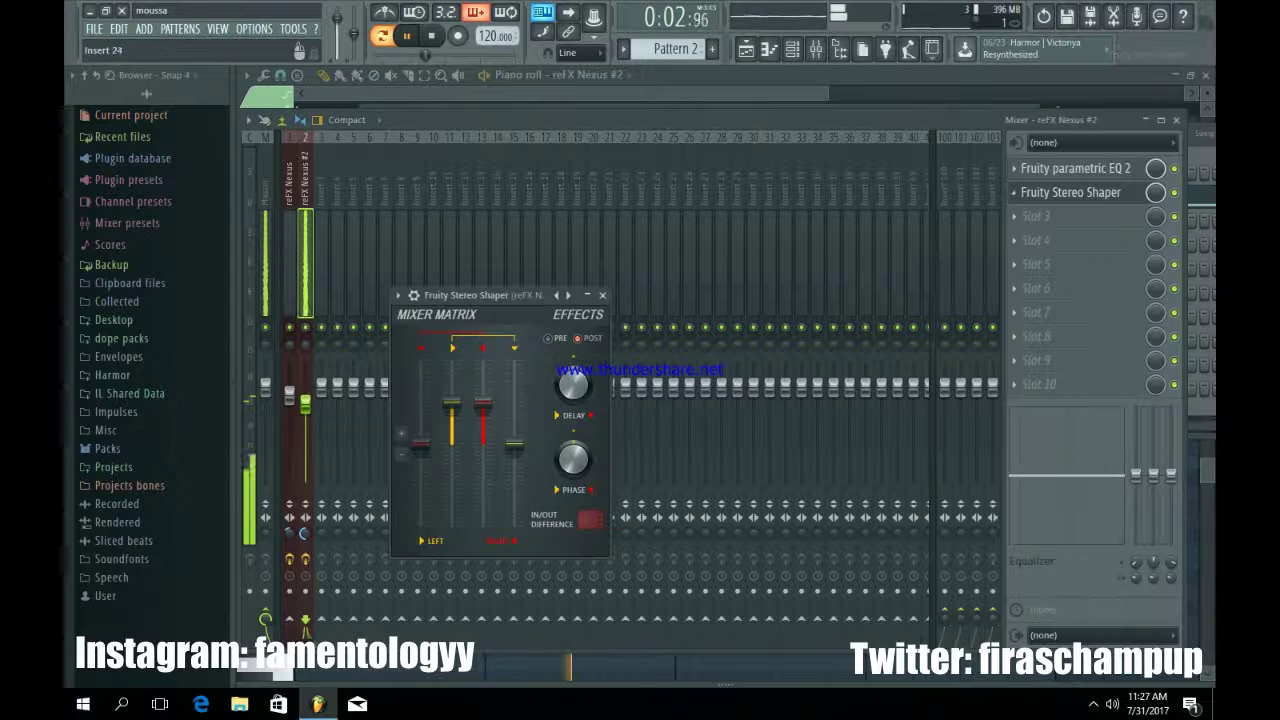
{"action": "left_click", "coordinate": [567, 295]}
{"action": "mouse_move", "coordinate": [610, 382]}
{"action": "left_click", "coordinate": [684, 430]}
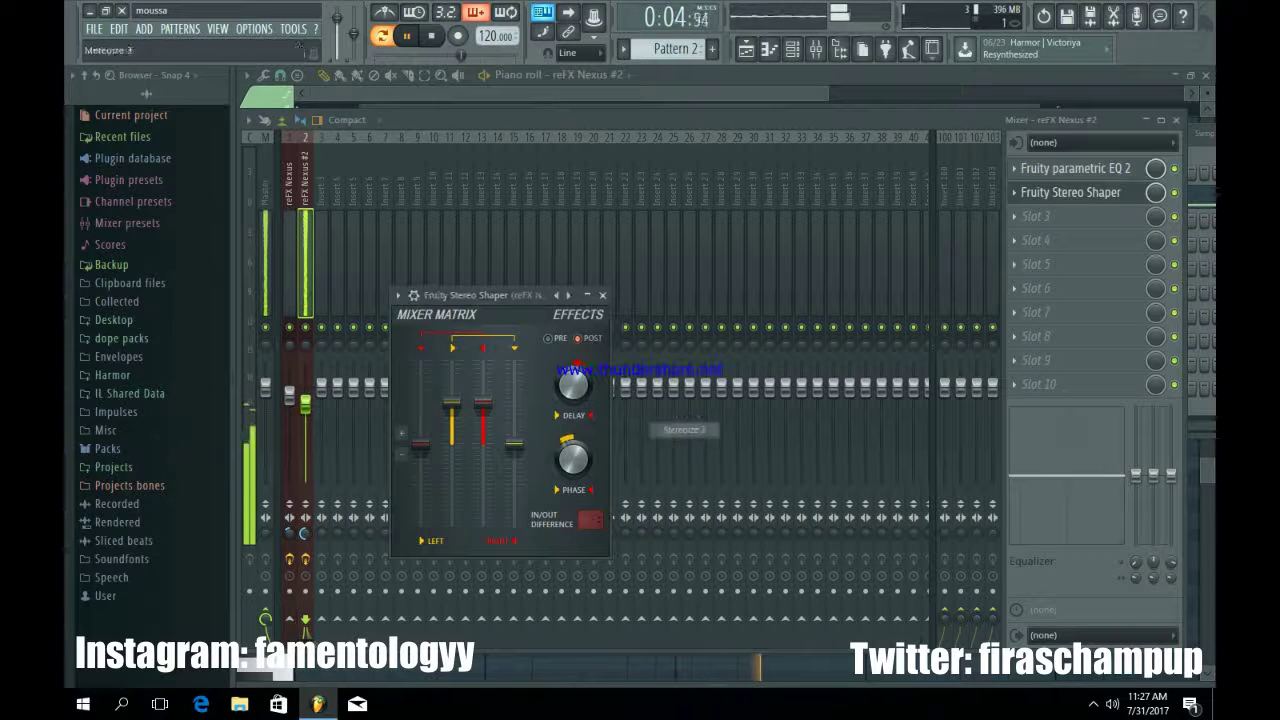
{"action": "left_click", "coordinate": [602, 295]}
Add Fruity Reeverb 2 in slot 3 of the reFX Nexus #2 track and adjust its wet level
{"action": "left_click", "coordinate": [1030, 216]}
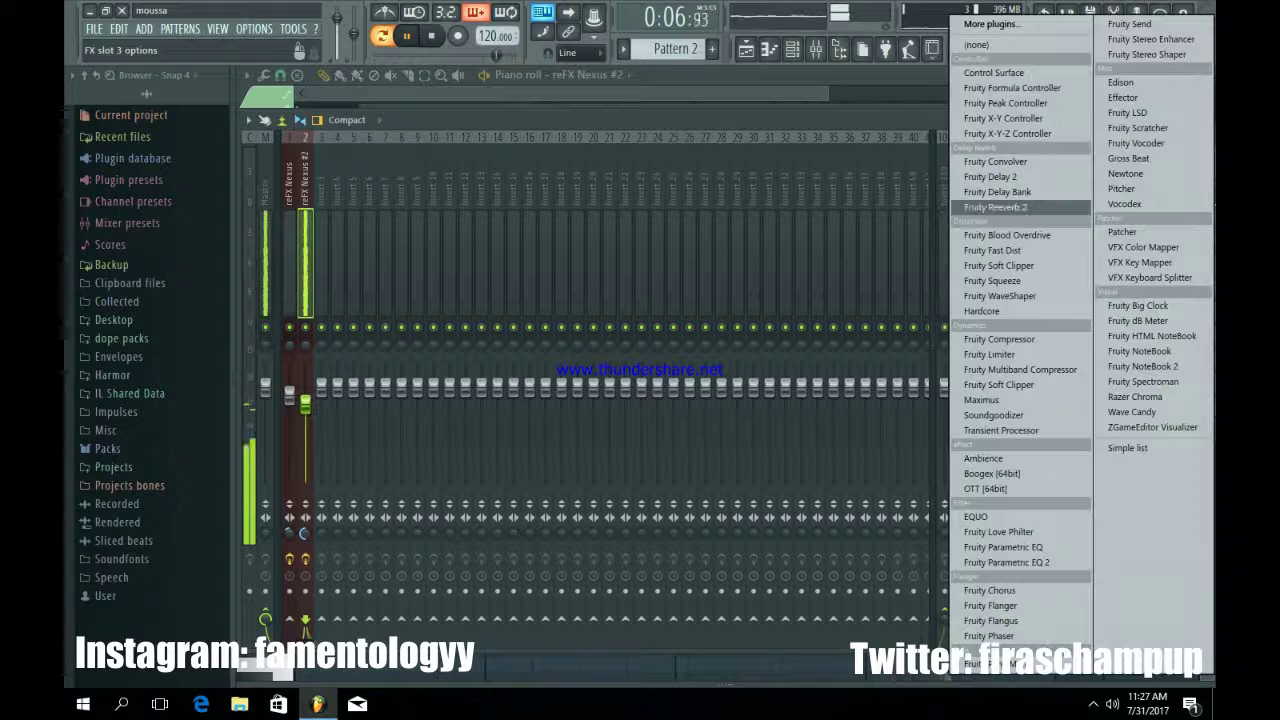
{"action": "left_click", "coordinate": [1000, 207]}
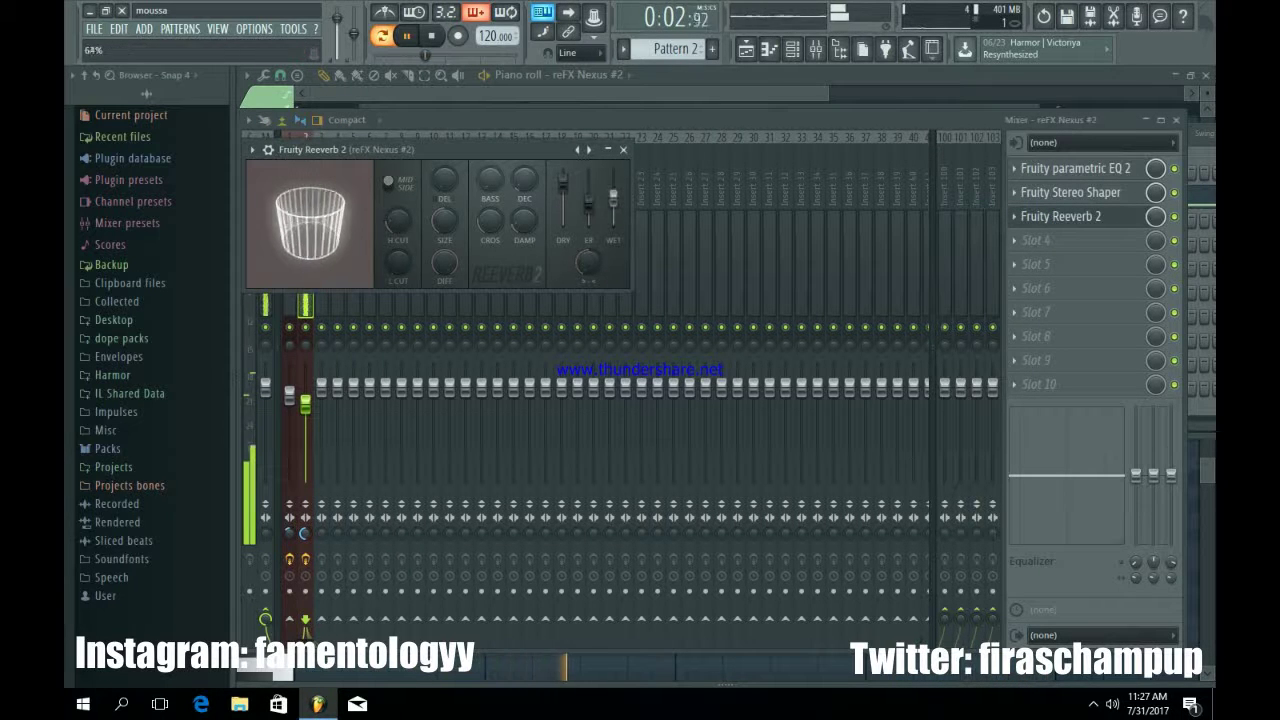
{"action": "left_click", "coordinate": [622, 149]}
Lower the reFX Nexus #2 track volume slightly, set the reFX Nexus track to 86% (-3.2 dB), and close the mixer and instrument window
{"action": "left_click", "coordinate": [321, 387]}
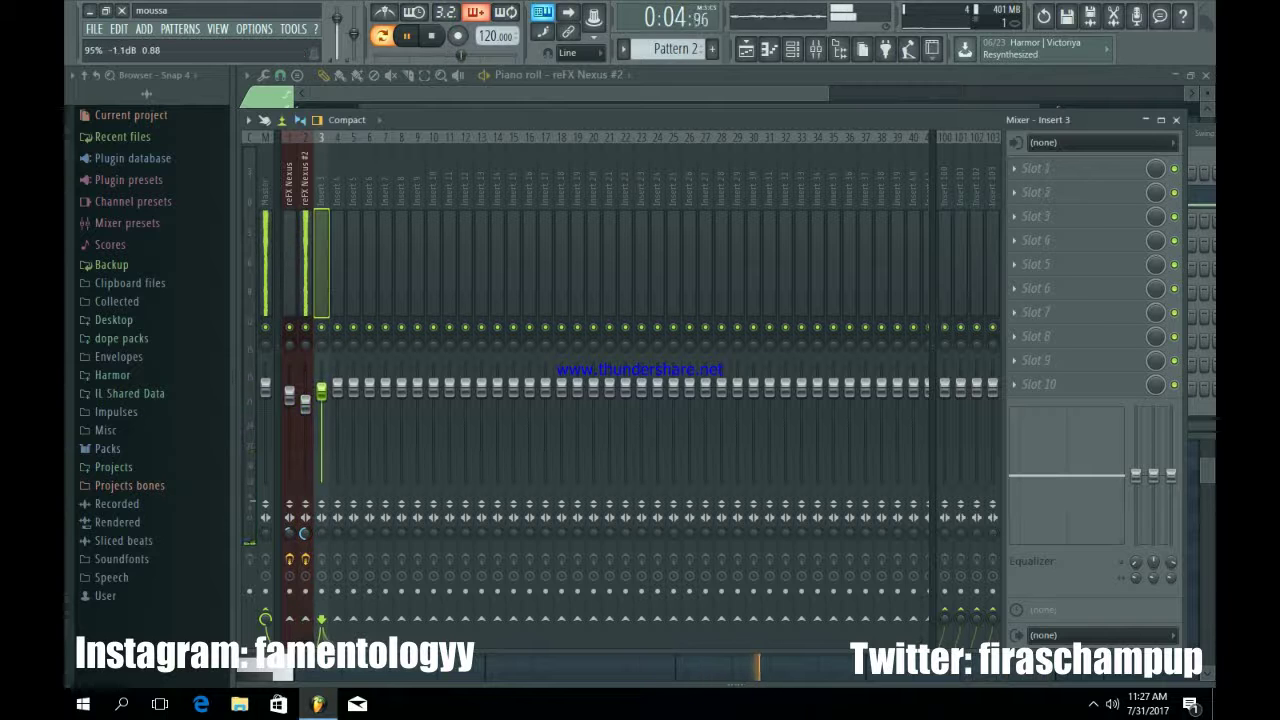
{"action": "left_click_drag", "start_coordinate": [305, 404], "coordinate": [289, 400]}
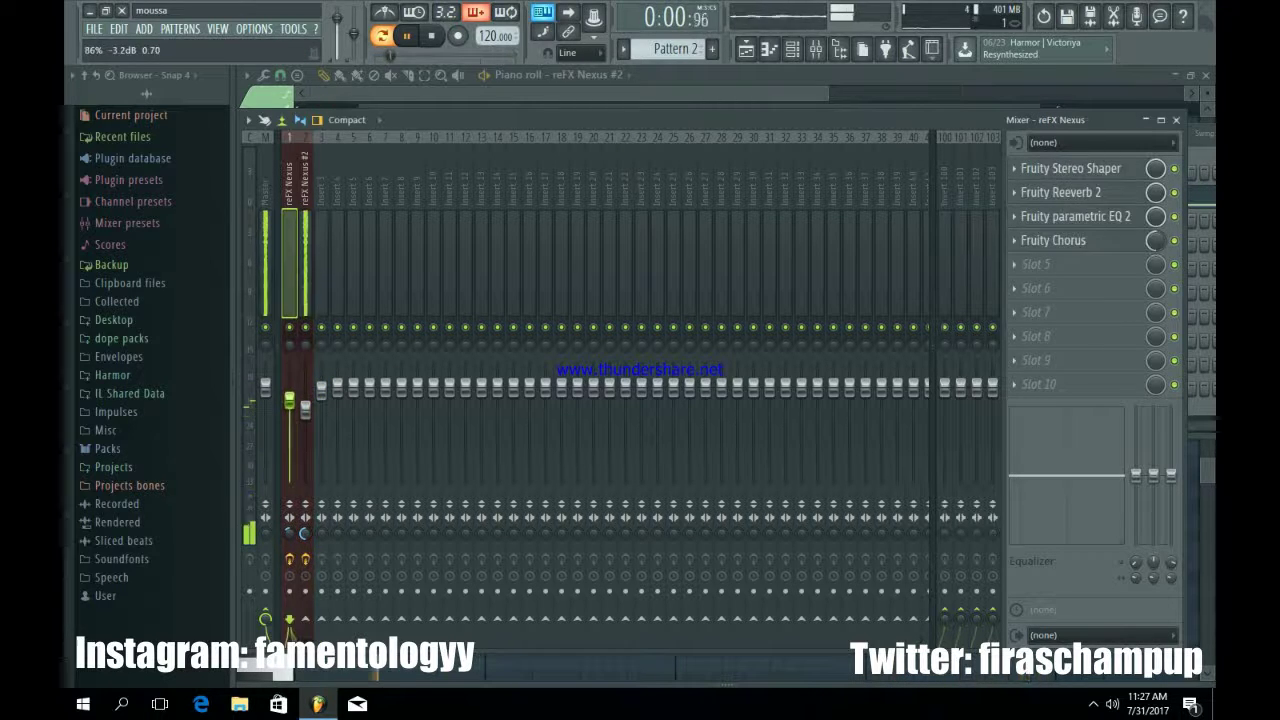
{"action": "left_click", "coordinate": [1176, 119]}
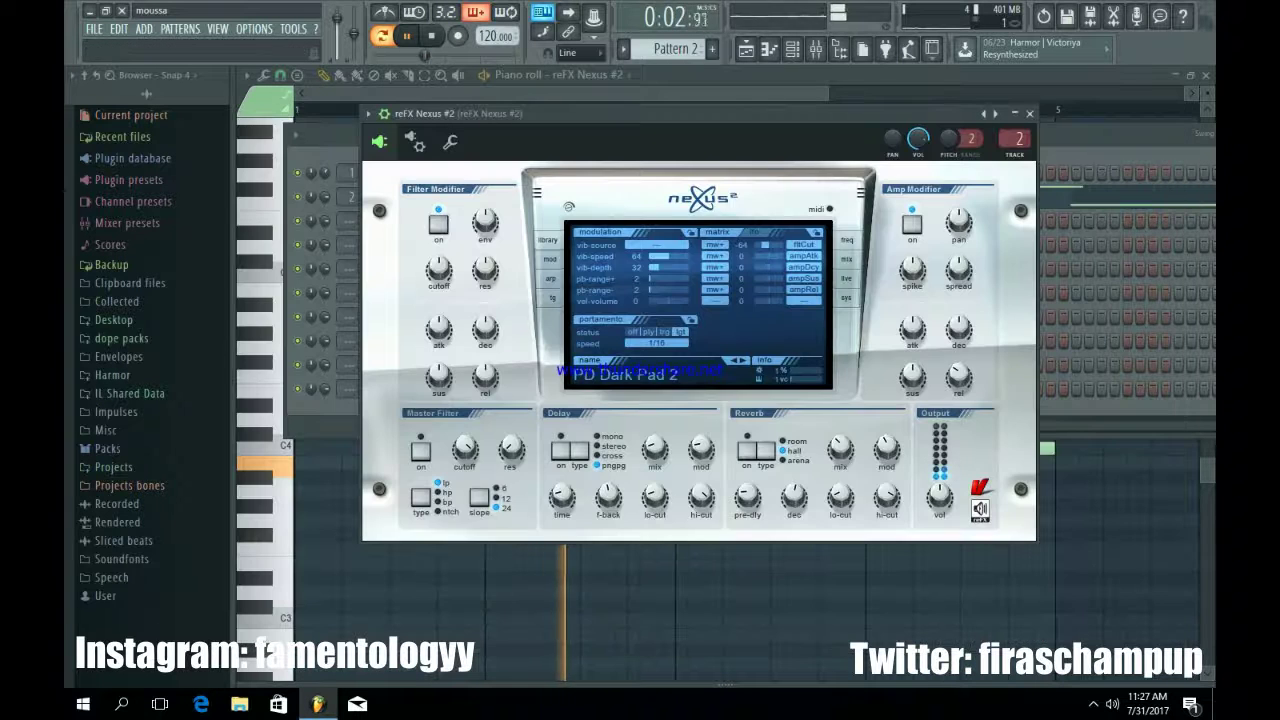
{"action": "left_click", "coordinate": [1030, 114]}
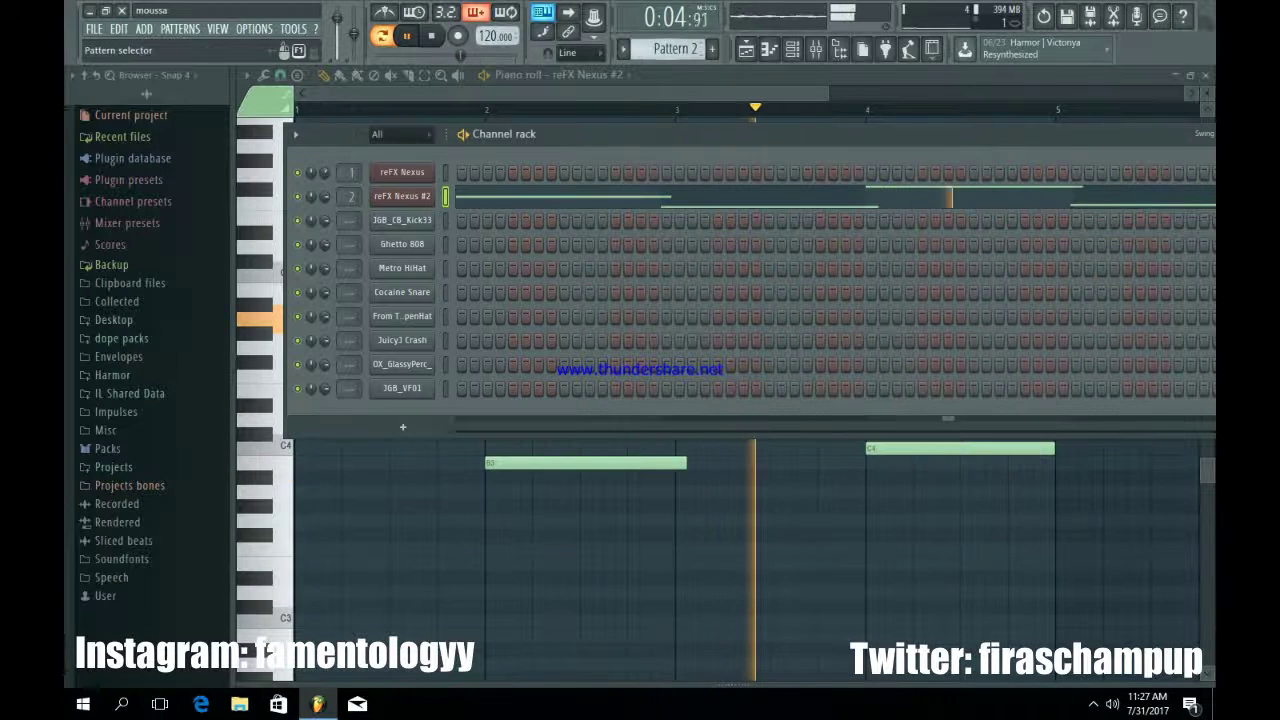
Arrange Pattern 1 on Track 1 and Pattern 2 on Track 2 of the playlist, duplicating each to fill bars 1 to 8
{"action": "scroll", "coordinate": [678, 49], "scroll_direction": "up", "scroll_amount": 1}
{"action": "key", "text": "space"}
{"action": "left_click", "coordinate": [746, 49]}
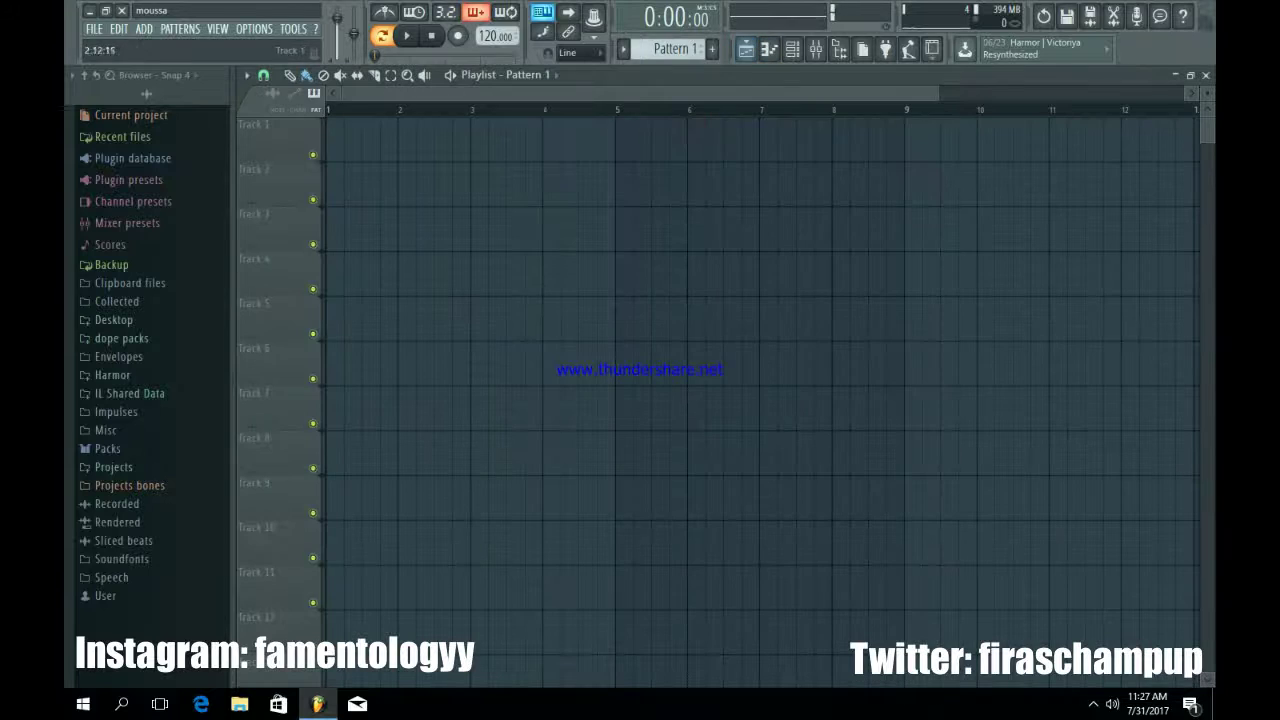
{"action": "left_click", "coordinate": [425, 142]}
{"action": "left_click_drag", "start_coordinate": [425, 142], "coordinate": [335, 142]}
{"action": "key", "text": "ctrl+b"}
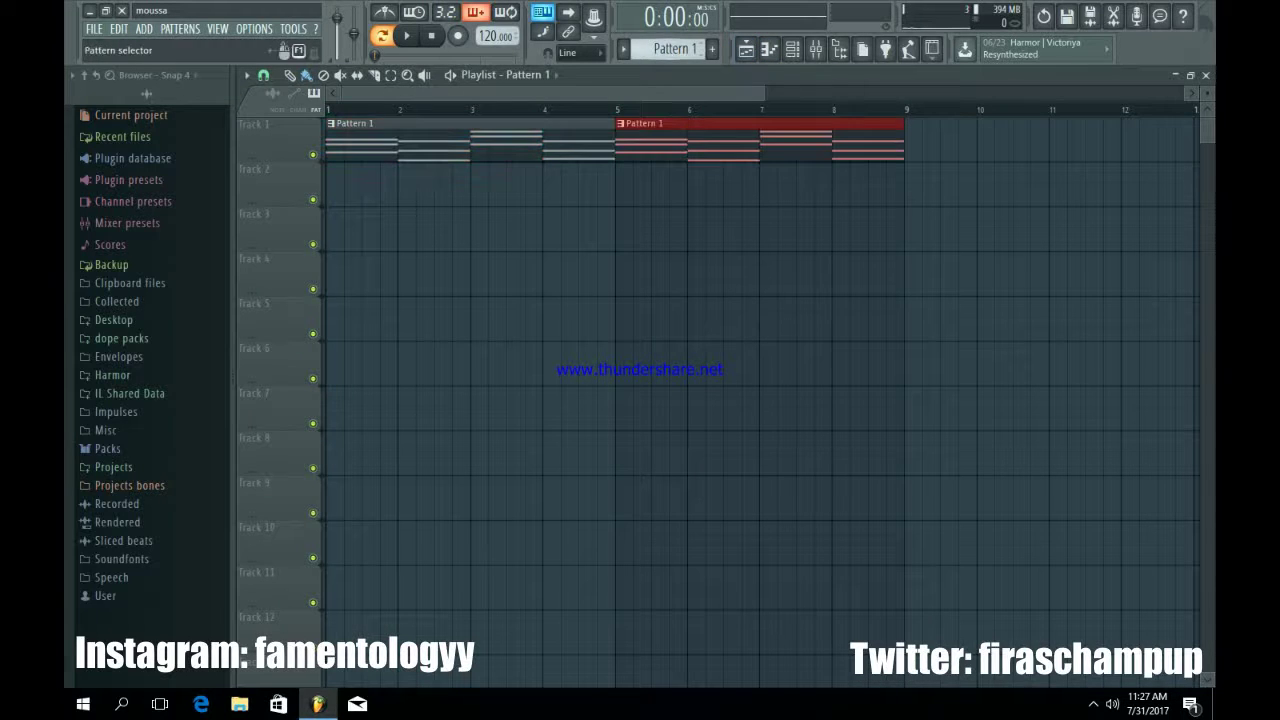
{"action": "left_click", "coordinate": [370, 186]}
{"action": "key", "text": "ctrl+b"}
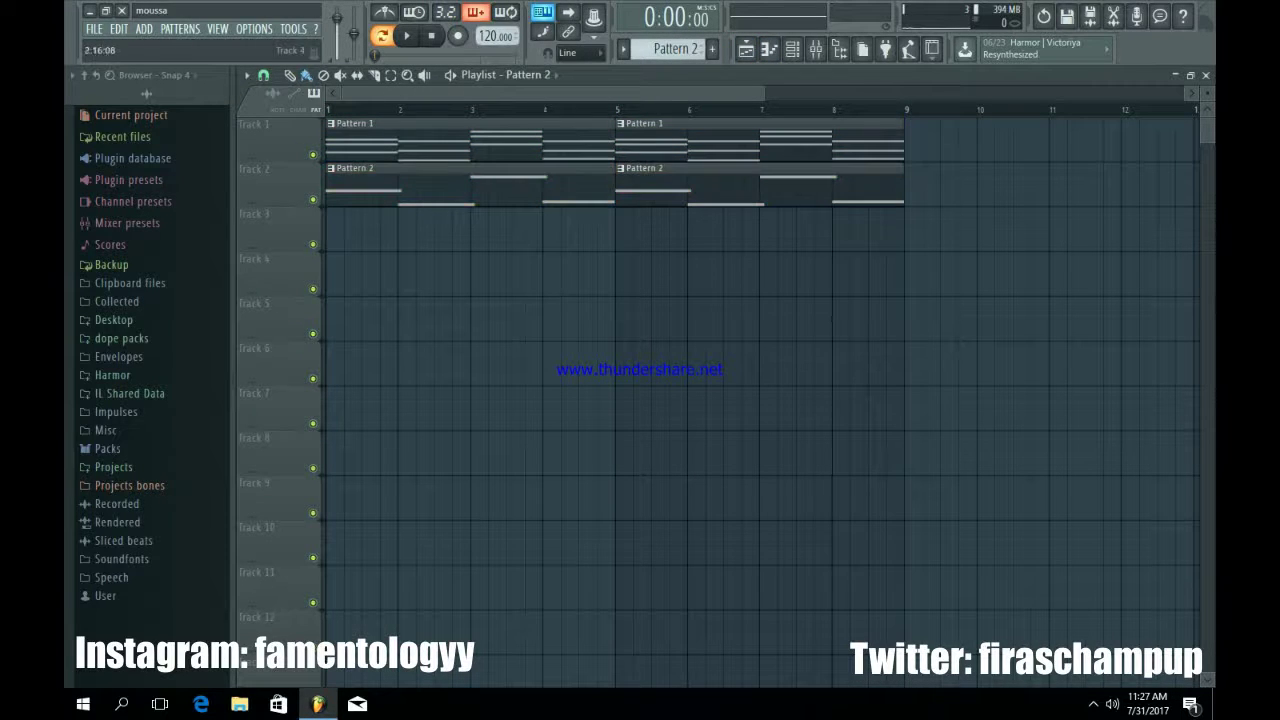
Play the arrangement and rebalance reFX Nexus #2 by adjusting its Fruity Reeverb 2 wet level and lowering its track volume
{"action": "key", "text": "space"}
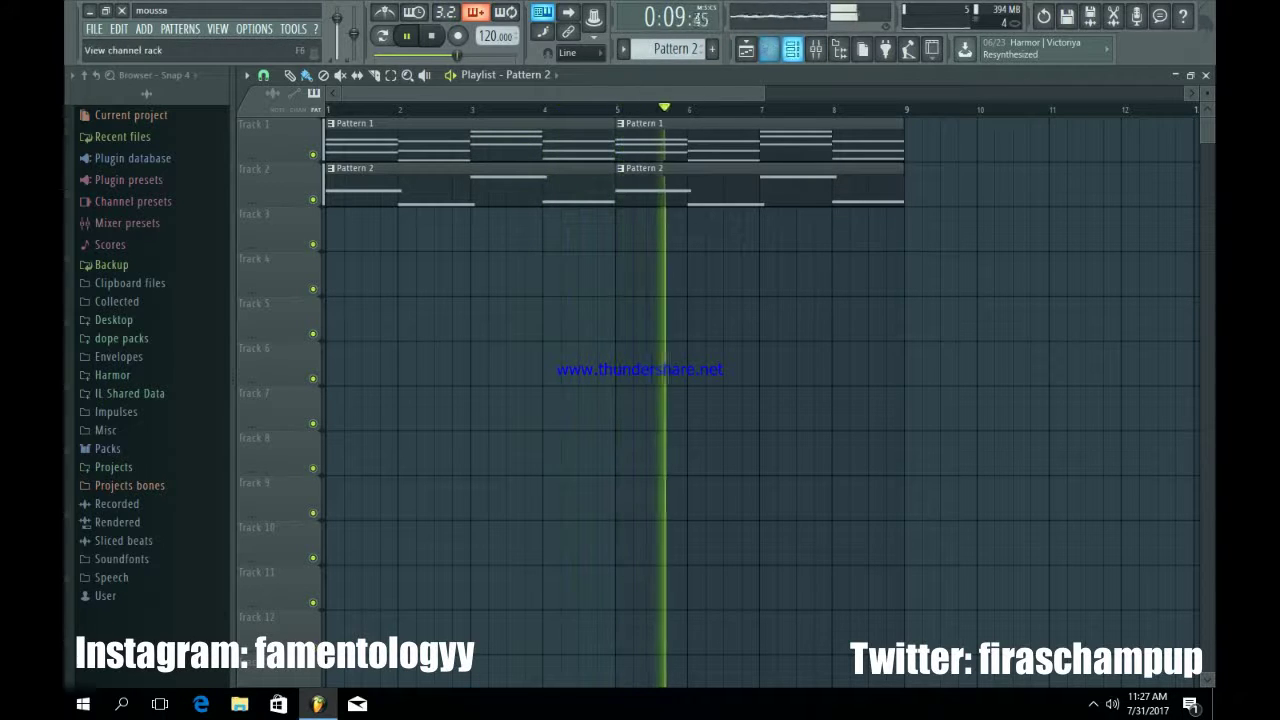
{"action": "left_click", "coordinate": [792, 48]}
{"action": "left_click", "coordinate": [816, 48]}
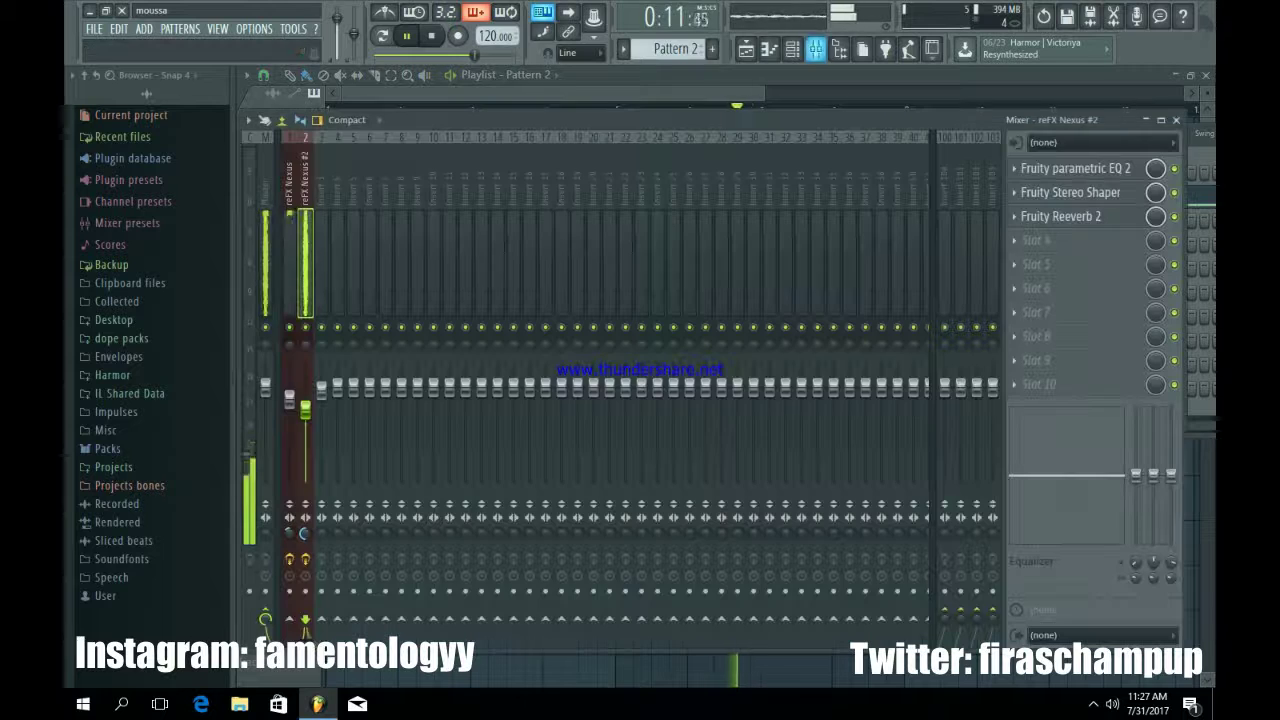
{"action": "left_click", "coordinate": [1062, 217]}
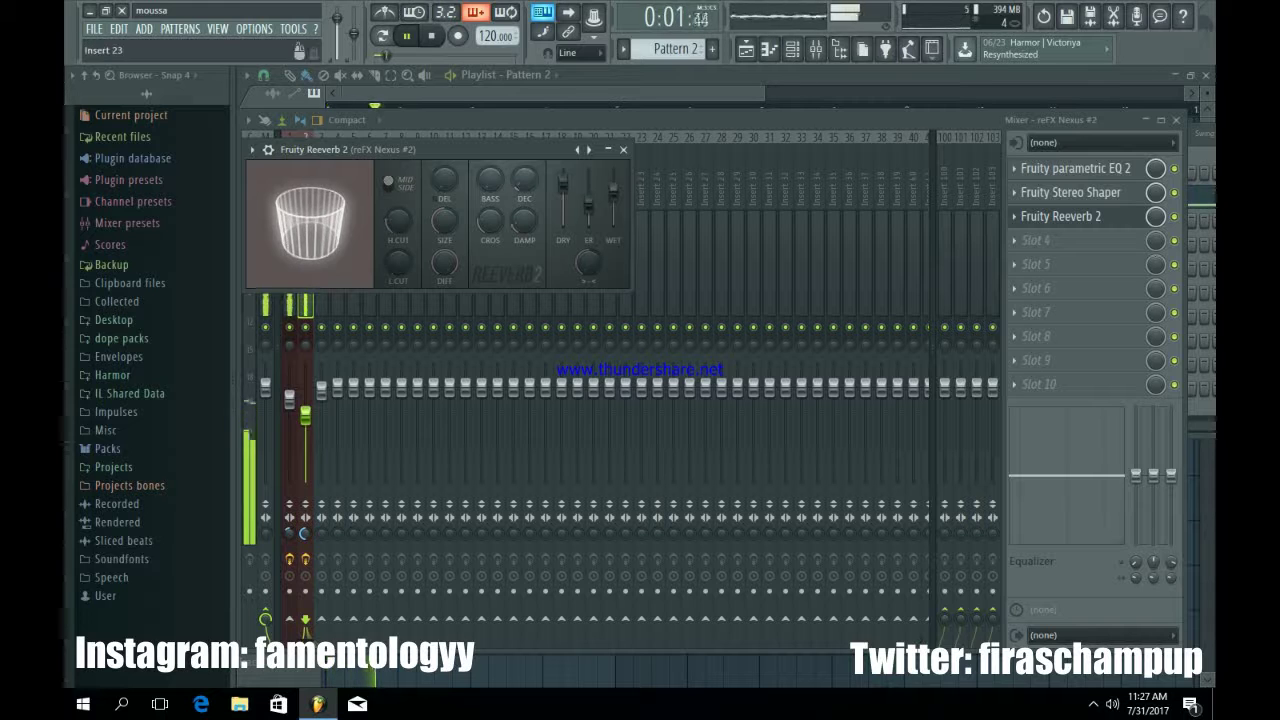
{"action": "left_click", "coordinate": [623, 150]}
{"action": "left_click", "coordinate": [694, 94]}
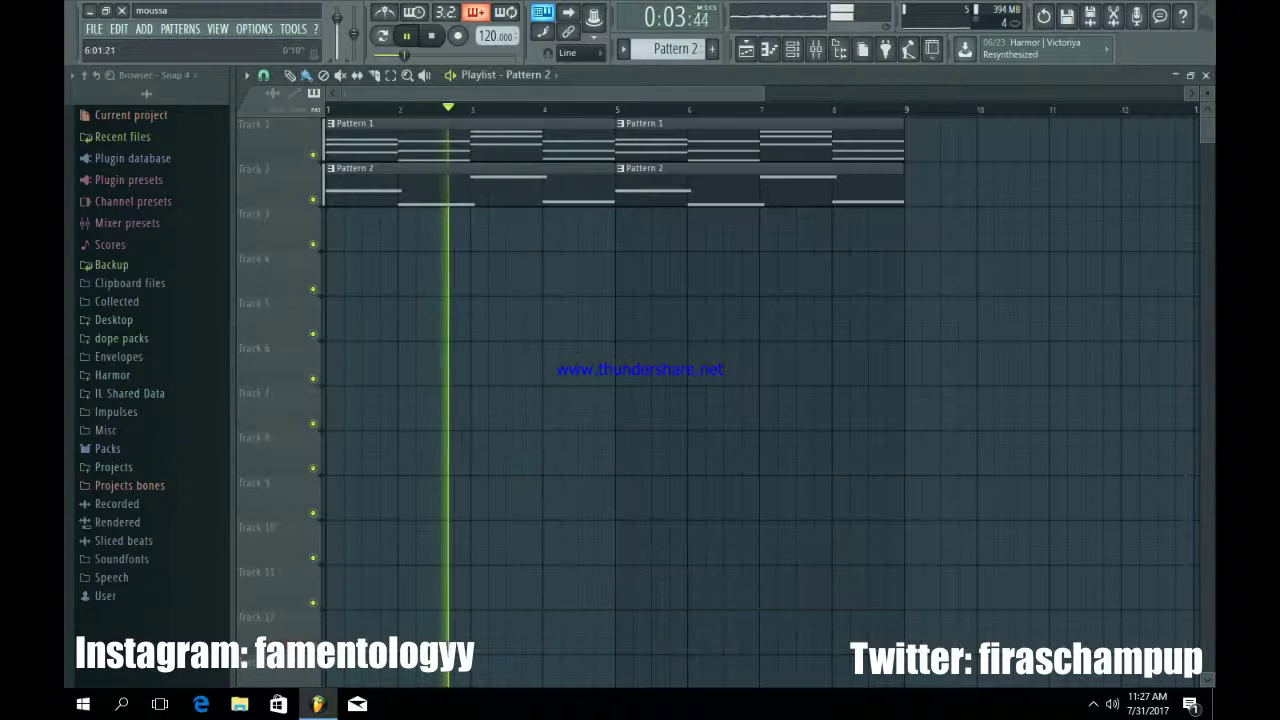
Start Pattern 3 for the drums and place its clip at bar 1 on Track 3 of the playlist
{"action": "left_click", "coordinate": [792, 49]}
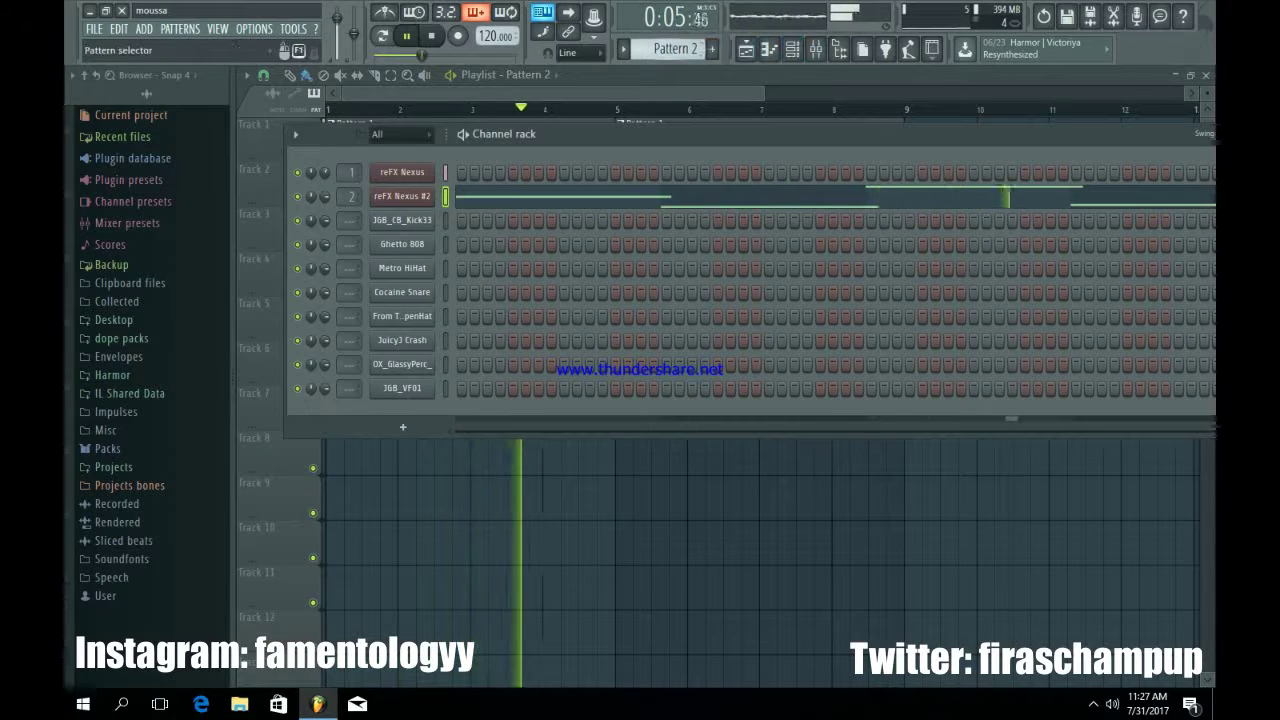
{"action": "left_click", "coordinate": [712, 49]}
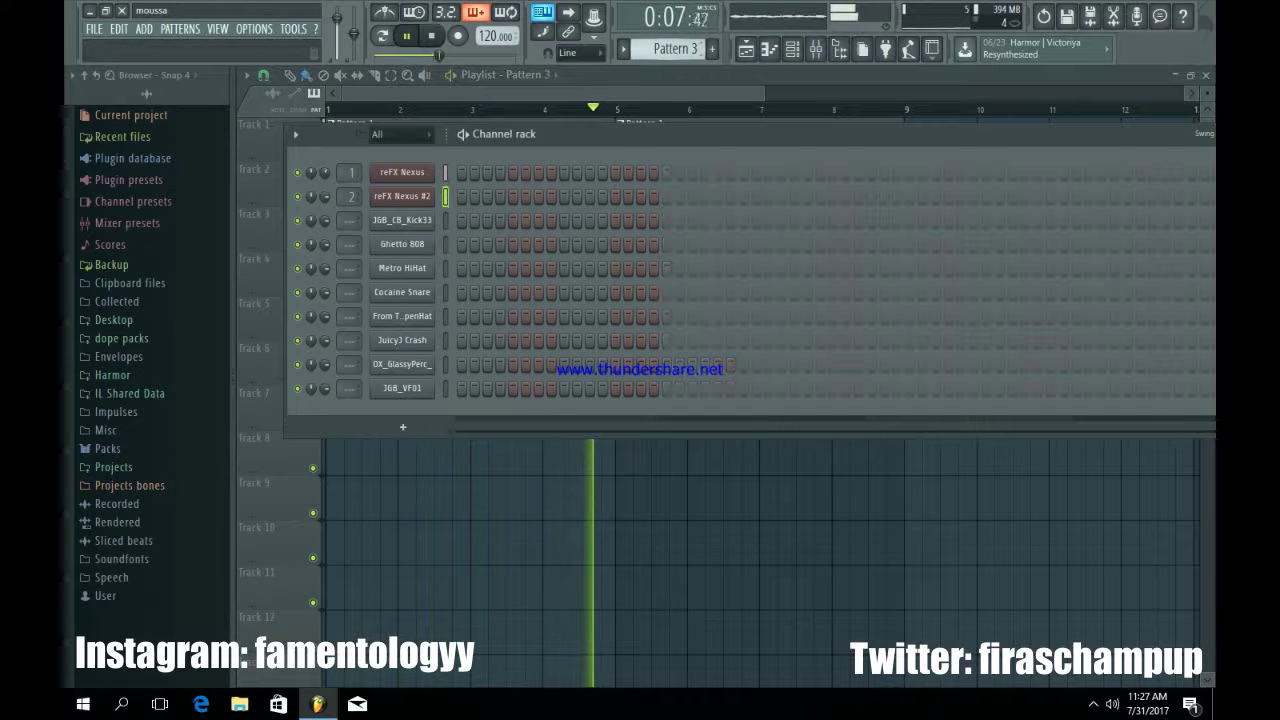
{"action": "key", "text": "F6"}
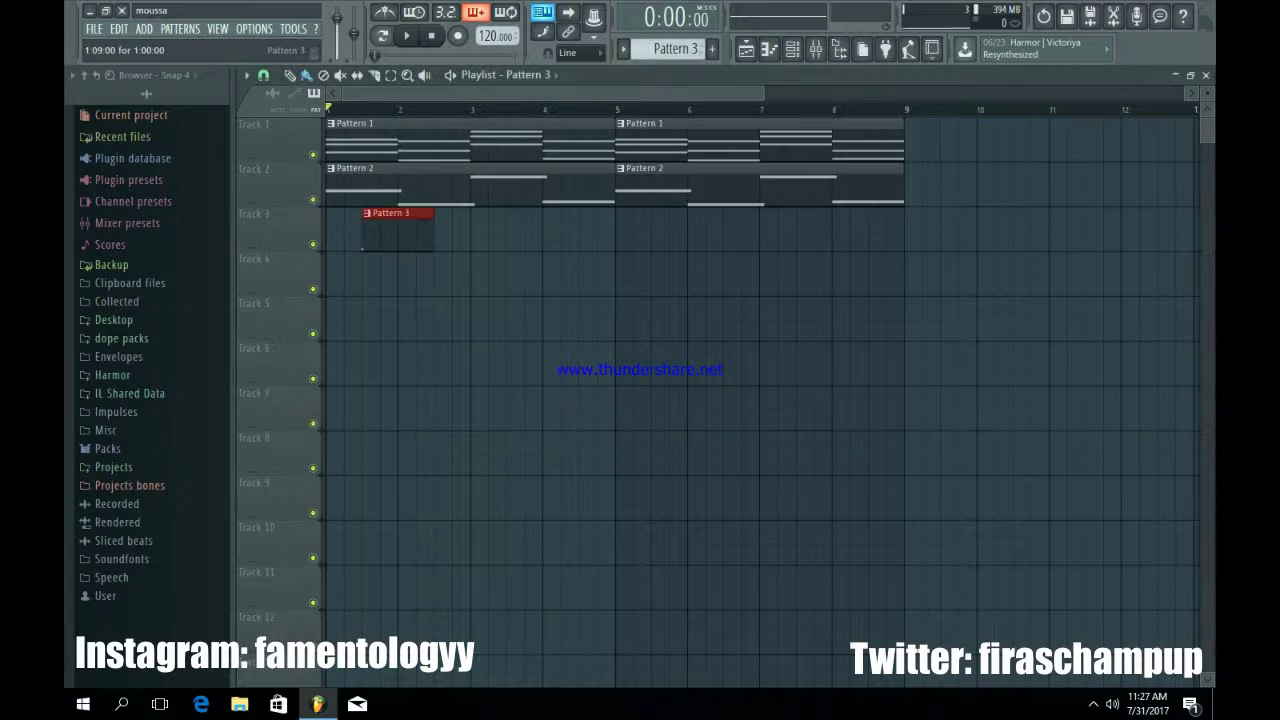
{"action": "left_click_drag", "start_coordinate": [368, 230], "coordinate": [332, 230]}
Program JGB_CB_Kick33 hits on steps 1, 7, 17, 19 and 27 of Pattern 3
{"action": "key", "text": "space"}
{"action": "left_click", "coordinate": [792, 49]}
{"action": "key", "text": "space"}
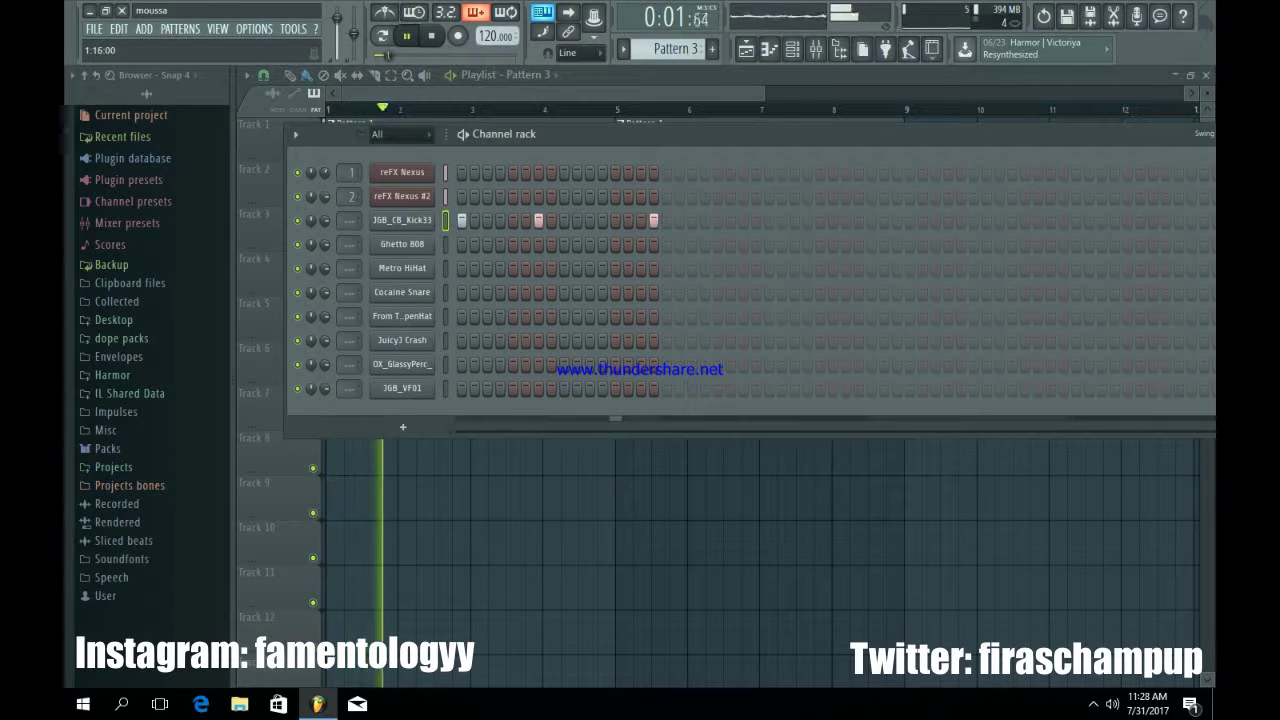
{"action": "left_click", "coordinate": [667, 220]}
{"action": "left_click", "coordinate": [692, 220]}
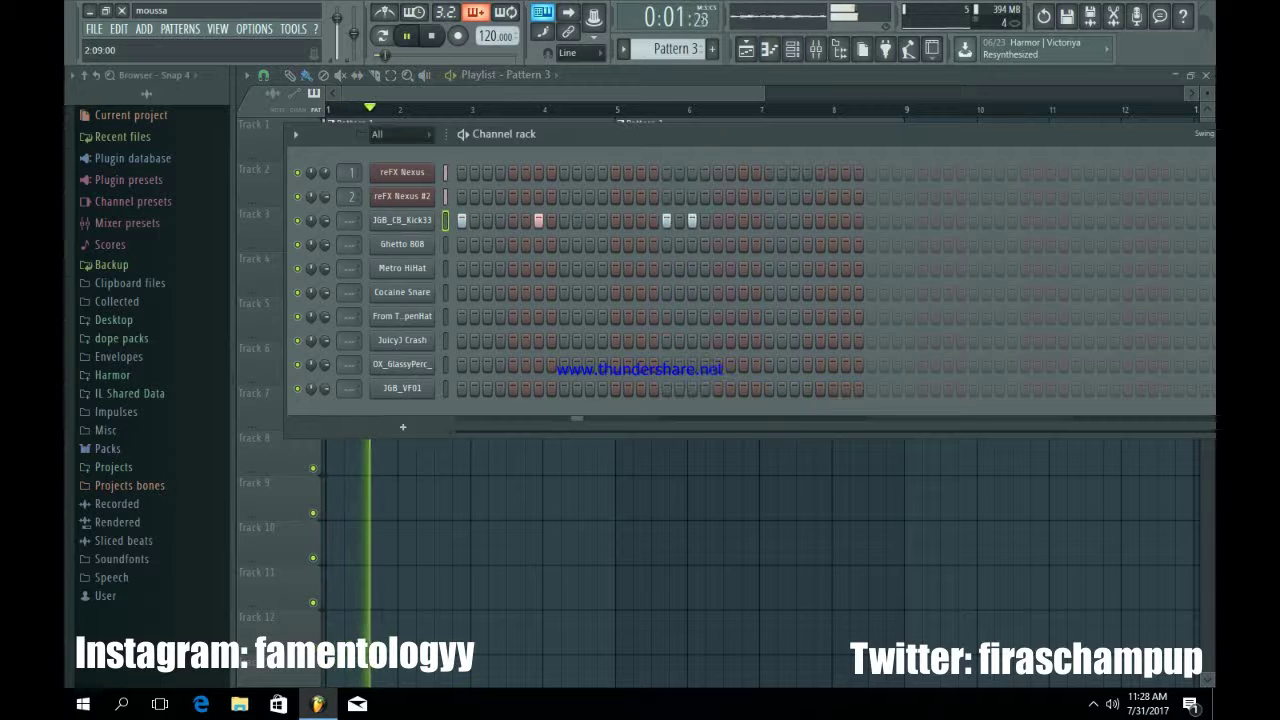
{"action": "left_click", "coordinate": [794, 220]}
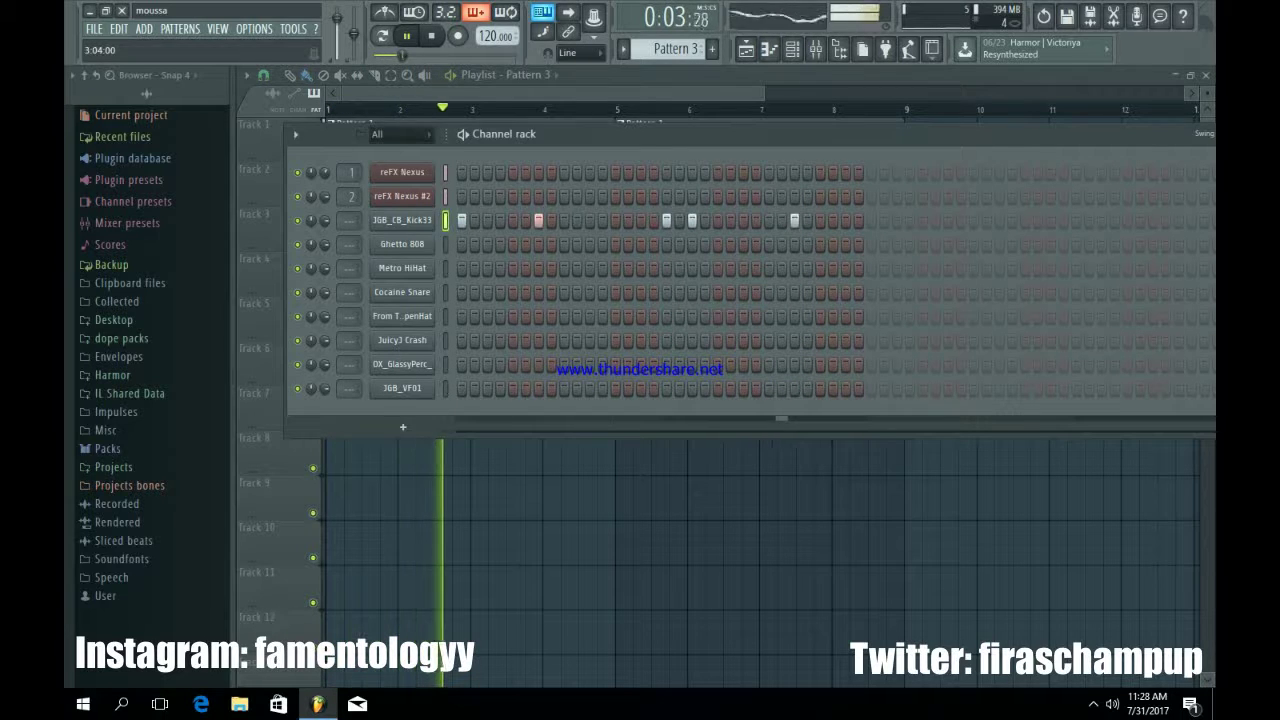
Extend the JGB_CB_Kick33 rhythm in Pattern 3 with hits on steps 35, 41, 43 and 49
{"action": "left_click_drag", "start_coordinate": [780, 134], "coordinate": [706, 157]}
{"action": "key", "text": "space"}
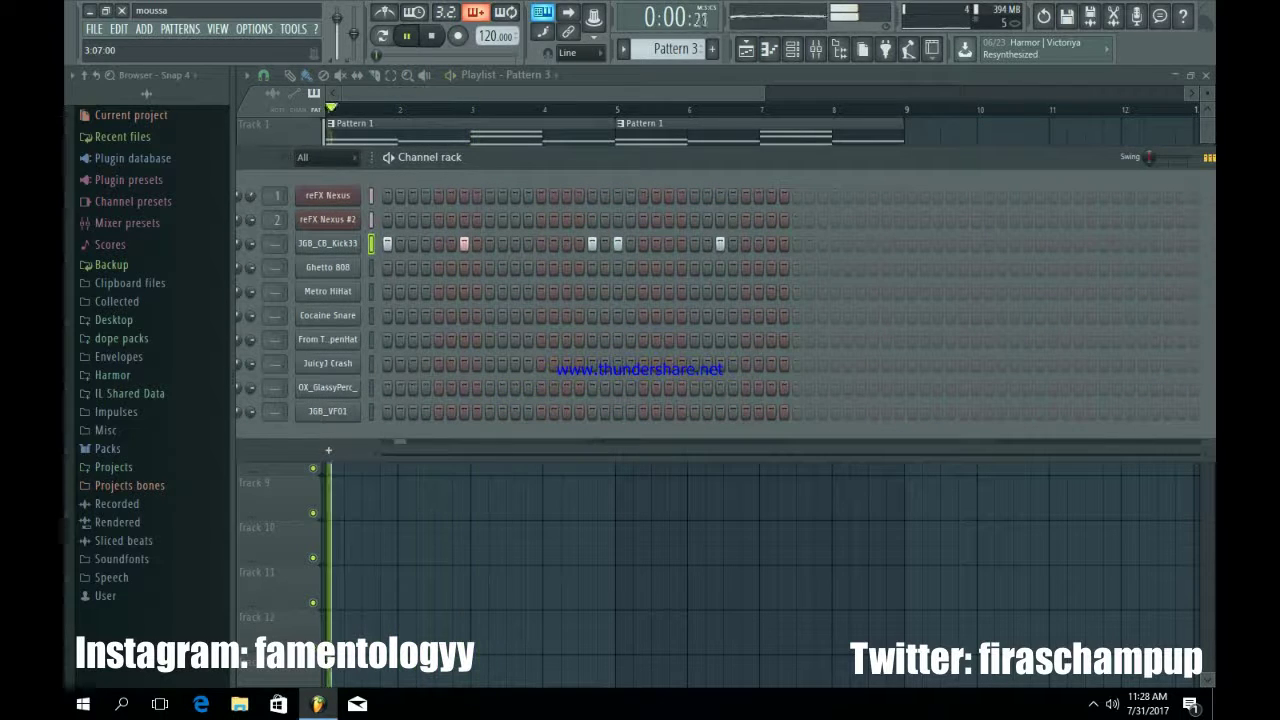
{"action": "left_click", "coordinate": [822, 244]}
{"action": "left_click", "coordinate": [899, 244]}
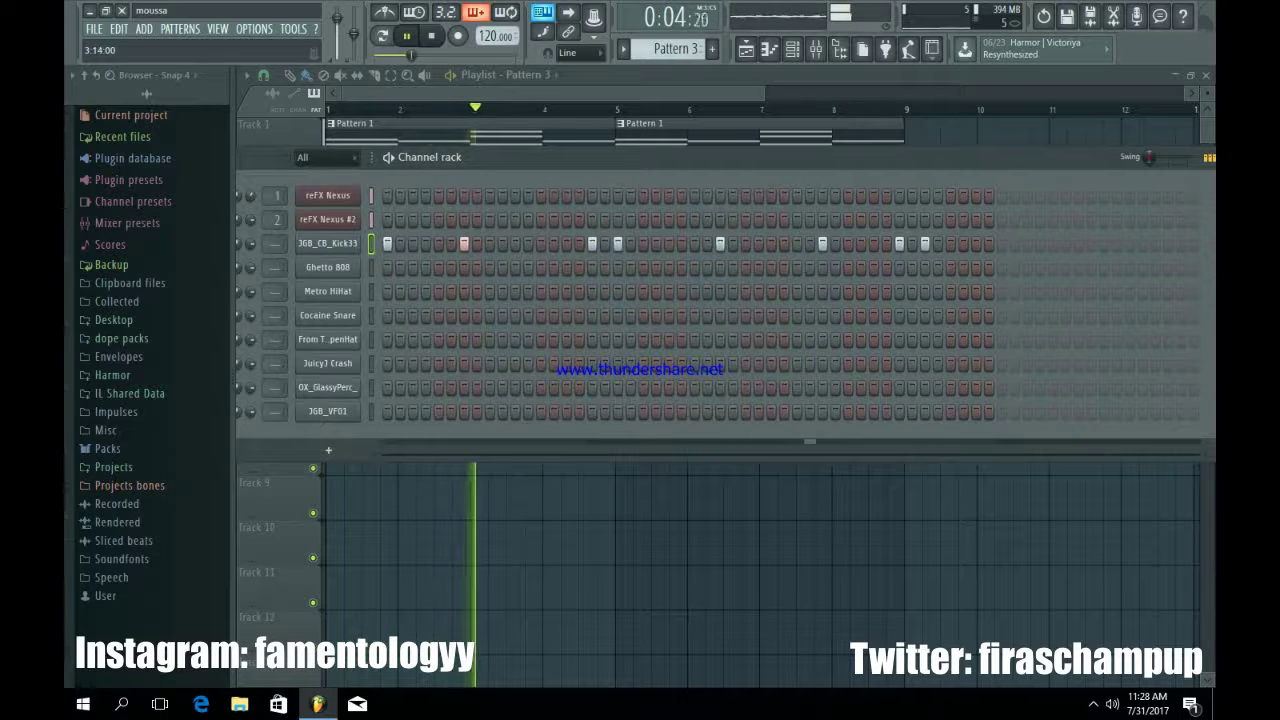
{"action": "left_click", "coordinate": [1001, 244]}
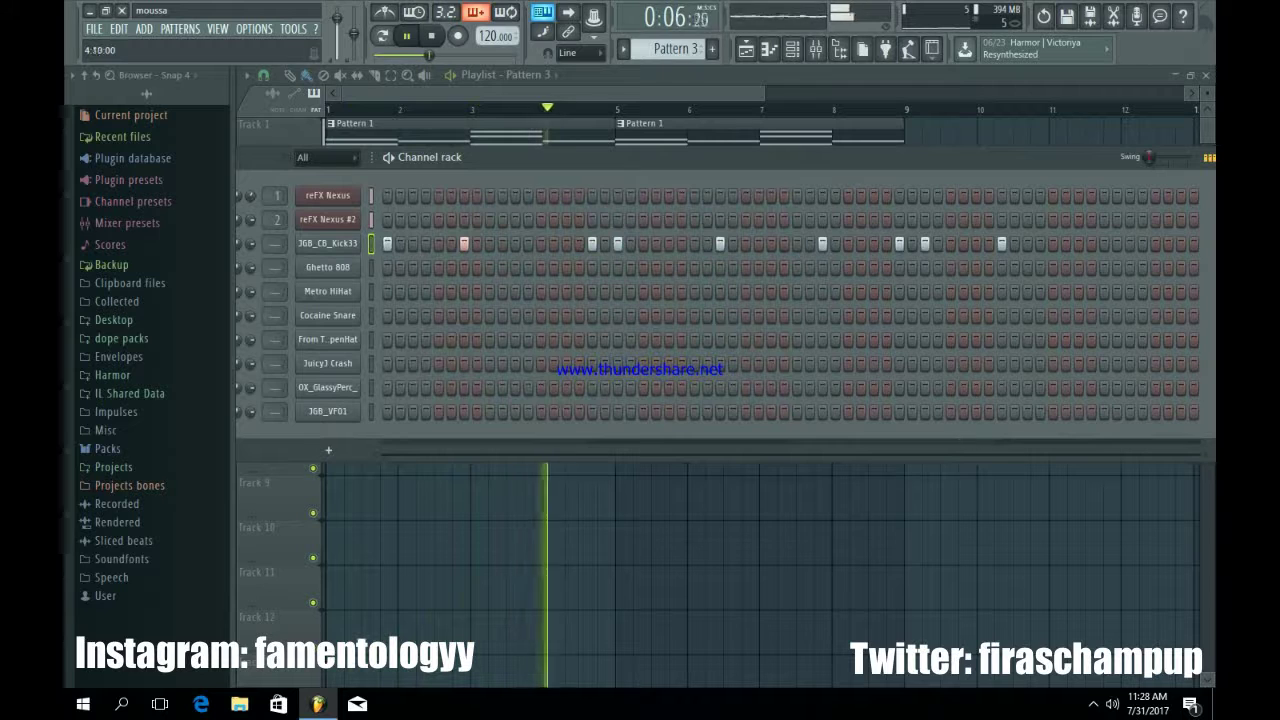
Add Cocaine Snare hits on steps 9, 25, 41 and 57 of Pattern 3, plus a JGB_CB_Kick33 hit on step 55
{"action": "key", "text": "F6"}
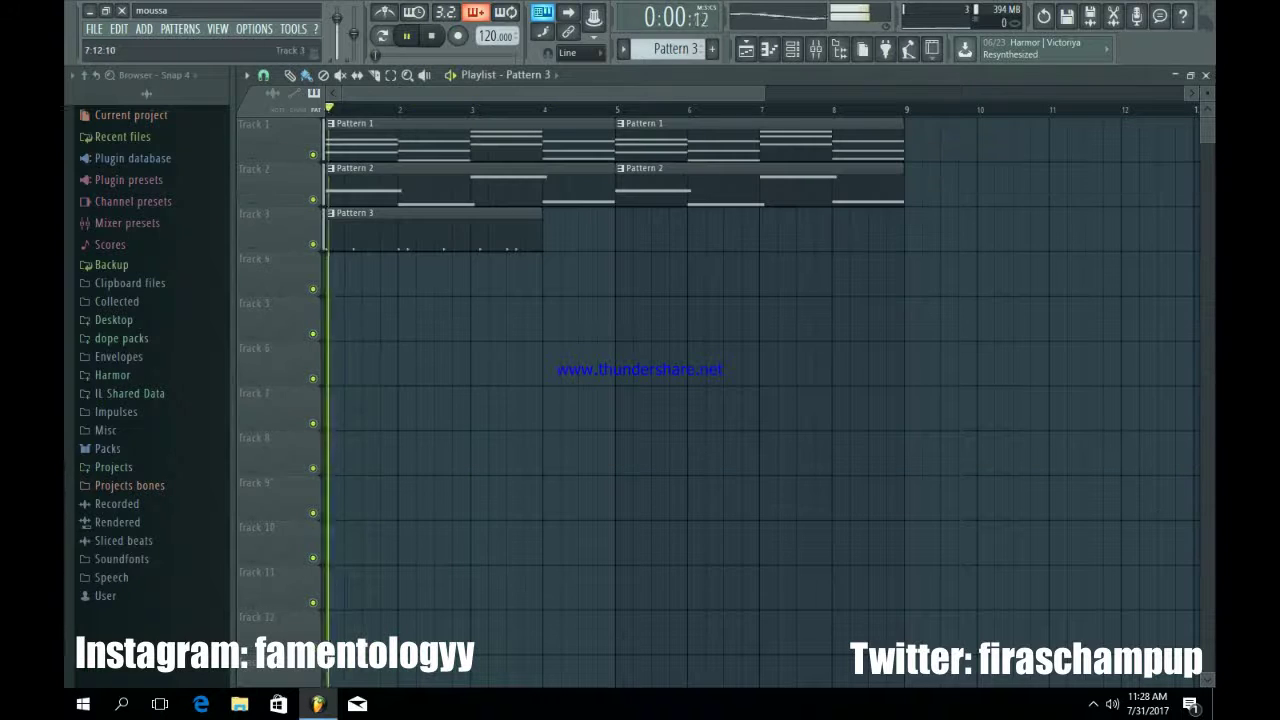
{"action": "key", "text": "F6"}
{"action": "key", "text": "space"}
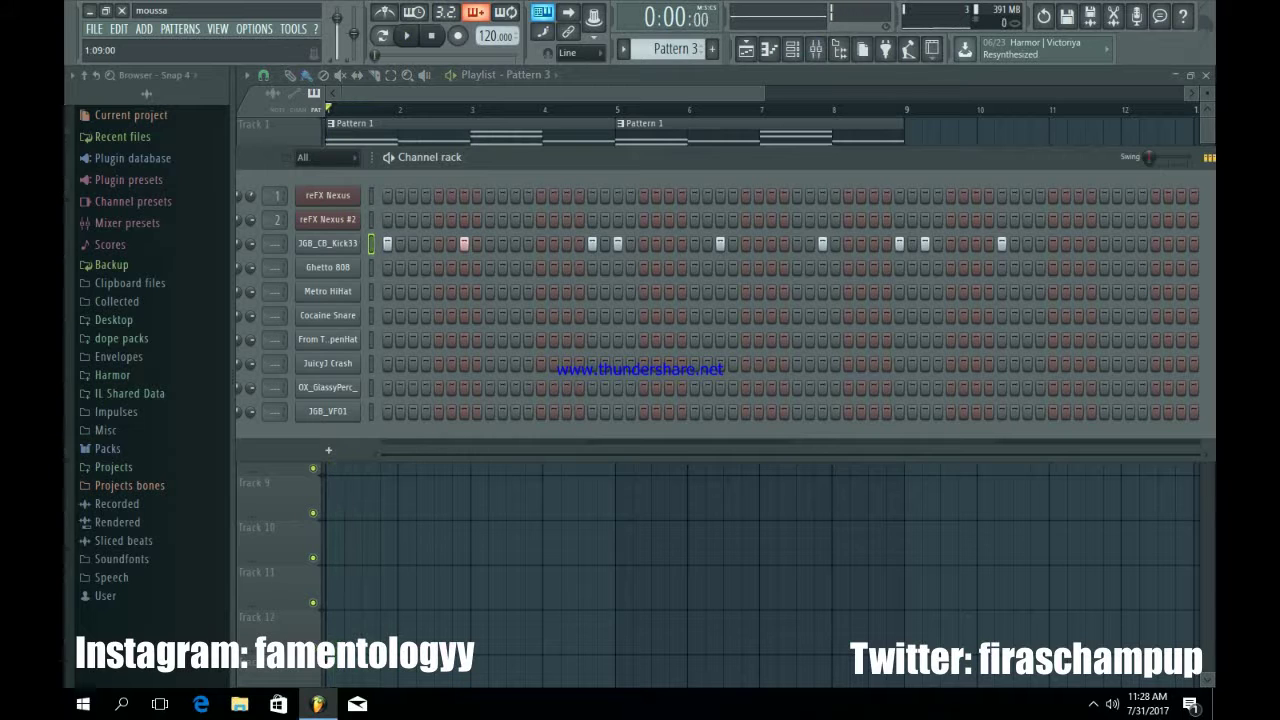
{"action": "key", "text": "space"}
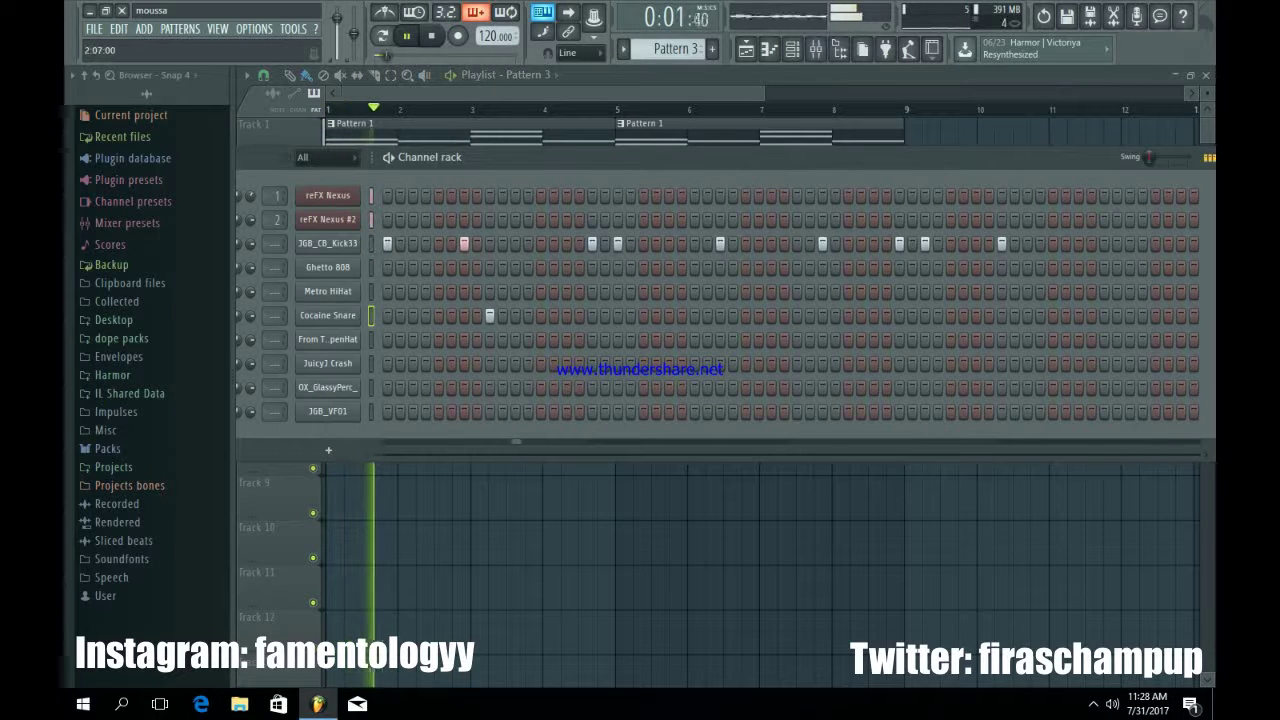
{"action": "left_click", "coordinate": [694, 316]}
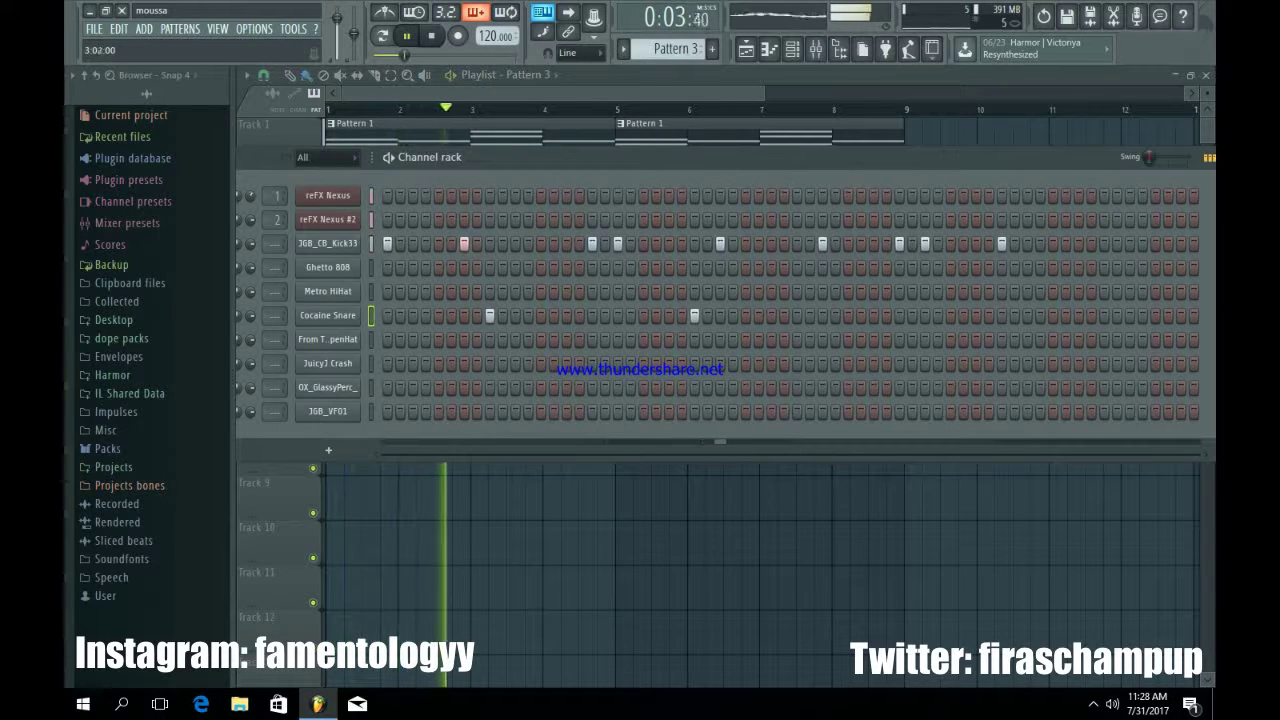
{"action": "left_click", "coordinate": [899, 316]}
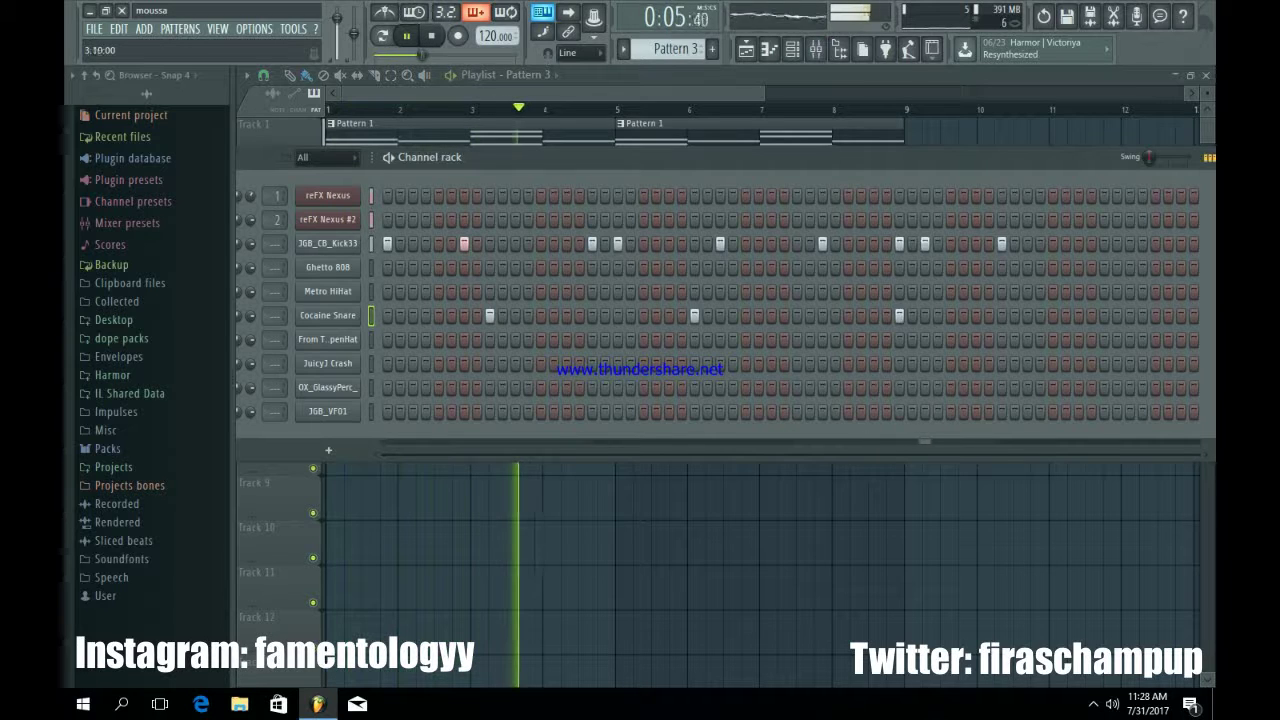
{"action": "left_click", "coordinate": [1104, 316]}
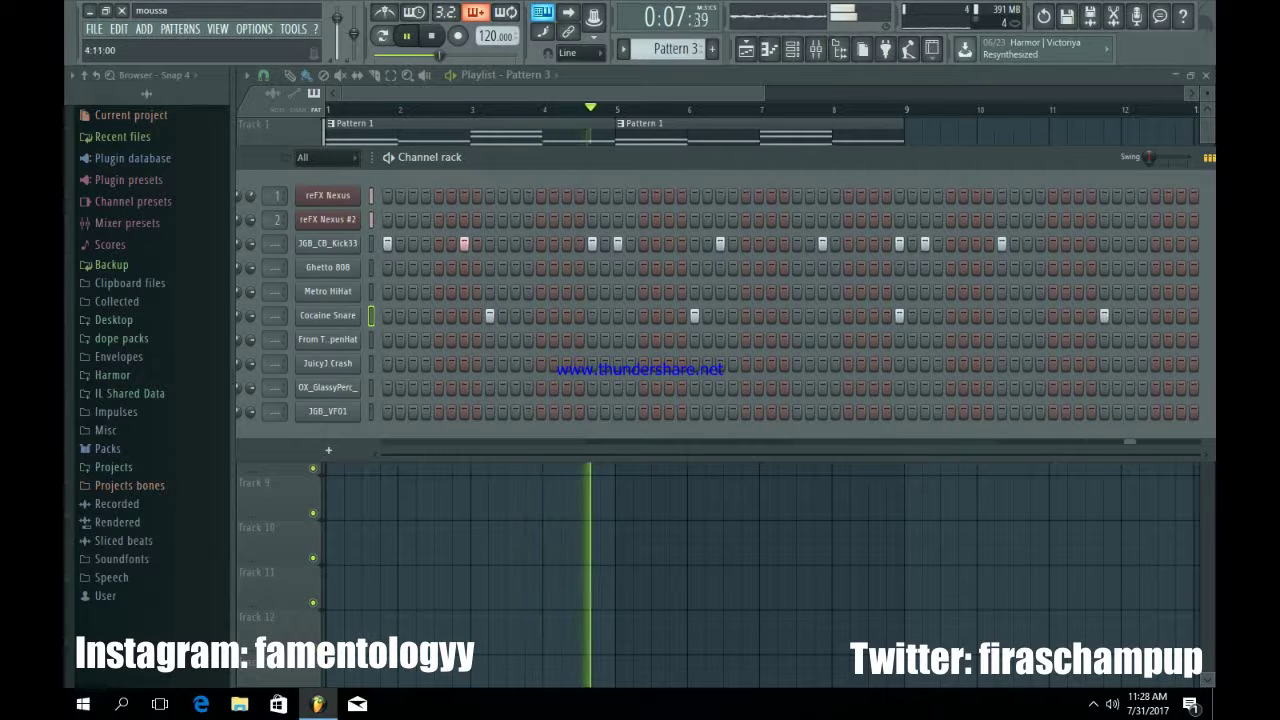
{"action": "left_click", "coordinate": [1078, 244]}
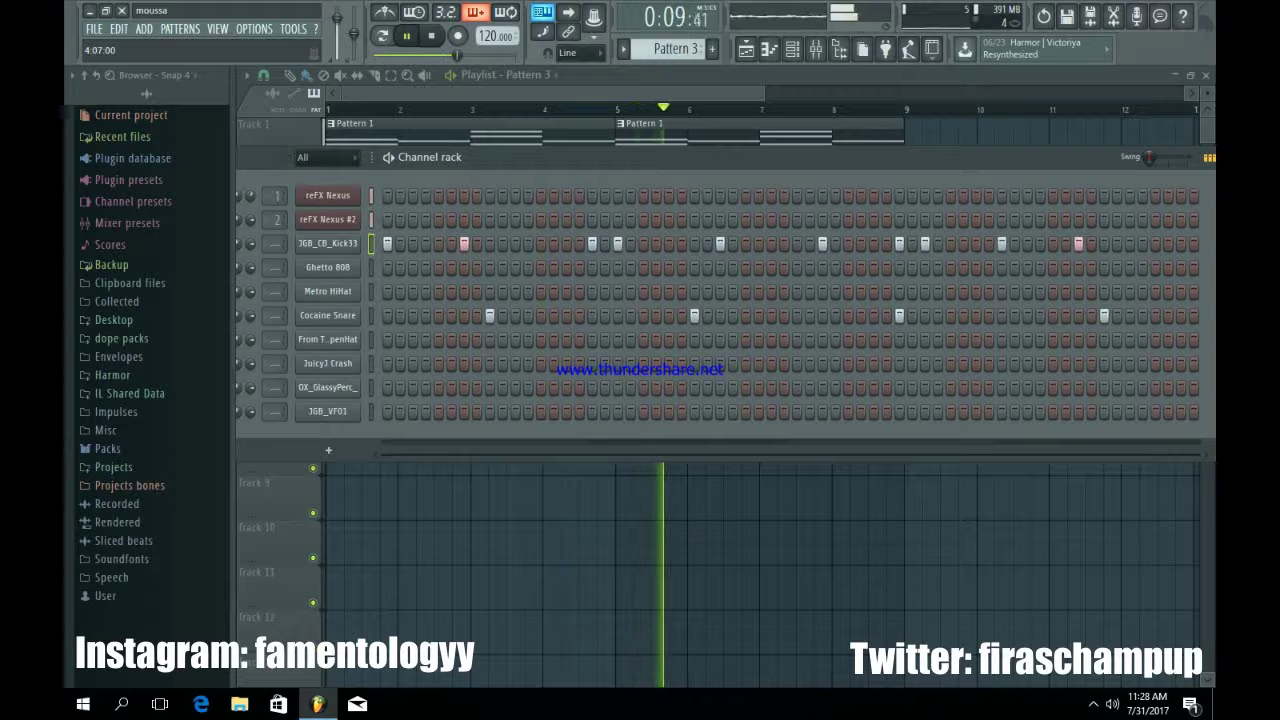
Duplicate the Pattern 3 clip on Track 3 to cover bars 5 to 8 and clear the selection
{"action": "key", "text": "F6"}
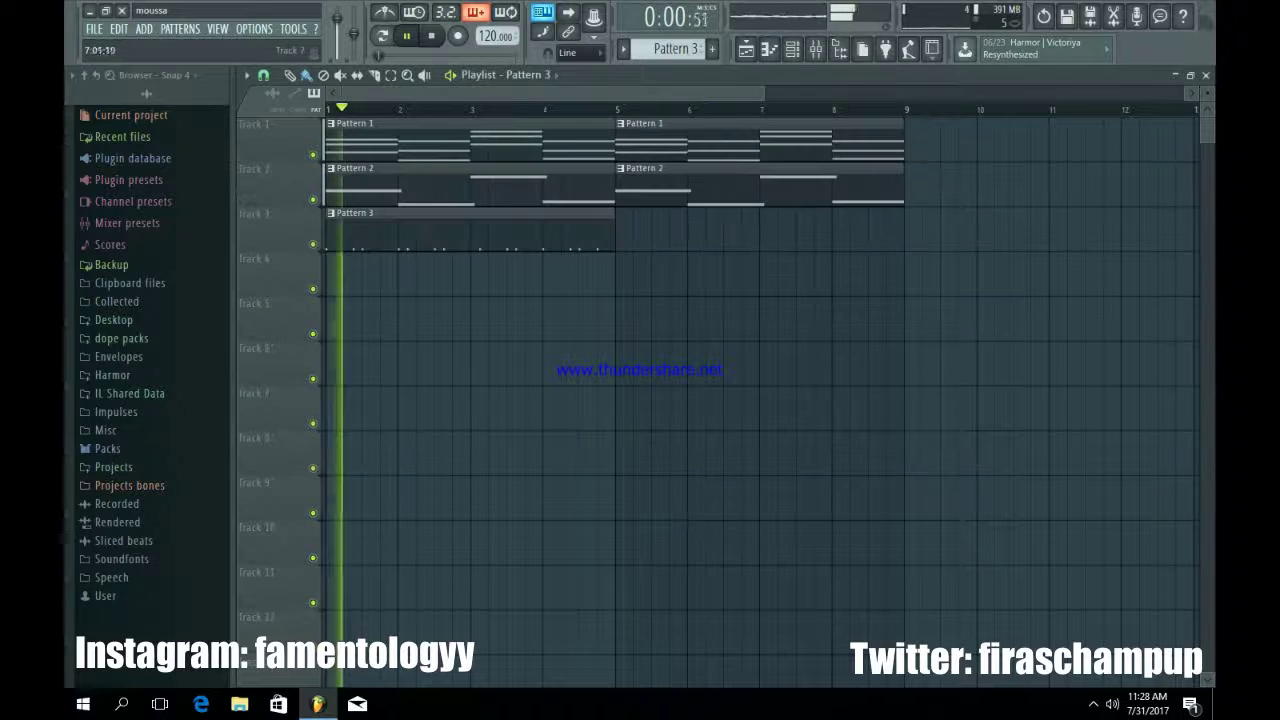
{"action": "left_click_drag", "start_coordinate": [766, 387], "coordinate": [556, 209]}
{"action": "key", "text": "ctrl+b"}
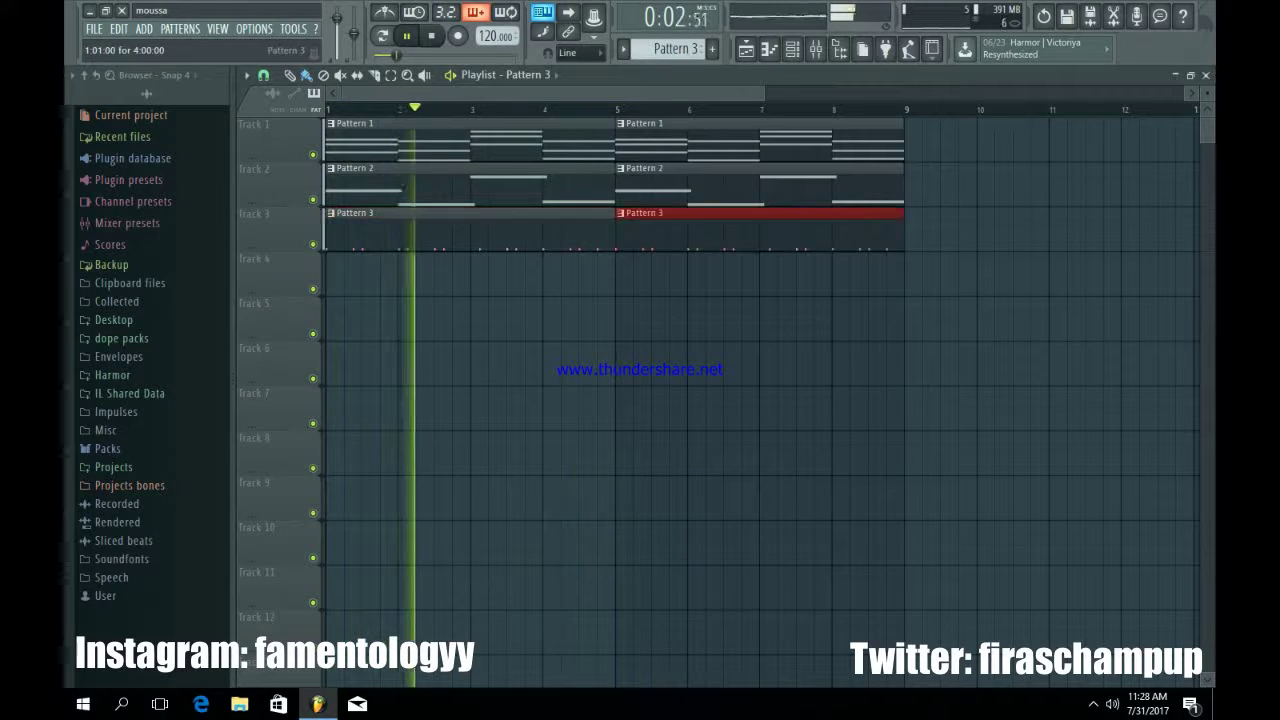
{"action": "key", "text": "ctrl+d"}
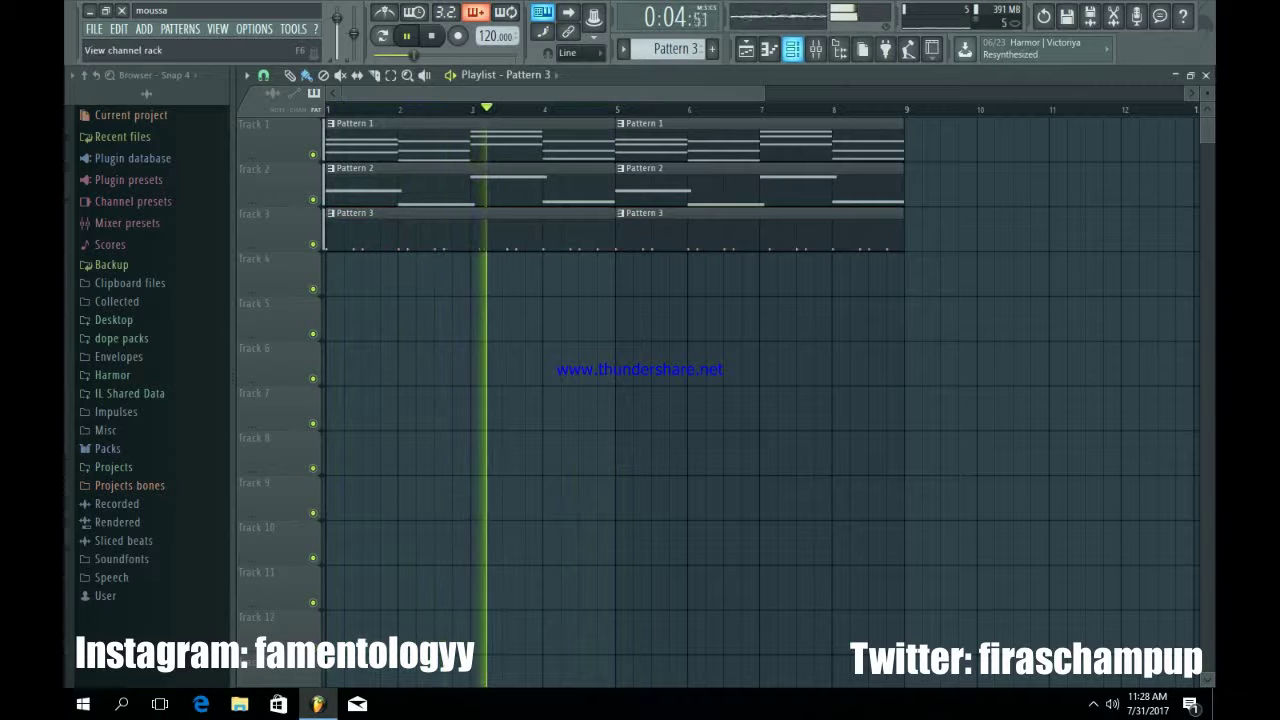
Stop playback and copy the JGB_CB_Kick33 rhythm from Pattern 3 onto the Ghetto 808 channel in Pattern 1
{"action": "key", "text": "F6"}
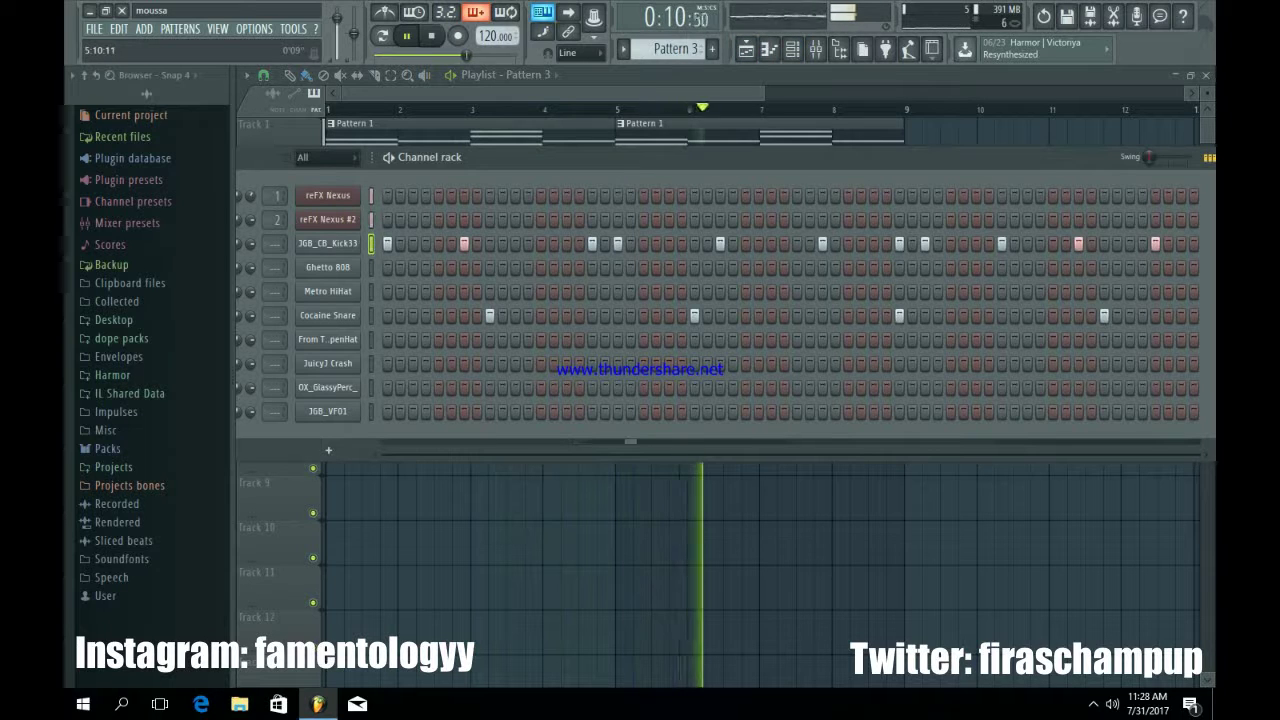
{"action": "key", "text": "space"}
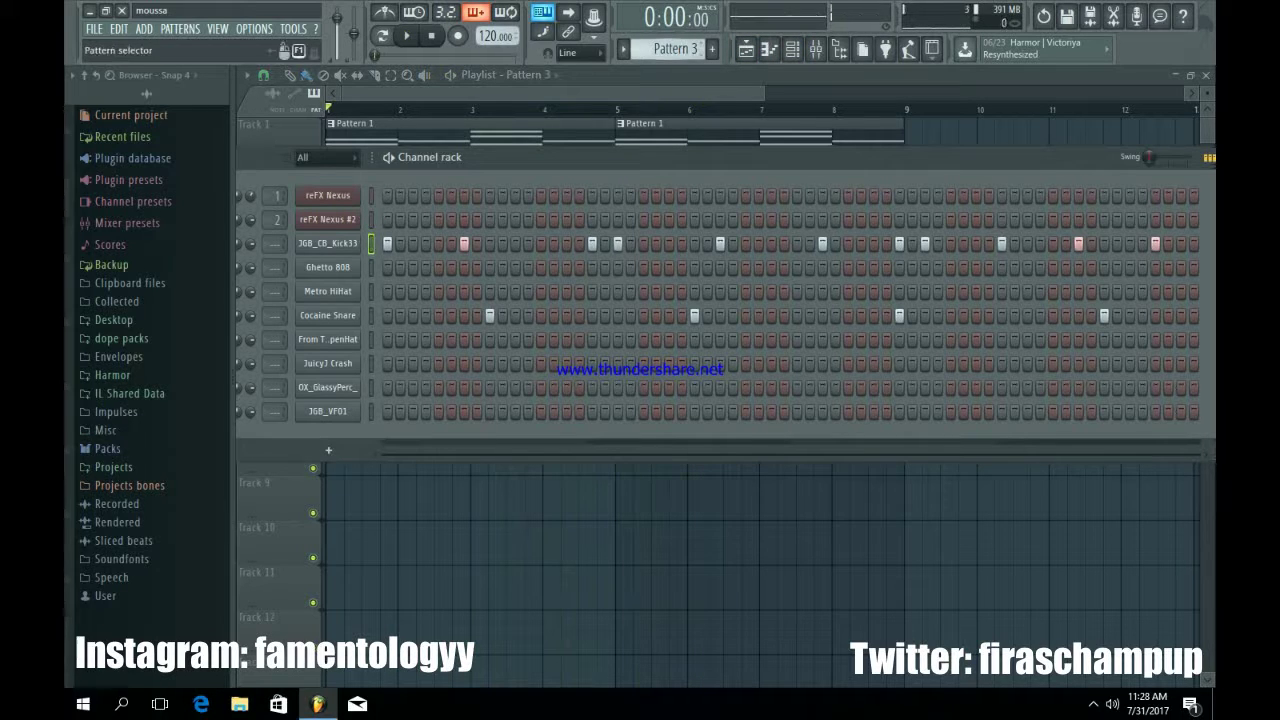
{"action": "left_click", "coordinate": [712, 49]}
{"action": "key", "text": "KP_Subtract"}
{"action": "key", "text": "KP_Subtract"}
{"action": "key", "text": "KP_Subtract"}
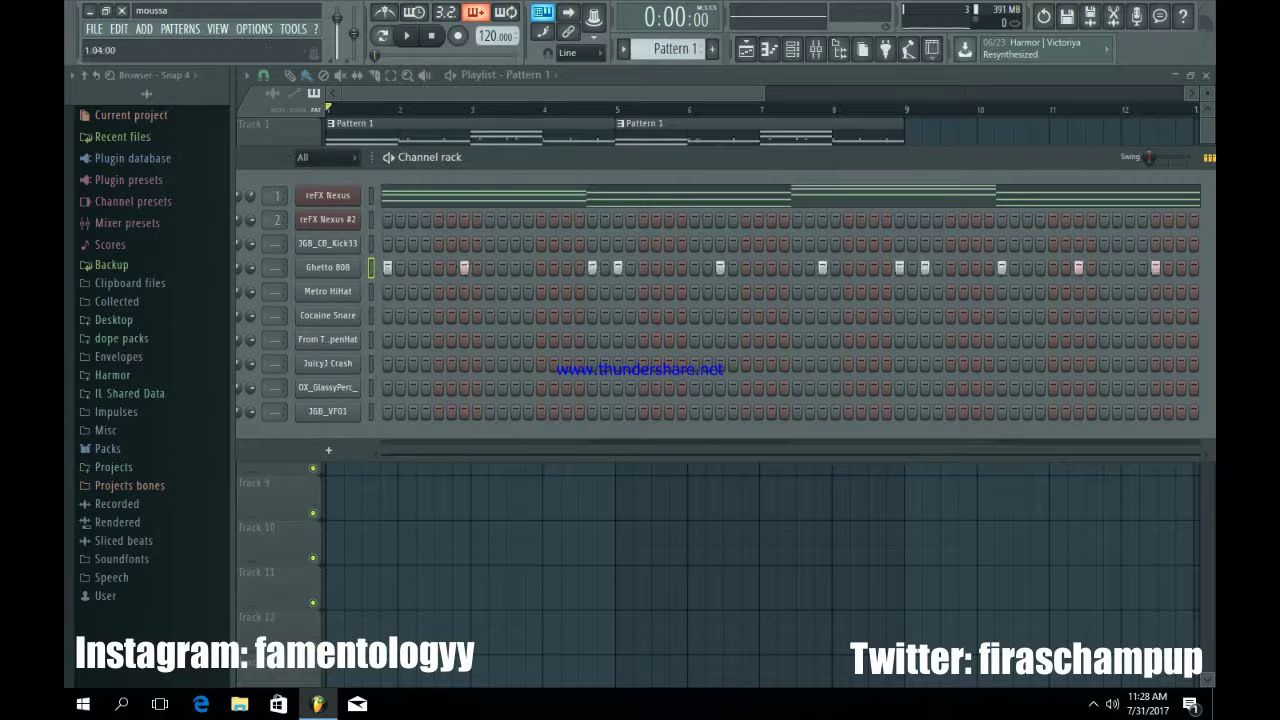
{"action": "key", "text": "q"}
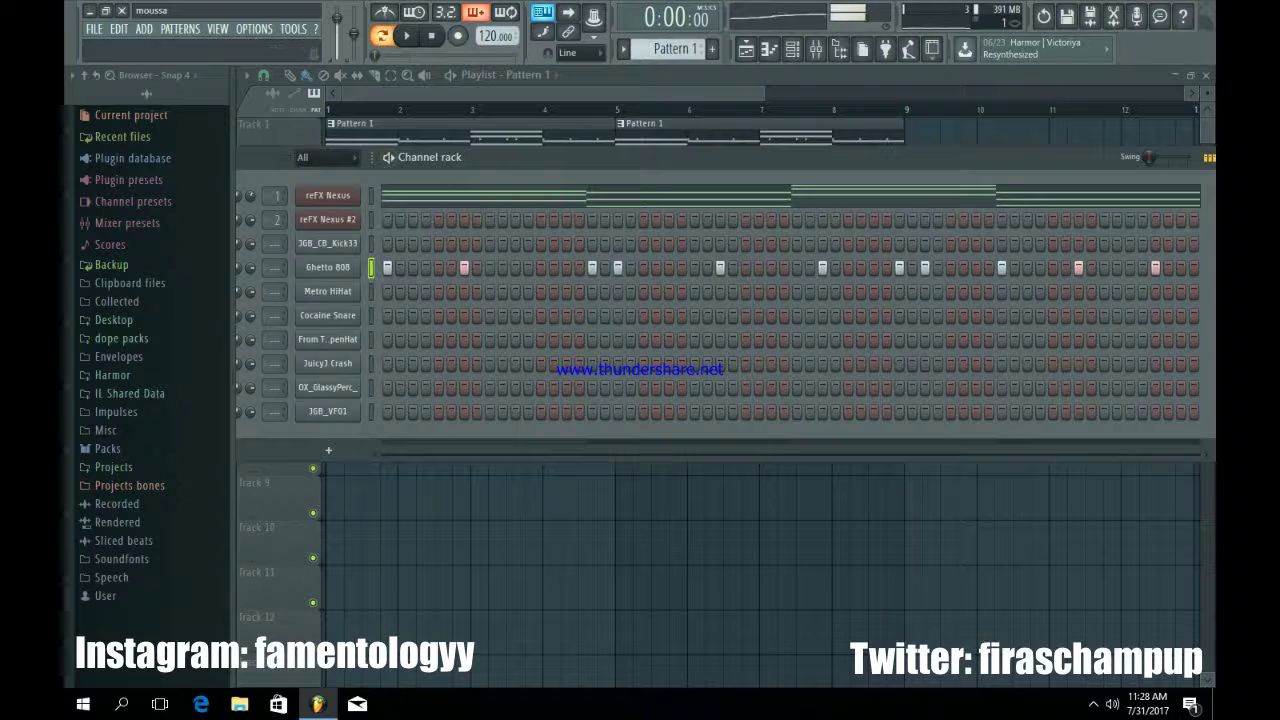
Reposition the channel rack so each channel's mute light, pan and volume controls are fully in view
{"action": "left_click", "coordinate": [328, 267]}
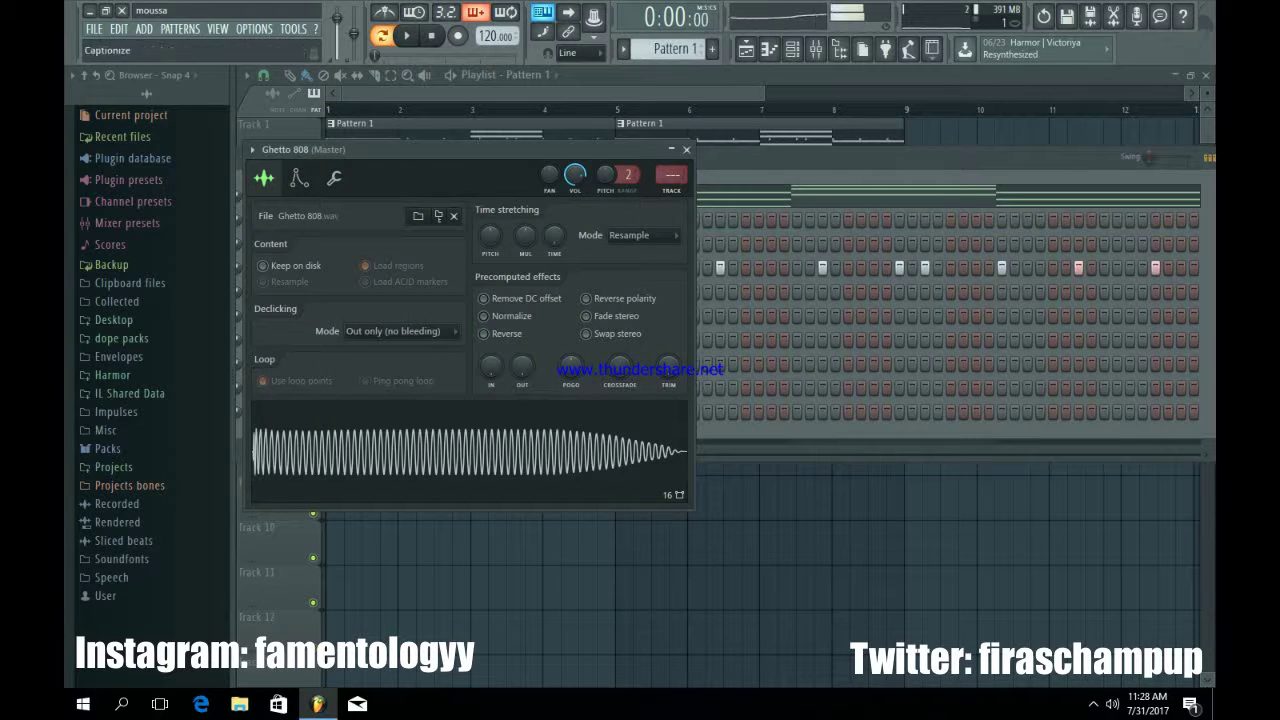
{"action": "left_click", "coordinate": [686, 149]}
{"action": "left_click_drag", "start_coordinate": [268, 158], "coordinate": [333, 163]}
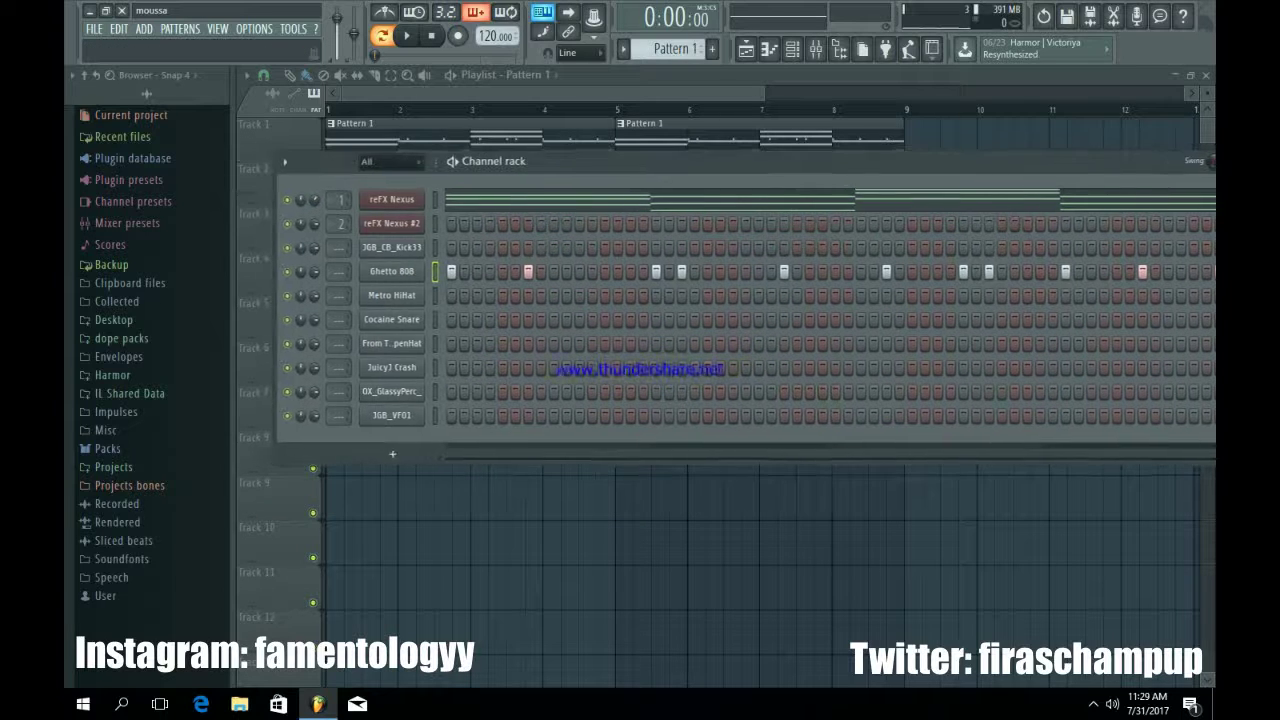
Open the Ghetto 808 sample in Edison, detect its pitch regions to find its root pitch, and close Edison
{"action": "left_click", "coordinate": [392, 272]}
{"action": "key", "text": "space"}
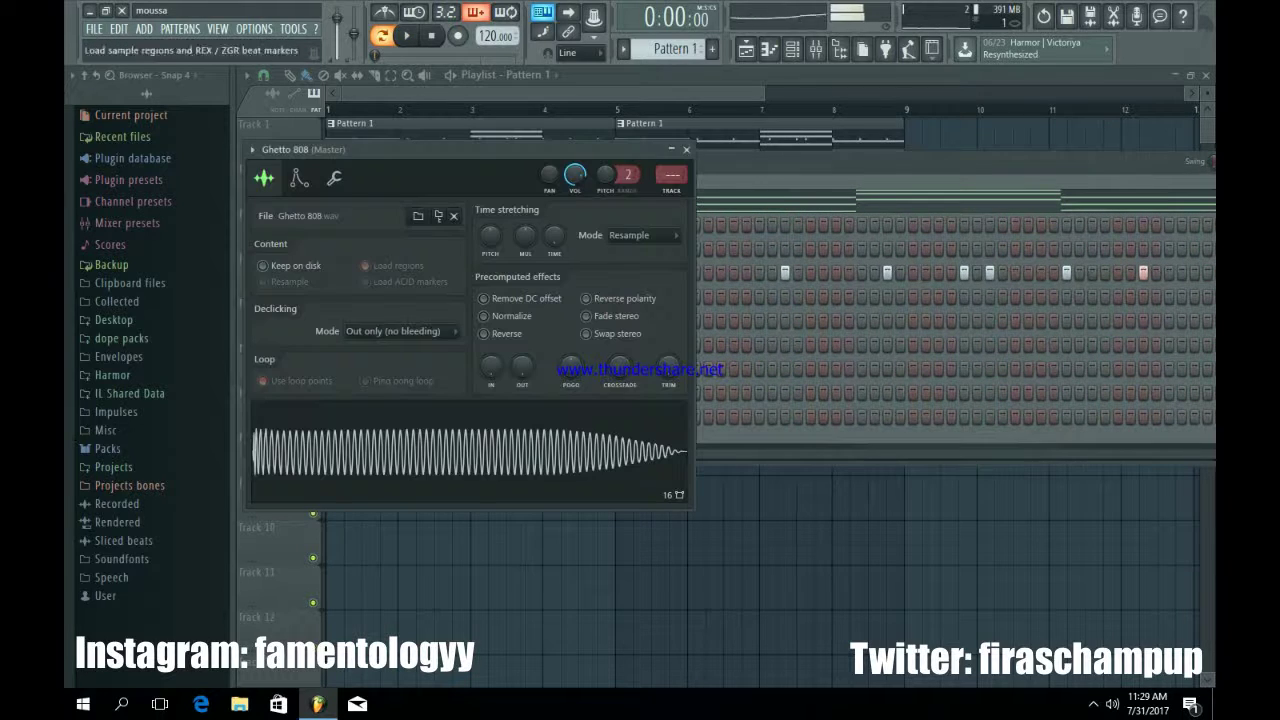
{"action": "right_click", "coordinate": [398, 426]}
{"action": "left_click", "coordinate": [420, 464]}
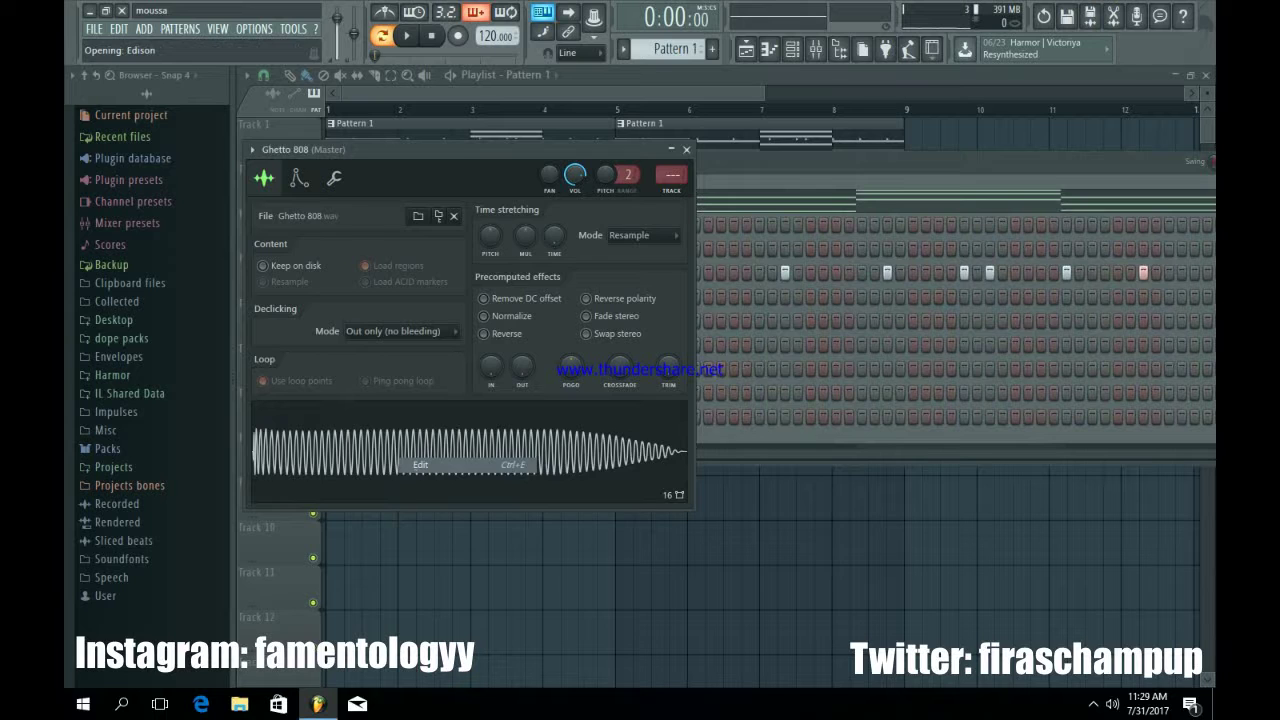
{"action": "left_click", "coordinate": [401, 260]}
{"action": "left_click", "coordinate": [458, 486]}
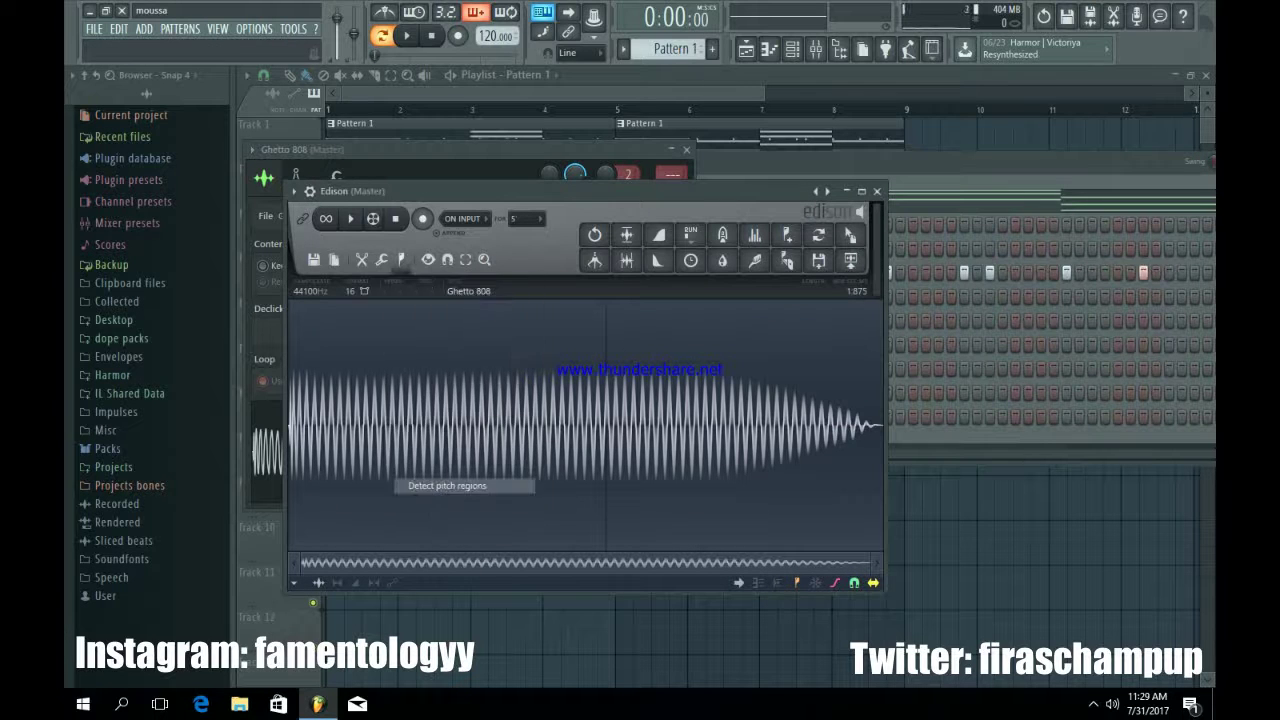
{"action": "scroll", "coordinate": [340, 420], "scroll_direction": "up", "scroll_amount": 4}
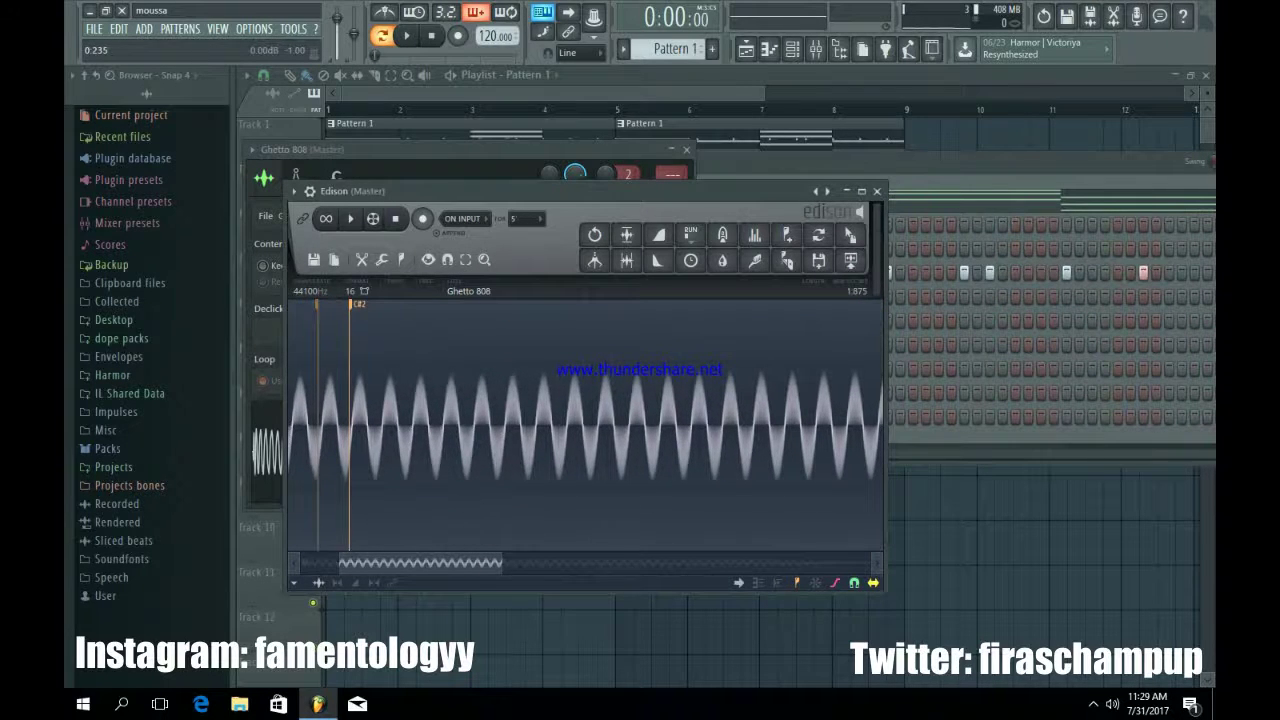
{"action": "left_click_drag", "start_coordinate": [408, 563], "coordinate": [368, 563]}
{"action": "left_click", "coordinate": [877, 191]}
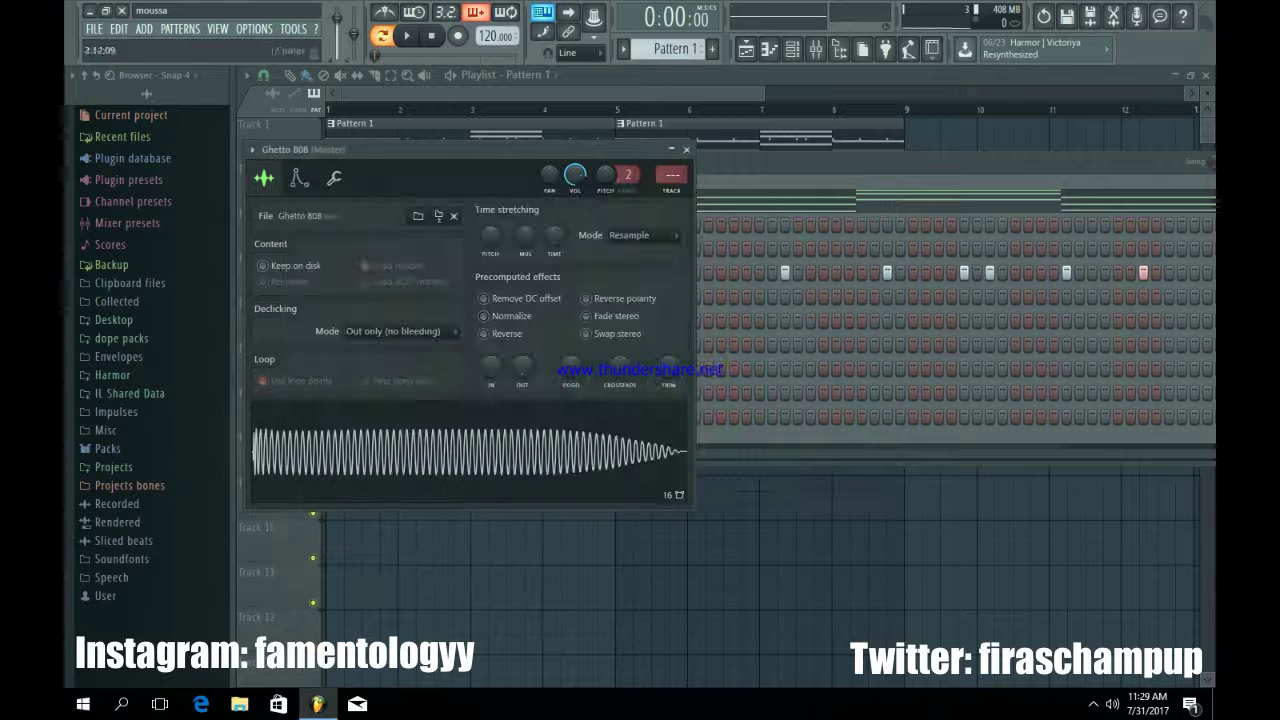
Set Ghetto 808's root note to F5 and its volume envelope to full hold with minimum decay, sustain and release
{"action": "left_click", "coordinate": [334, 177]}
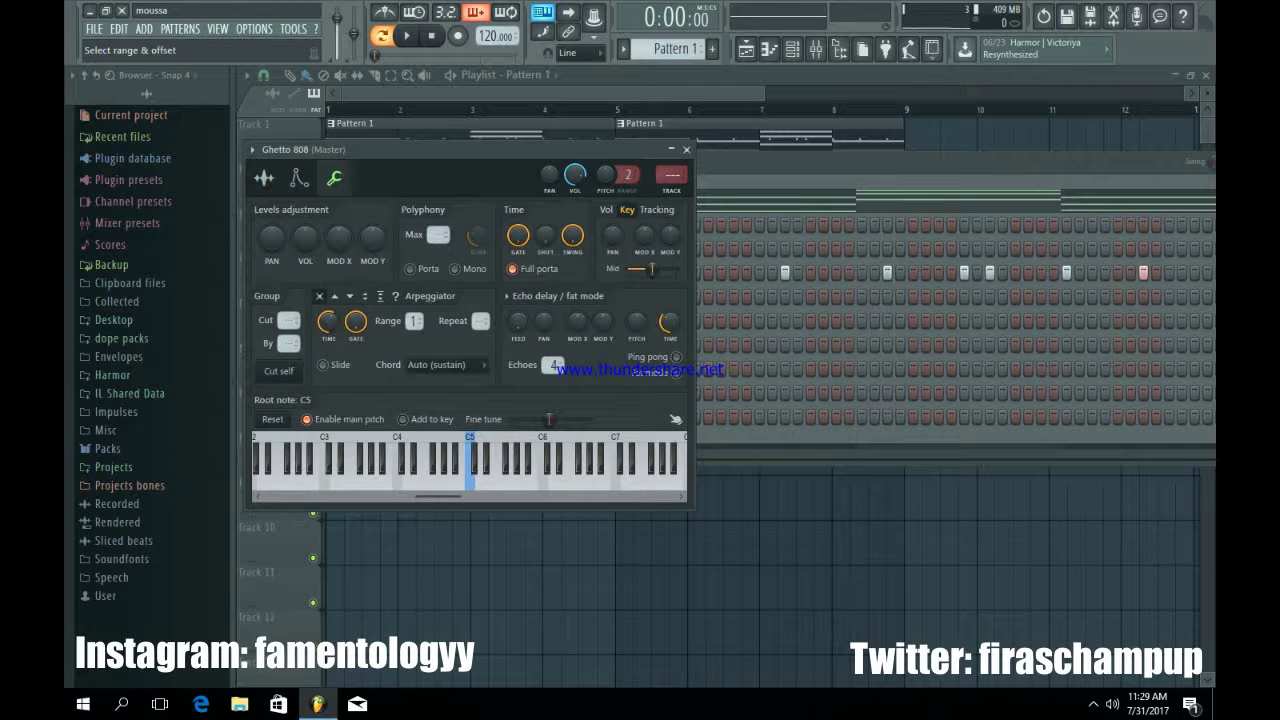
{"action": "left_click", "coordinate": [299, 177]}
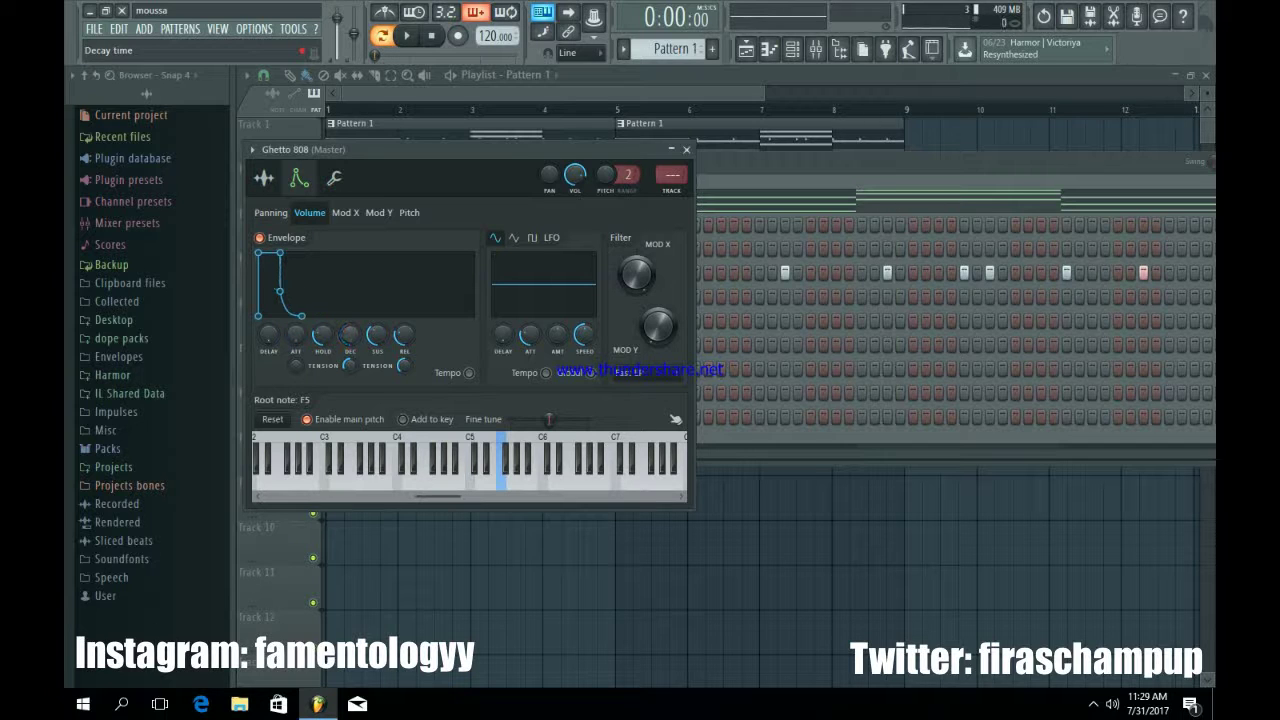
{"action": "left_click_drag", "start_coordinate": [323, 335], "coordinate": [323, 275]}
{"action": "key", "text": "n"}
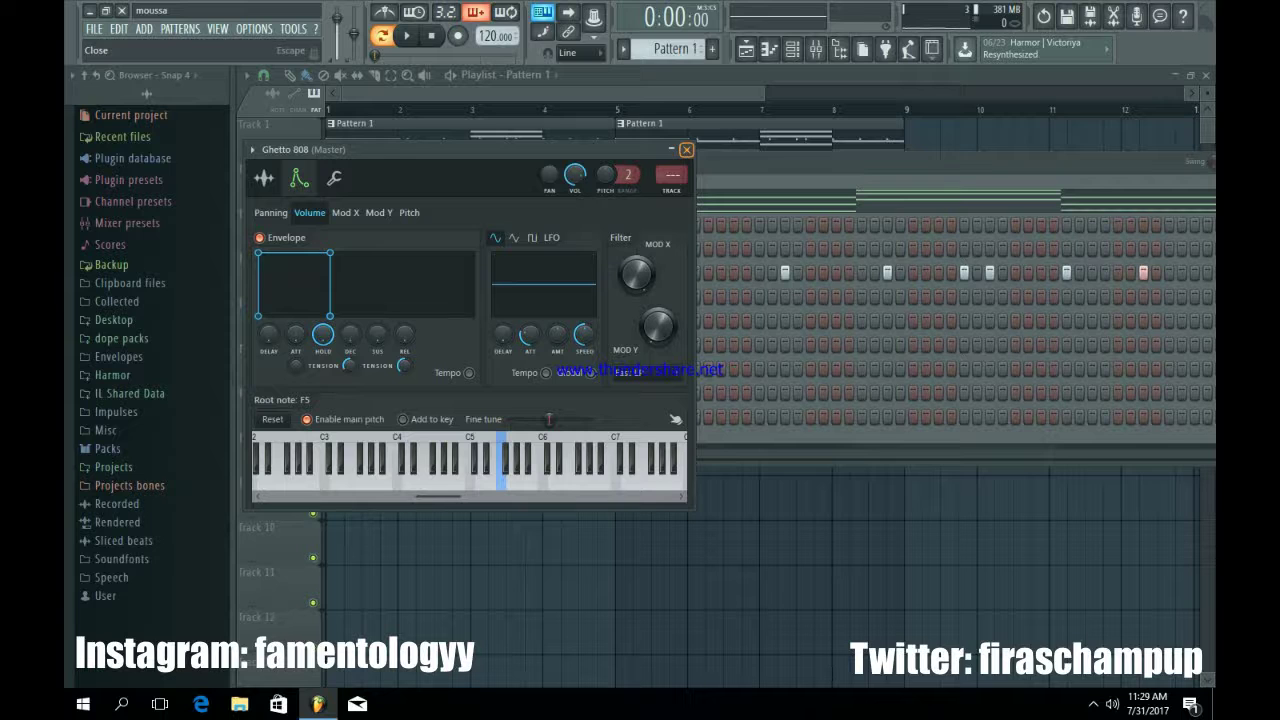
{"action": "key", "text": "Escape"}
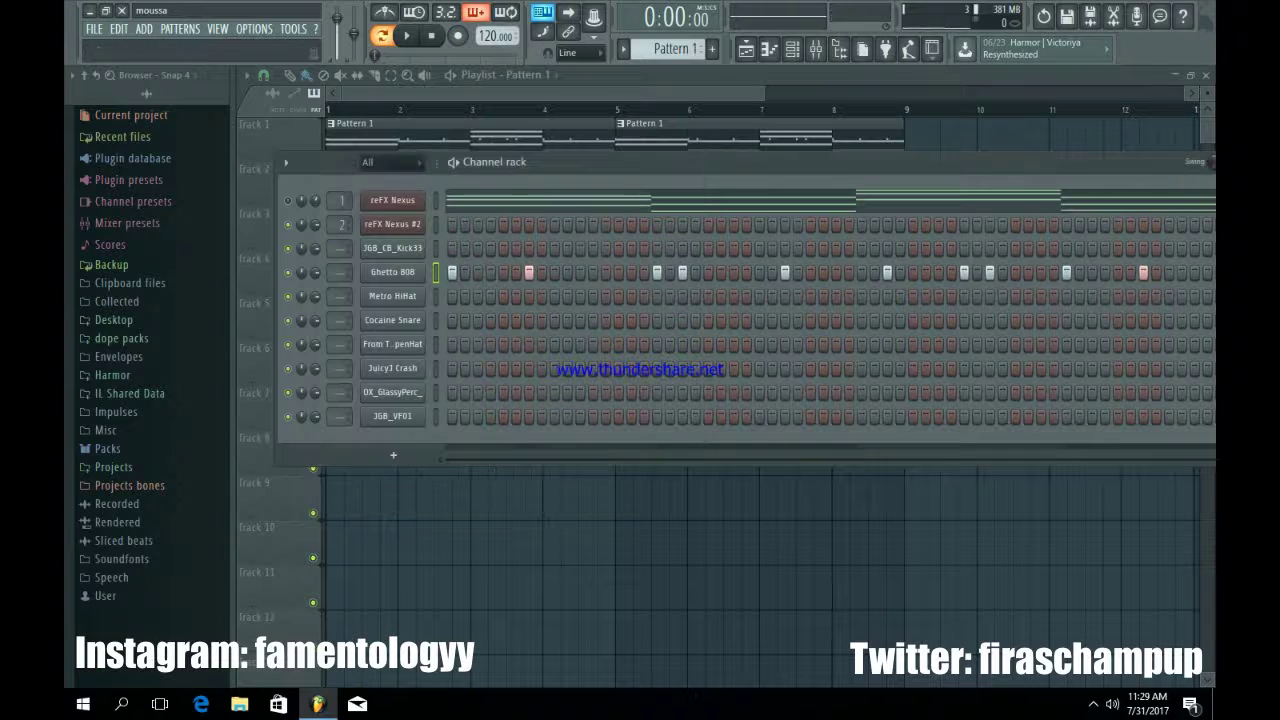
In Ghetto 808's piano roll, move the first three notes to A4 and the remaining bar 2 notes to B4, lengthening them
{"action": "right_click", "coordinate": [420, 271]}
{"action": "left_click", "coordinate": [455, 273]}
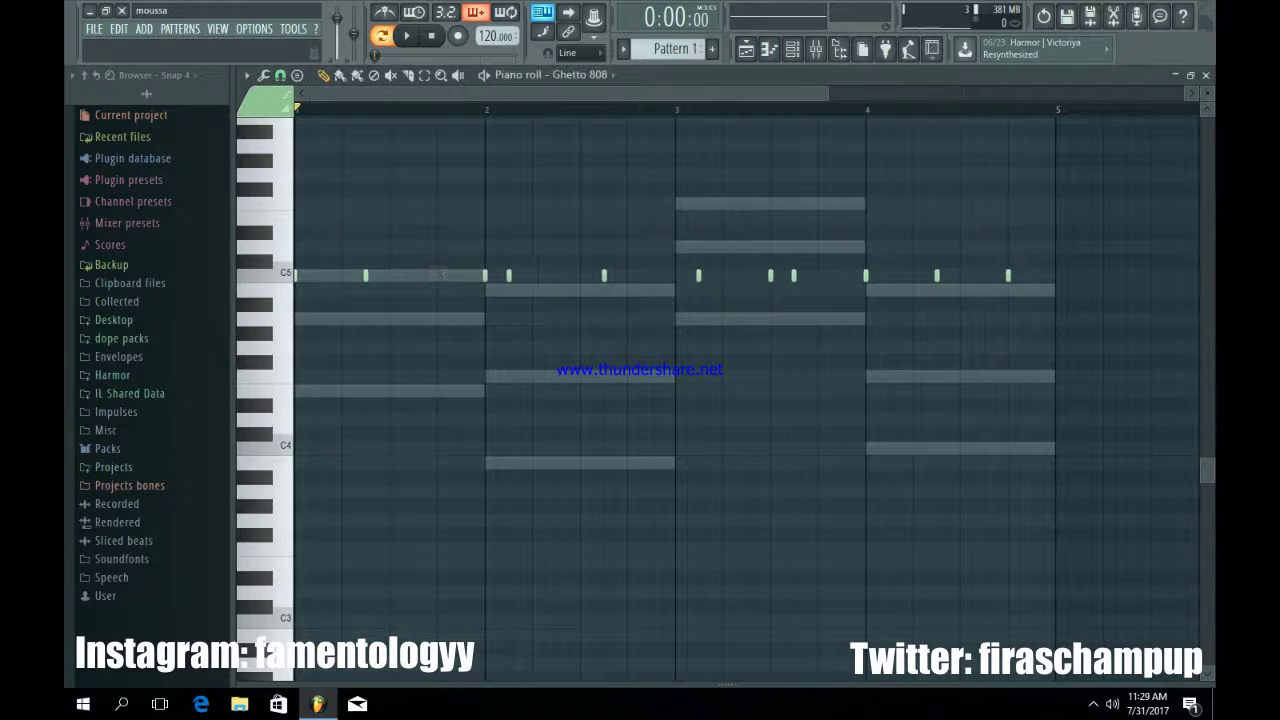
{"action": "scroll", "coordinate": [450, 272], "scroll_direction": "up", "scroll_amount": 2}
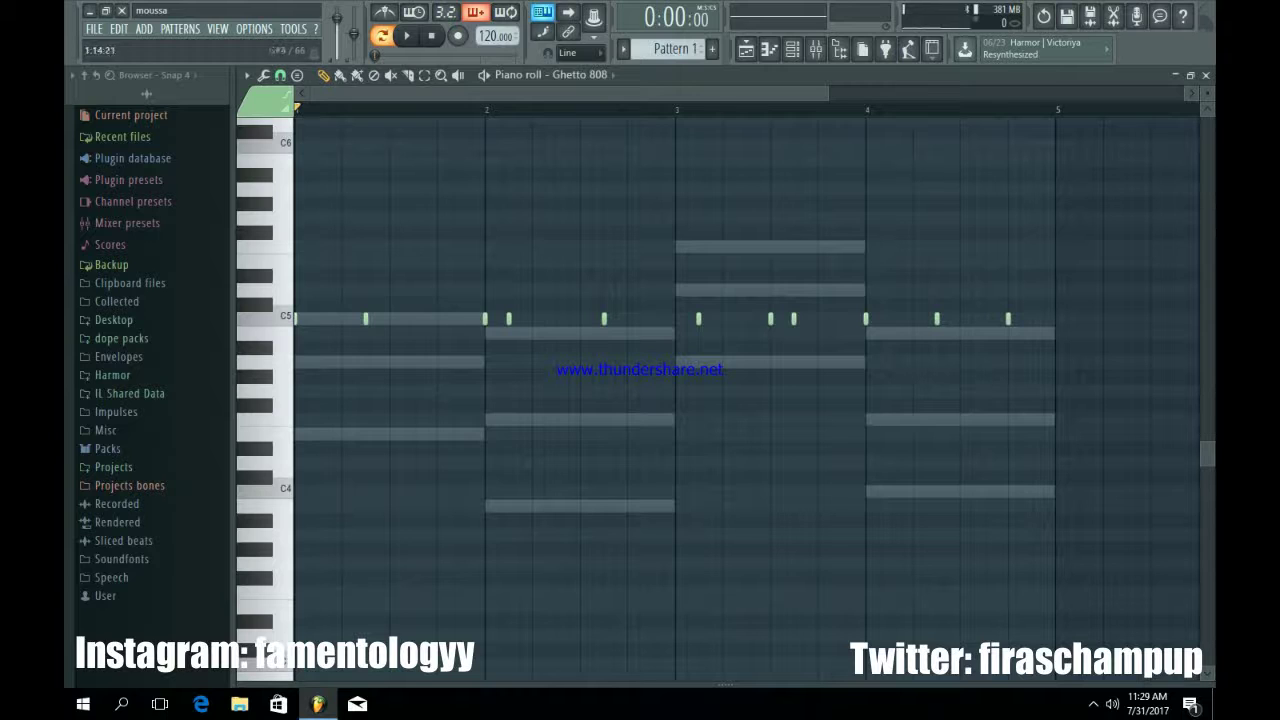
{"action": "left_click_drag", "start_coordinate": [385, 313], "coordinate": [297, 286]}
{"action": "left_click_drag", "start_coordinate": [486, 338], "coordinate": [296, 286]}
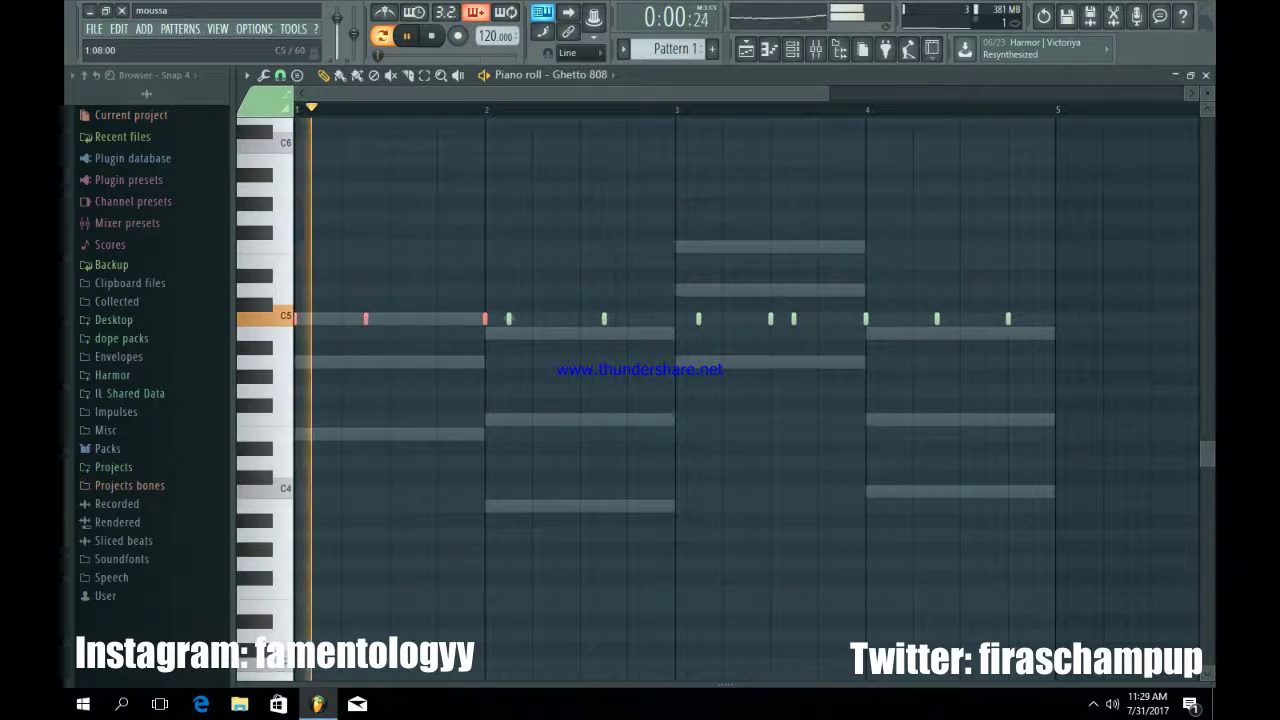
{"action": "key", "text": "shift+Down"}
{"action": "key", "text": "space"}
{"action": "key", "text": "space"}
{"action": "key", "text": "ctrl+d"}
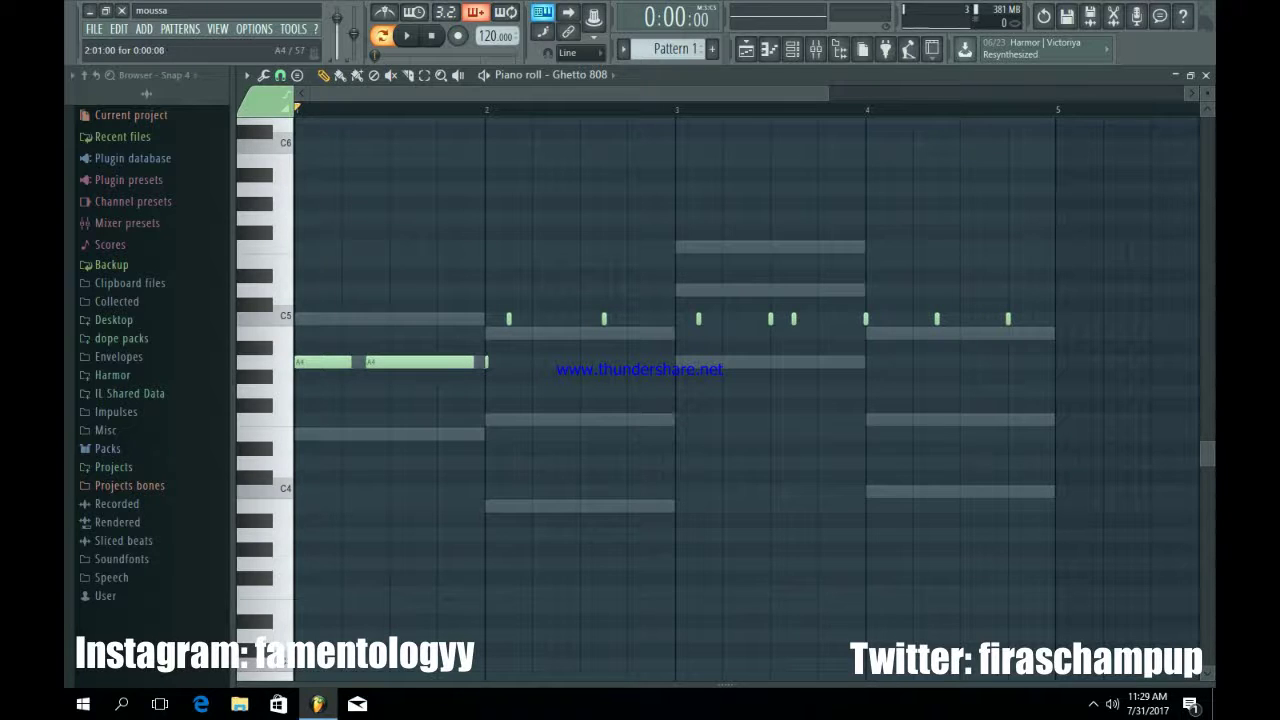
{"action": "left_click_drag", "start_coordinate": [652, 356], "coordinate": [500, 280]}
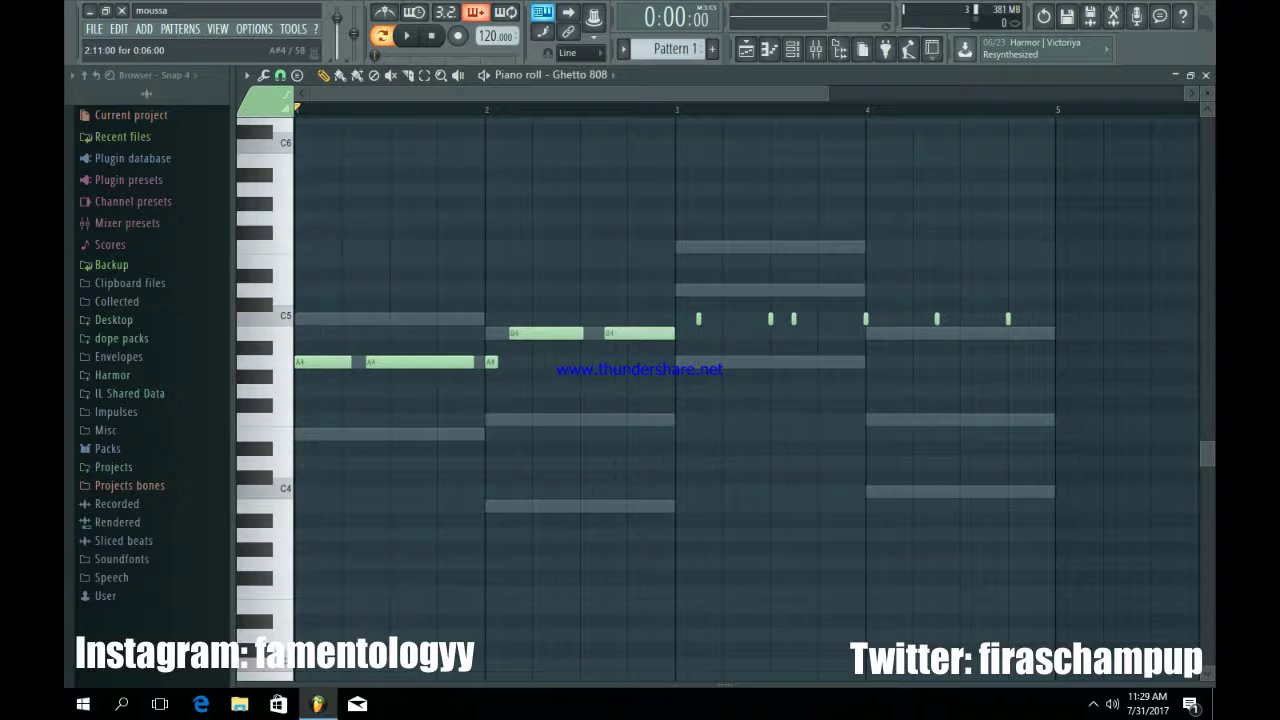
Move and lengthen the remaining Ghetto 808 notes, placing those in bar 3 on A4 and those in bar 4 on B4
{"action": "left_click_drag", "start_coordinate": [868, 357], "coordinate": [694, 297]}
{"action": "left_click", "coordinate": [702, 319]}
{"action": "right_click", "coordinate": [704, 319]}
{"action": "left_click_drag", "start_coordinate": [866, 354], "coordinate": [732, 298]}
{"action": "left_click_drag", "start_coordinate": [809, 338], "coordinate": [690, 285]}
{"action": "left_click_drag", "start_coordinate": [704, 361], "coordinate": [762, 362]}
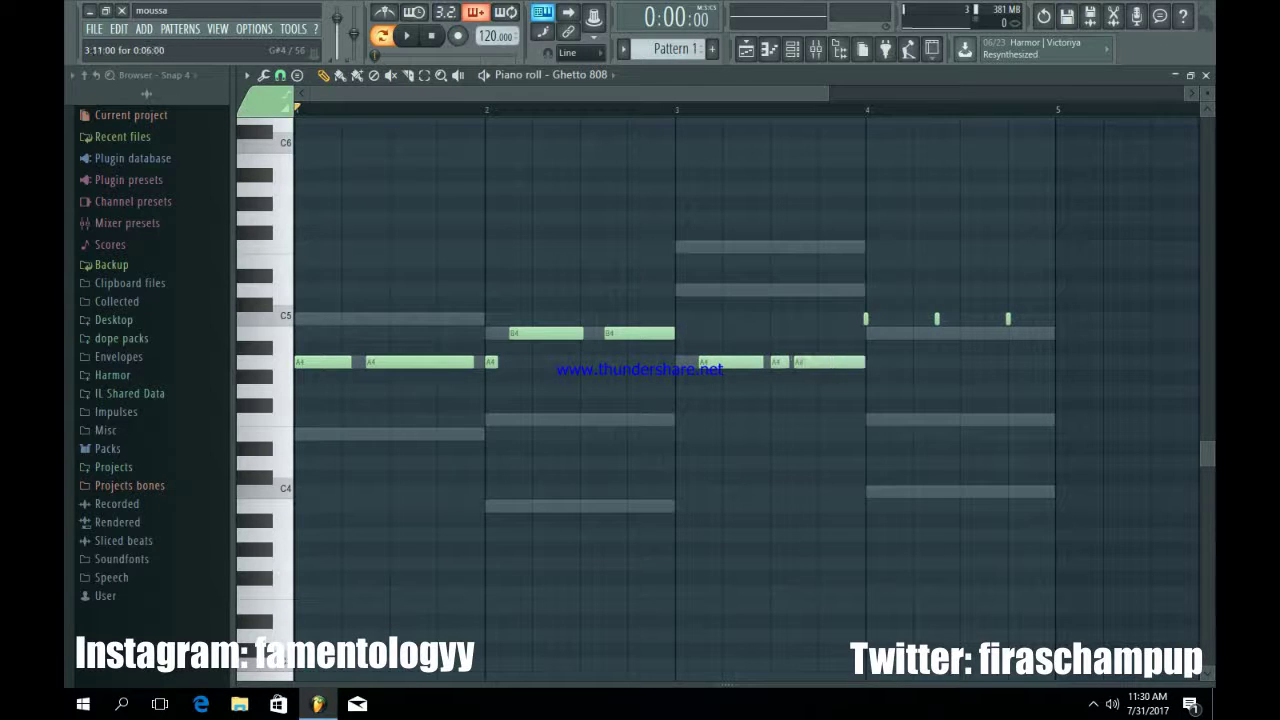
{"action": "left_click_drag", "start_coordinate": [864, 362], "coordinate": [860, 362]}
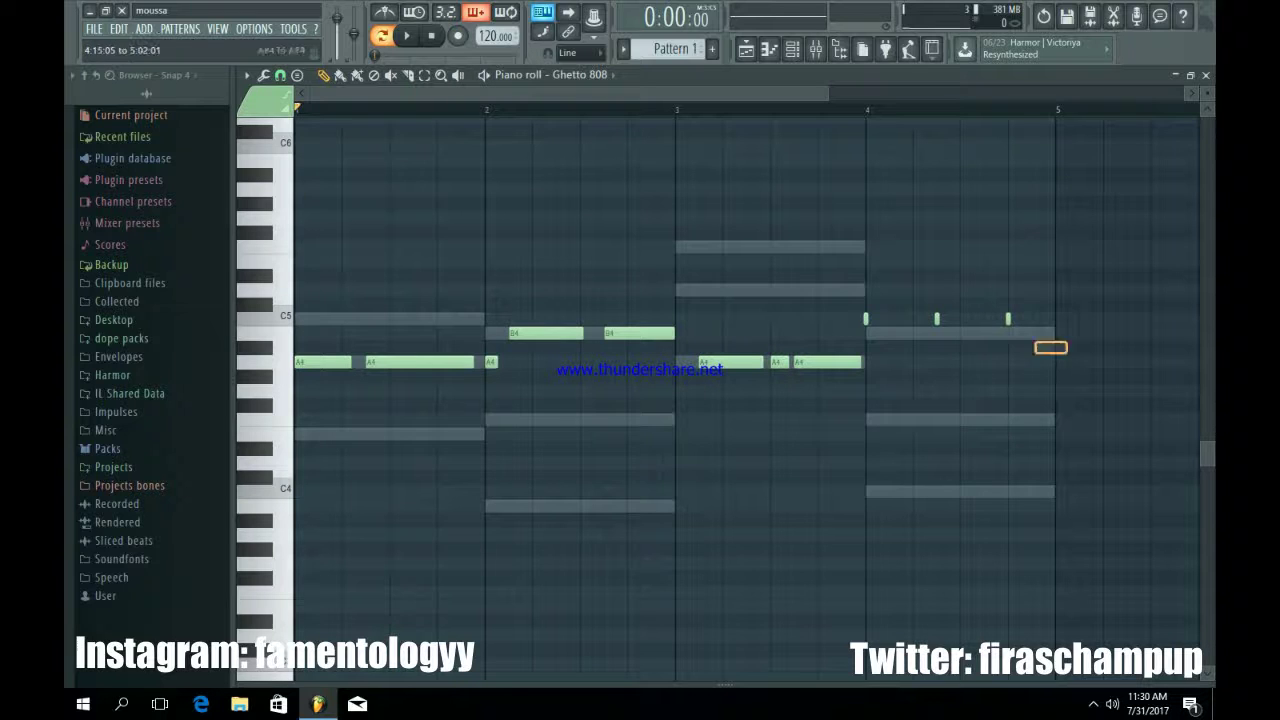
{"action": "left_click_drag", "start_coordinate": [1036, 342], "coordinate": [860, 272]}
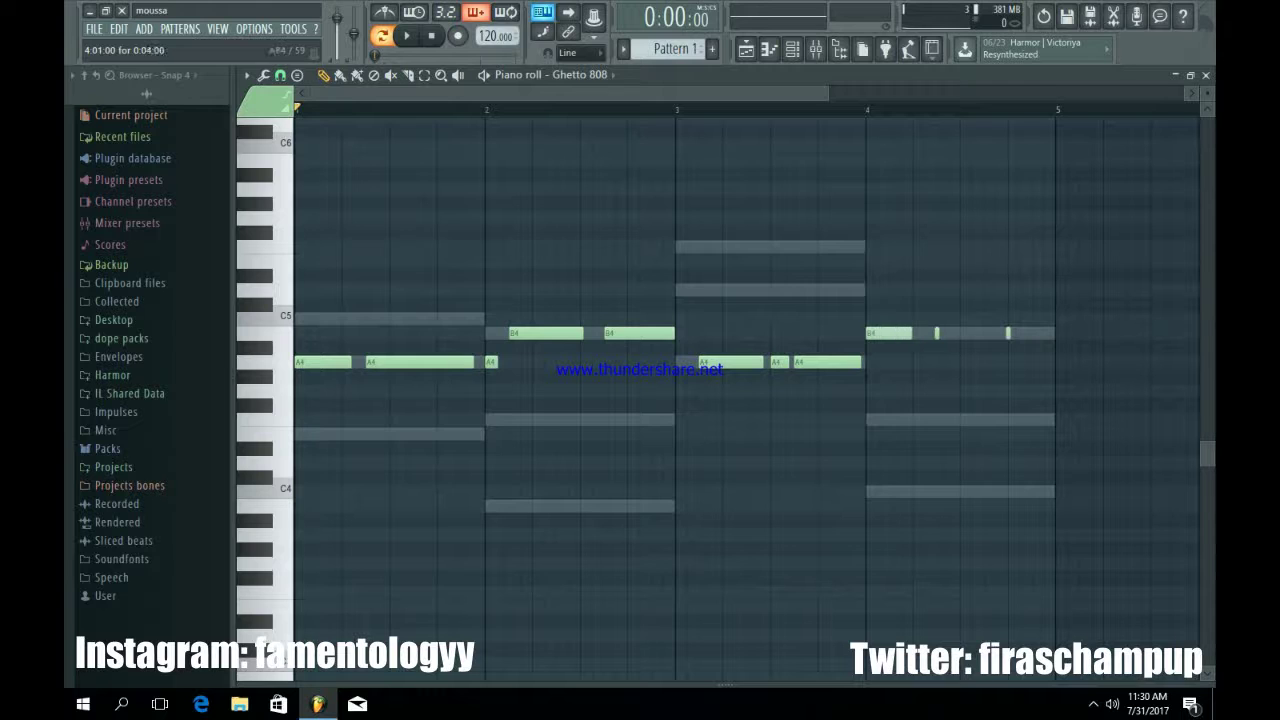
{"action": "left_click", "coordinate": [945, 333]}
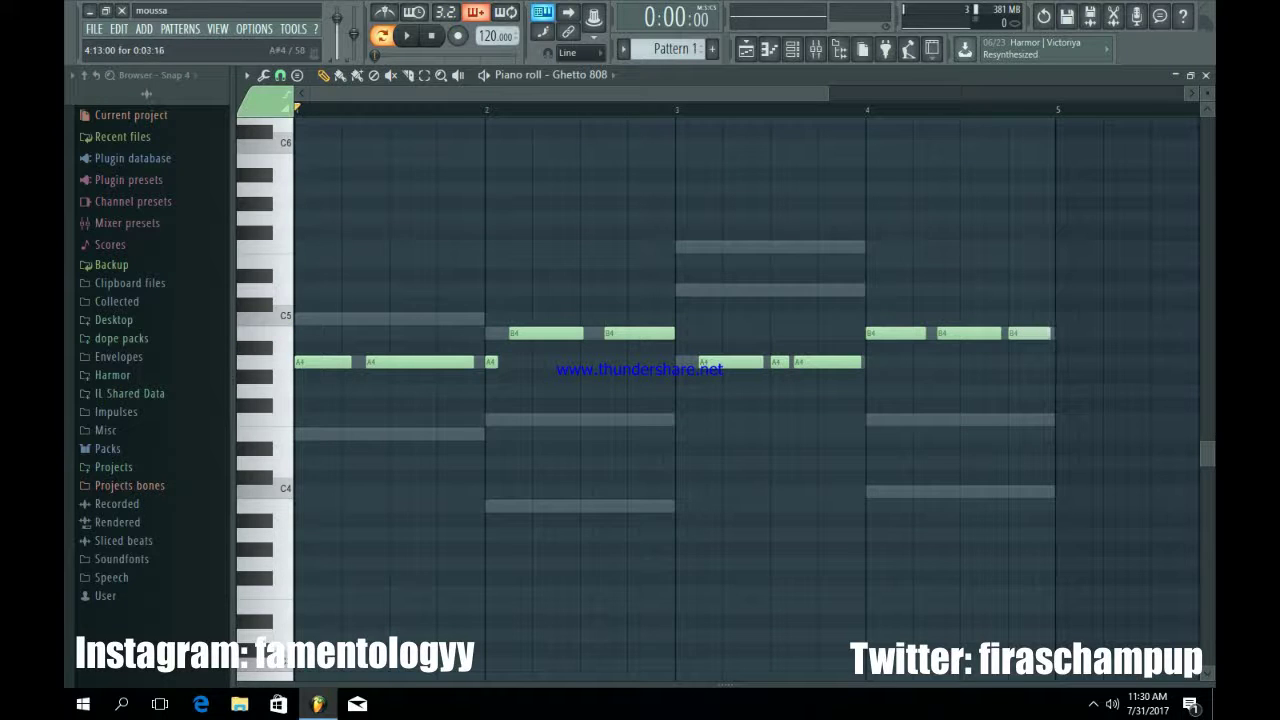
Add a B5 slide note starting at 4:15:00 with duration 0:02:00 to Ghetto 808, and play the pattern
{"action": "scroll", "coordinate": [745, 380], "scroll_direction": "up", "scroll_amount": 3}
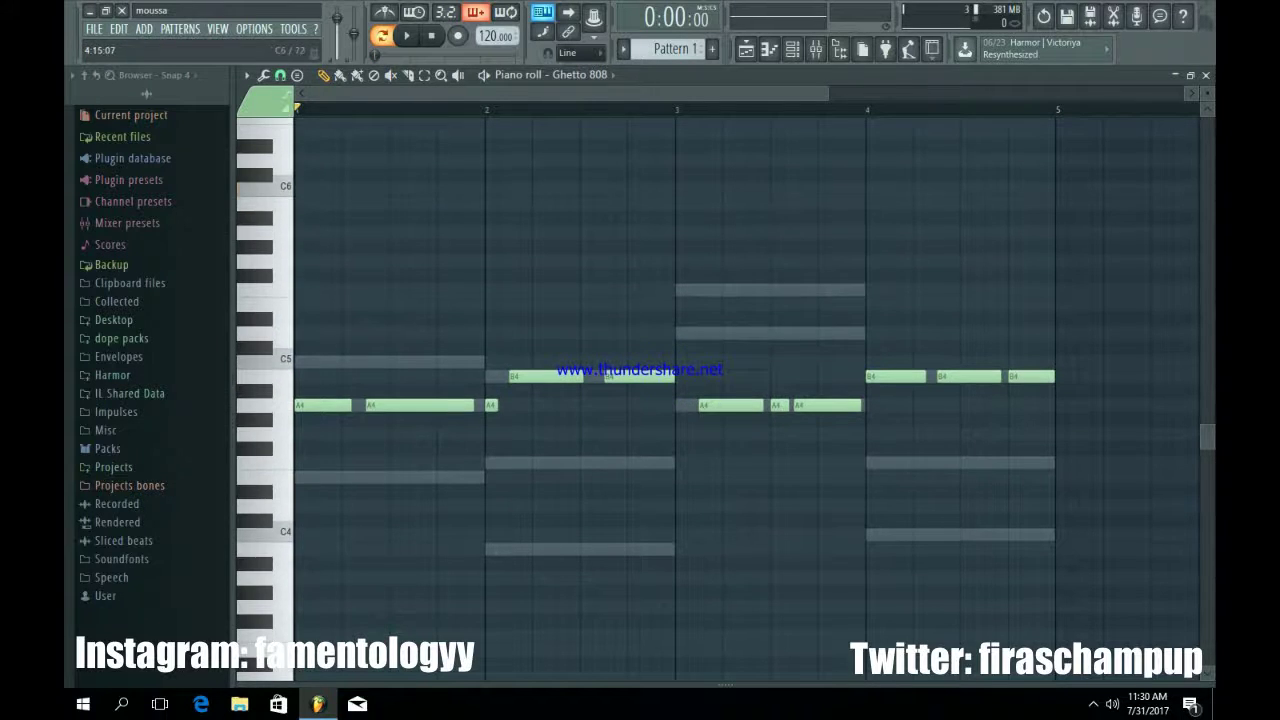
{"action": "left_click", "coordinate": [1030, 204]}
{"action": "mouse_move", "coordinate": [1030, 204]}
{"action": "left_mouse_down"}
{"action": "mouse_move", "coordinate": [1038, 217]}
{"action": "mouse_move", "coordinate": [1038, 204]}
{"action": "left_mouse_up"}
{"action": "left_click", "coordinate": [1042, 204]}
{"action": "double_click", "coordinate": [1042, 204]}
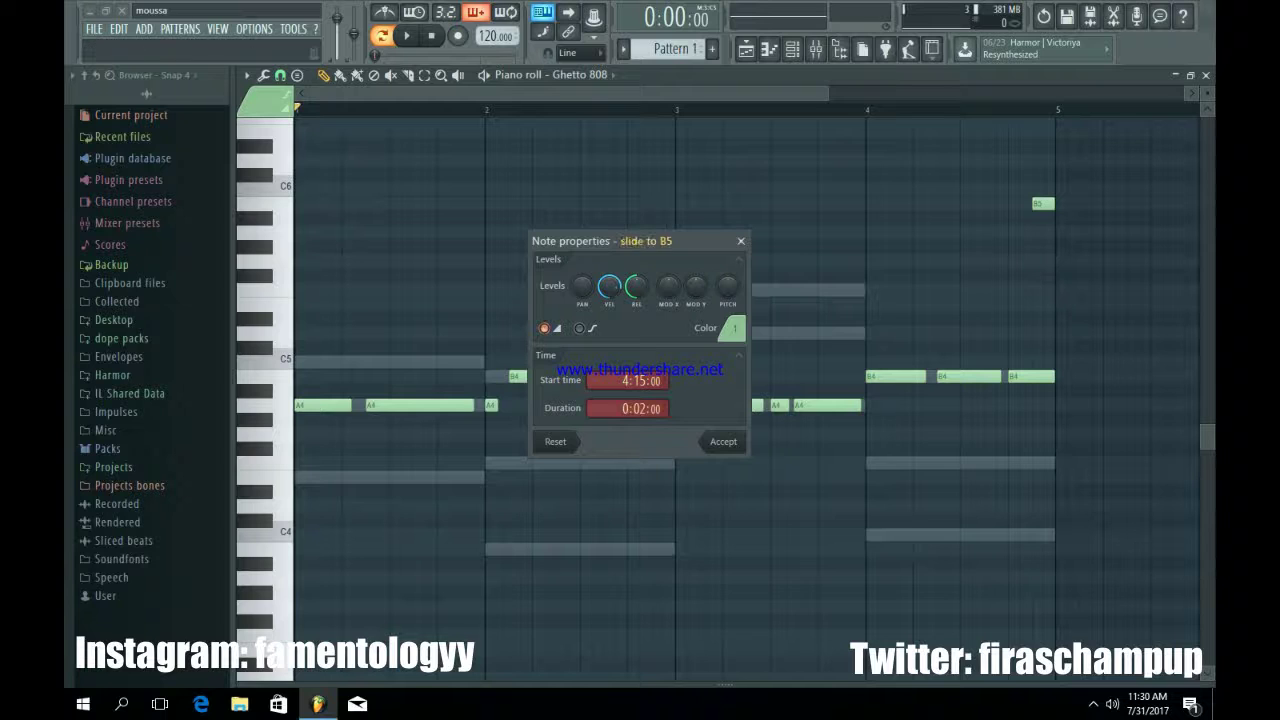
{"action": "key", "text": "Escape"}
{"action": "key", "text": "space"}
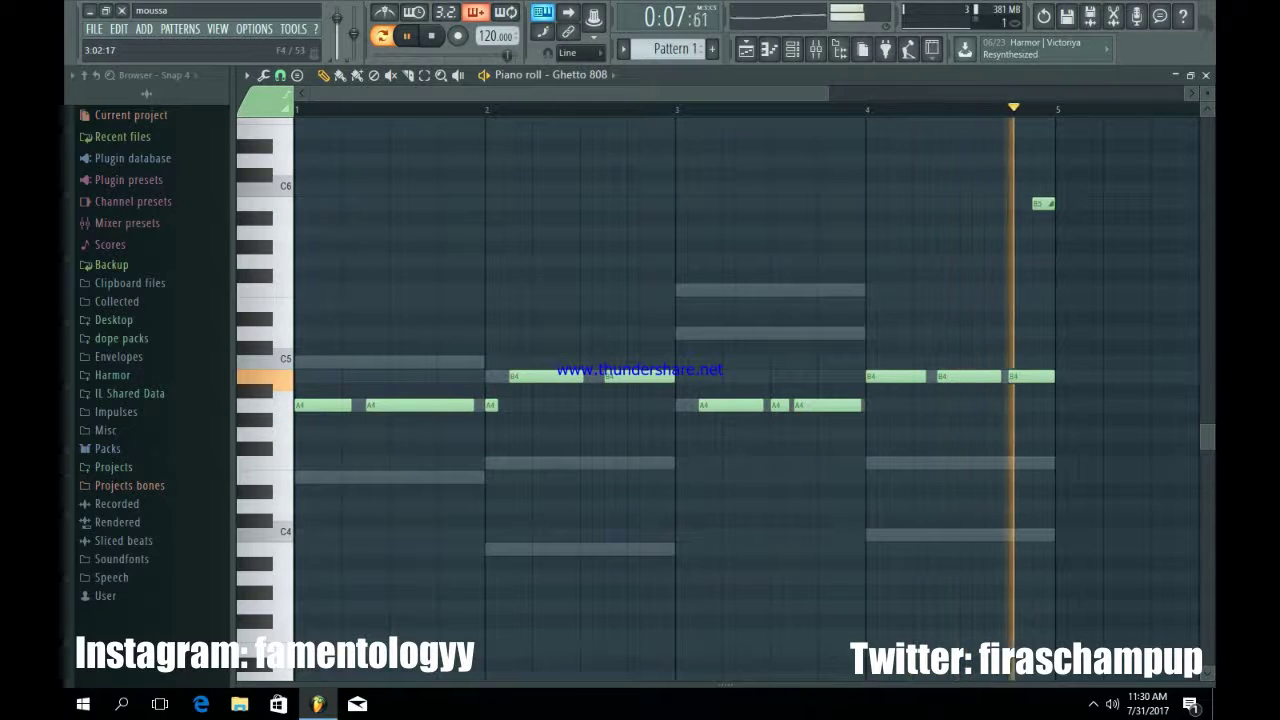
Route Ghetto 808 to mixer track 3 and lower its level, and adjust the reFX Nexus #2 level to about 75%
{"action": "key", "text": "F6"}
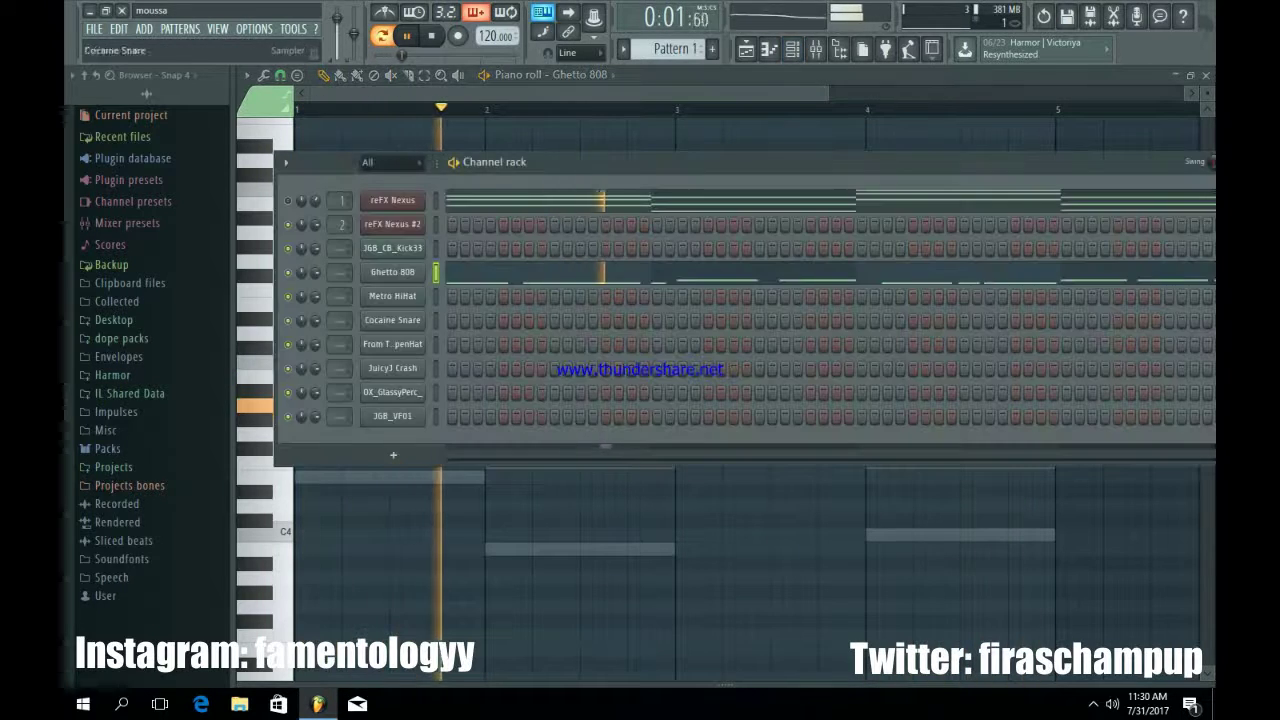
{"action": "left_click", "coordinate": [387, 272]}
{"action": "key", "text": "ctrl+l"}
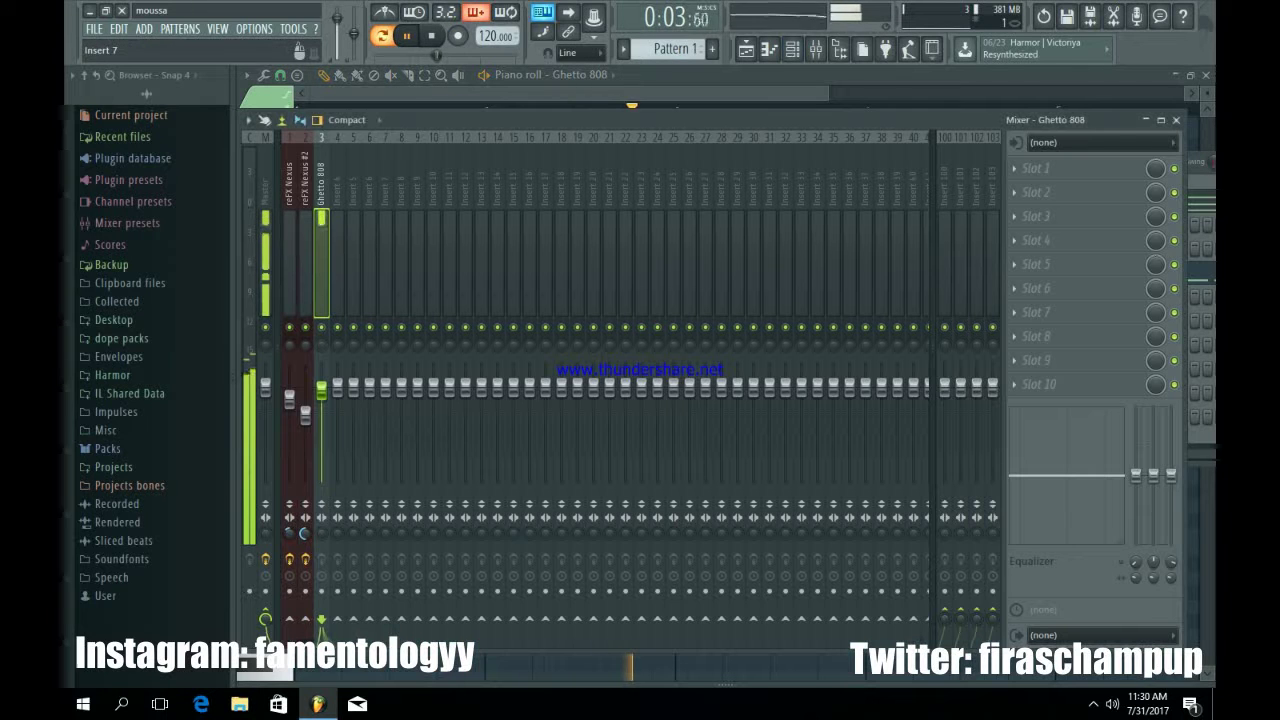
{"action": "left_click", "coordinate": [305, 410]}
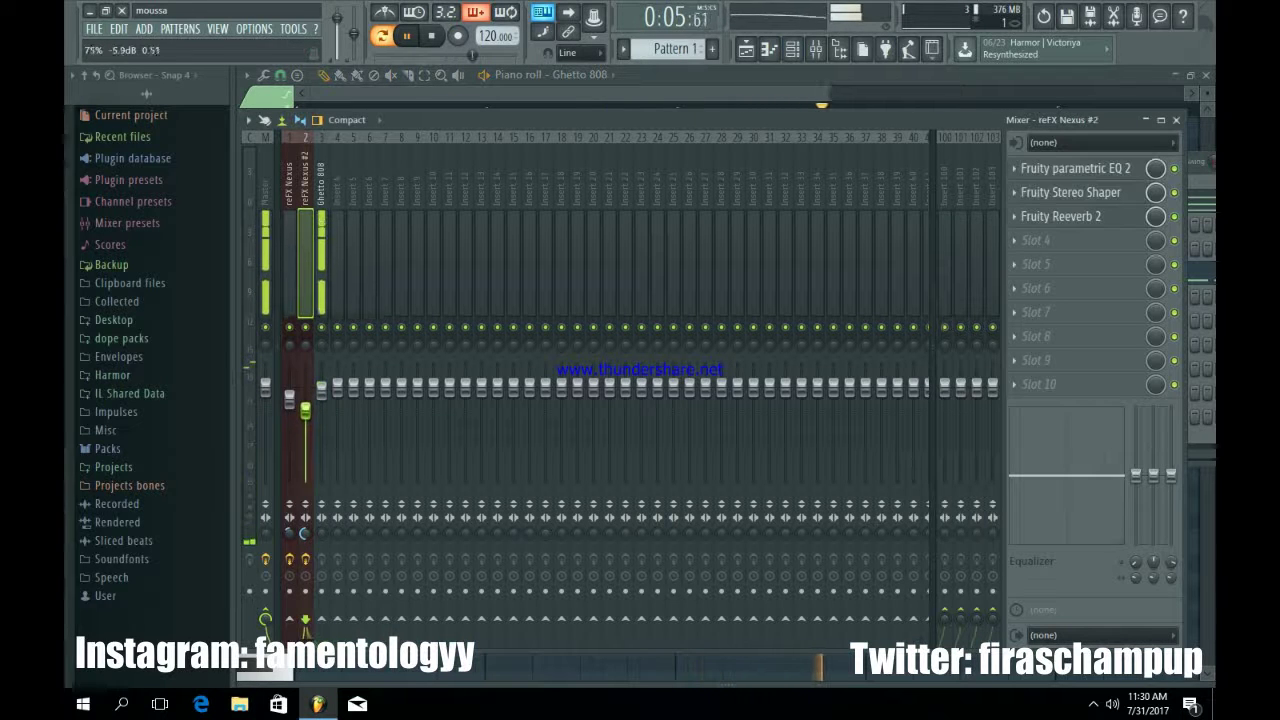
{"action": "left_click", "coordinate": [321, 415]}
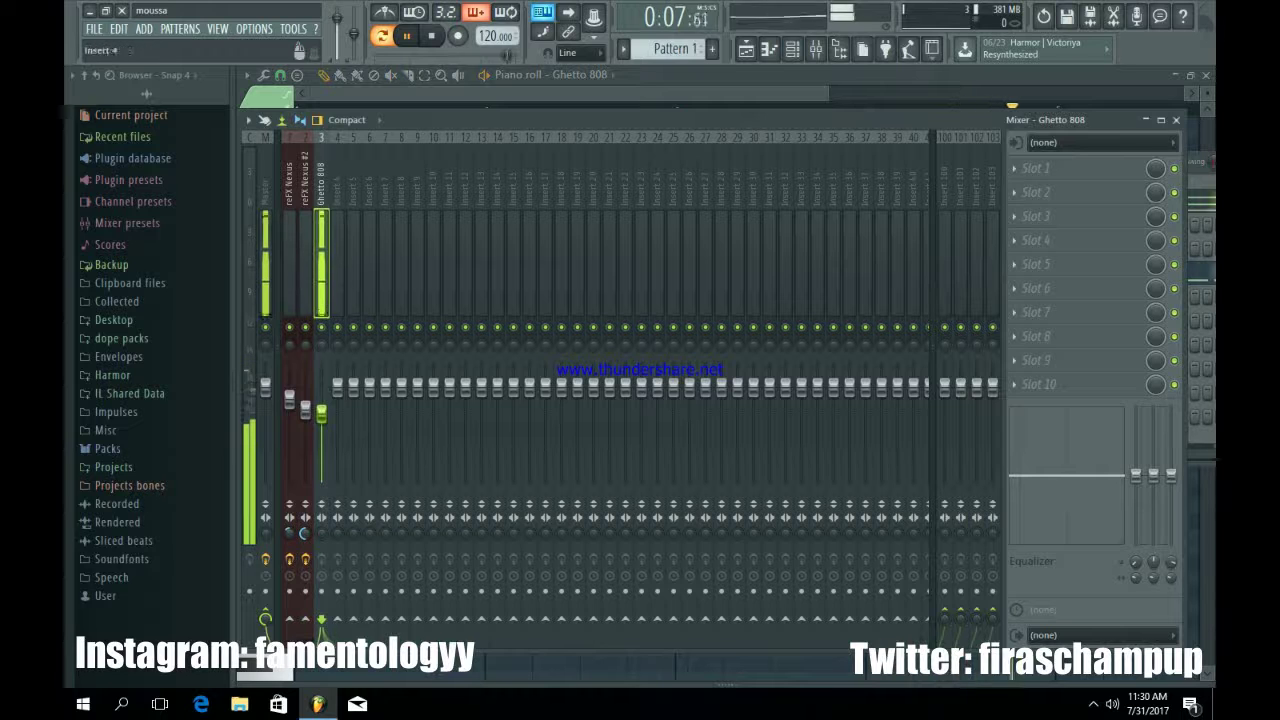
Route JGB_CB_Kick33 to mixer track 4 and lower its level, rebalancing the Ghetto 808 and both reFX Nexus faders
{"action": "key", "text": "F6"}
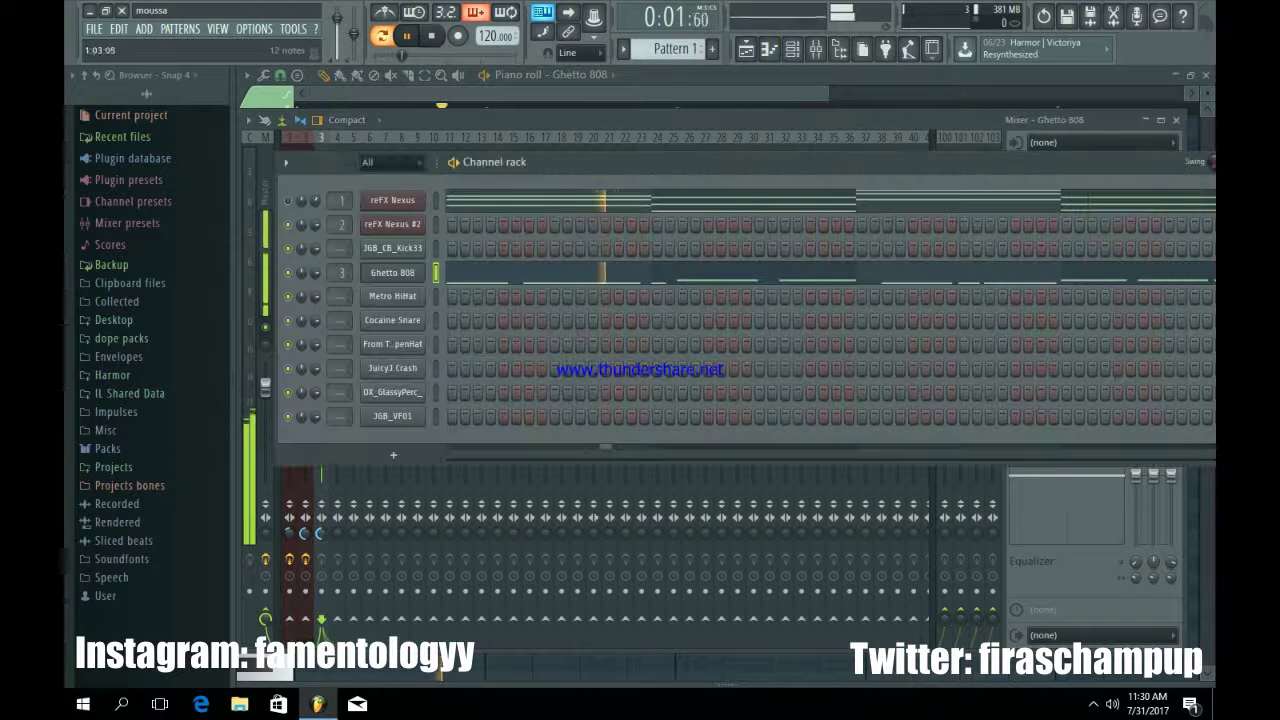
{"action": "left_click", "coordinate": [392, 248]}
{"action": "key", "text": "ctrl+l"}
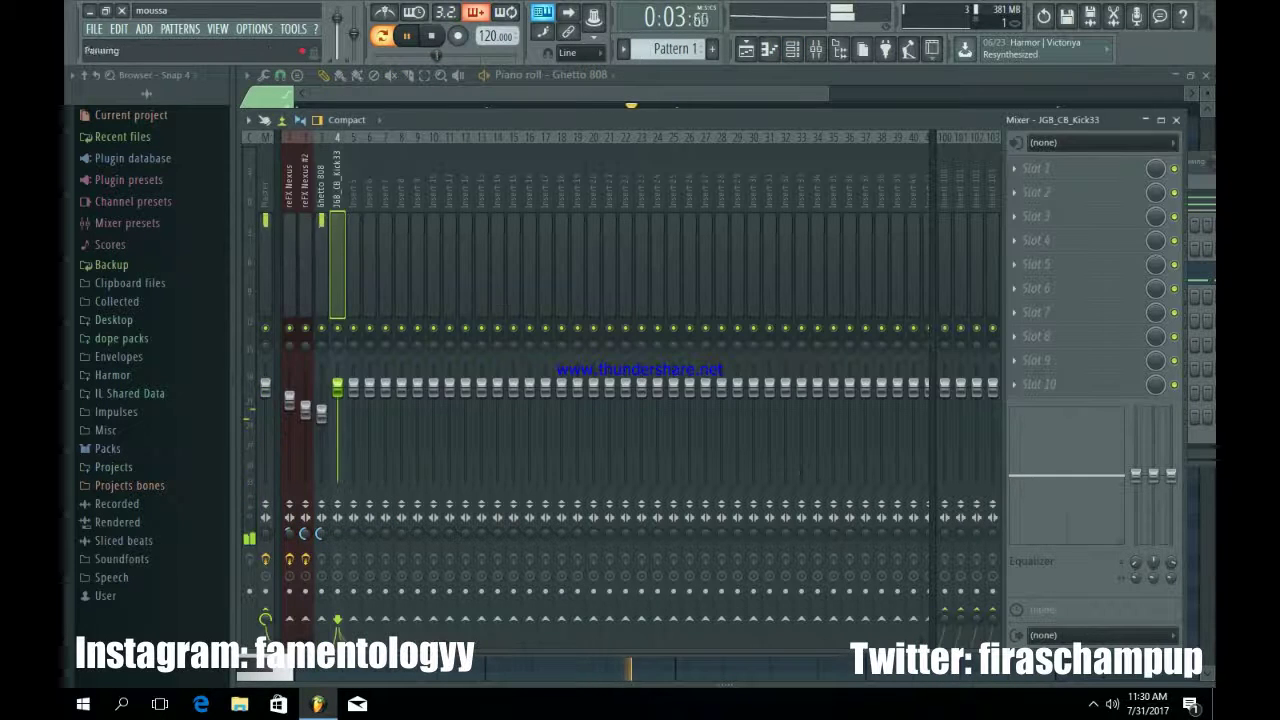
{"action": "mouse_move", "coordinate": [337, 387]}
{"action": "left_mouse_down"}
{"action": "mouse_move", "coordinate": [337, 404]}
{"action": "mouse_move", "coordinate": [289, 414]}
{"action": "mouse_move", "coordinate": [337, 407]}
{"action": "left_mouse_up"}
{"action": "left_click", "coordinate": [321, 414]}
{"action": "left_click", "coordinate": [305, 420]}
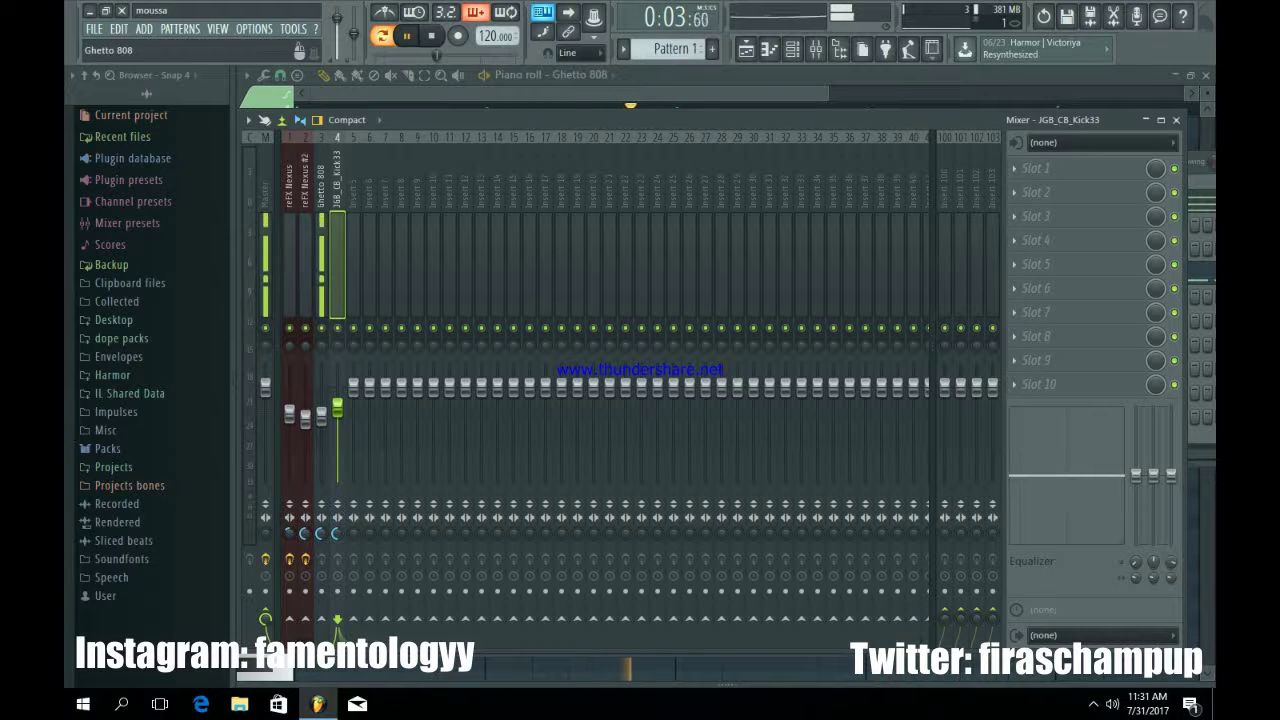
Load Fruity parametric EQ in the first effect slot of the Ghetto 808 mixer track
{"action": "left_click", "coordinate": [321, 265]}
{"action": "left_click", "coordinate": [1014, 168]}
{"action": "left_click", "coordinate": [1000, 548]}
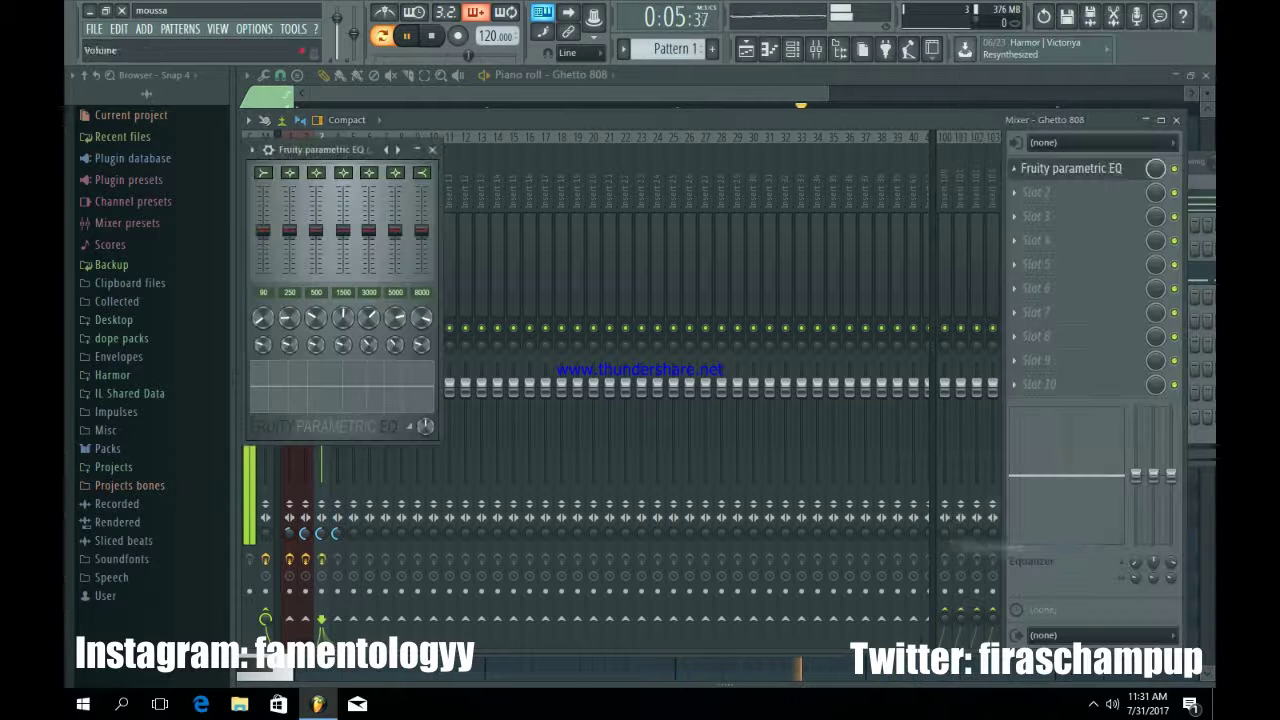
Replace the EQ in the first effect slot of the Ghetto 808 mixer track with Fruity Parametric EQ 2
{"action": "left_click", "coordinate": [1070, 168]}
{"action": "left_click", "coordinate": [1070, 168]}
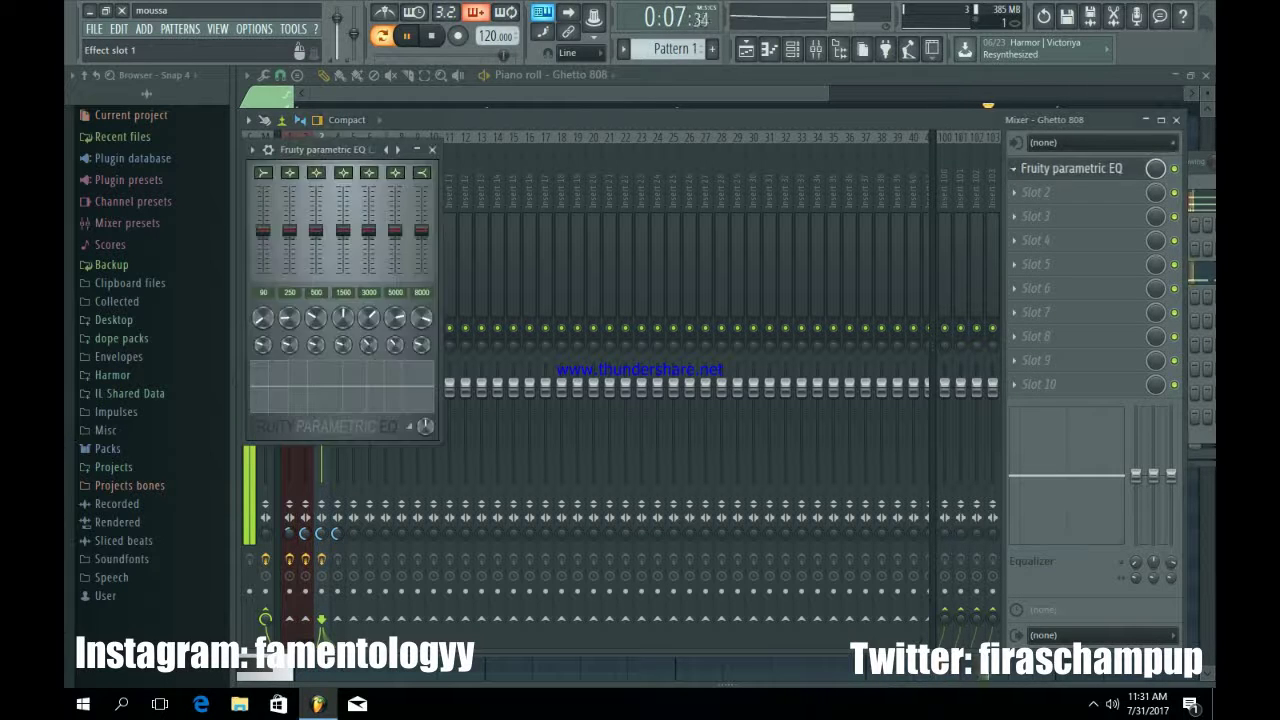
{"action": "left_click", "coordinate": [1014, 168]}
{"action": "left_click", "coordinate": [1038, 189]}
{"action": "left_click", "coordinate": [1006, 562]}
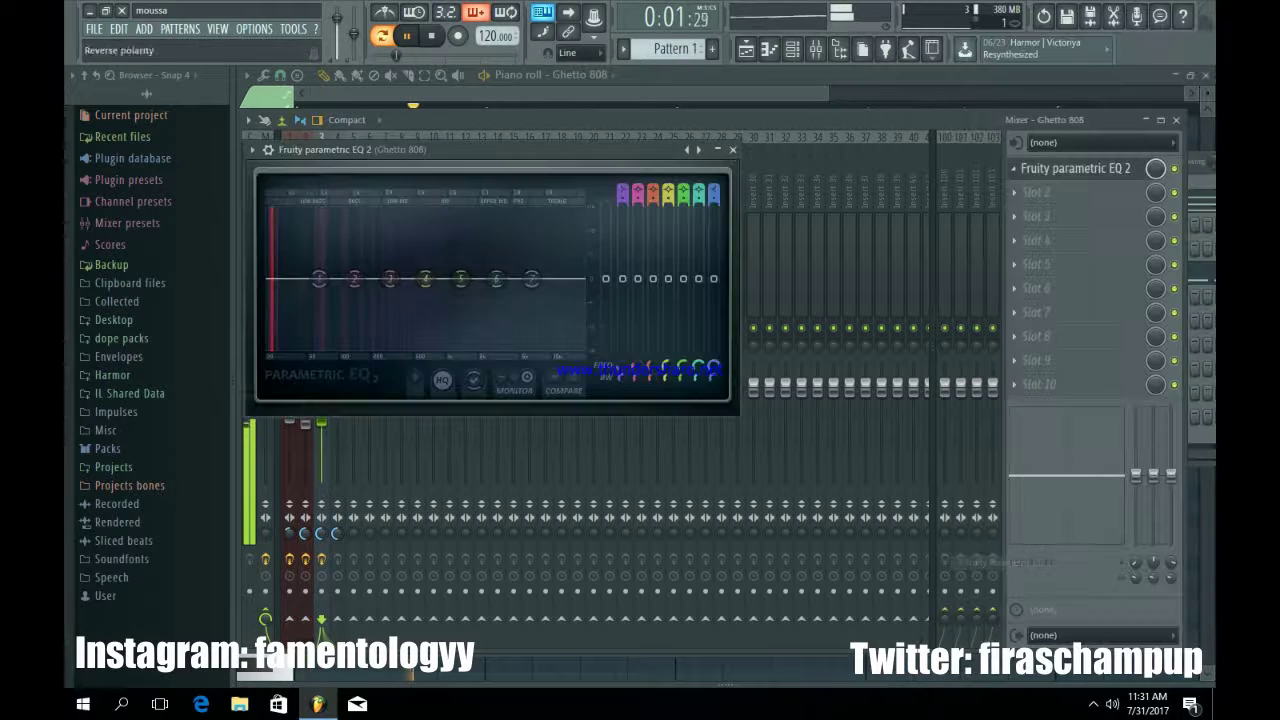
Shape the Ghetto 808 EQ: cut band 1, drop band 7 to -18 dB near 1576 Hz, slightly boost band 2, and steepen both cuts
{"action": "left_click_drag", "start_coordinate": [319, 279], "coordinate": [267, 348]}
{"action": "left_click_drag", "start_coordinate": [532, 279], "coordinate": [467, 348]}
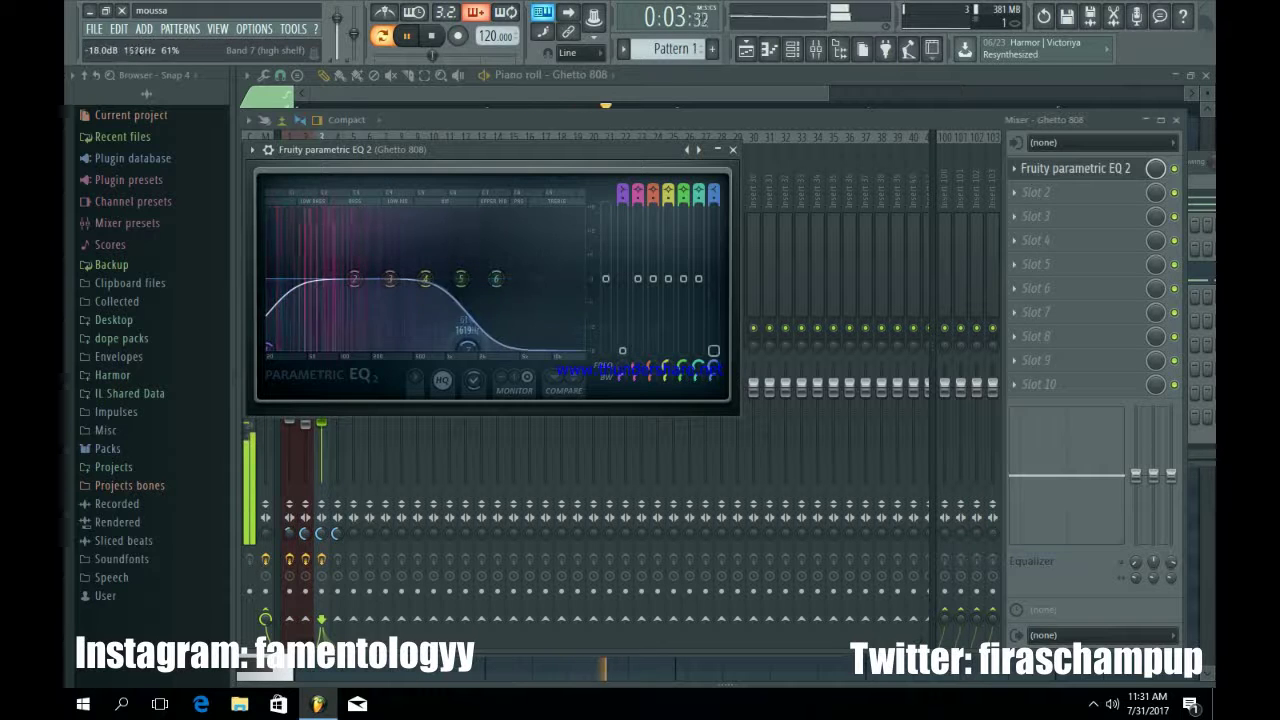
{"action": "left_click_drag", "start_coordinate": [354, 279], "coordinate": [328, 266]}
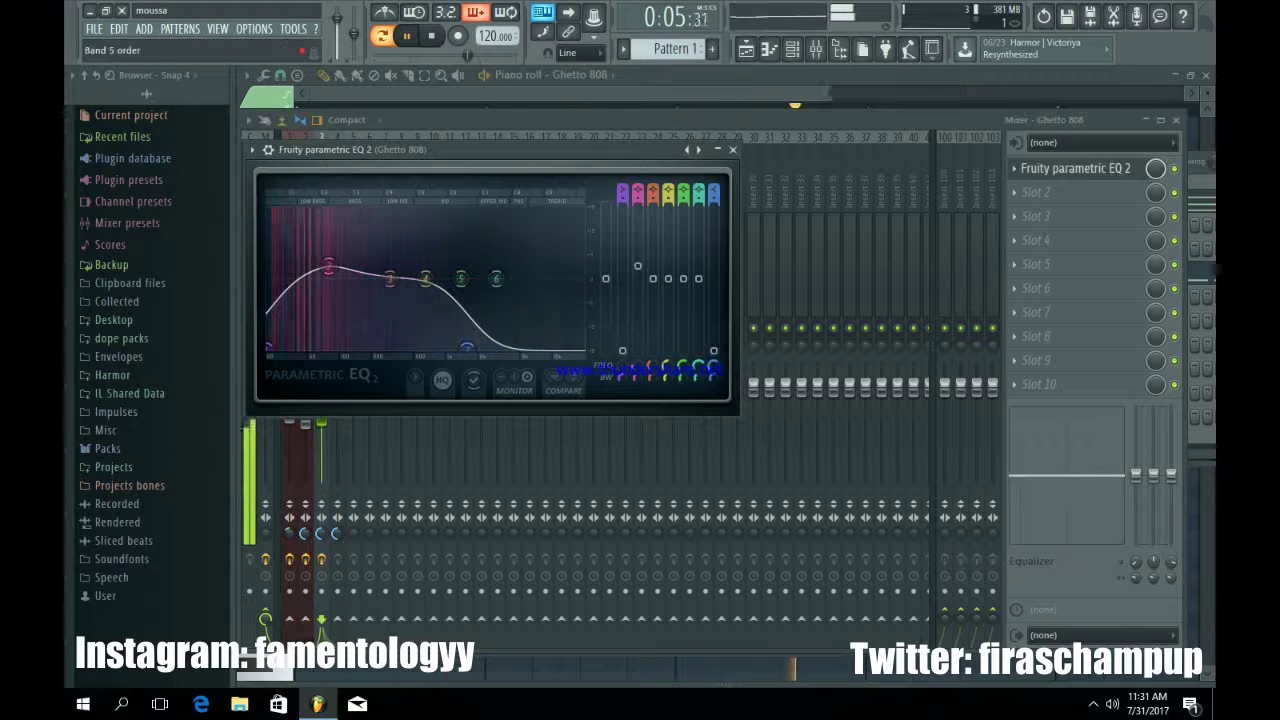
{"action": "left_click_drag", "start_coordinate": [622, 199], "coordinate": [622, 170]}
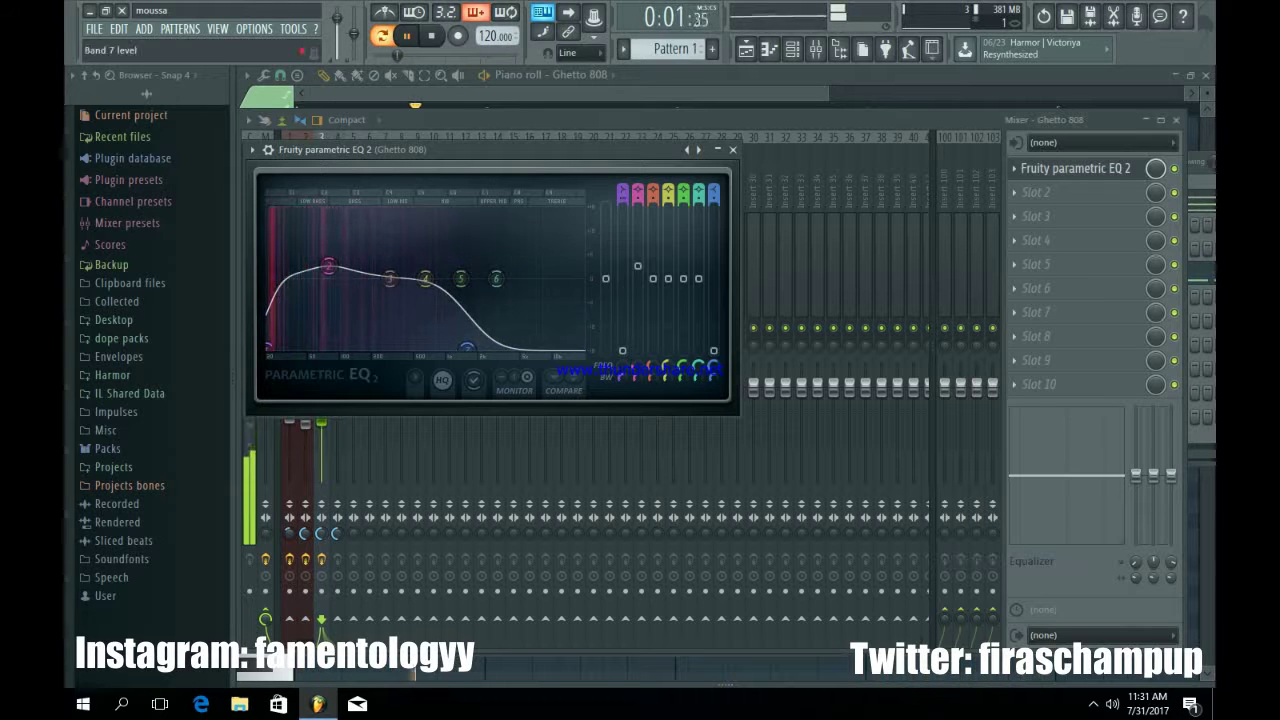
{"action": "left_click_drag", "start_coordinate": [714, 199], "coordinate": [714, 170]}
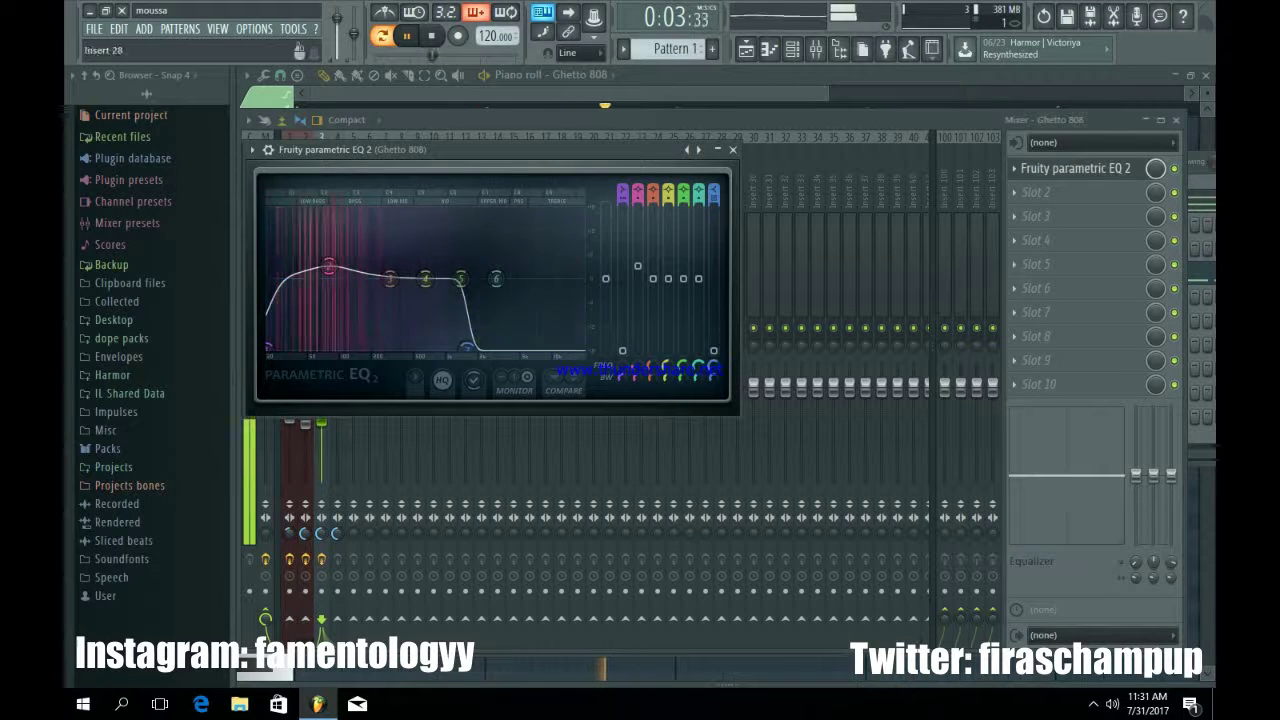
{"action": "left_click", "coordinate": [732, 149]}
{"action": "key", "text": "space"}
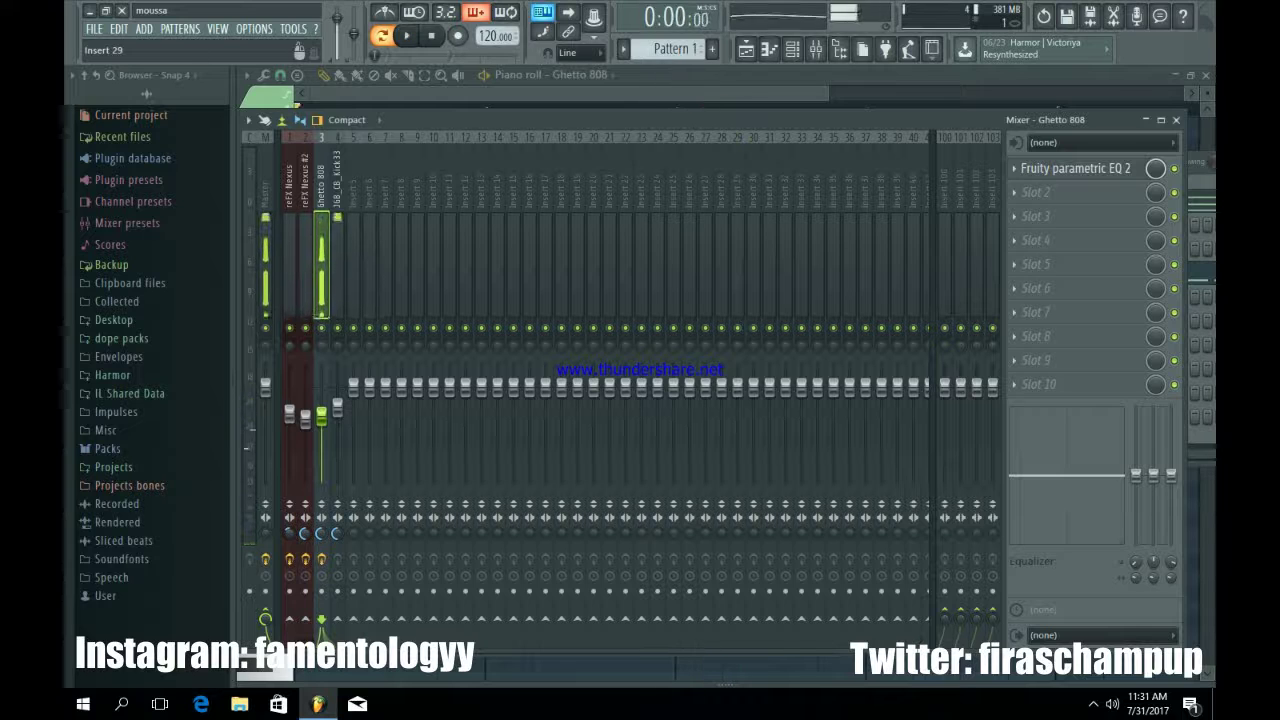
Load Boogex in the second effect slot of Ghetto 808 with the Boomy Charger preset, and lower its mix level
{"action": "key", "text": "space"}
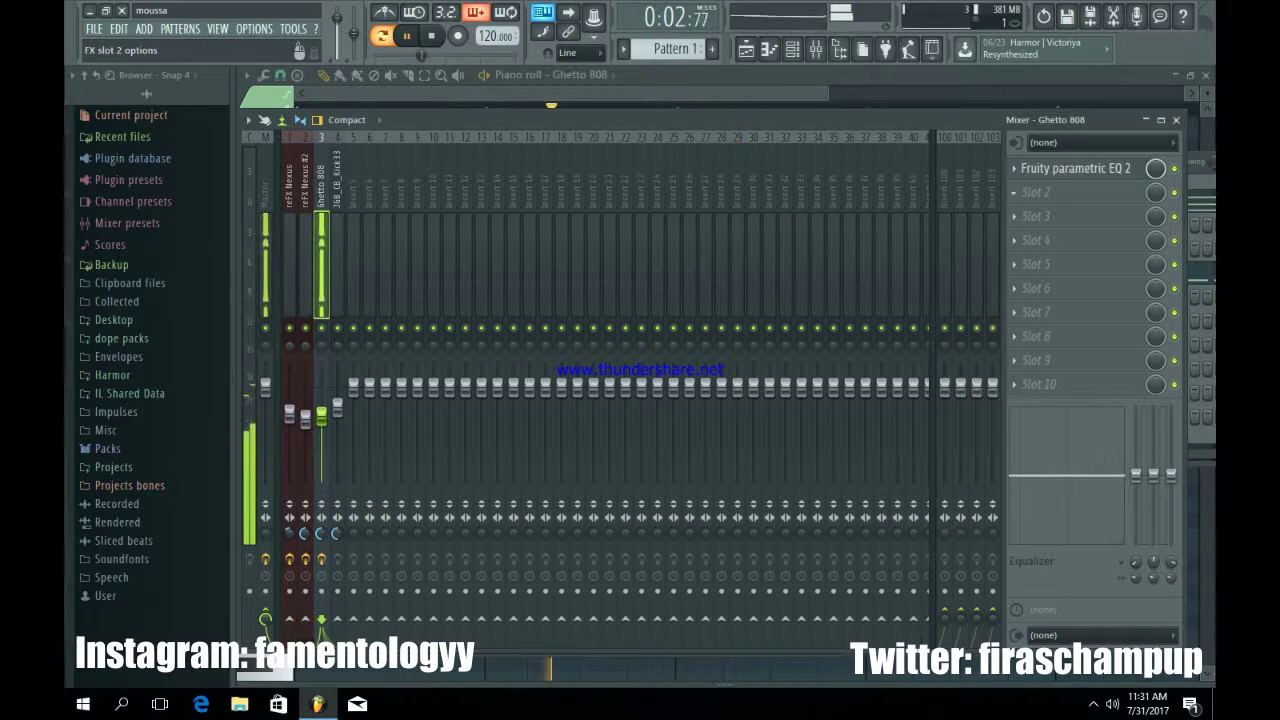
{"action": "left_click", "coordinate": [1036, 192]}
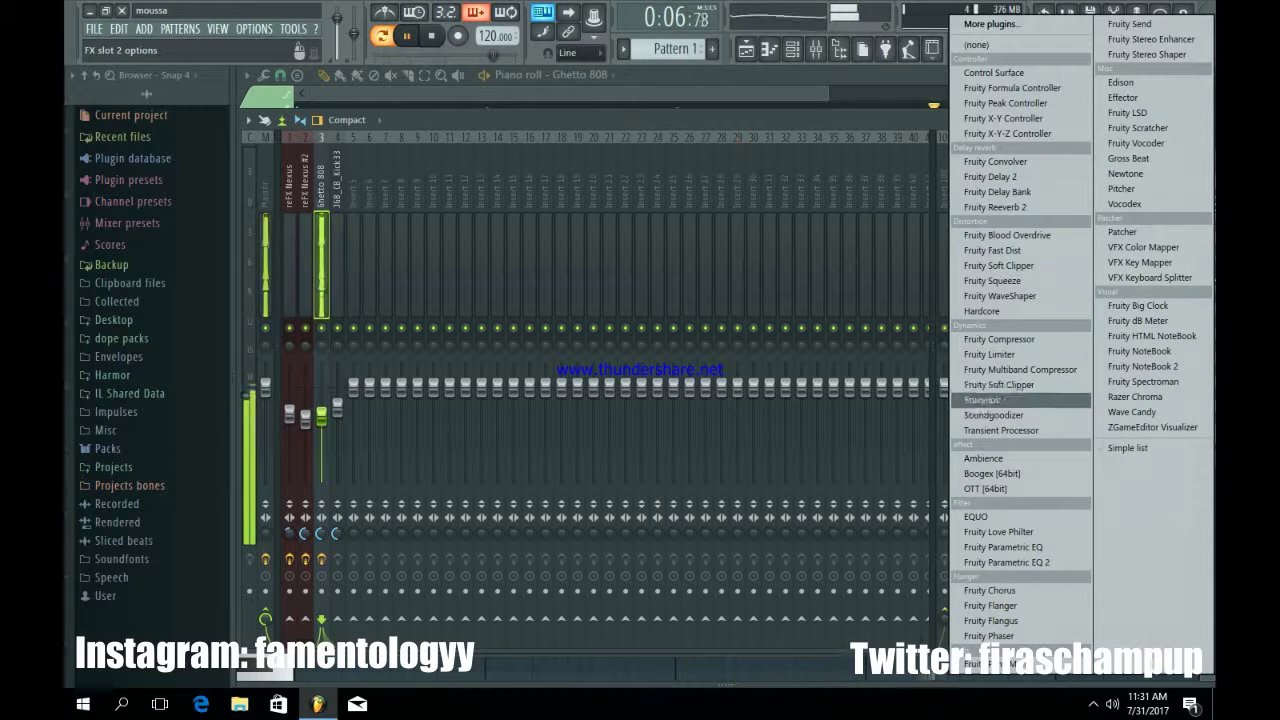
{"action": "left_click", "coordinate": [992, 473]}
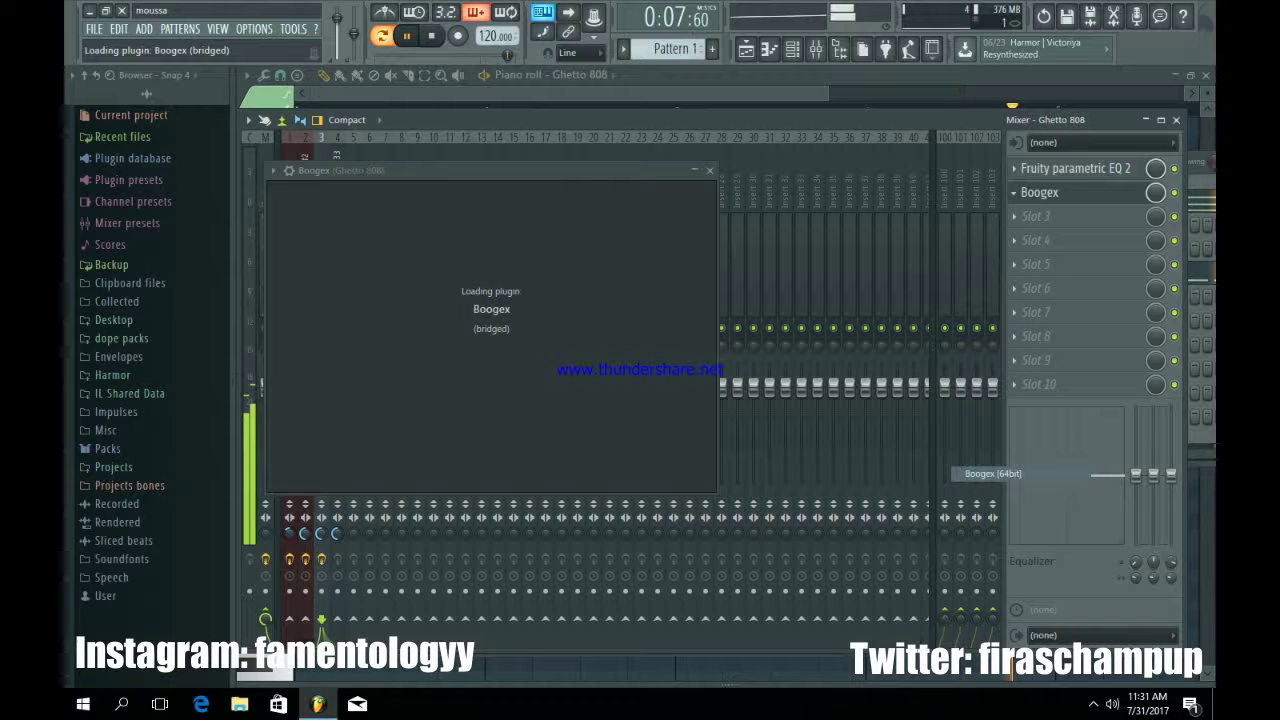
{"action": "right_click", "coordinate": [611, 171]}
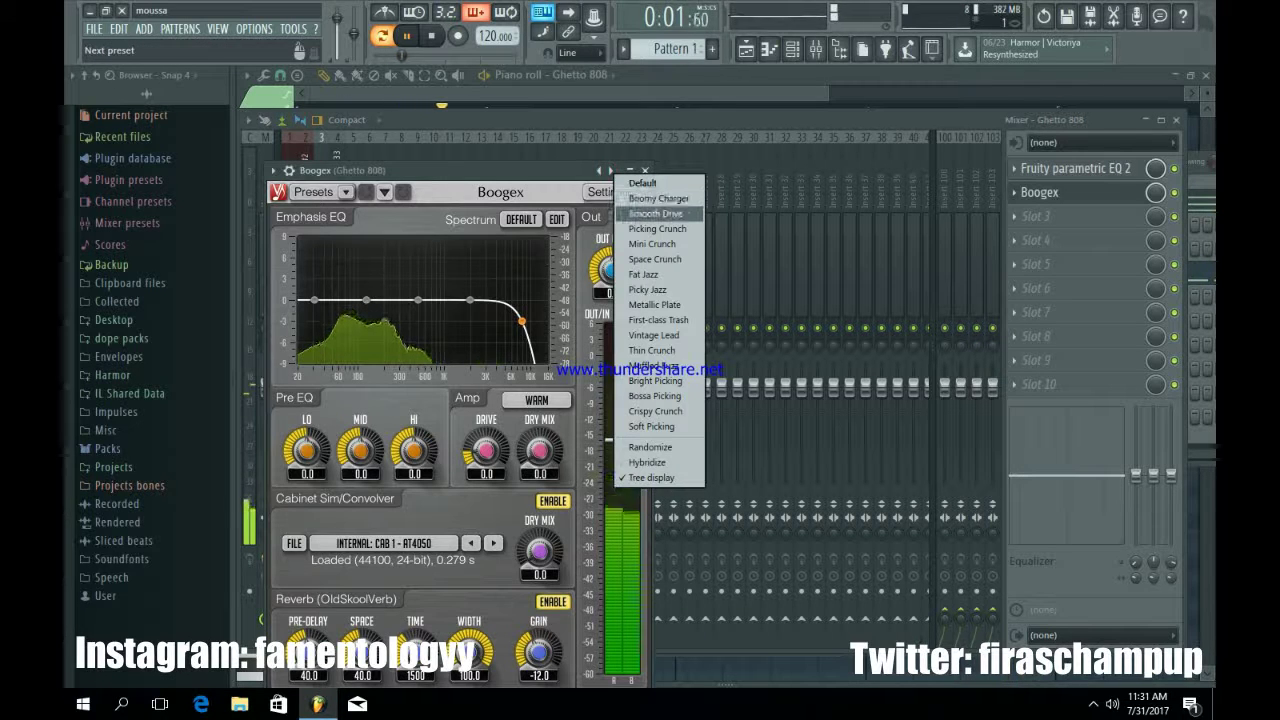
{"action": "left_click", "coordinate": [658, 198]}
{"action": "right_click", "coordinate": [611, 171]}
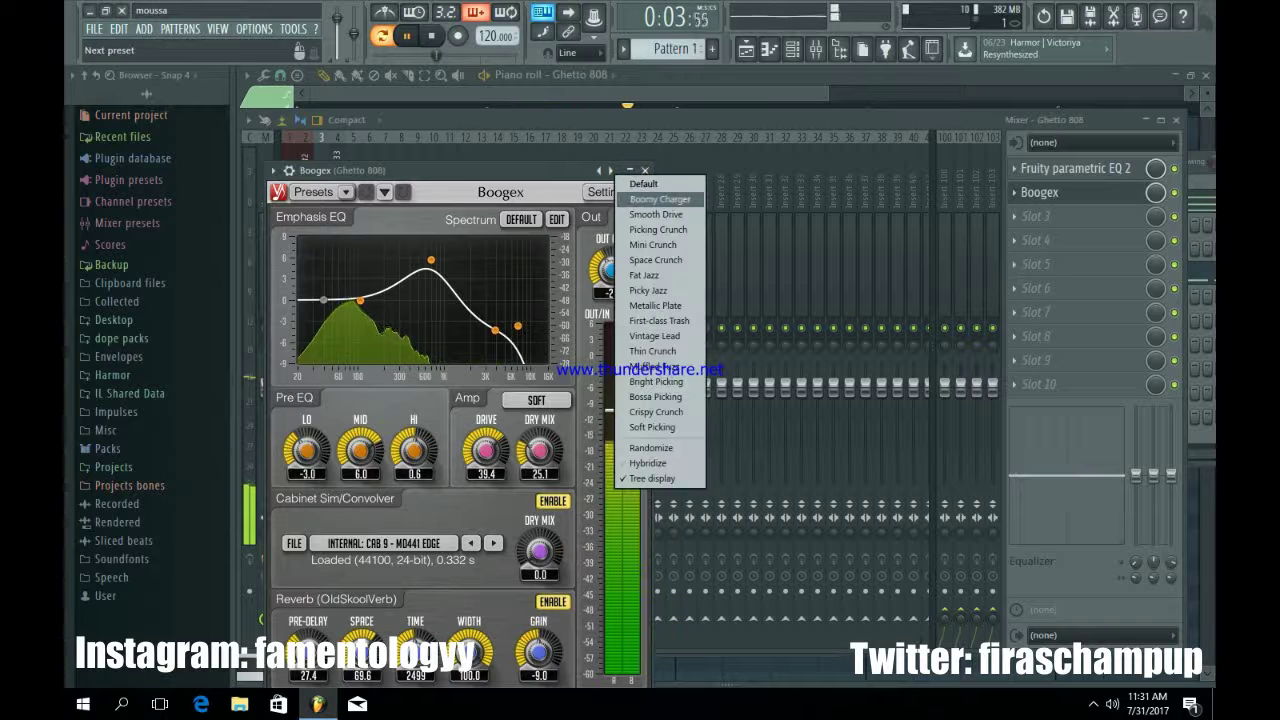
{"action": "left_click", "coordinate": [658, 200]}
{"action": "left_click", "coordinate": [645, 170]}
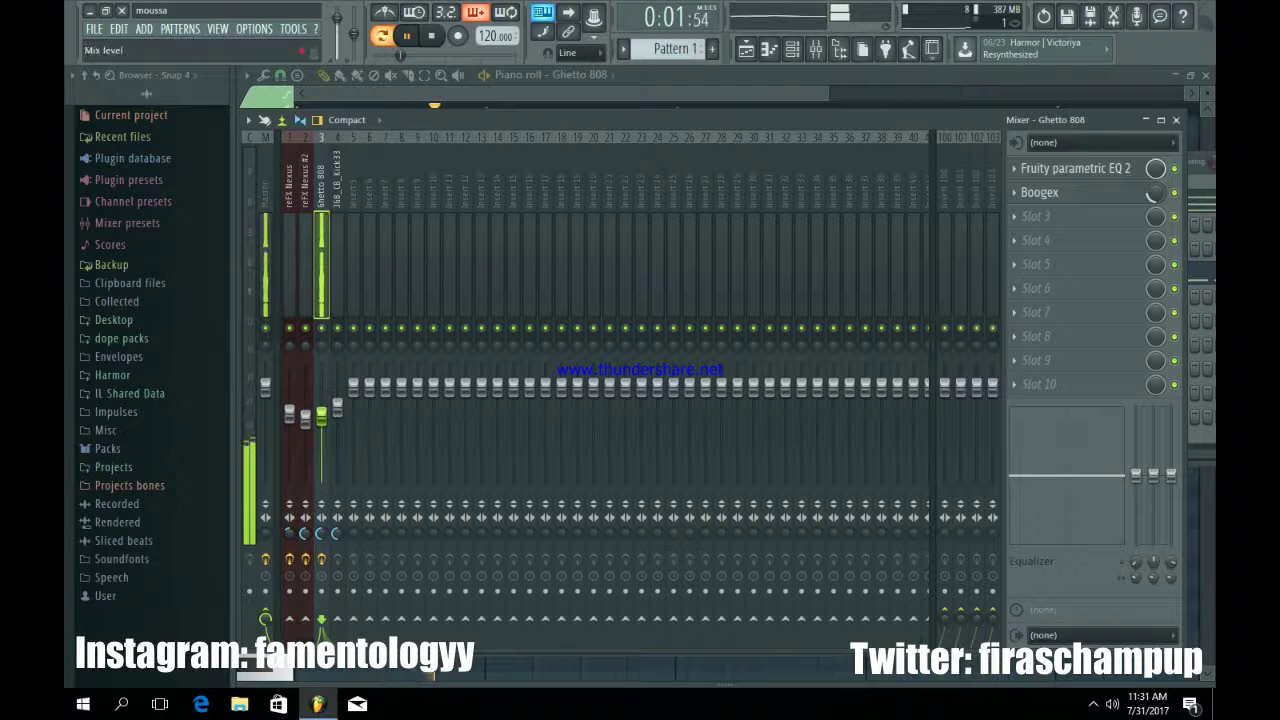
Stop playback and move the Ghetto 808 notes from Pattern 1 into a new Pattern 4
{"action": "left_click", "coordinate": [791, 48]}
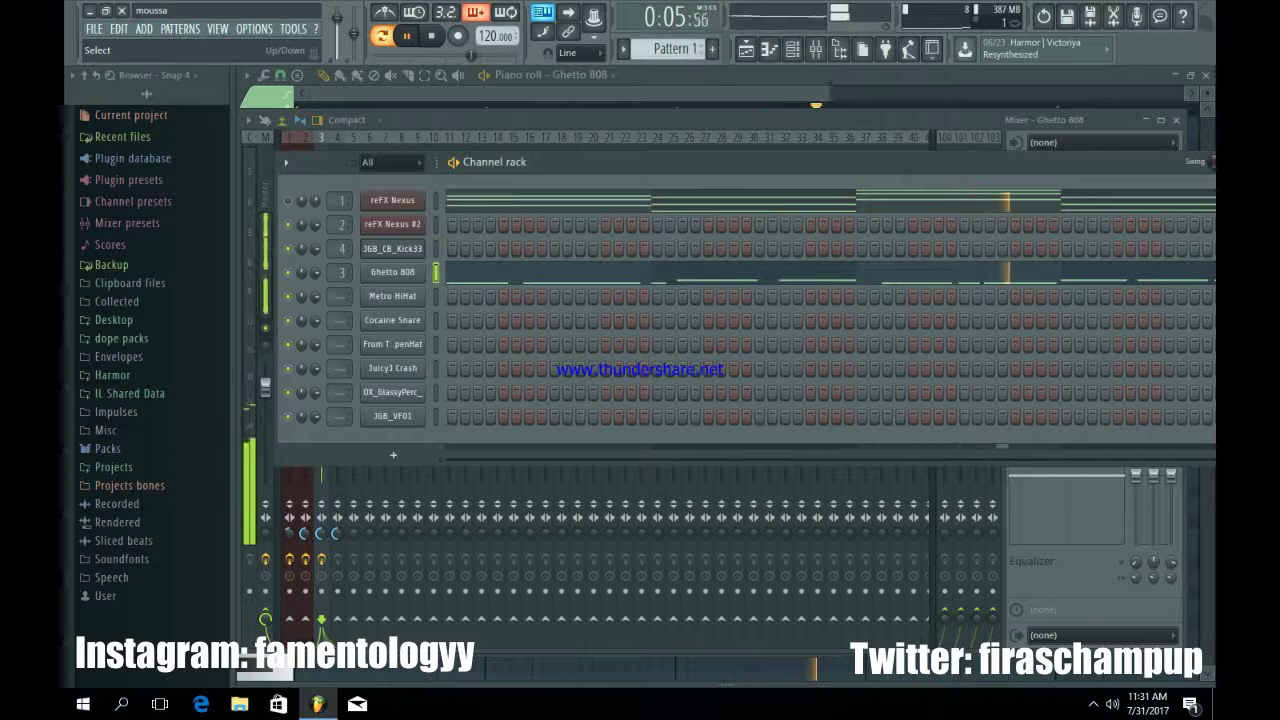
{"action": "key", "text": "space"}
{"action": "key", "text": "KP_Add"}
{"action": "key", "text": "KP_Add"}
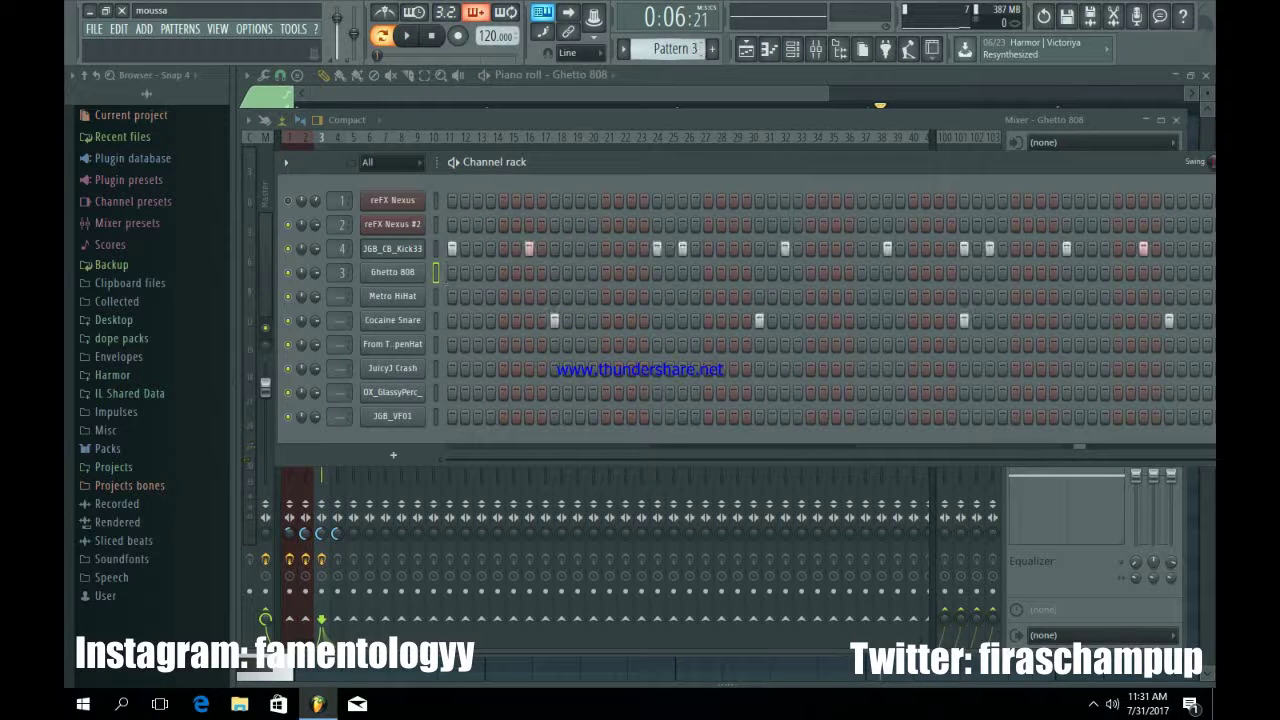
{"action": "key", "text": "KP_Subtract"}
{"action": "key", "text": "KP_Subtract"}
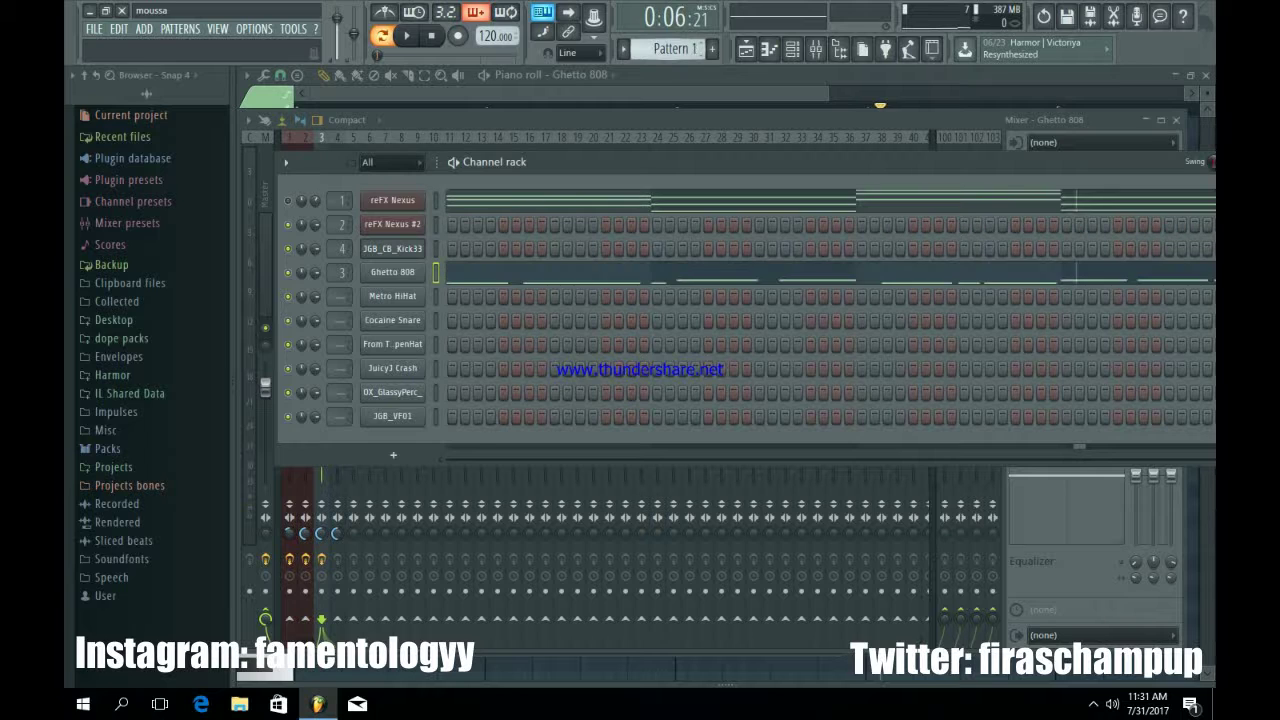
{"action": "key", "text": "ctrl+x"}
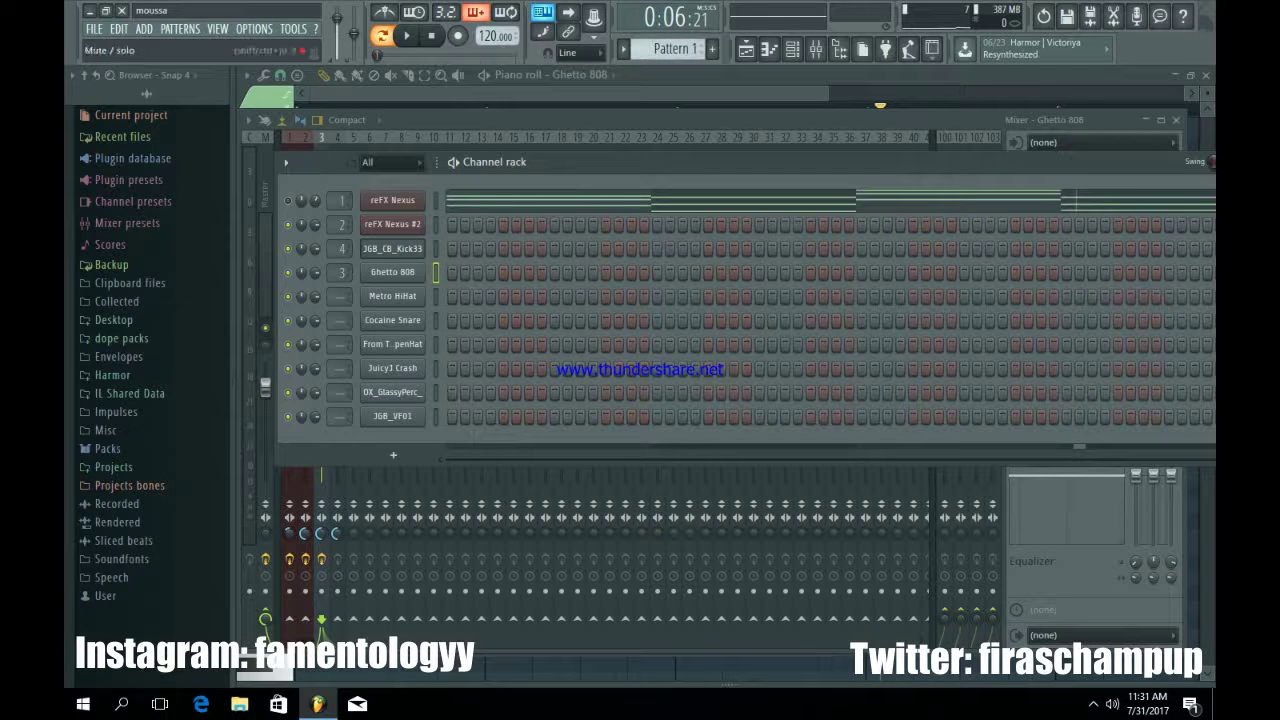
{"action": "key", "text": "F4"}
{"action": "key", "text": "ctrl+v"}
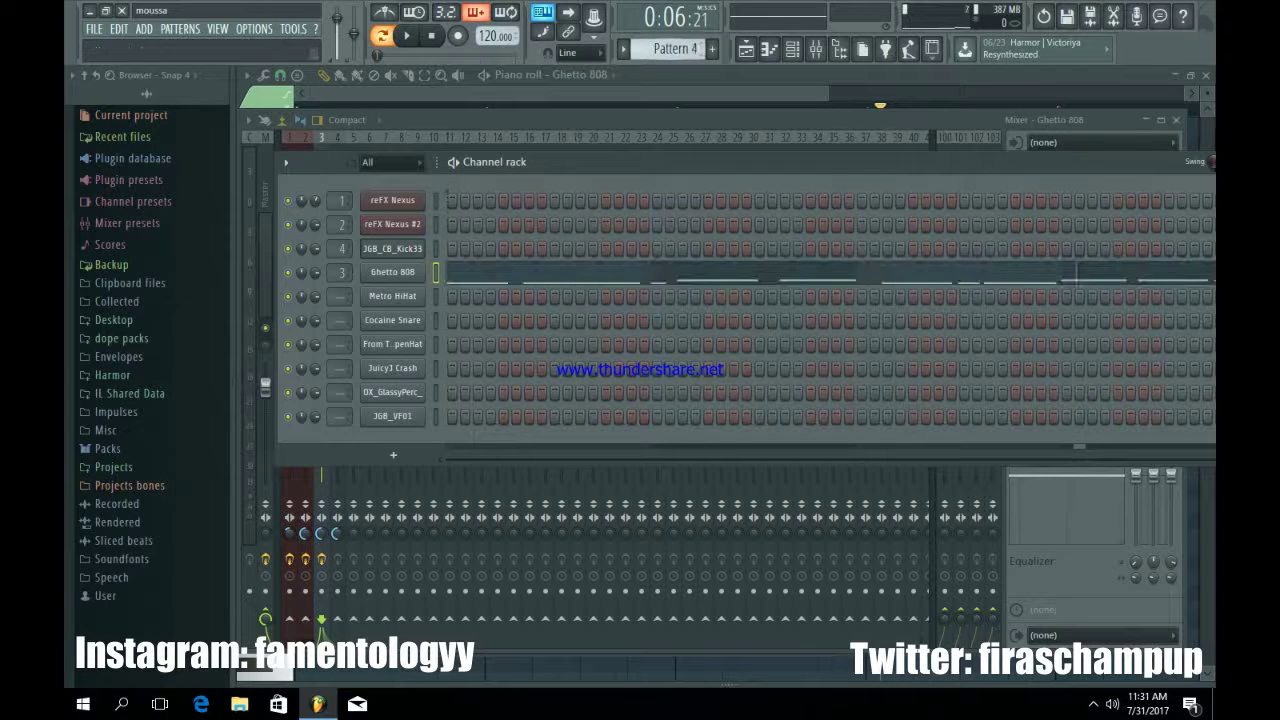
Place Pattern 4 on playlist track 4 at bar 9, and duplicate the Pattern 1, 3 and 4 clips through bar 16
{"action": "left_click", "coordinate": [746, 48]}
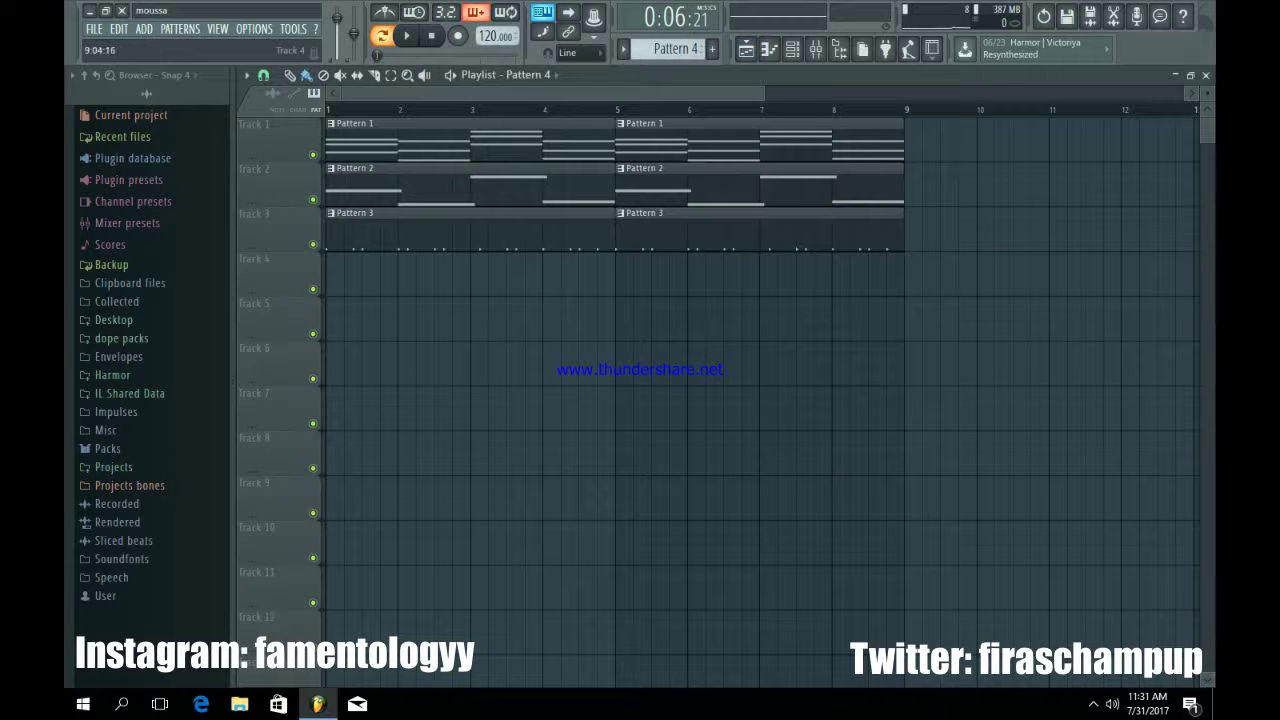
{"action": "left_click_drag", "start_coordinate": [921, 275], "coordinate": [901, 275]}
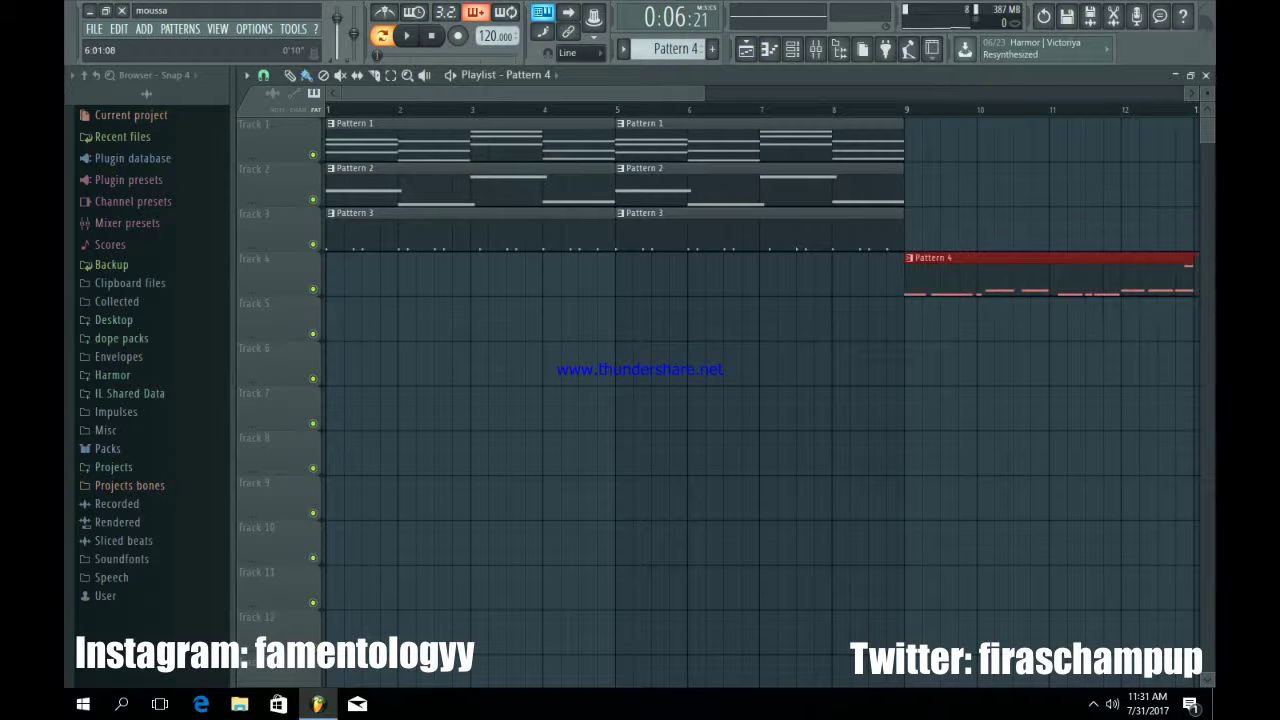
{"action": "left_click_drag", "start_coordinate": [704, 93], "coordinate": [999, 93]}
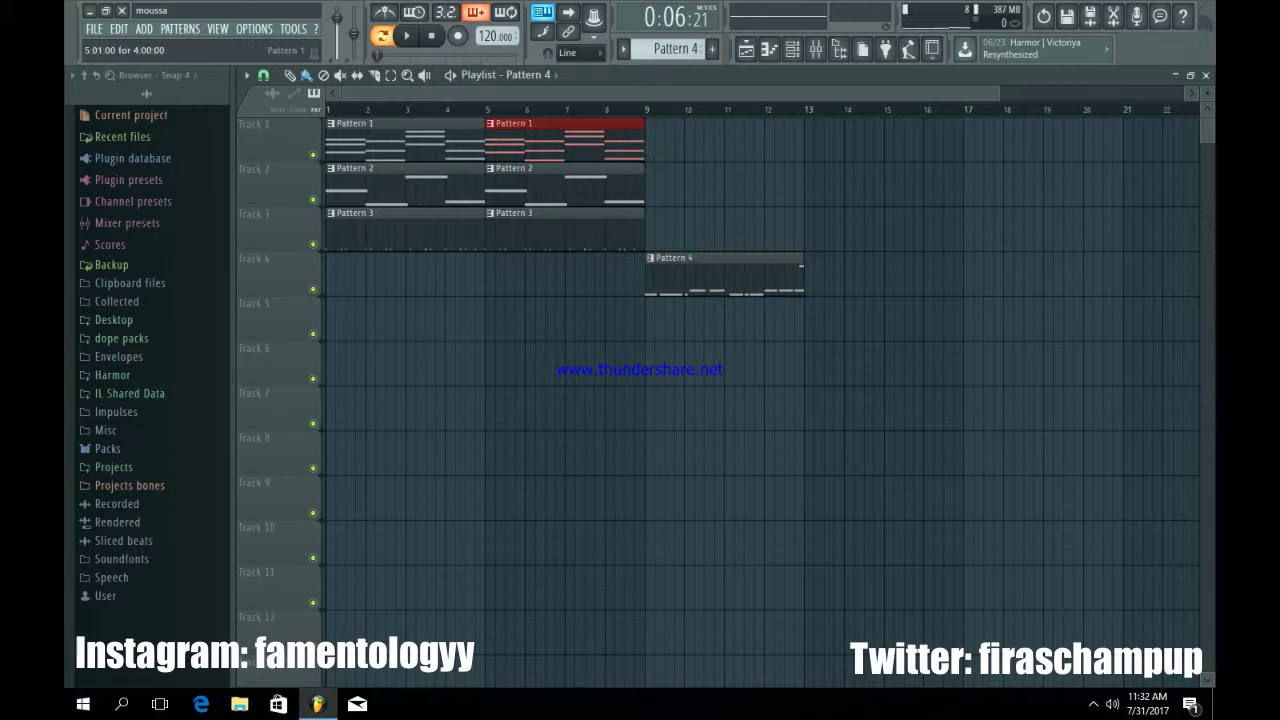
{"action": "key", "text": "ctrl+b"}
{"action": "left_click_drag", "start_coordinate": [951, 387], "coordinate": [664, 118]}
{"action": "key", "text": "ctrl+b"}
{"action": "left_click_drag", "start_coordinate": [692, 249], "coordinate": [596, 209]}
{"action": "key", "text": "ctrl+b"}
{"action": "key", "text": "ctrl+b"}
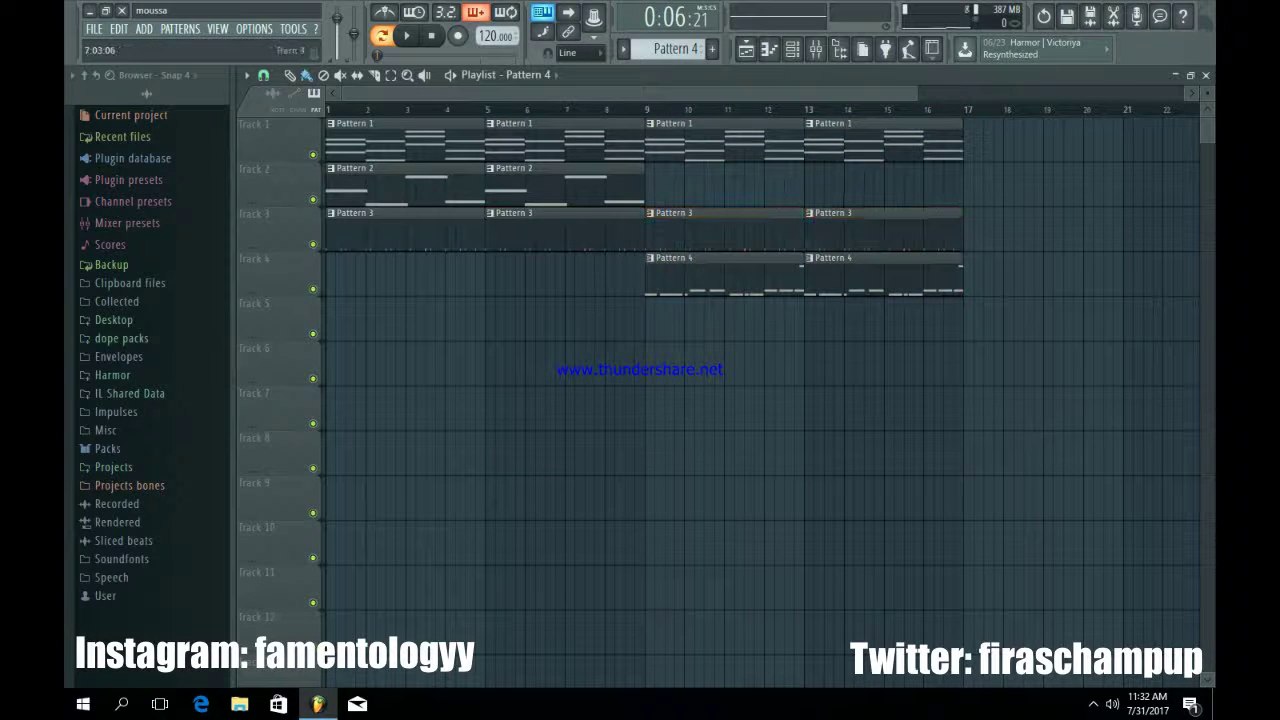
Delete the Pattern 3 clips at bars 1 and 5, and duplicate the clips of bars 9 to 16 into bars 17 to 24
{"action": "right_click", "coordinate": [440, 230]}
{"action": "right_click", "coordinate": [550, 230]}
{"action": "left_click_drag", "start_coordinate": [1017, 338], "coordinate": [686, 117]}
{"action": "key", "text": "ctrl+b"}
{"action": "key", "text": "ctrl+d"}
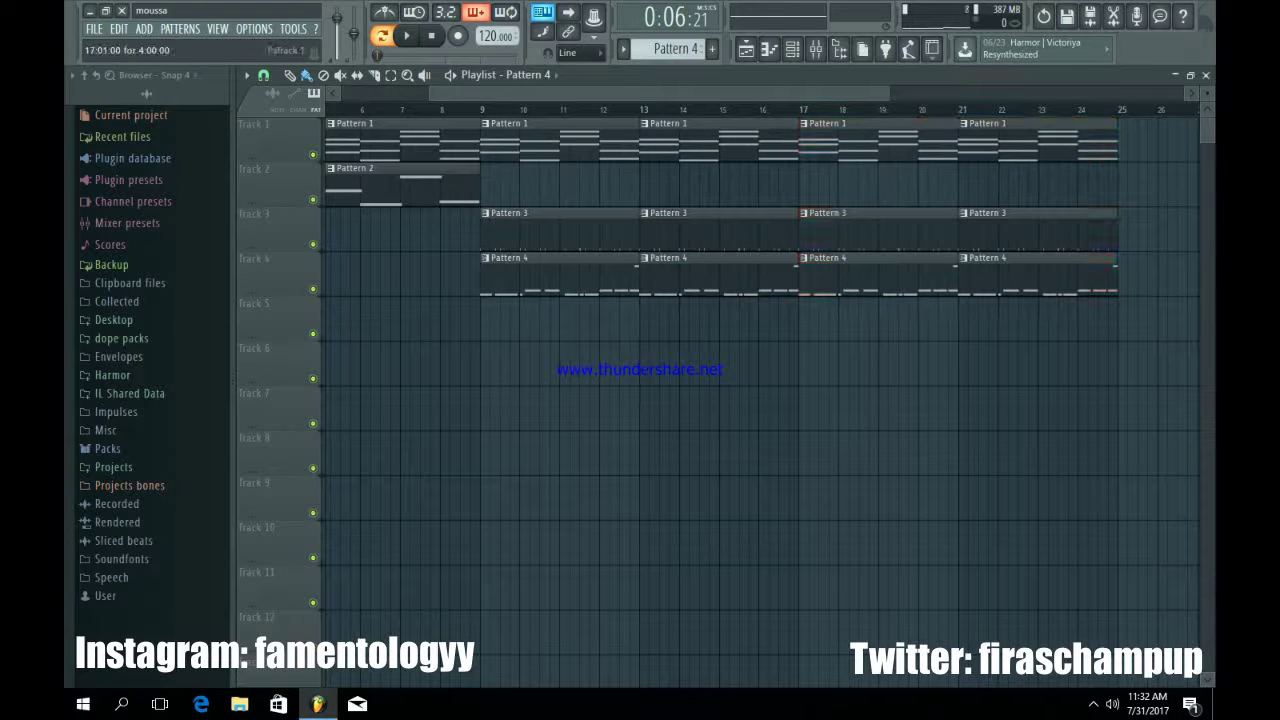
Delete the two Pattern 4 clips at bars 17 and 21 on playlist track 4
{"action": "left_click_drag", "start_coordinate": [888, 93], "coordinate": [994, 93]}
{"action": "right_click", "coordinate": [900, 276]}
{"action": "right_click", "coordinate": [785, 276]}
{"action": "left_click_drag", "start_coordinate": [785, 93], "coordinate": [696, 93]}
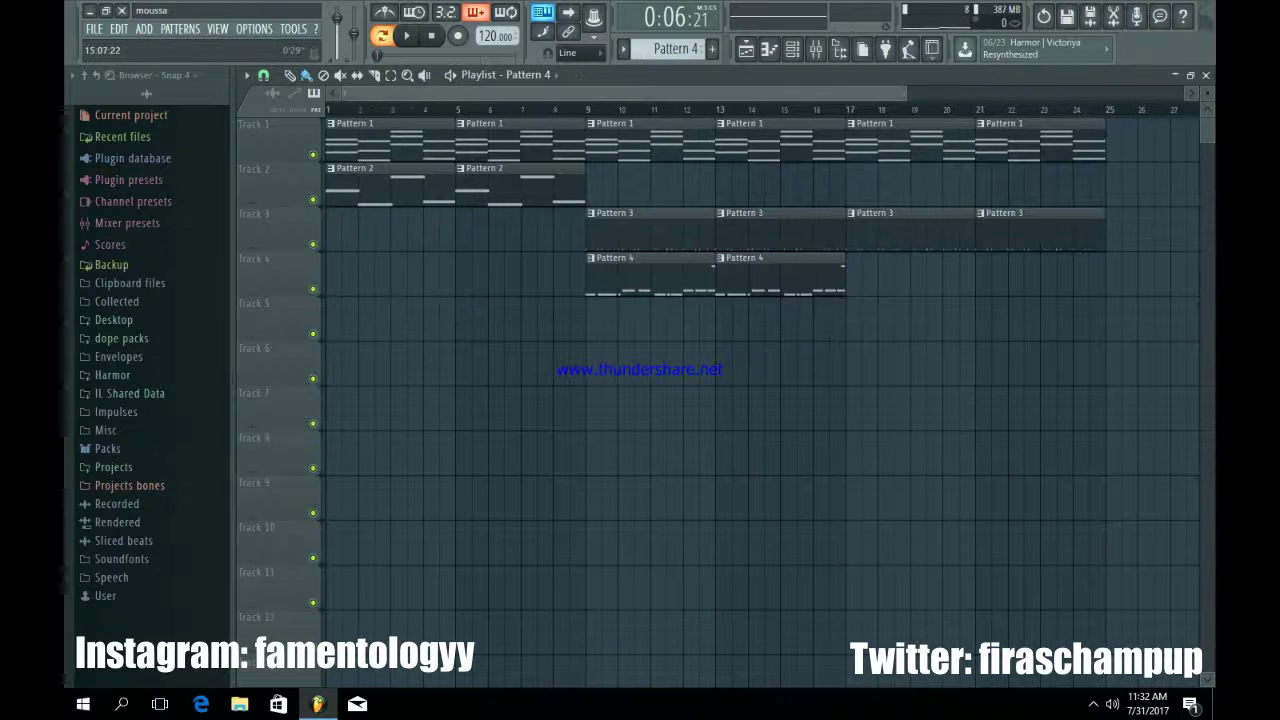
Switch to the empty Pattern 5, fill Metro HiHat every 2 steps, and open its notes in the piano roll
{"action": "left_click", "coordinate": [792, 49]}
{"action": "left_click", "coordinate": [712, 49]}
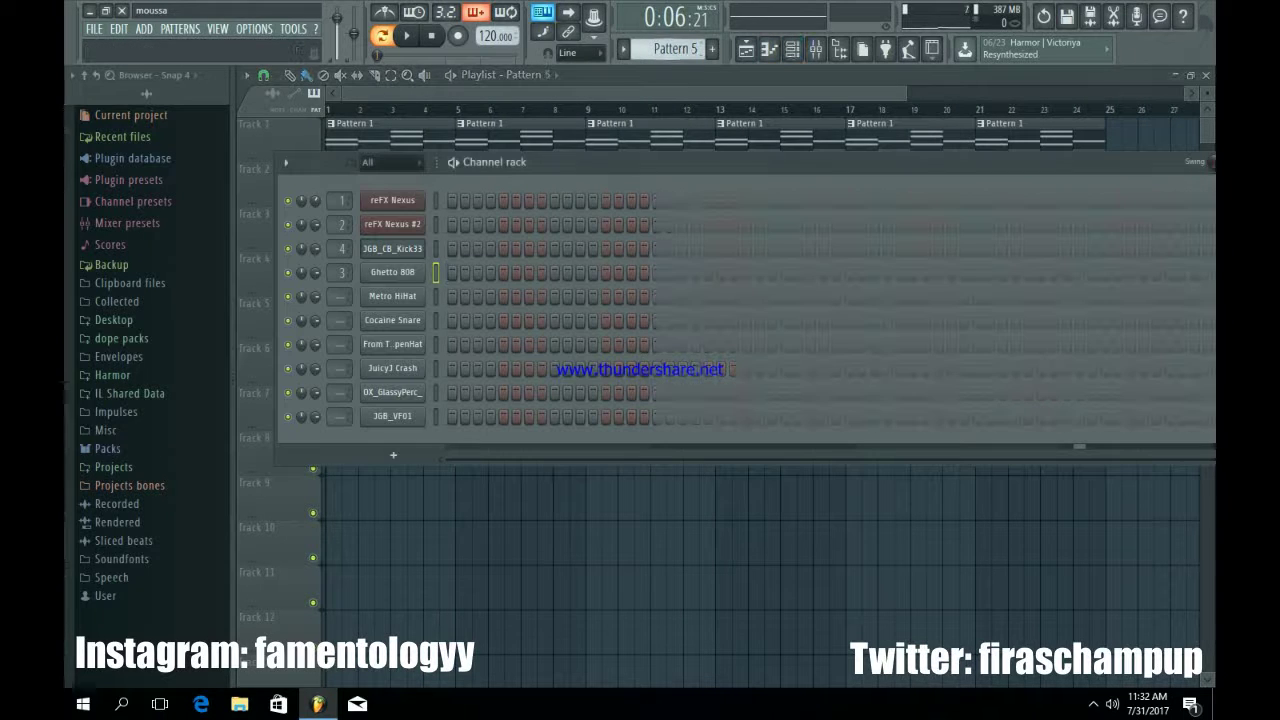
{"action": "right_click", "coordinate": [422, 294]}
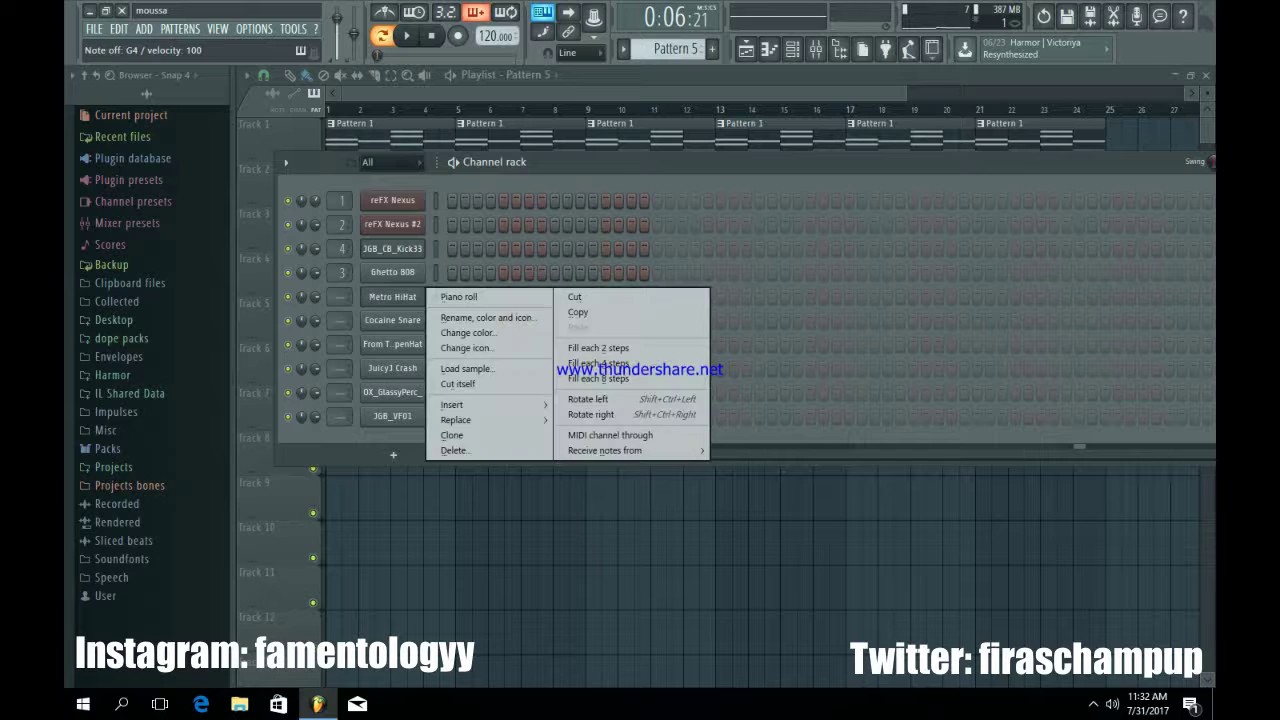
{"action": "left_click", "coordinate": [594, 346]}
{"action": "right_click", "coordinate": [422, 292]}
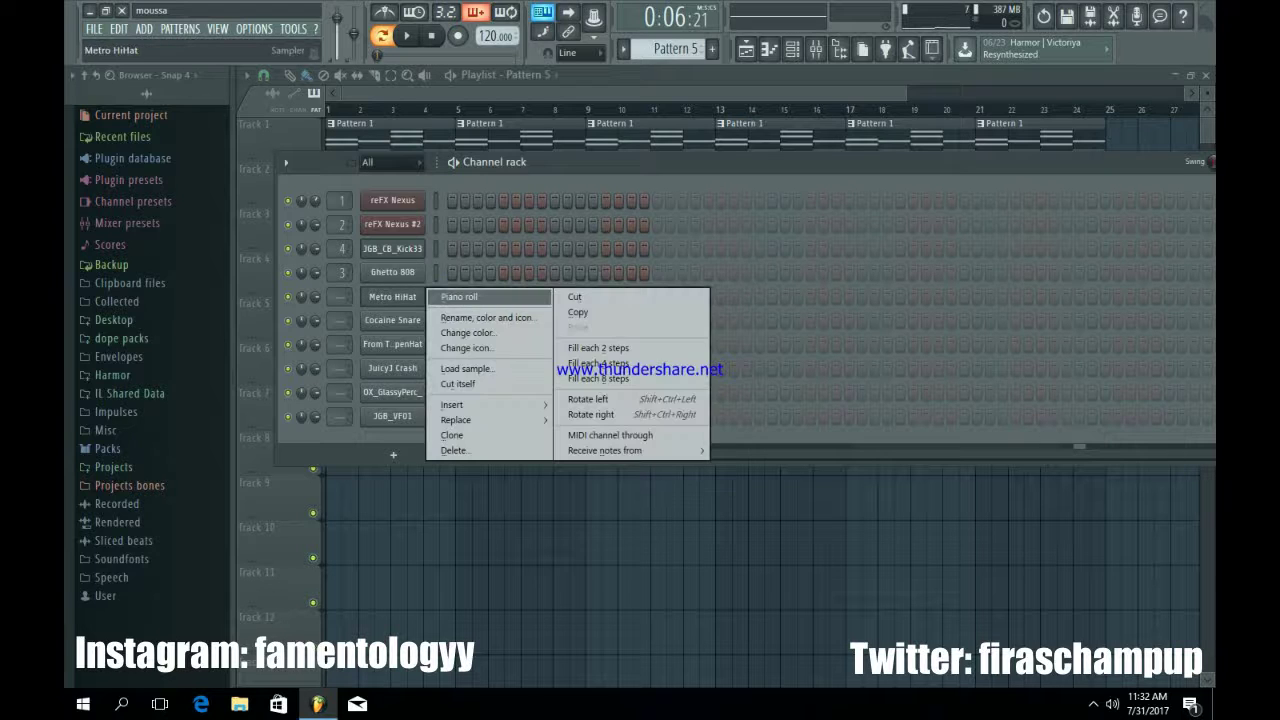
{"action": "left_click", "coordinate": [455, 297]}
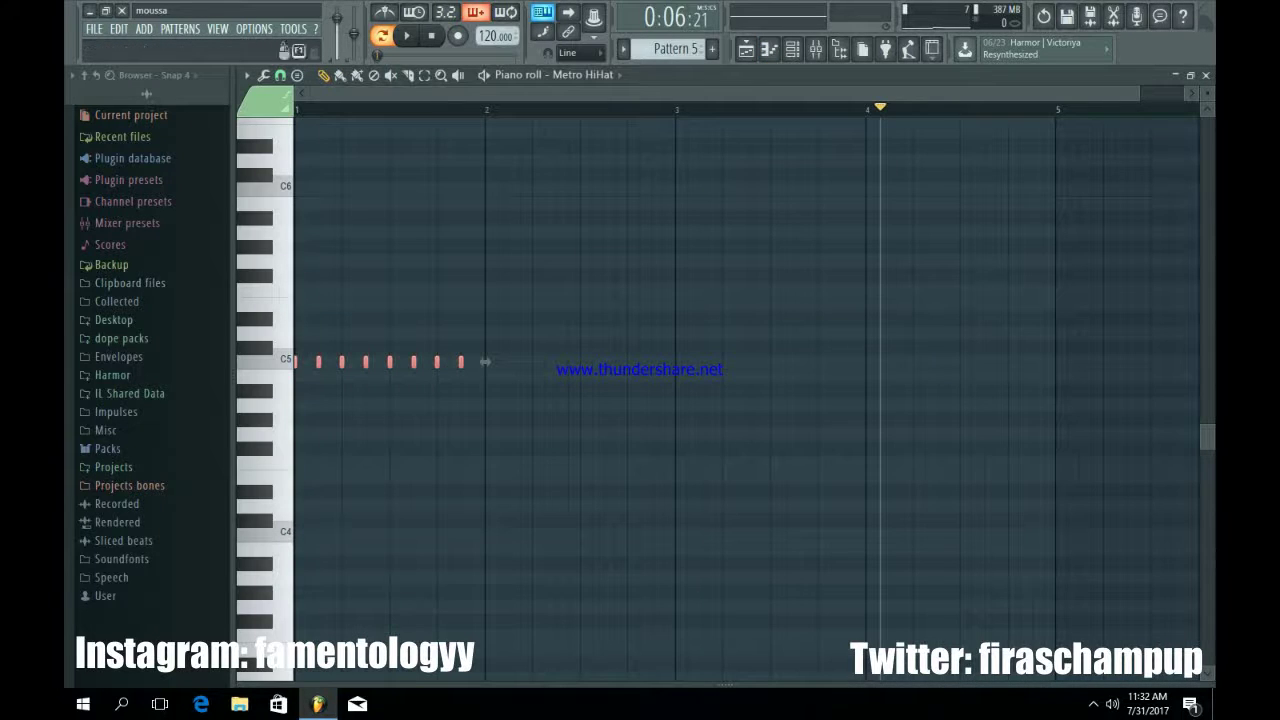
Duplicate the bar 1 Metro HiHat notes into bar 2, add a C5 note at step 2 of bar 1, and audition the pattern
{"action": "key", "text": "space"}
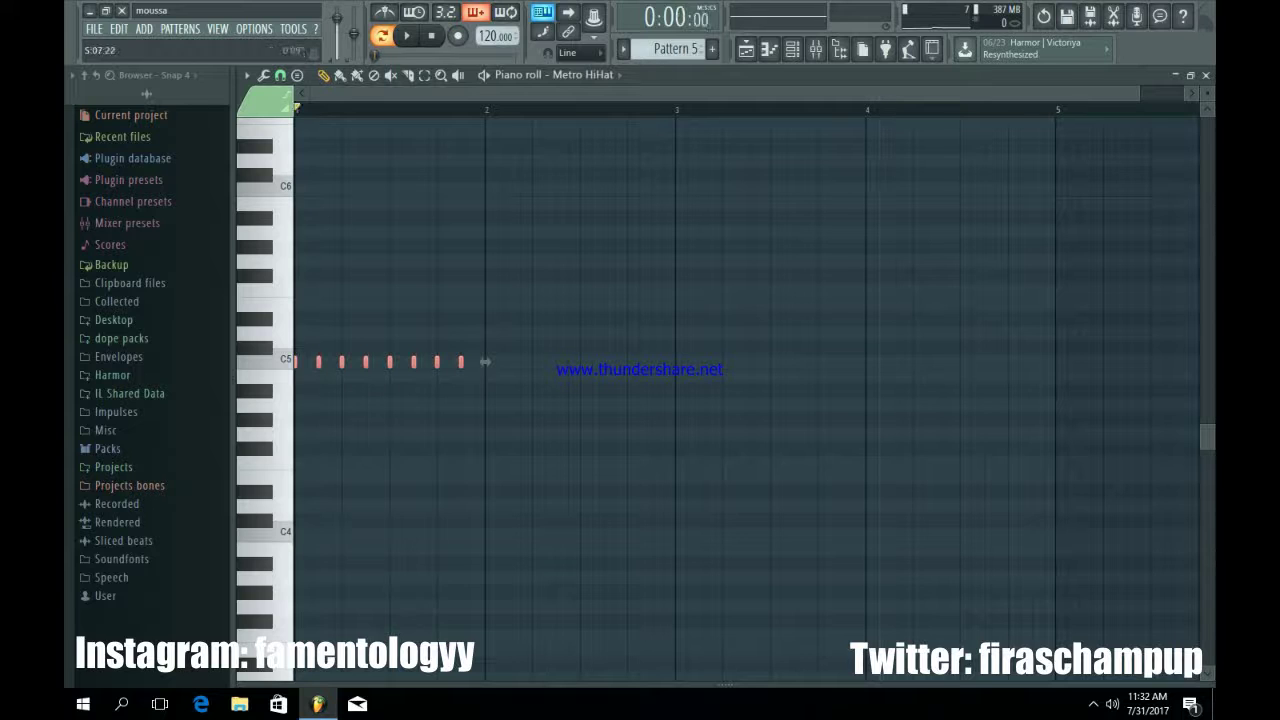
{"action": "left_click_drag", "start_coordinate": [1139, 94], "coordinate": [807, 94]}
{"action": "left_click_drag", "start_coordinate": [782, 527], "coordinate": [292, 297]}
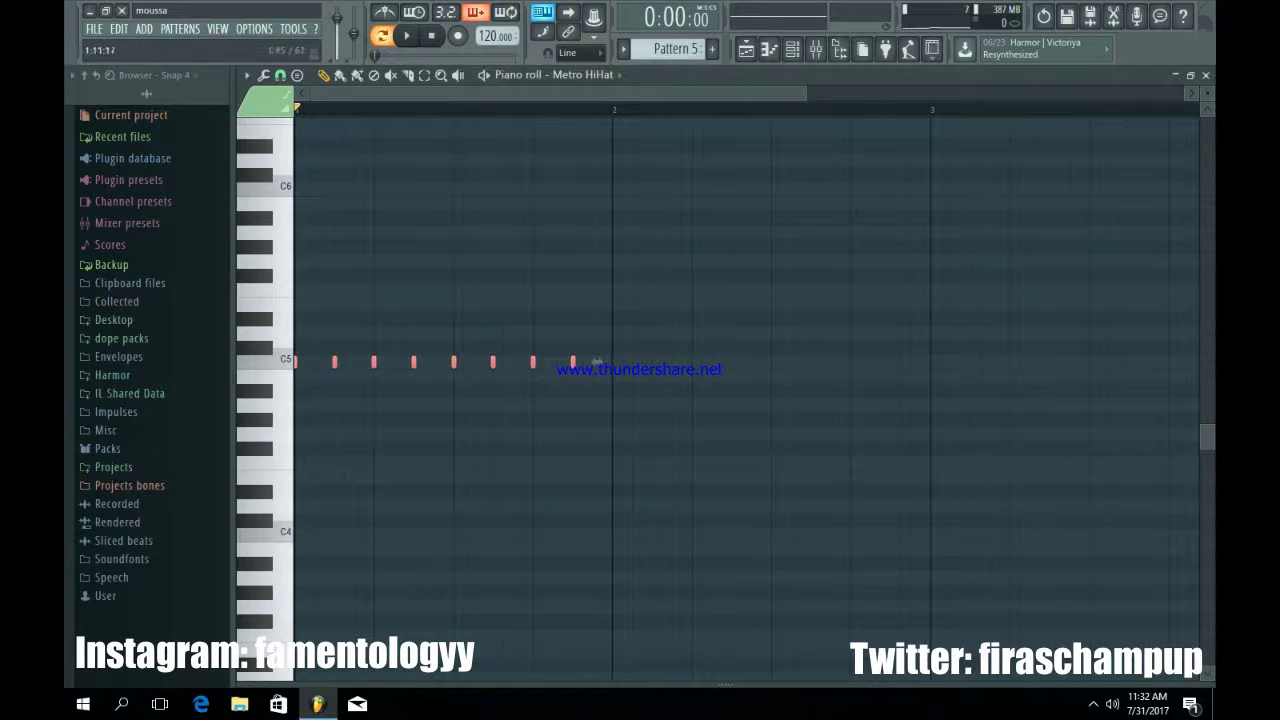
{"action": "key", "text": "ctrl+b"}
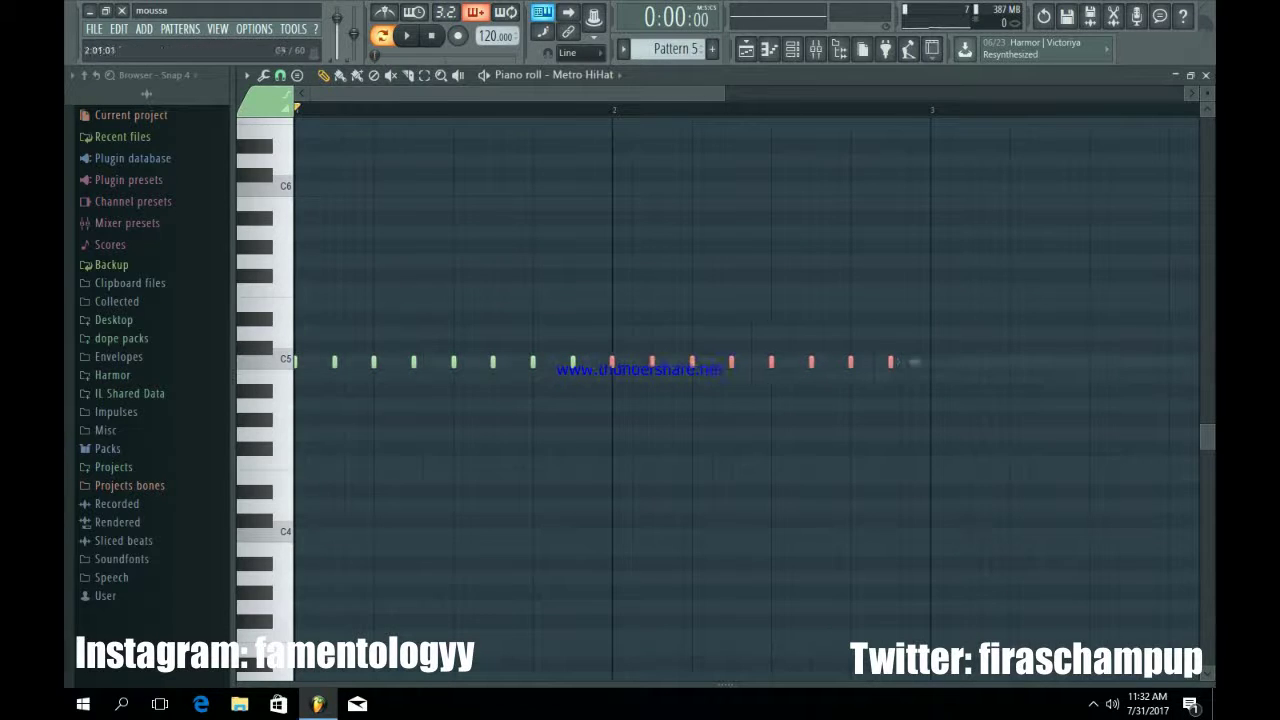
{"action": "key", "text": "space"}
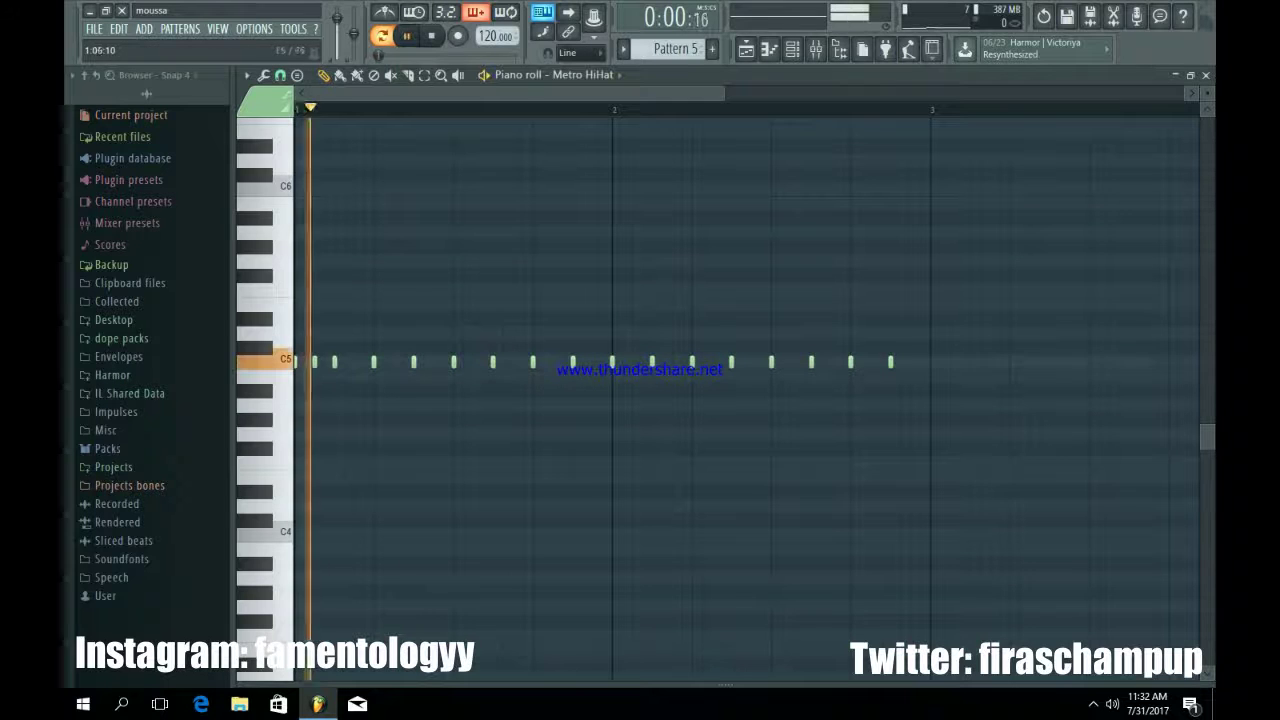
{"action": "key", "text": "space"}
Lower the three Metro HiHat notes at steps 5, 7 and 9 of bar 1 to B4, and audition the pattern
{"action": "left_click_drag", "start_coordinate": [432, 381], "coordinate": [367, 381]}
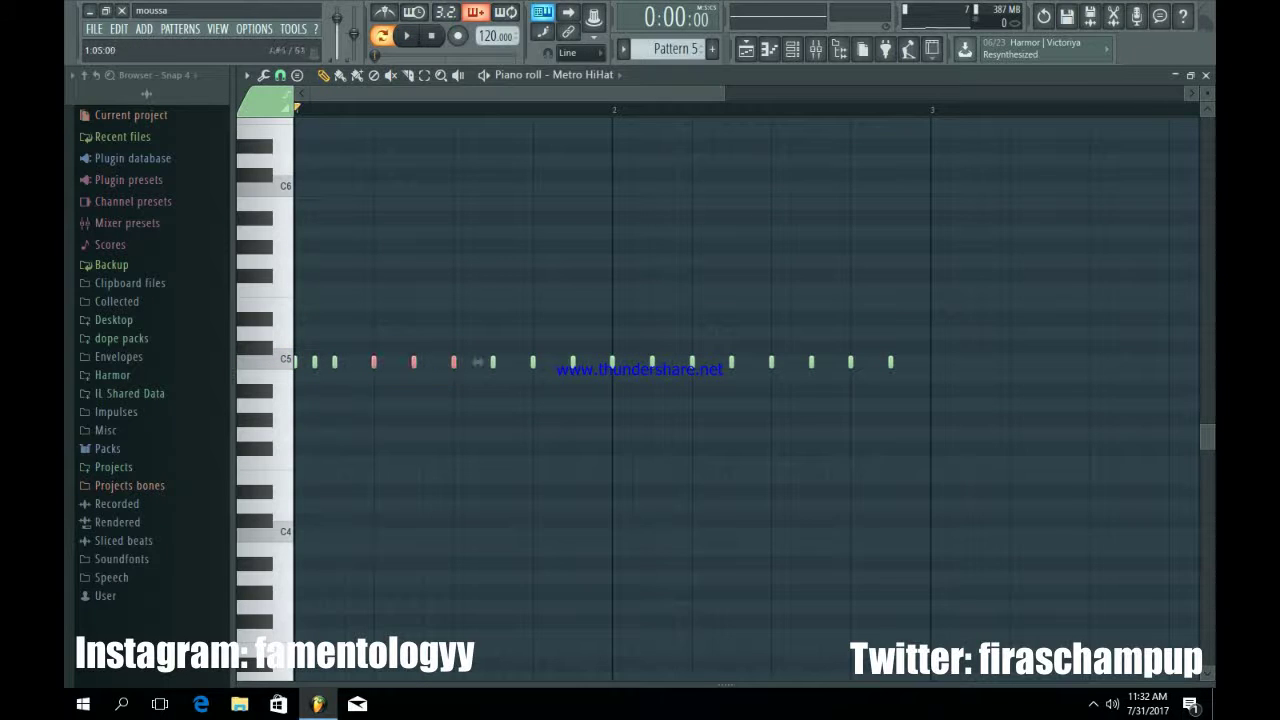
{"action": "key", "text": "space"}
{"action": "left_click", "coordinate": [574, 390], "text": "ctrl"}
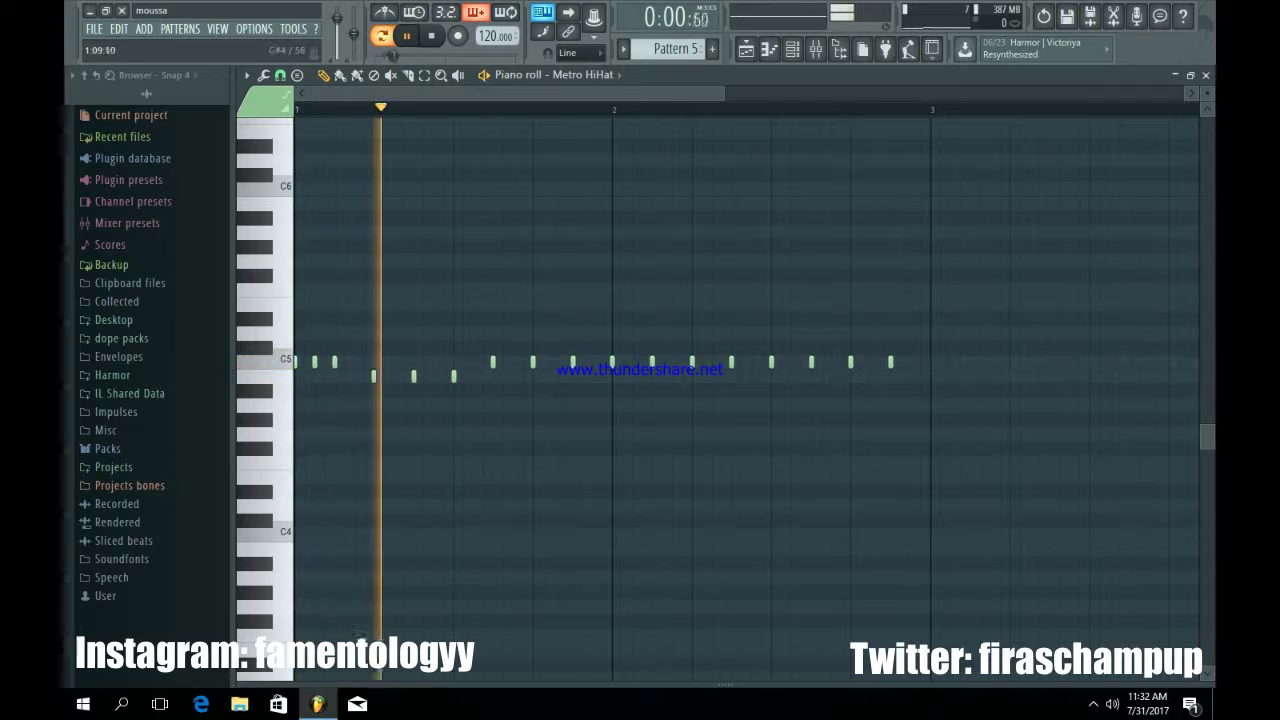
{"action": "key", "text": "space"}
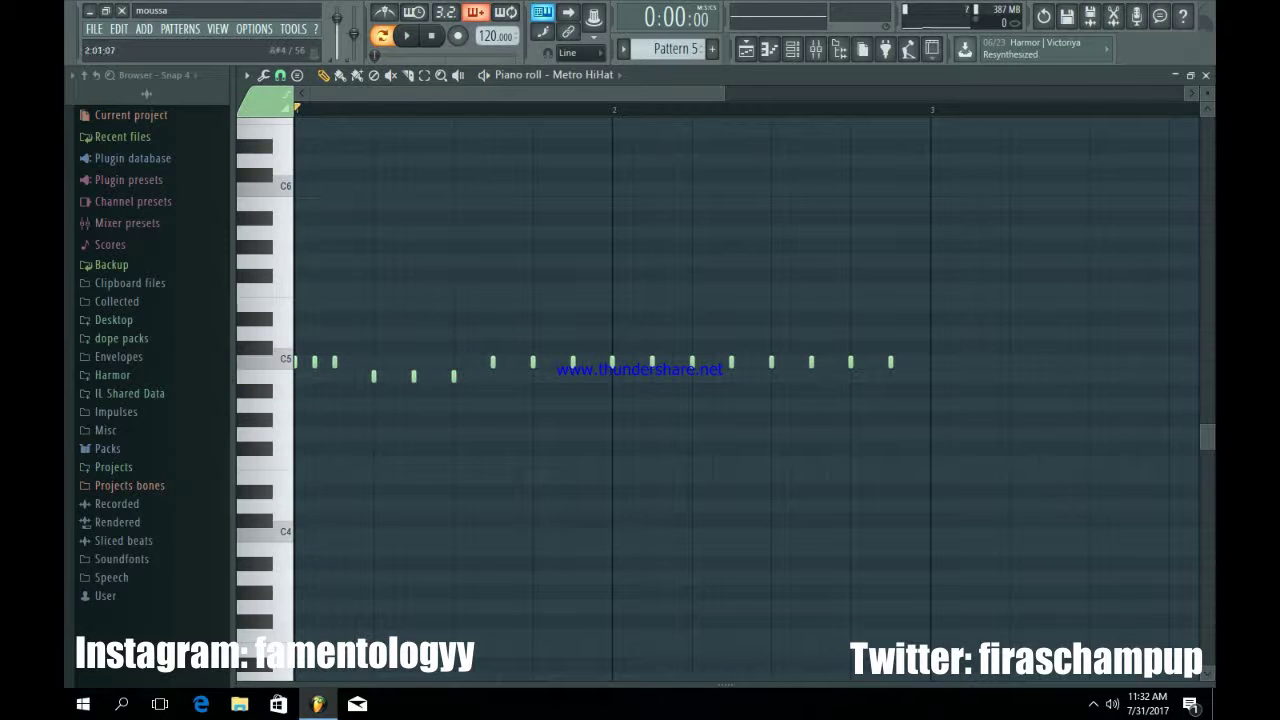
Add four Metro HiHat notes at E4 on steps 3 to 6 of bar 2 and audition the pattern
{"action": "scroll", "coordinate": [700, 430], "scroll_direction": "down", "scroll_amount": 3}
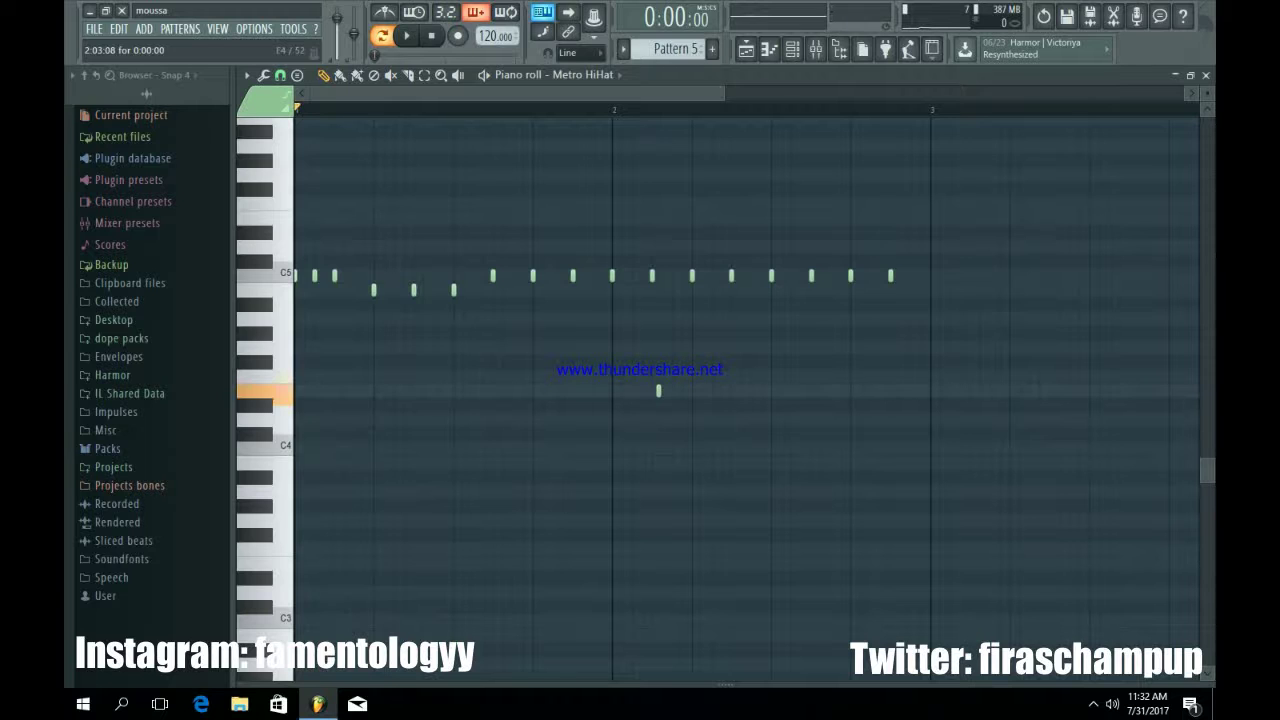
{"action": "key", "text": "space"}
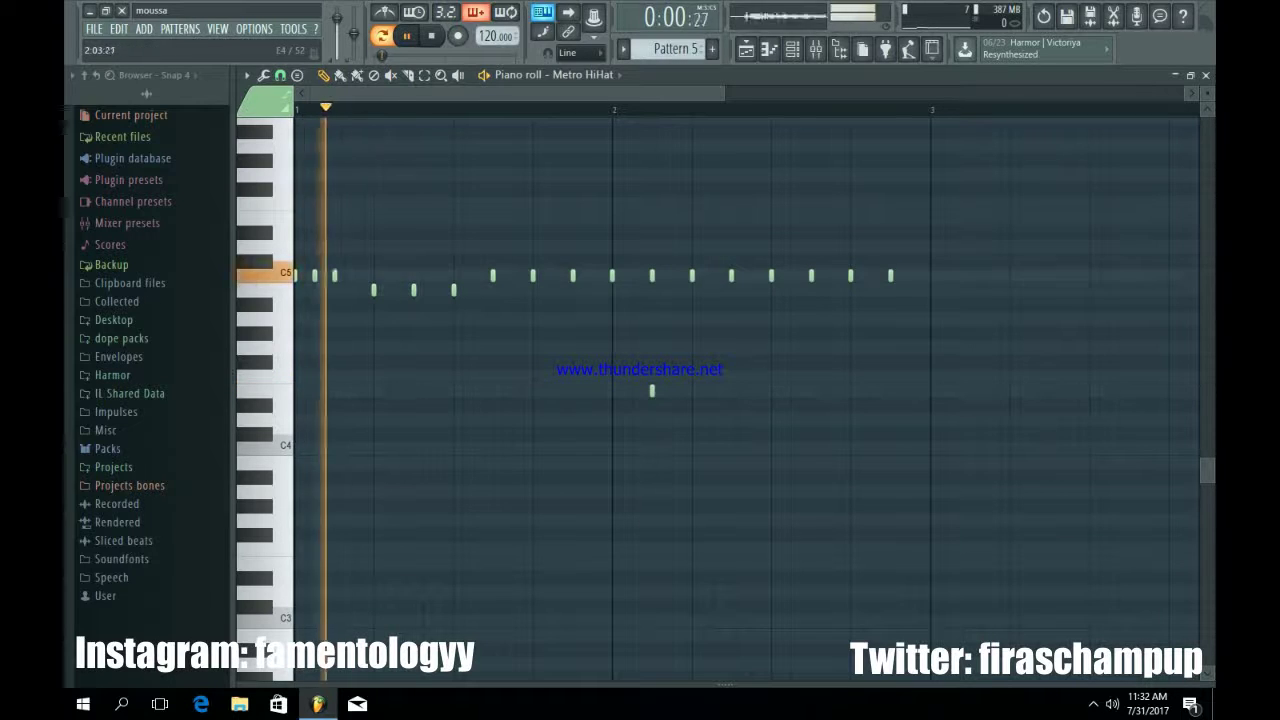
{"action": "left_click", "coordinate": [676, 391]}
{"action": "key", "text": "space"}
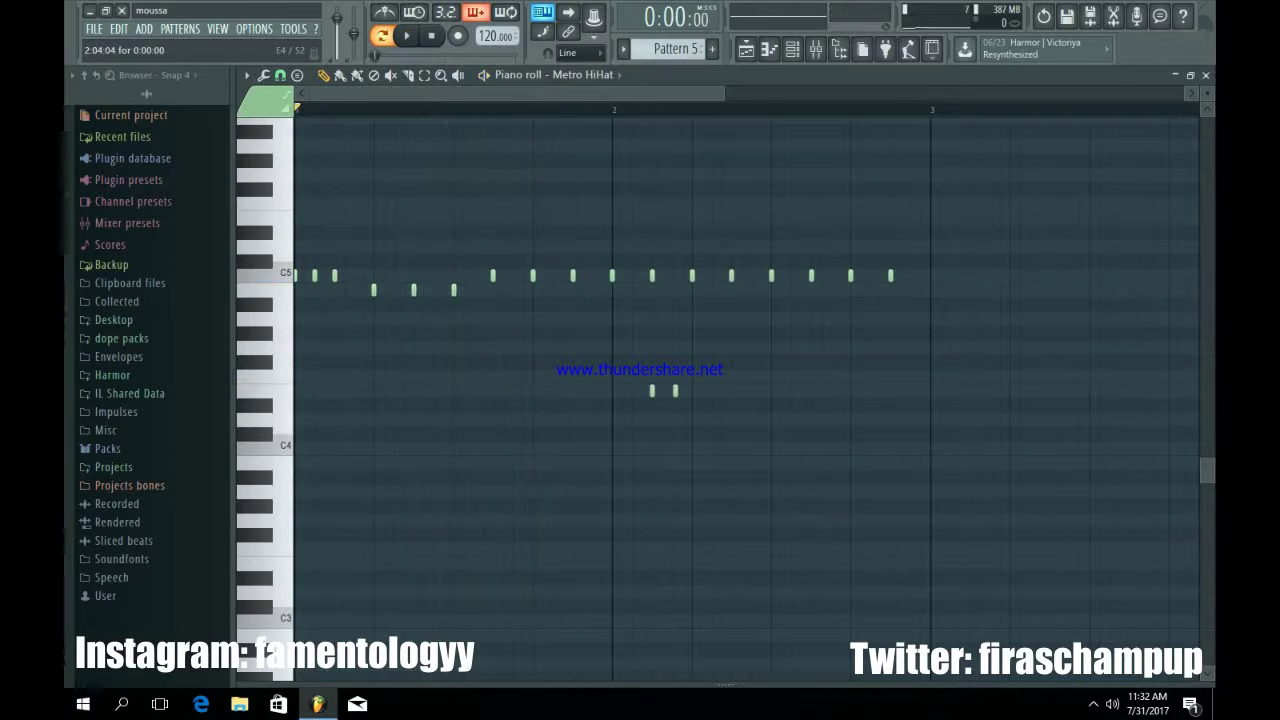
{"action": "left_click", "coordinate": [692, 391]}
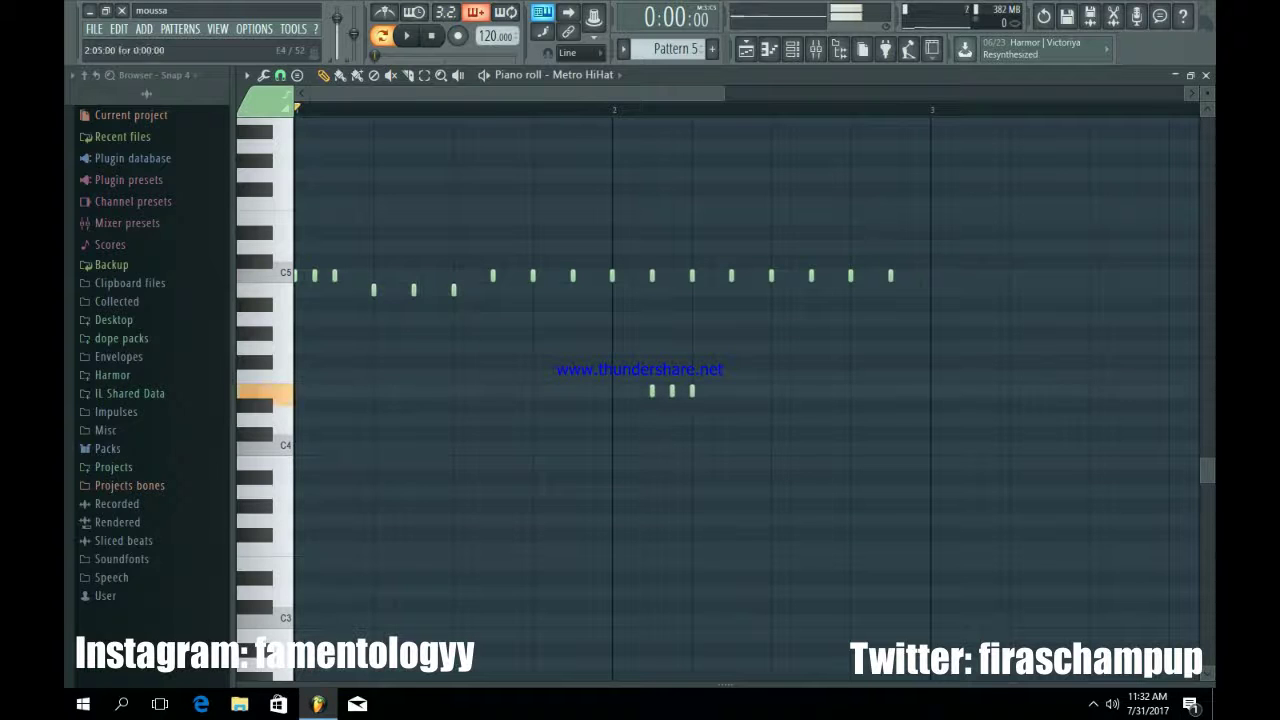
{"action": "left_click", "coordinate": [712, 391]}
{"action": "key", "text": "space"}
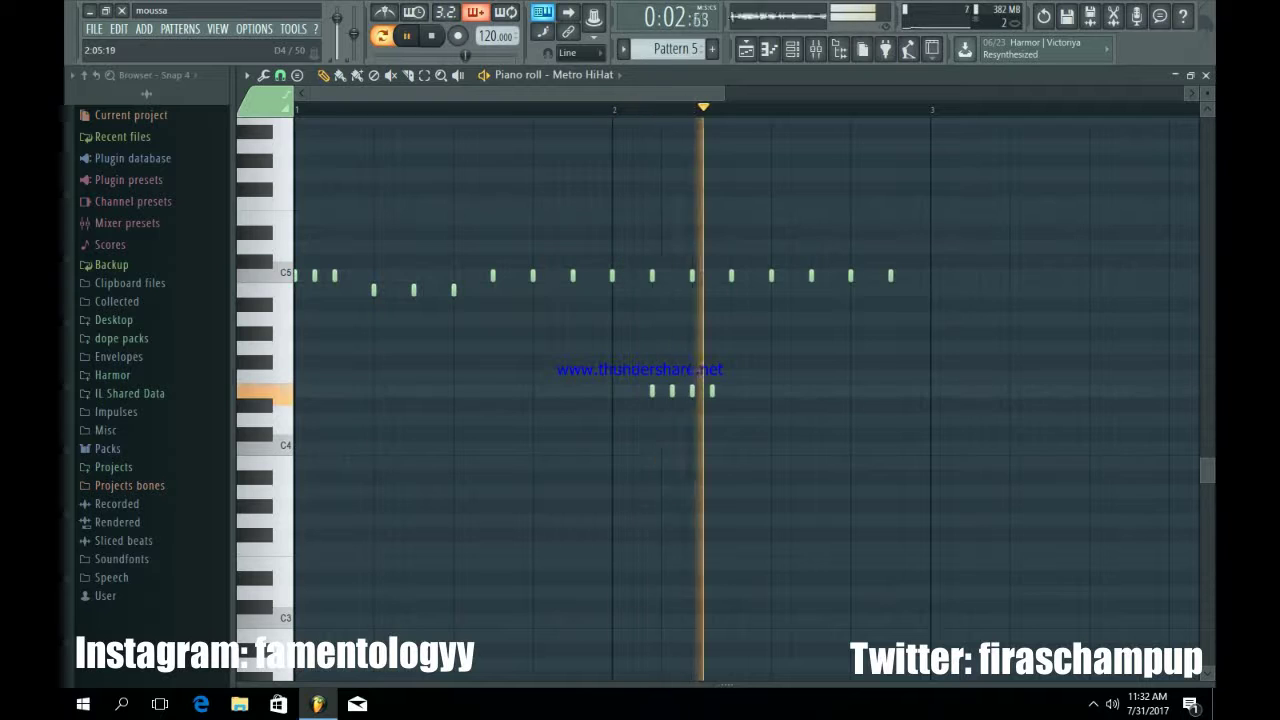
Remove the E4 note at step 4 of bar 2, move the step 6 one to step 7, and delete the C5 notes at steps 3 and 5
{"action": "right_click", "coordinate": [672, 391]}
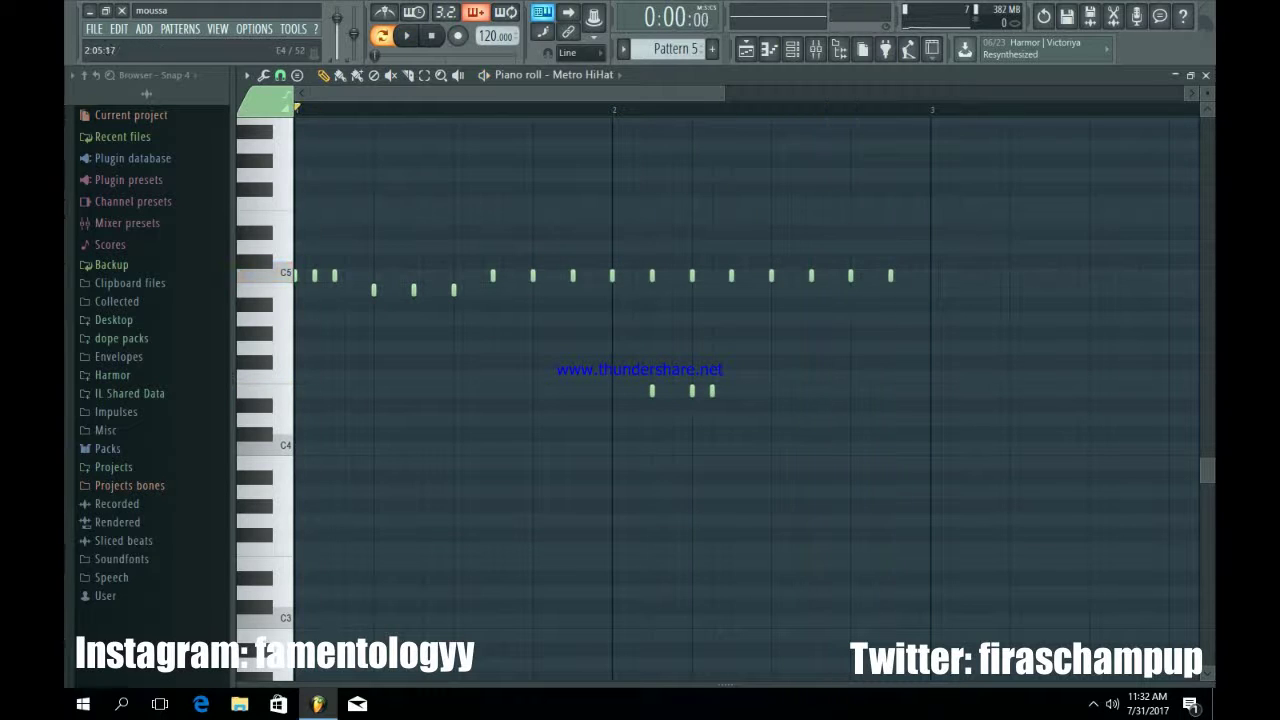
{"action": "left_click_drag", "start_coordinate": [712, 391], "coordinate": [732, 395]}
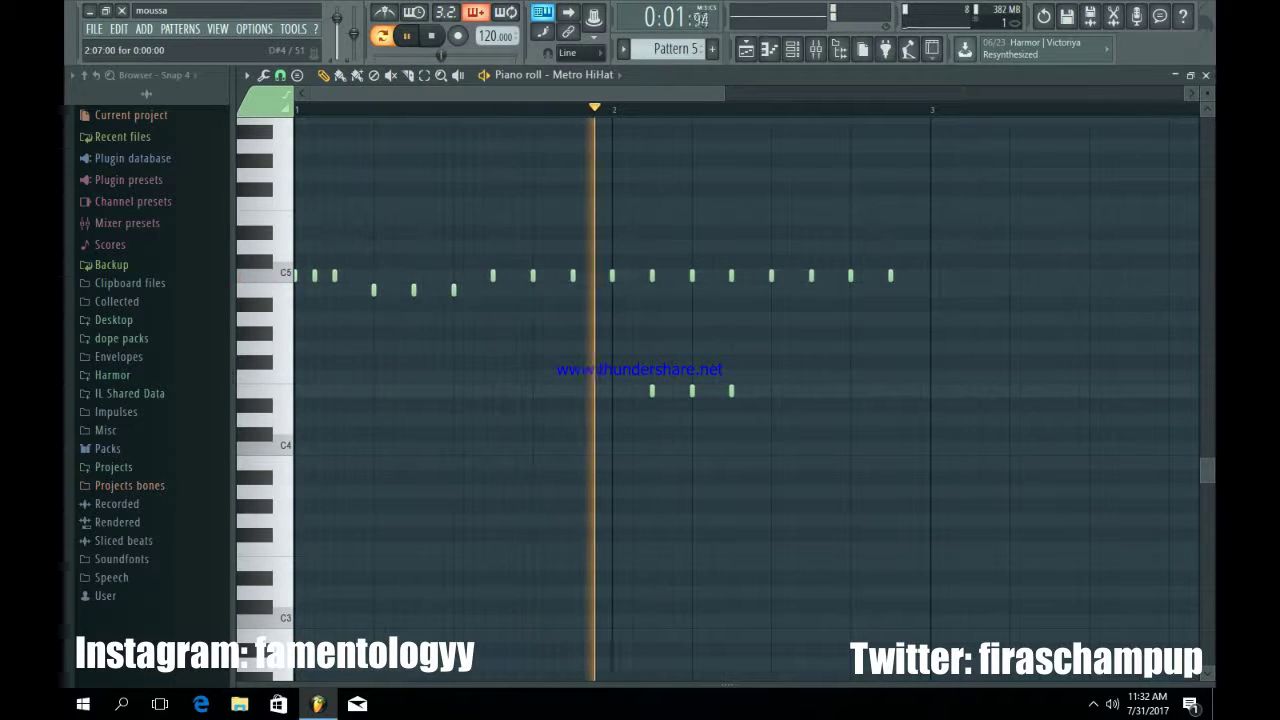
{"action": "key", "text": "space"}
{"action": "right_click", "coordinate": [692, 275]}
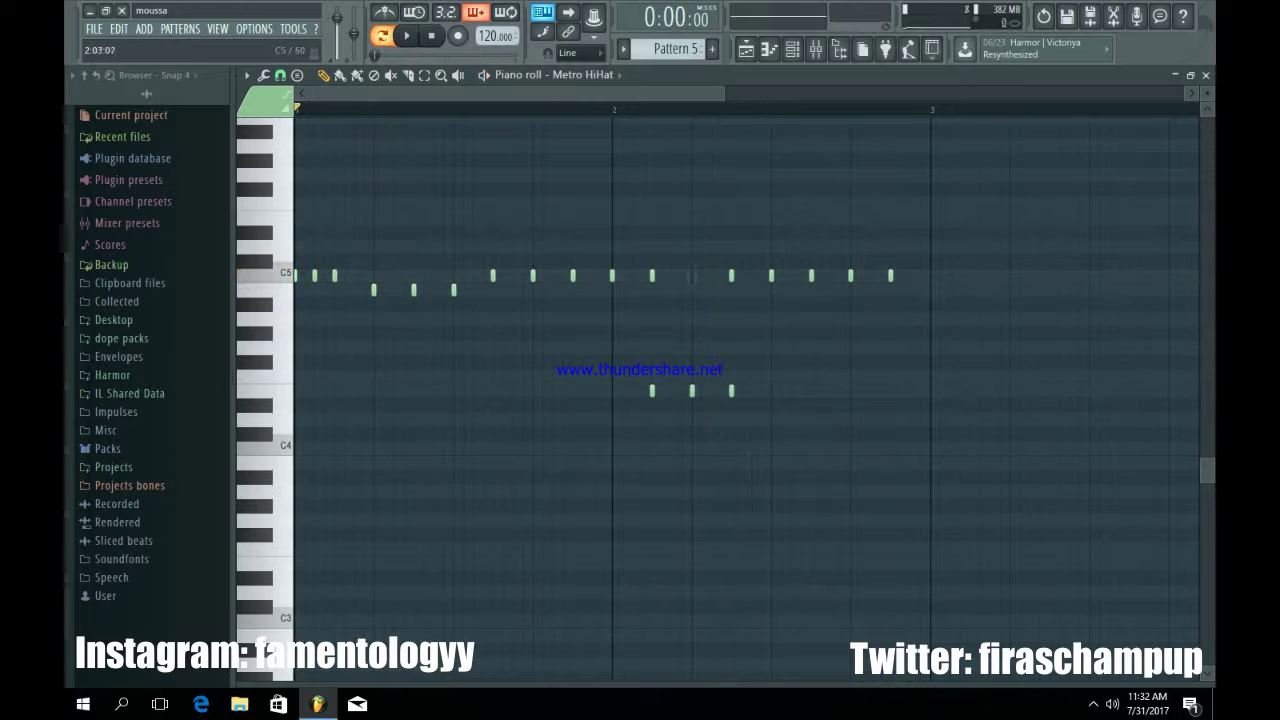
{"action": "right_click", "coordinate": [653, 275]}
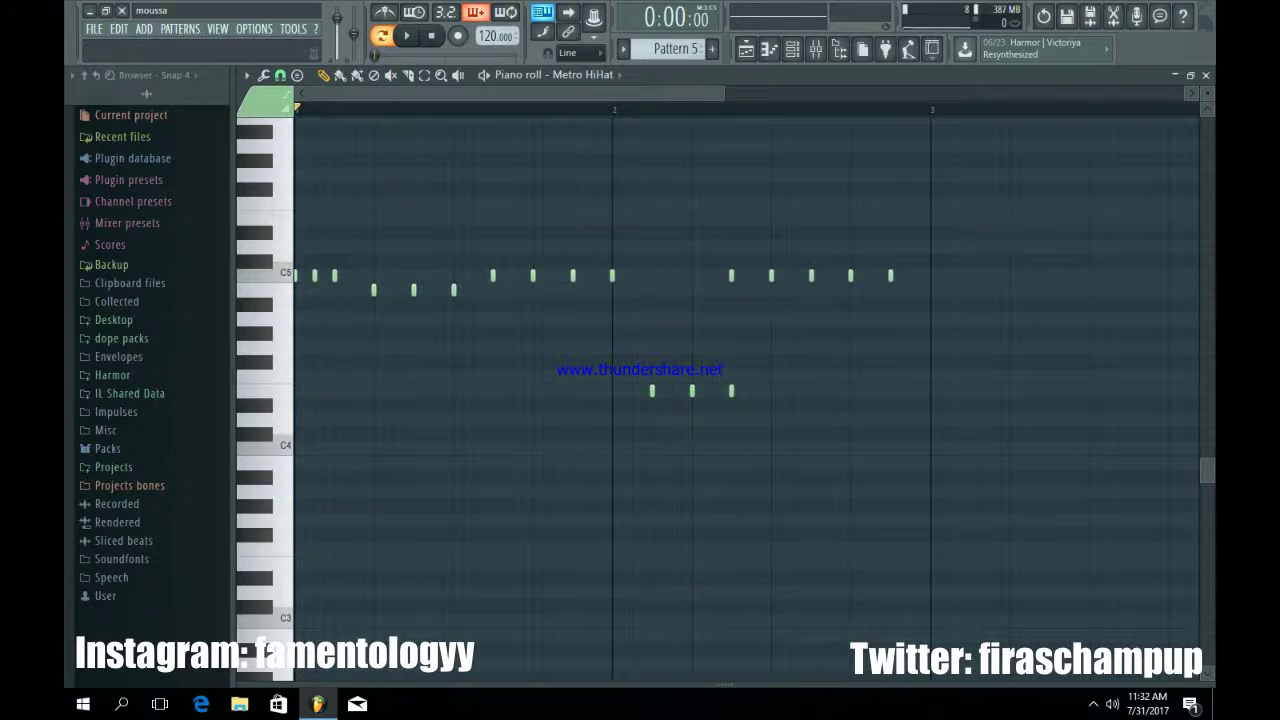
{"action": "key", "text": "space"}
Add E4 hi-hat notes at steps 4 and 8 of bar 2 and delete the C5 notes at steps 7 and 13
{"action": "scroll", "coordinate": [640, 276], "scroll_direction": "up", "scroll_amount": 3}
{"action": "scroll", "coordinate": [650, 276], "scroll_direction": "right", "scroll_amount": 3}
{"action": "key", "text": "space"}
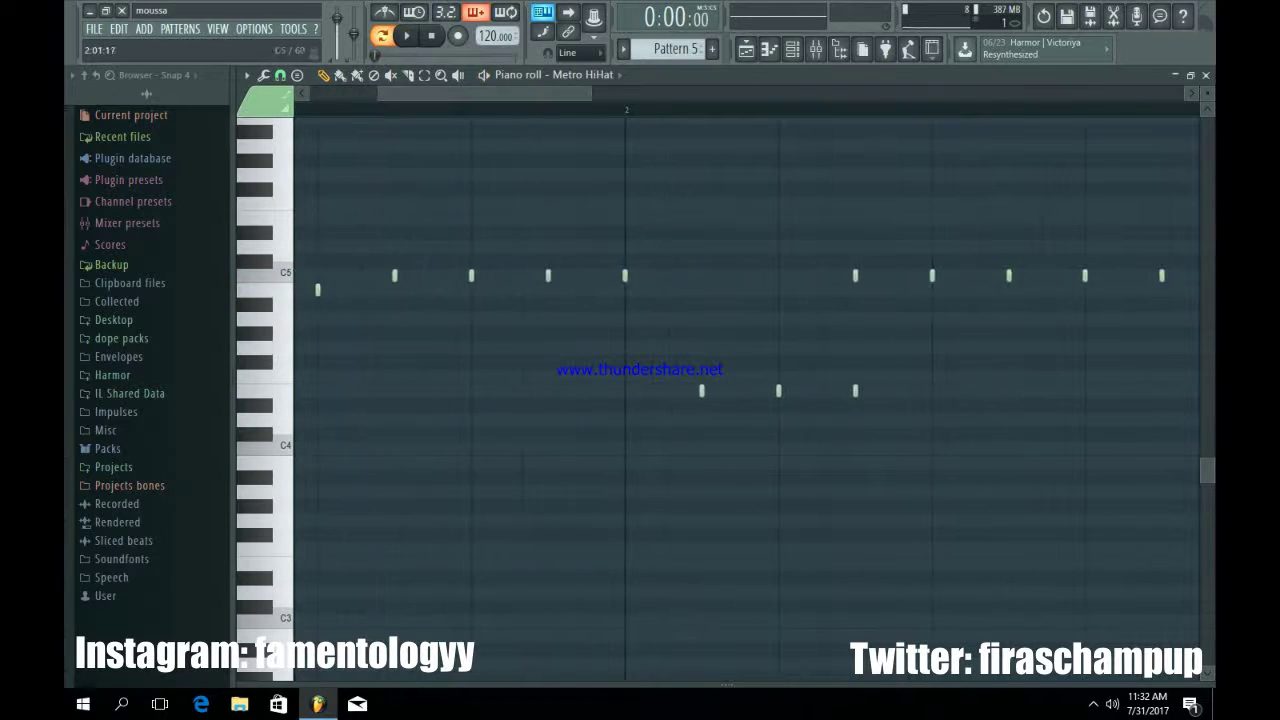
{"action": "key", "text": "space"}
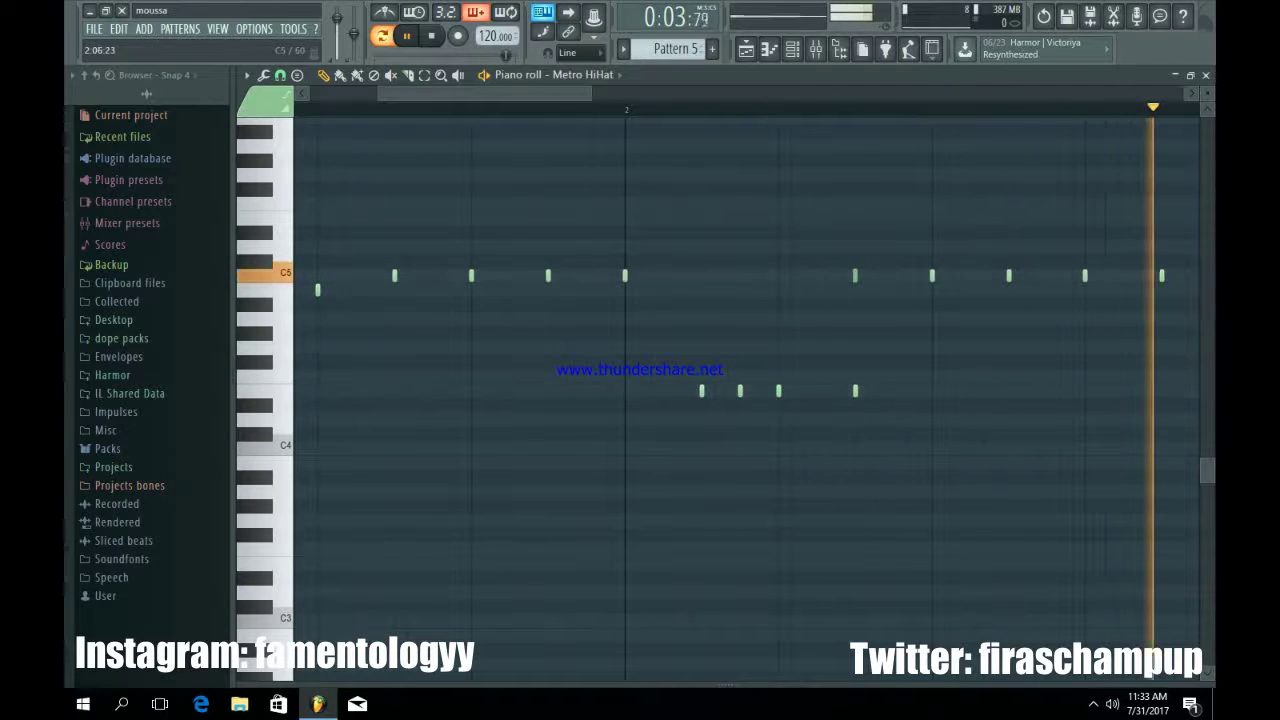
{"action": "left_click", "coordinate": [894, 391]}
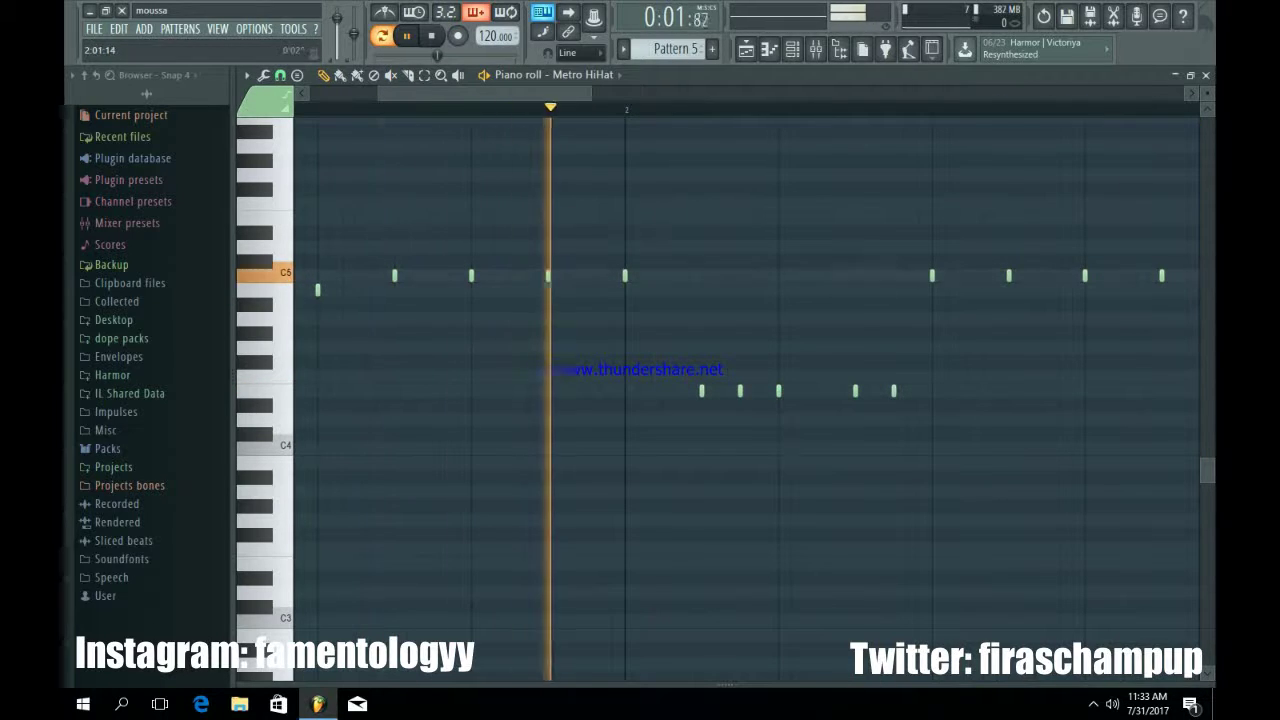
{"action": "left_click_drag", "start_coordinate": [590, 93], "coordinate": [762, 93]}
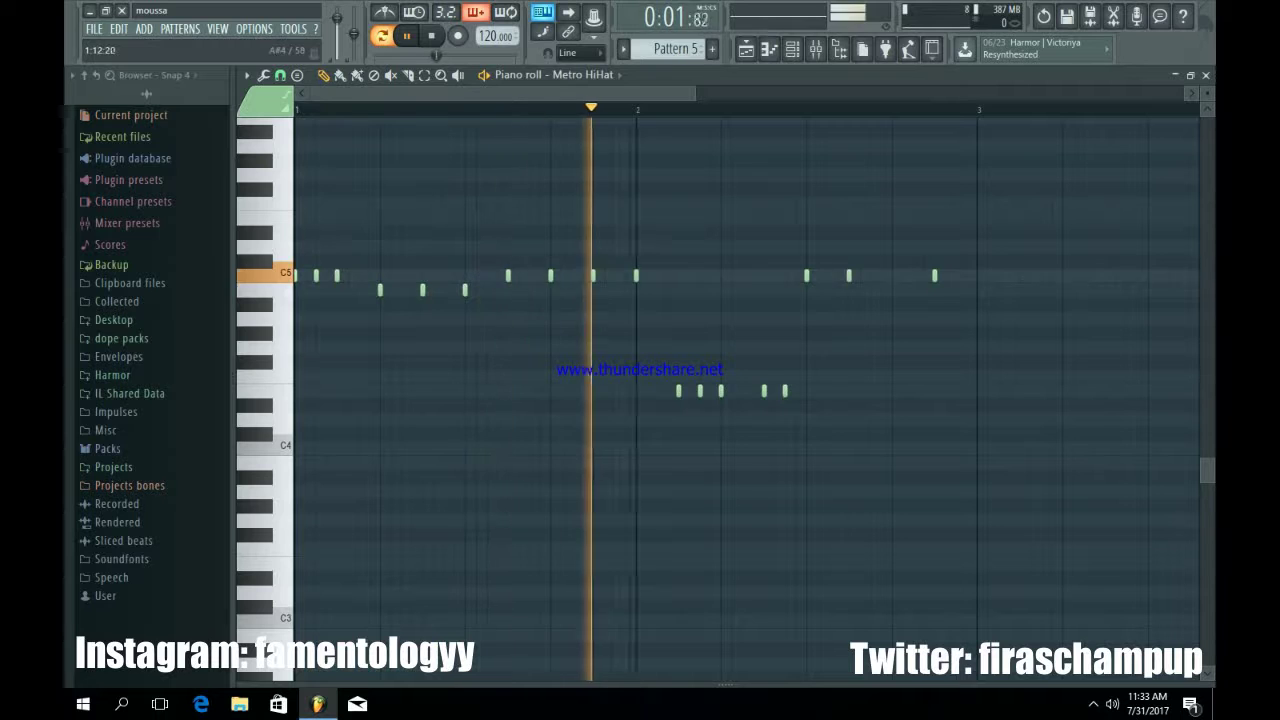
Route the Metro HiHat channel to mixer track 5 and lower its level to about 73% (-6.5 dB)
{"action": "left_click", "coordinate": [792, 49]}
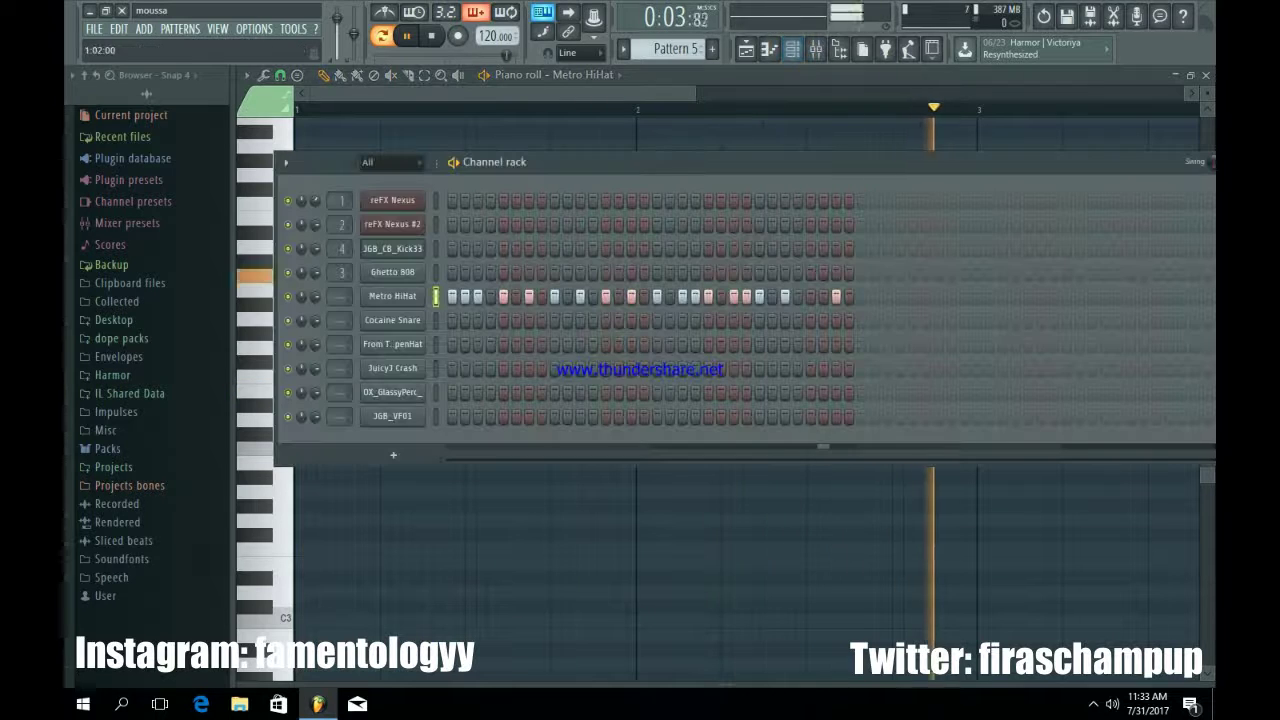
{"action": "left_click", "coordinate": [389, 297]}
{"action": "key", "text": "F9"}
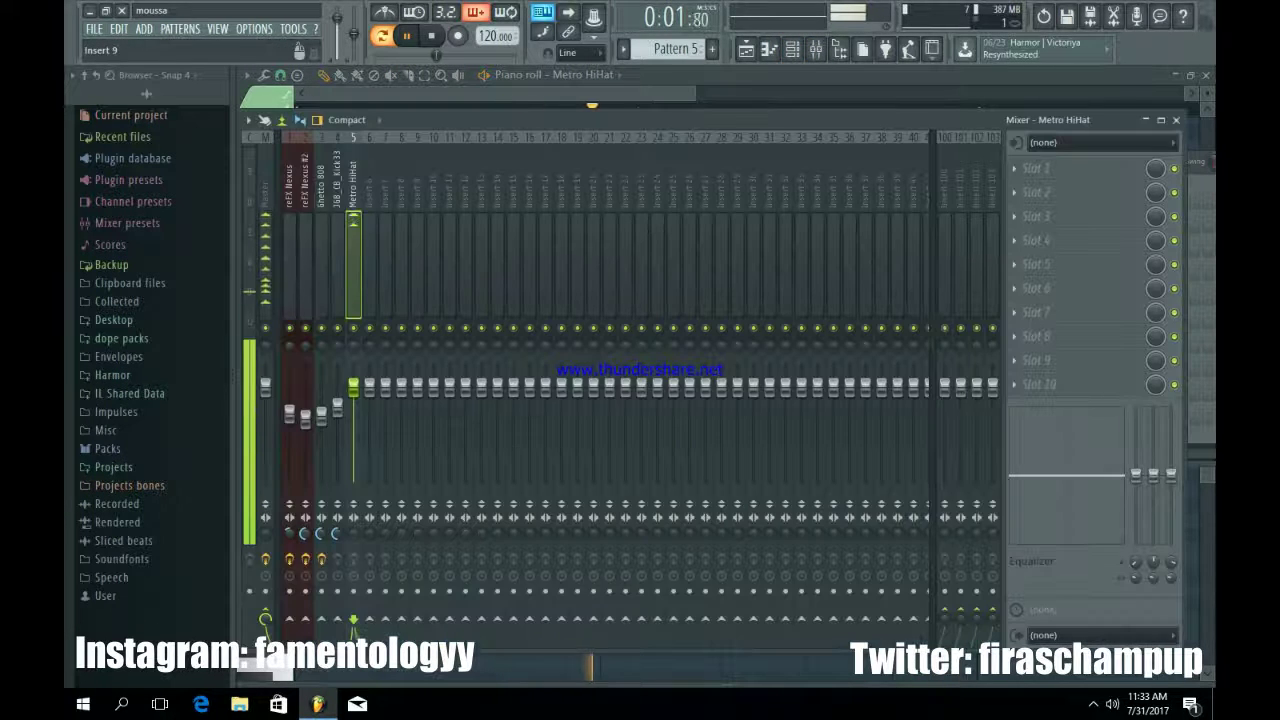
{"action": "left_click_drag", "start_coordinate": [353, 387], "coordinate": [353, 413]}
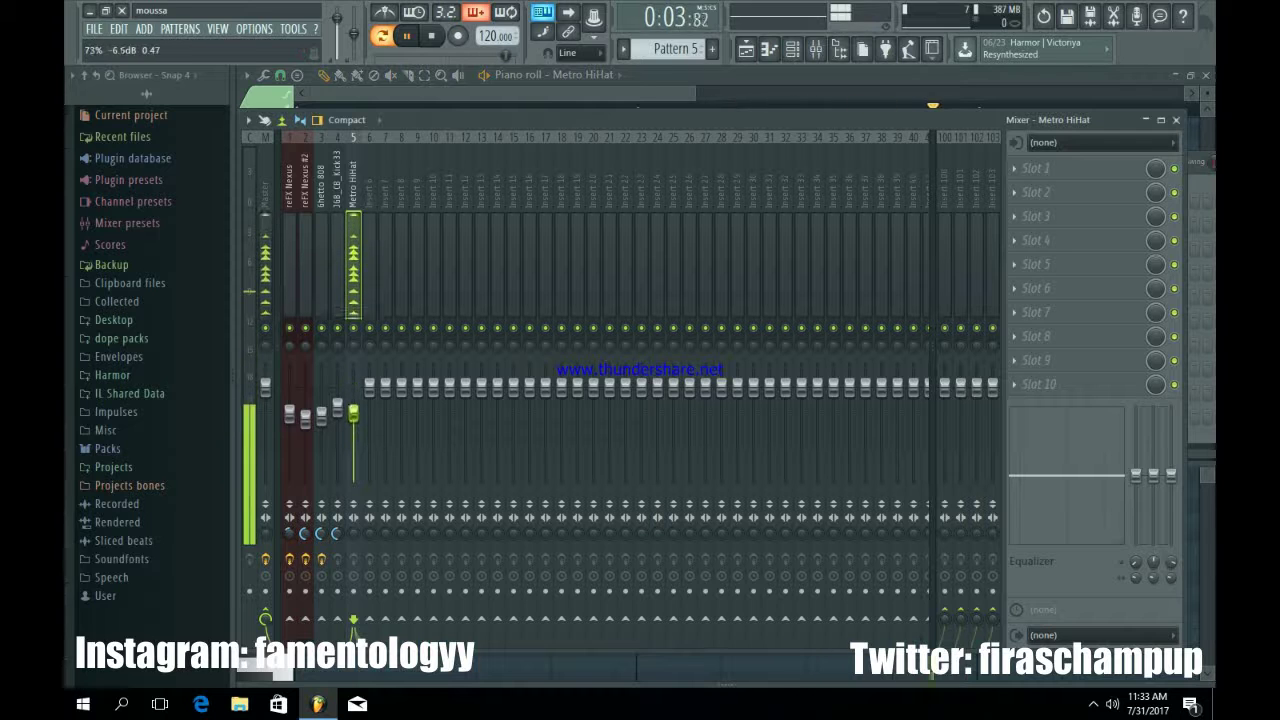
Load Fruity Stereo Shaper into the first effect slot of the Metro HiHat track and apply a preset from its Effects category
{"action": "left_click", "coordinate": [1036, 168]}
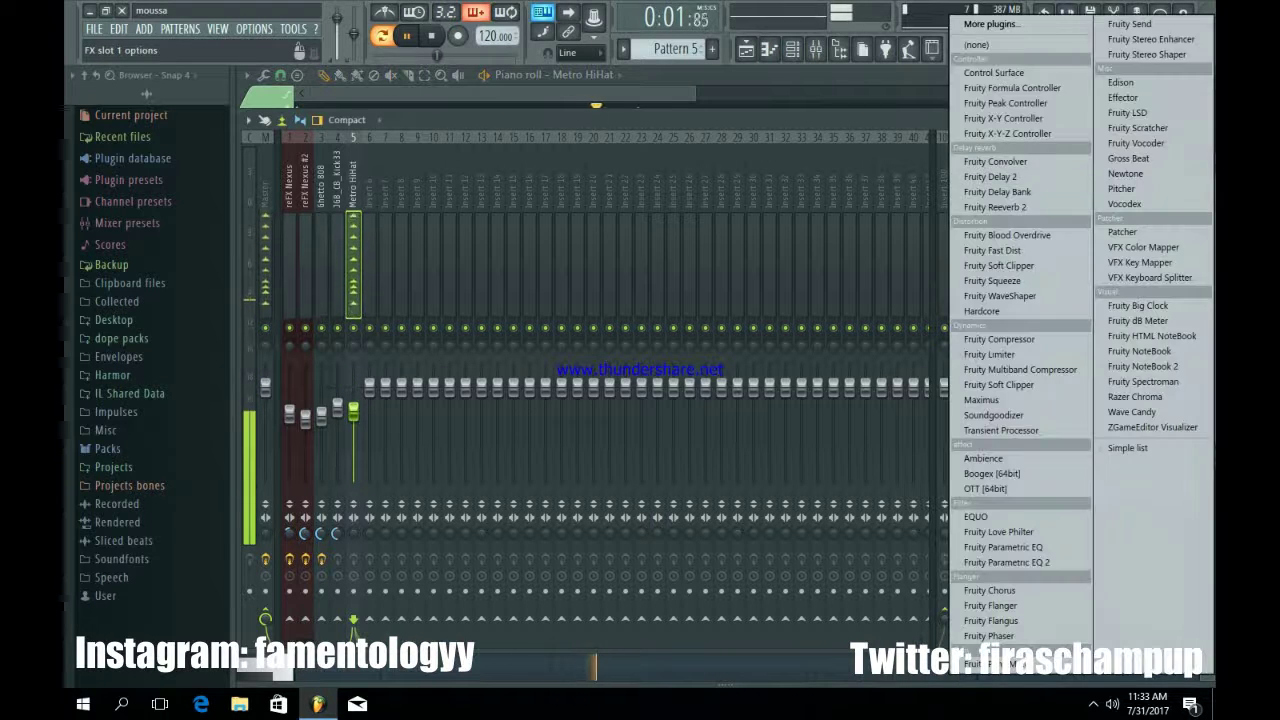
{"action": "left_click", "coordinate": [1135, 49]}
{"action": "right_click", "coordinate": [506, 233]}
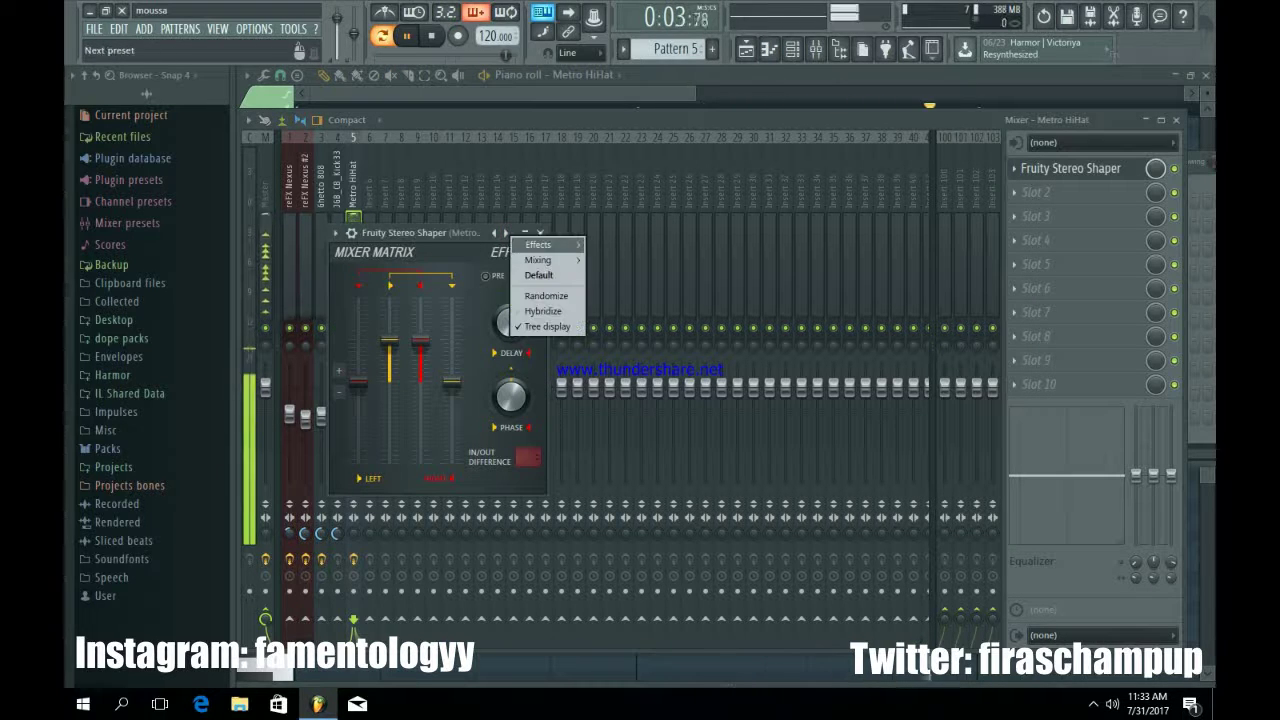
{"action": "mouse_move", "coordinate": [540, 245]}
{"action": "left_click", "coordinate": [594, 366]}
{"action": "left_click", "coordinate": [539, 233]}
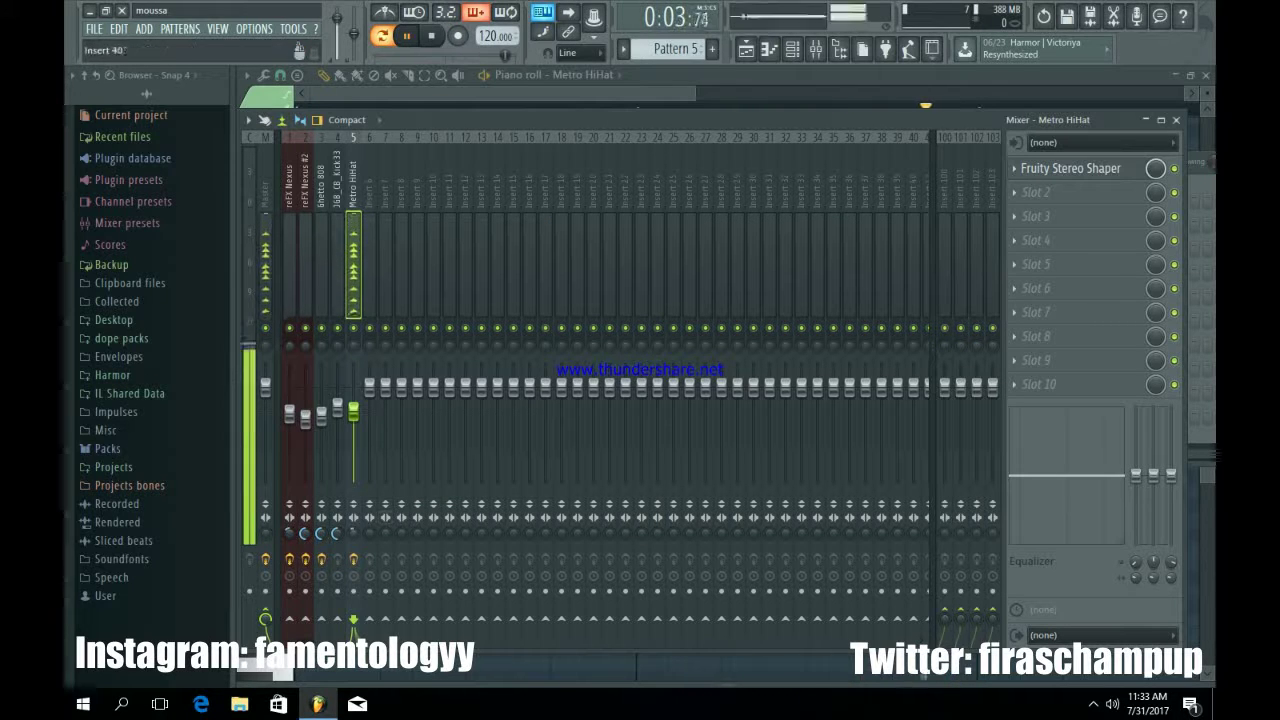
Load Fruity parametric EQ 2 into slot 2 of the Metro HiHat track and pull band 1 down to cut the low frequencies
{"action": "left_click", "coordinate": [1036, 192]}
{"action": "left_click", "coordinate": [1000, 563]}
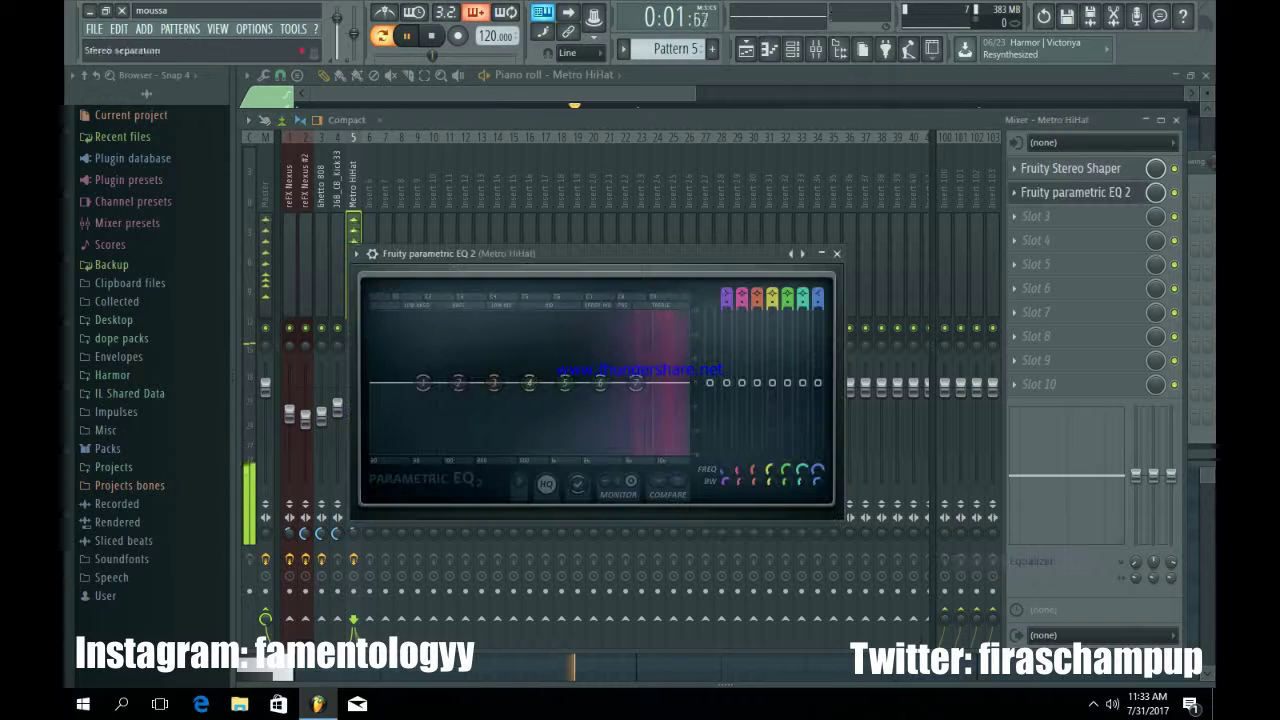
{"action": "left_click_drag", "start_coordinate": [422, 383], "coordinate": [528, 452]}
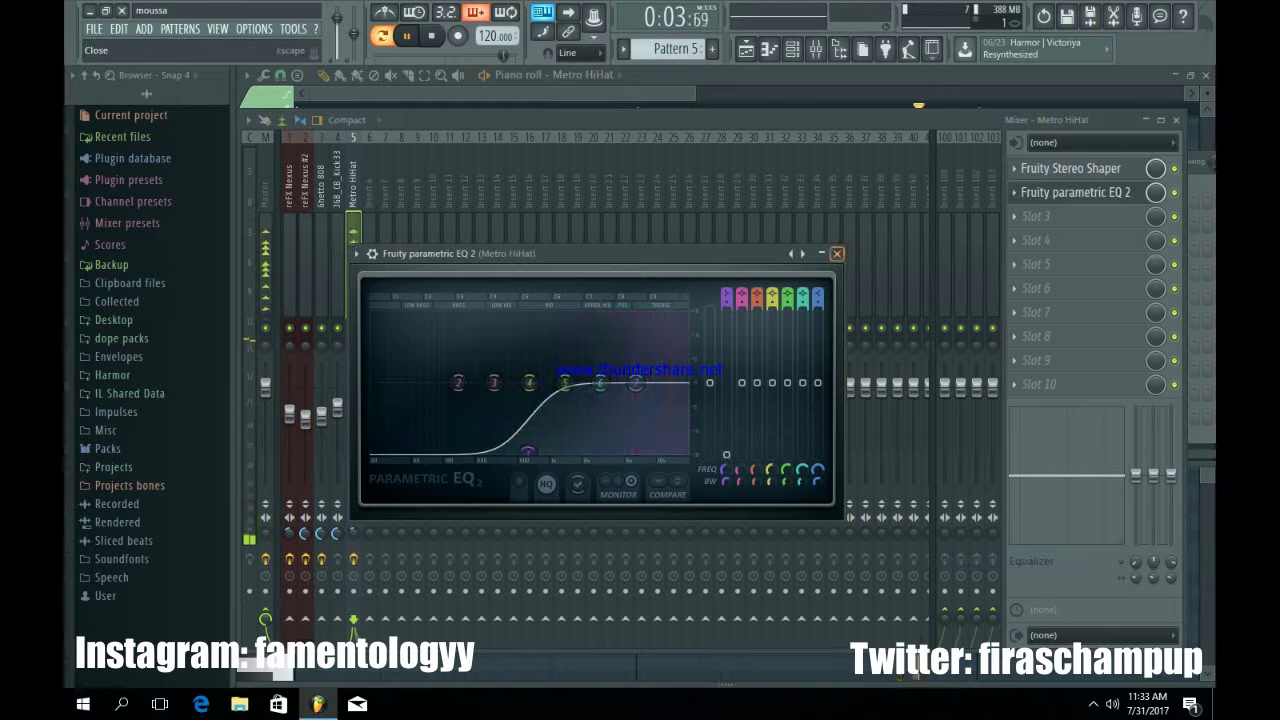
{"action": "left_click", "coordinate": [837, 254]}
{"action": "left_click", "coordinate": [1176, 120]}
{"action": "left_click", "coordinate": [707, 171]}
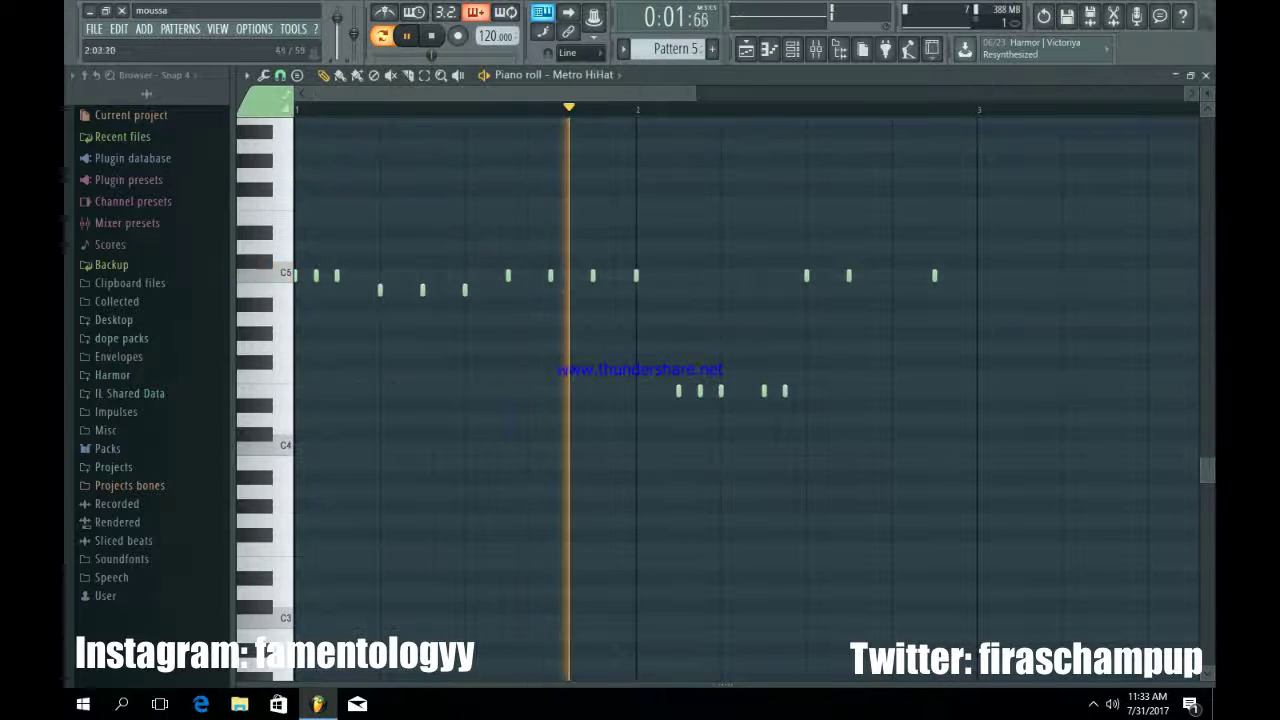
Place Pattern 5 on playlist track 5 from bar 9, repeat it through bar 24, and delete the Pattern 2 clip at bar 1
{"action": "left_click", "coordinate": [746, 49]}
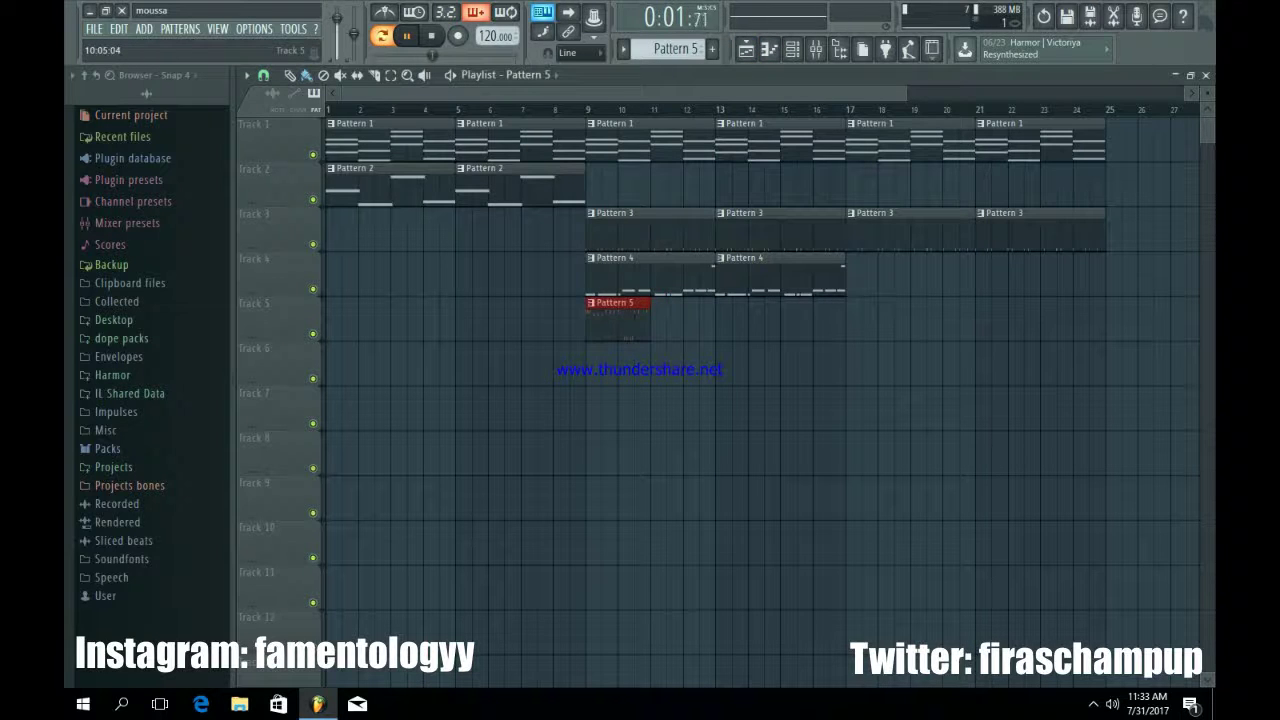
{"action": "key", "text": "ctrl+b"}
{"action": "key", "text": "ctrl+b"}
{"action": "key", "text": "ctrl+b"}
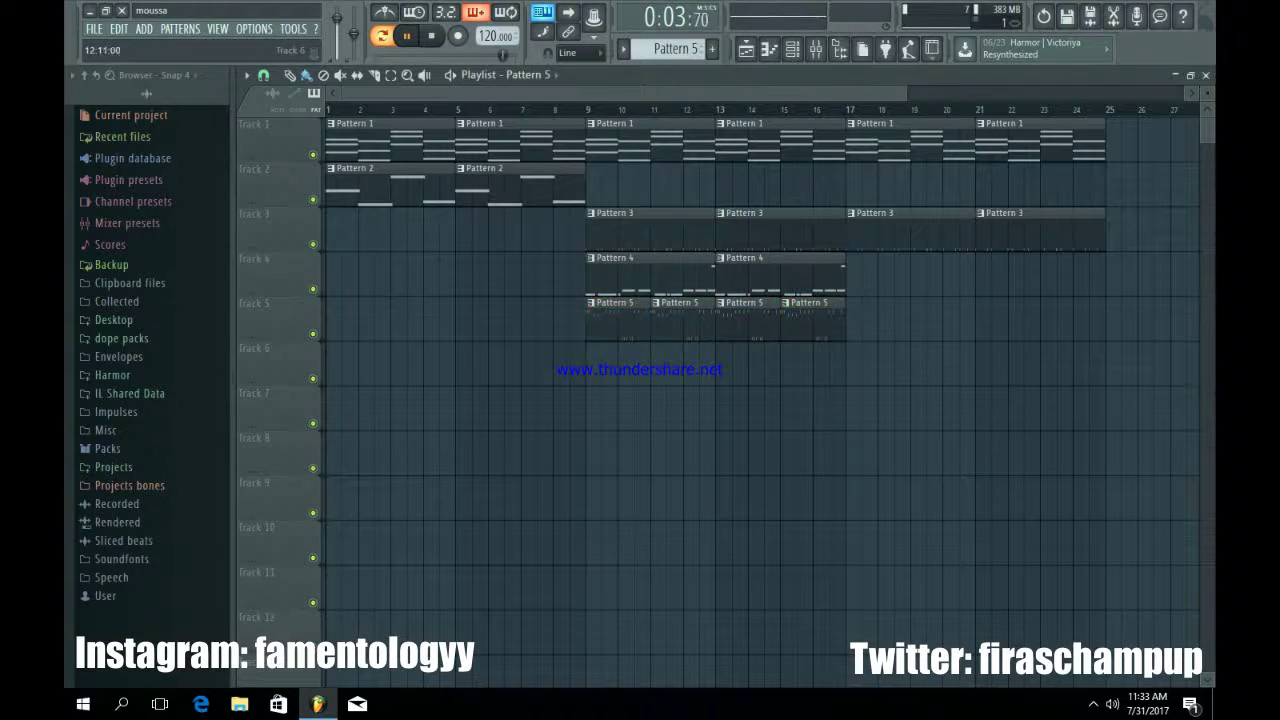
{"action": "right_click", "coordinate": [391, 186]}
{"action": "left_click_drag", "start_coordinate": [914, 296], "coordinate": [586, 338]}
{"action": "key", "text": "ctrl+b"}
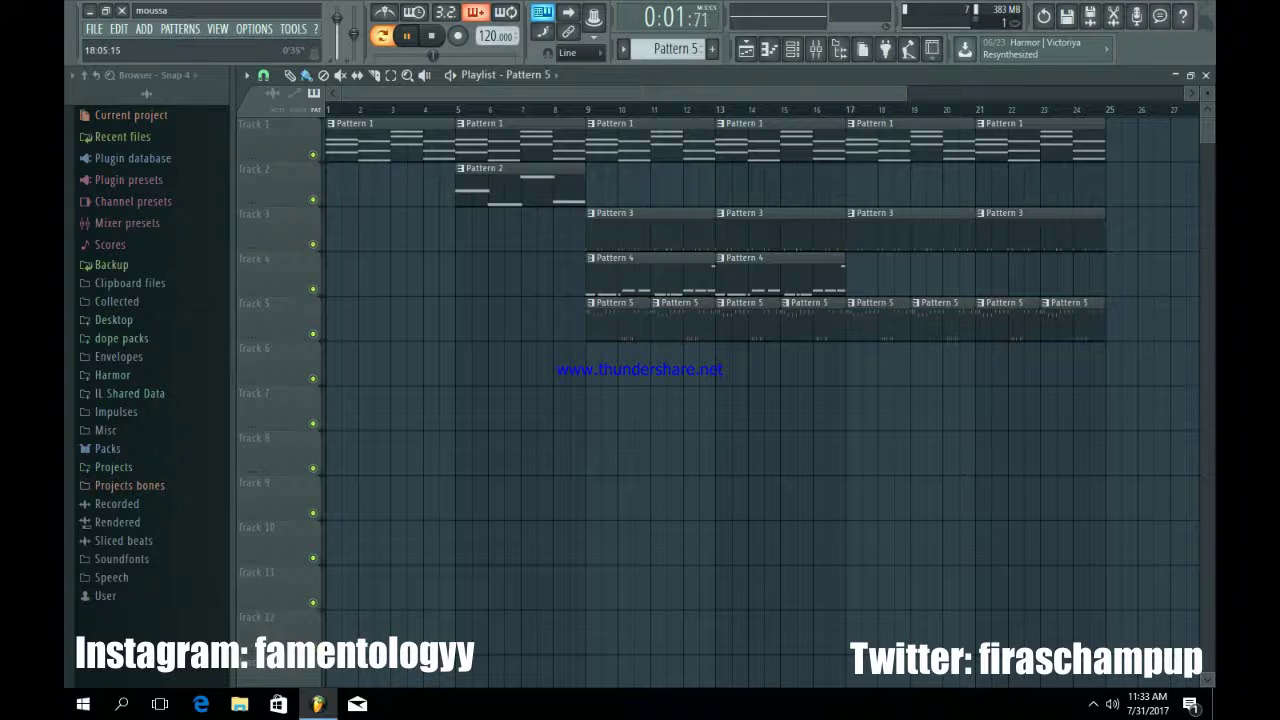
Copy the Pattern 1 and Pattern 2 clips from bar 5 to bar 25 and duplicate them at bar 29
{"action": "left_click_drag", "start_coordinate": [906, 93], "coordinate": [1041, 93]}
{"action": "left_click_drag", "start_coordinate": [505, 236], "coordinate": [476, 145]}
{"action": "key", "text": "ctrl+b"}
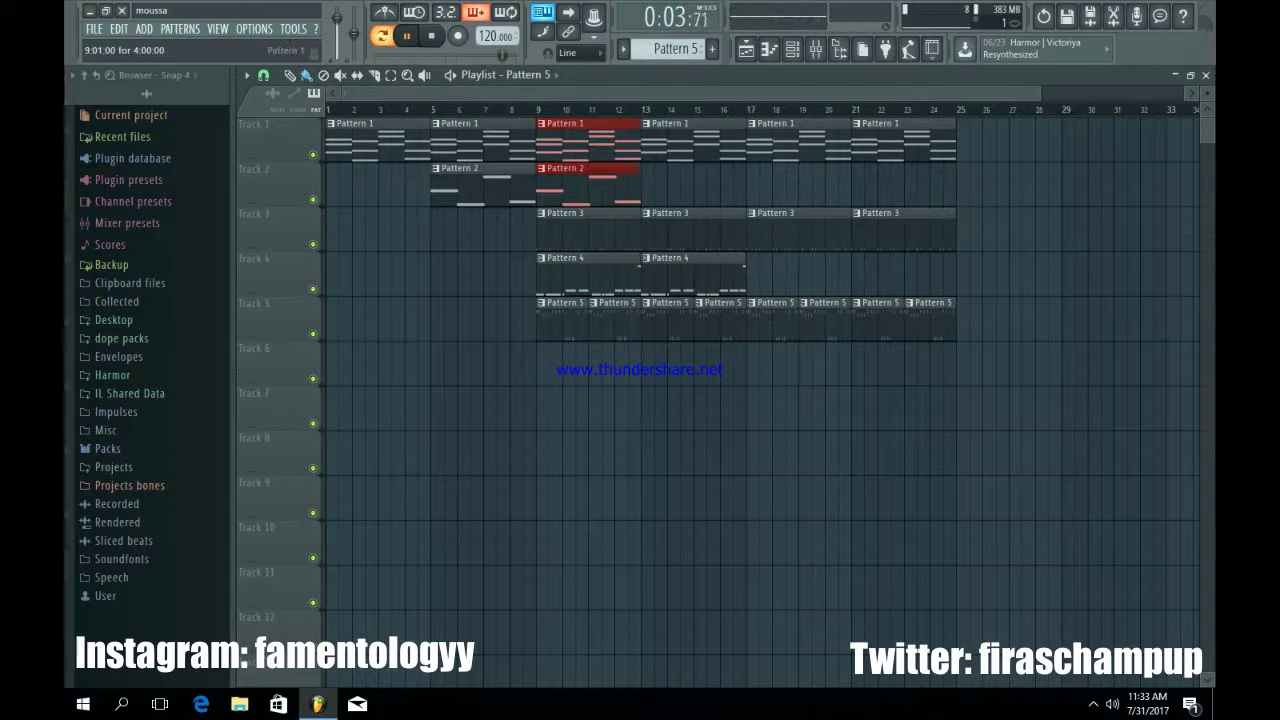
{"action": "left_click_drag", "start_coordinate": [569, 142], "coordinate": [984, 142]}
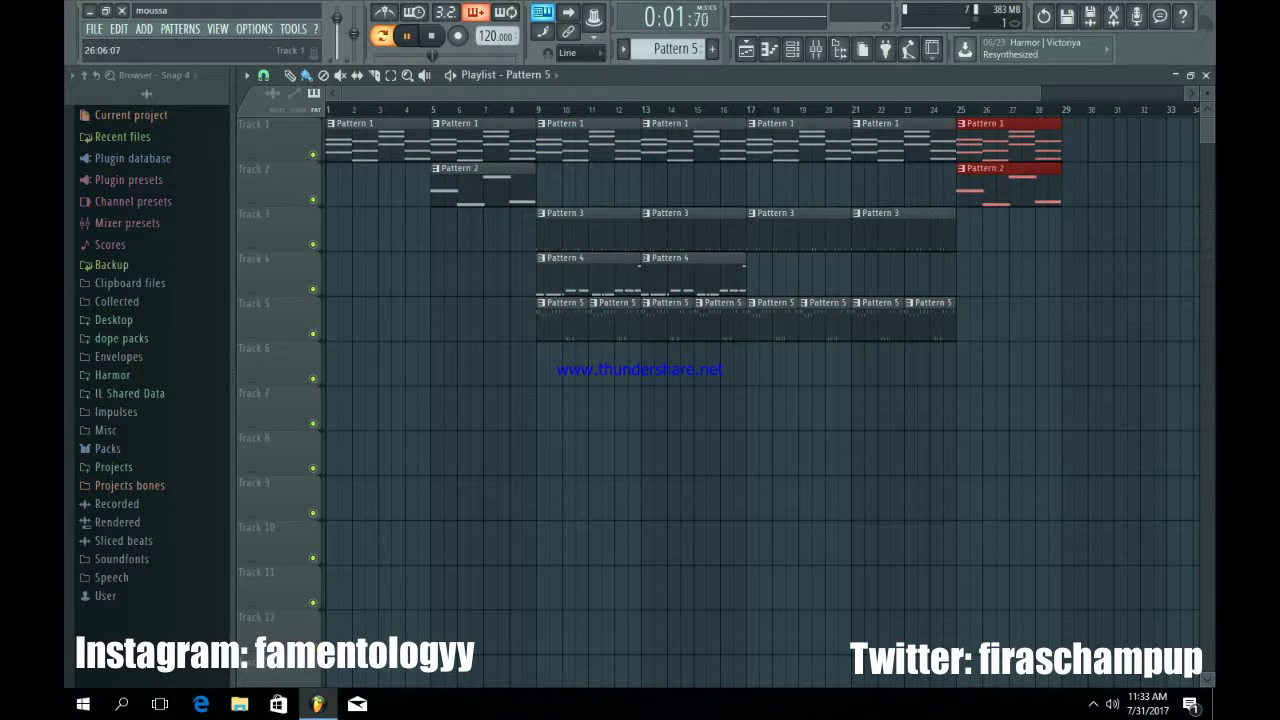
{"action": "key", "text": "ctrl+b"}
{"action": "left_click", "coordinate": [1087, 230], "text": "ctrl"}
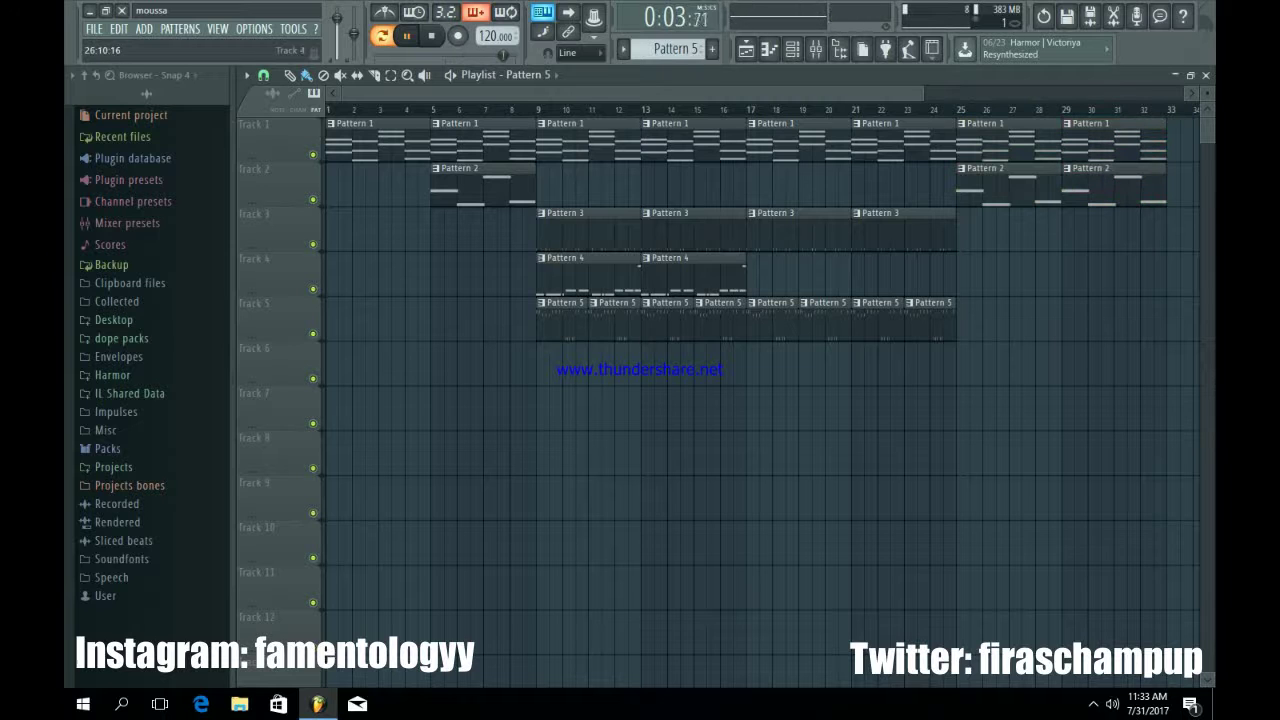
Duplicate the Pattern 4 clips on playlist track 4 to bars 17 and 21
{"action": "left_click_drag", "start_coordinate": [904, 276], "coordinate": [724, 276]}
{"action": "key", "text": "ctrl+b"}
{"action": "key", "text": "ctrl+b"}
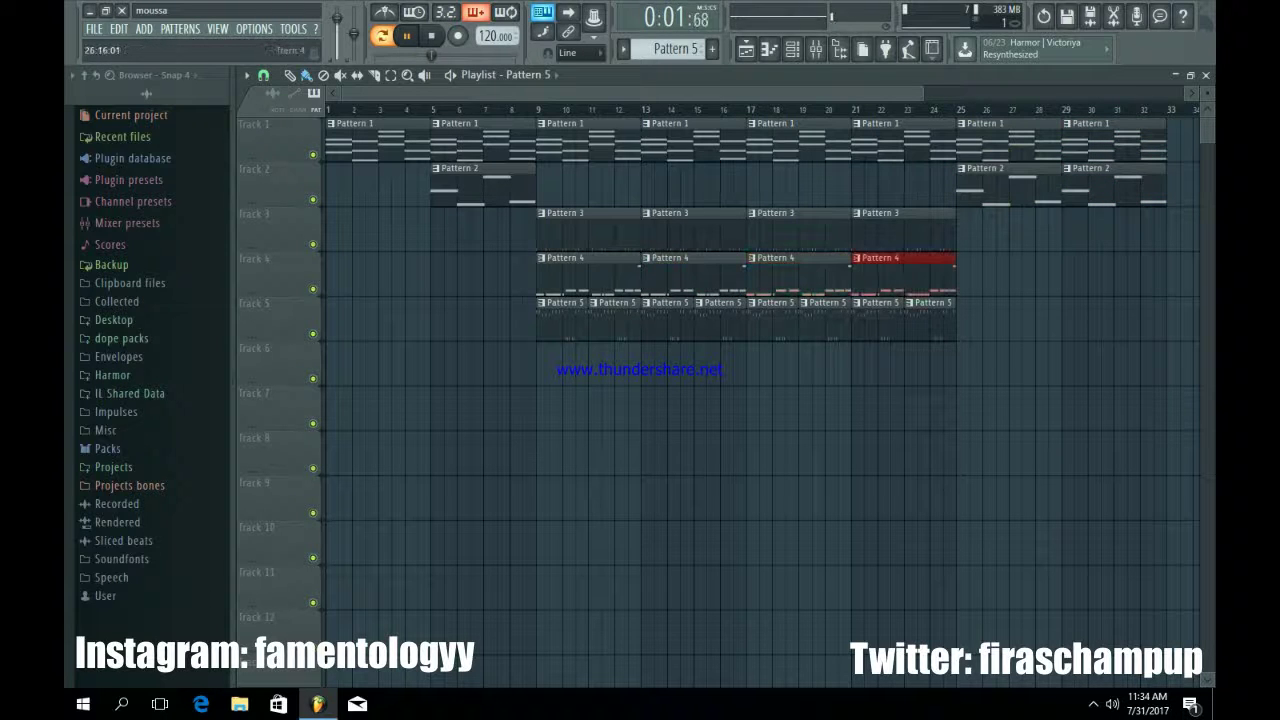
{"action": "key", "text": "ctrl+b"}
Delete the unwanted clips on playlist tracks 2 and 3 from bar 21 on and duplicate the selected Pattern 3 clips
{"action": "left_click_drag", "start_coordinate": [968, 229], "coordinate": [532, 190]}
{"action": "right_click", "coordinate": [1060, 188]}
{"action": "right_click", "coordinate": [960, 230]}
{"action": "right_click", "coordinate": [860, 230]}
{"action": "left_click_drag", "start_coordinate": [736, 230], "coordinate": [564, 230]}
{"action": "key", "text": "ctrl+b"}
{"action": "key", "text": "ctrl+d"}
{"action": "left_click_drag", "start_coordinate": [682, 93], "coordinate": [506, 93]}
Add an empty Pattern 6 and route the Cocaine Snare channel to mixer track 6 with its level at about 72% (-6.8 dB)
{"action": "left_click", "coordinate": [793, 49]}
{"action": "left_click", "coordinate": [711, 48]}
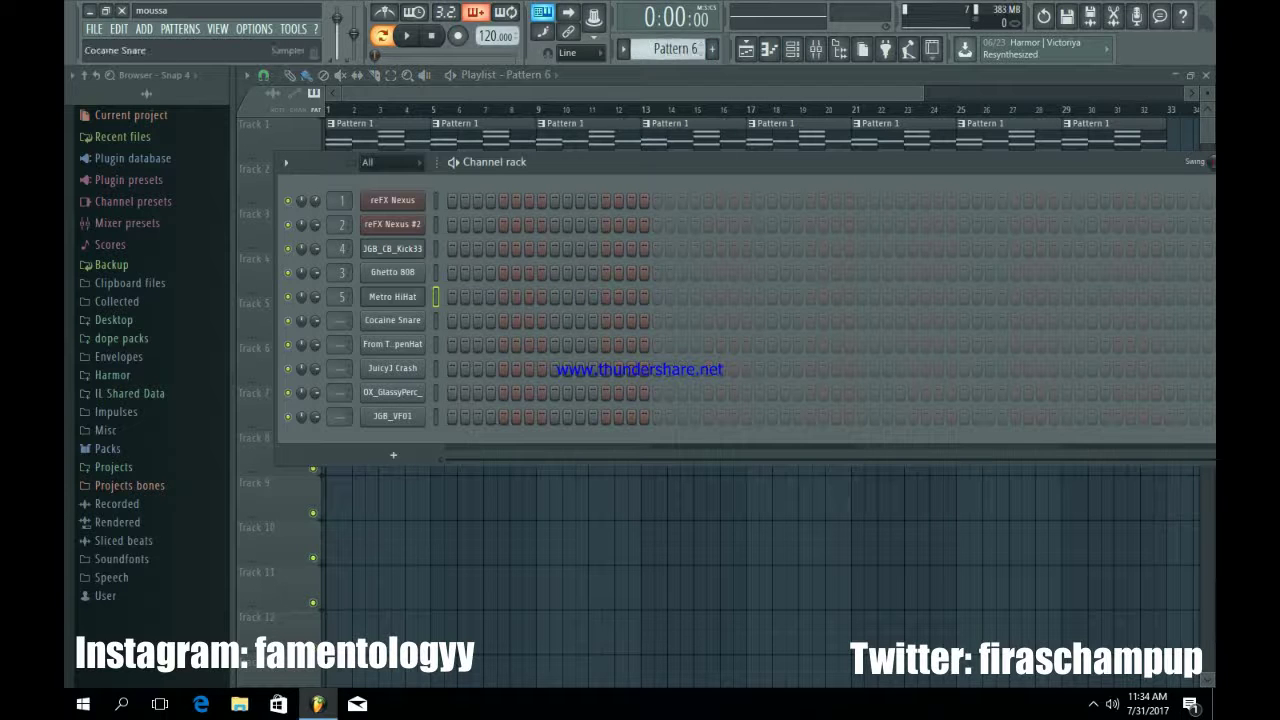
{"action": "left_click", "coordinate": [392, 320]}
{"action": "key", "text": "ctrl+l"}
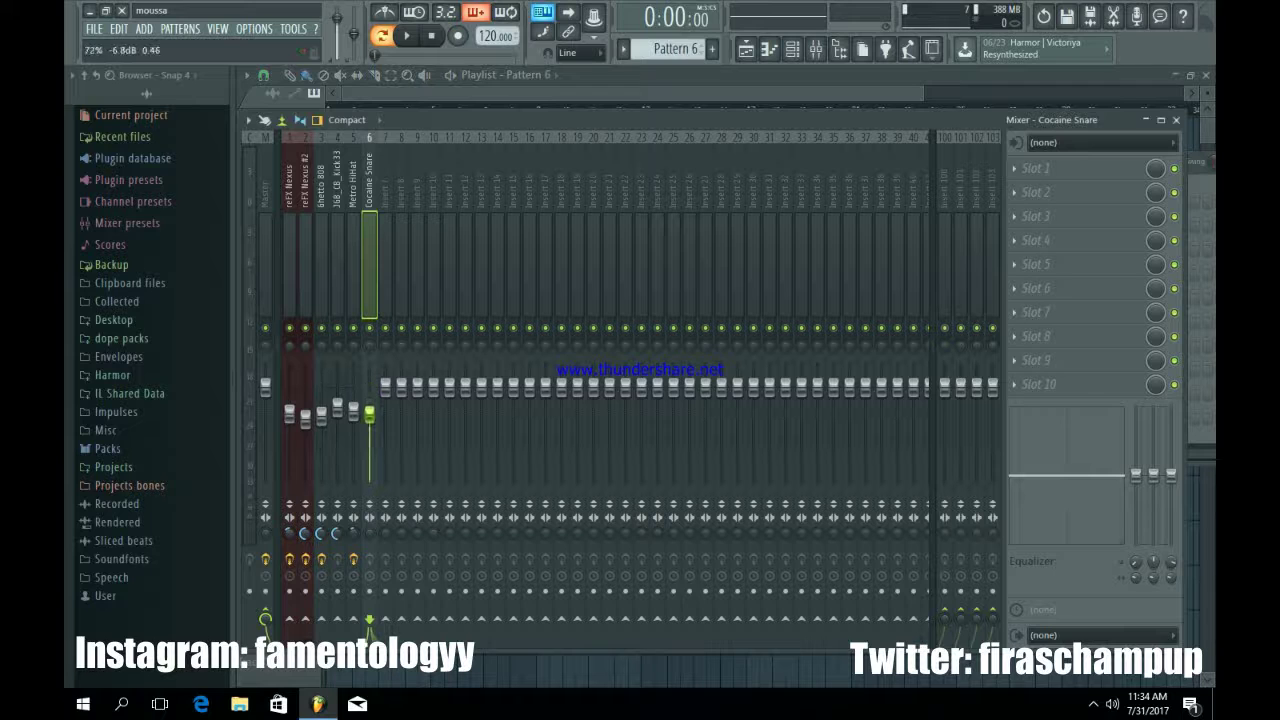
Lower the Metro HiHat level in the mixer further and switch the channel rack back to Pattern 5
{"action": "left_click_drag", "start_coordinate": [353, 411], "coordinate": [353, 427]}
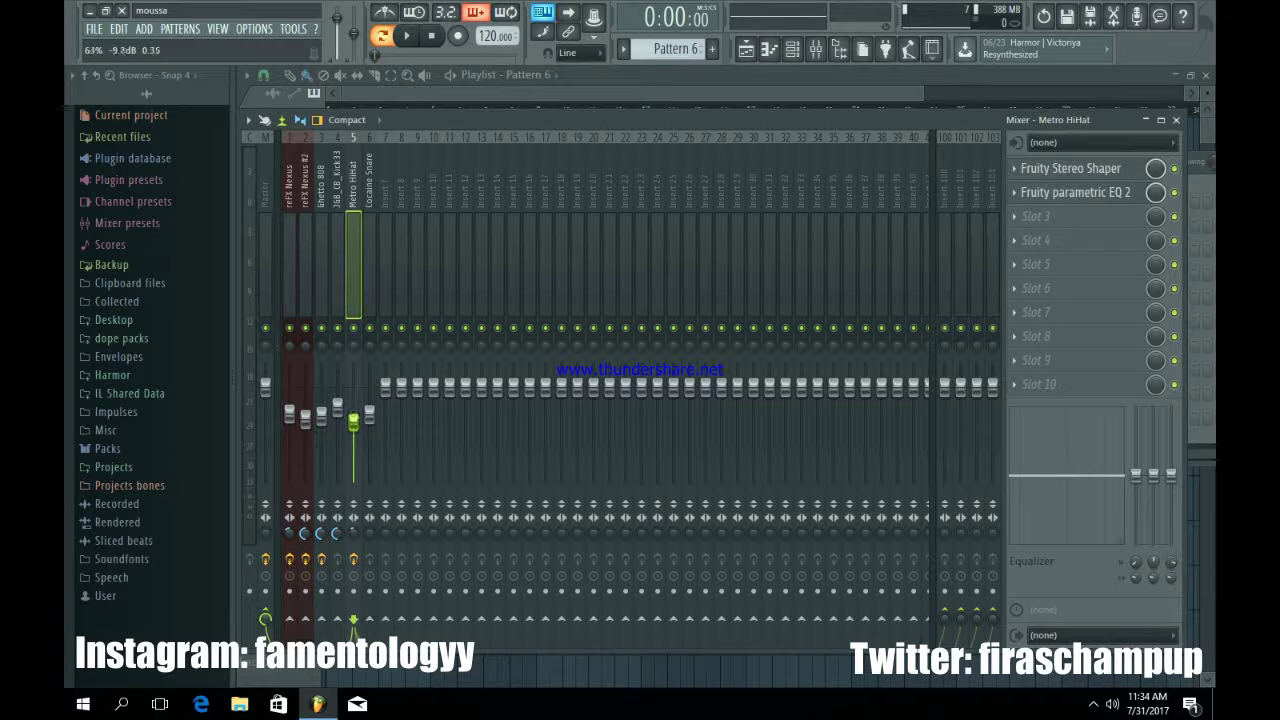
{"action": "left_click", "coordinate": [369, 410]}
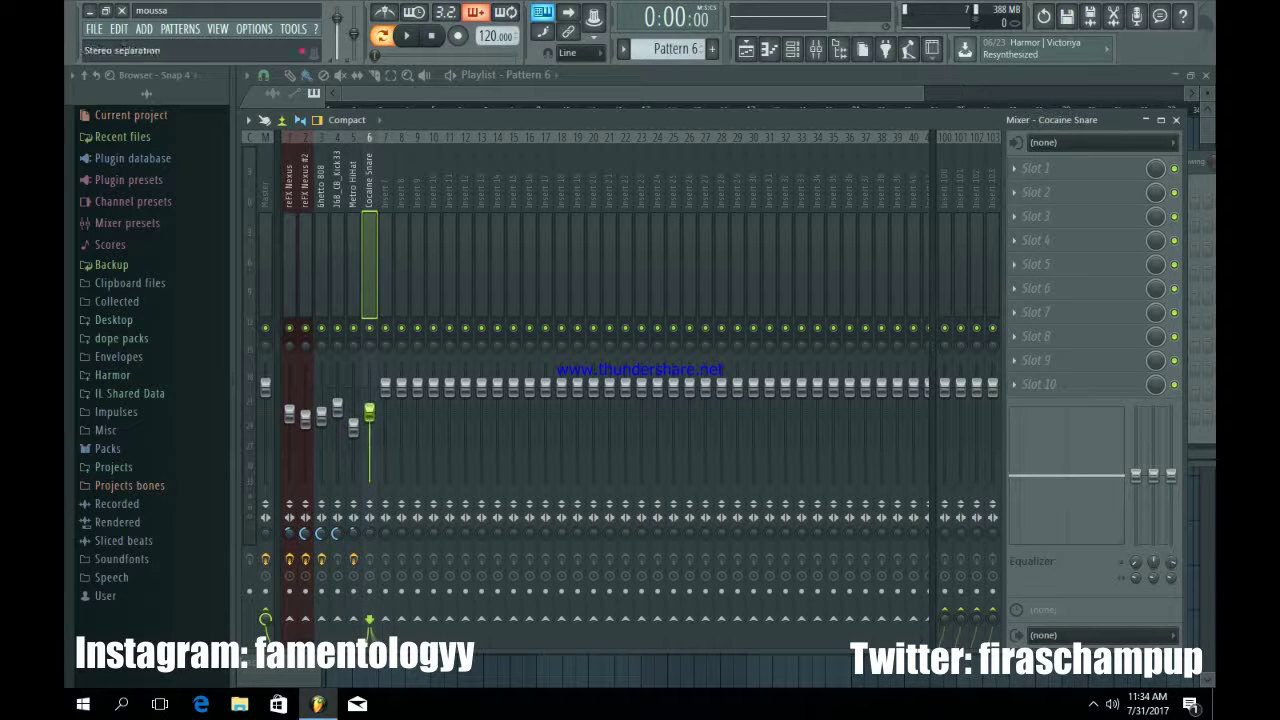
{"action": "left_click", "coordinate": [746, 48]}
{"action": "left_click", "coordinate": [792, 48]}
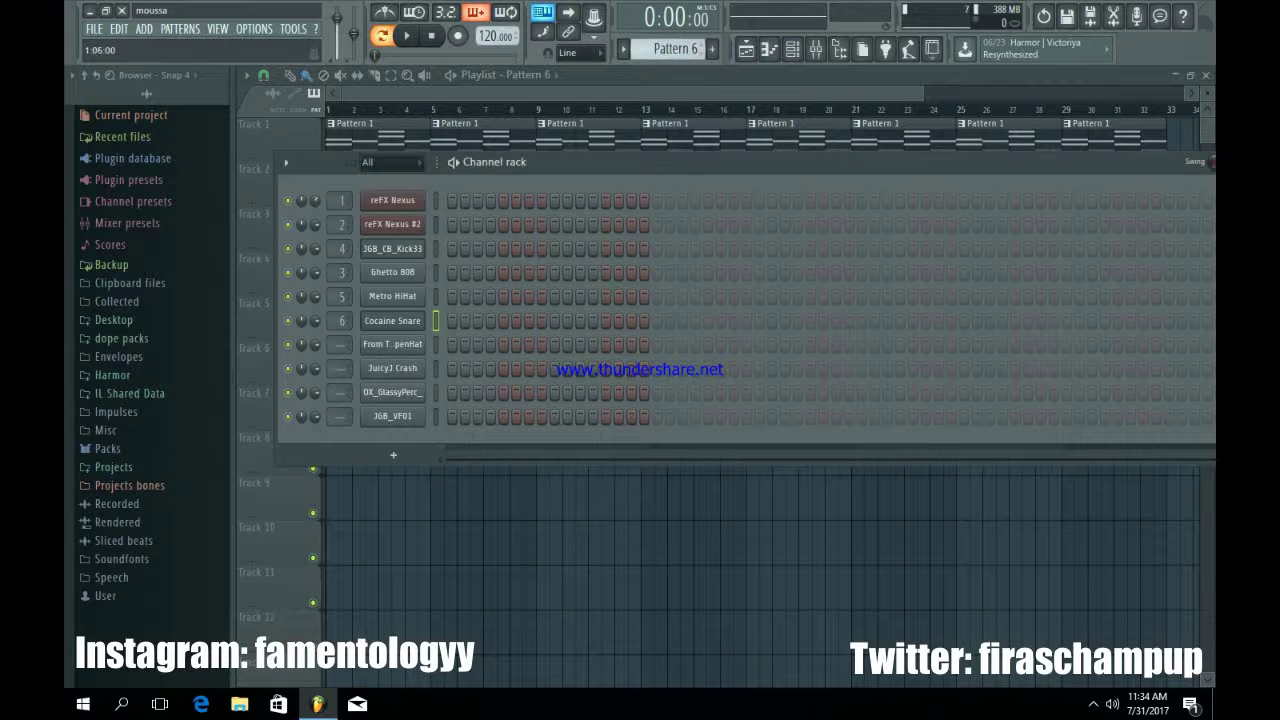
{"action": "scroll", "coordinate": [675, 49], "scroll_direction": "up", "scroll_amount": 2}
{"action": "scroll", "coordinate": [675, 49], "scroll_direction": "down", "scroll_amount": 1}
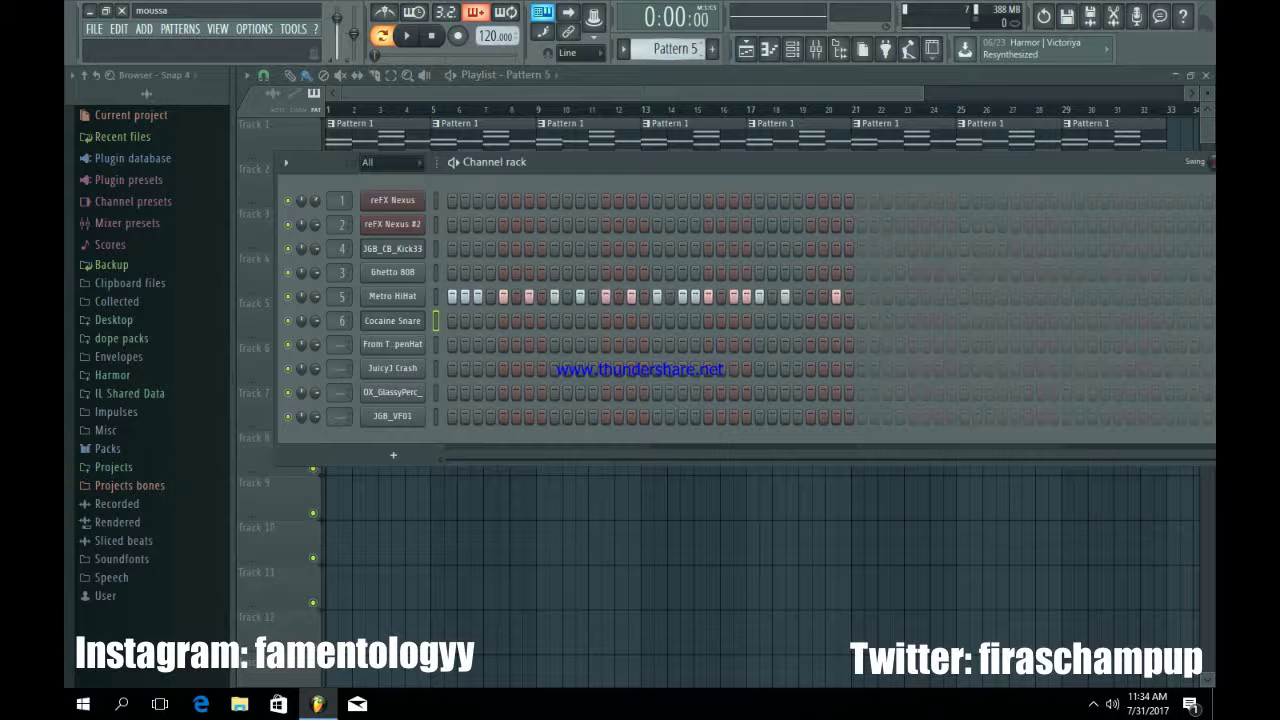
Enable the From The City OpenHat's volume envelope and route the channel to mixer track 7 with its level at about 70% (-7.3 dB)
{"action": "key", "text": "space"}
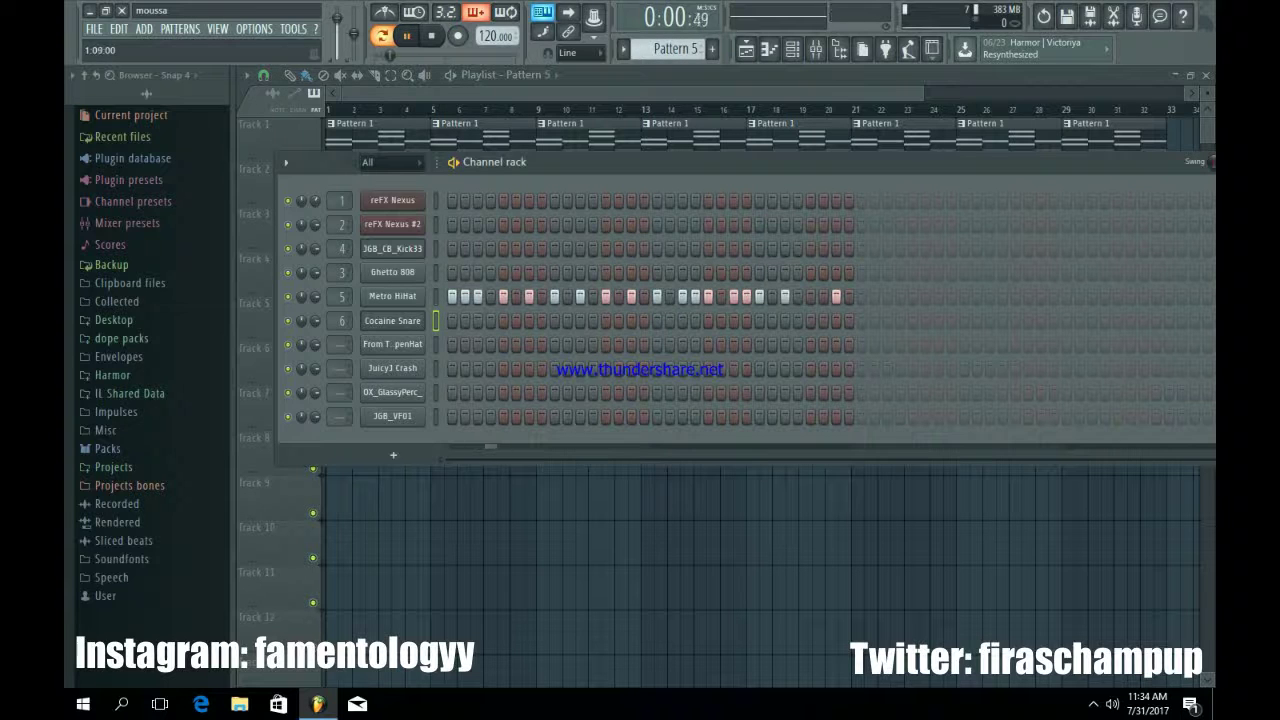
{"action": "left_click", "coordinate": [392, 344]}
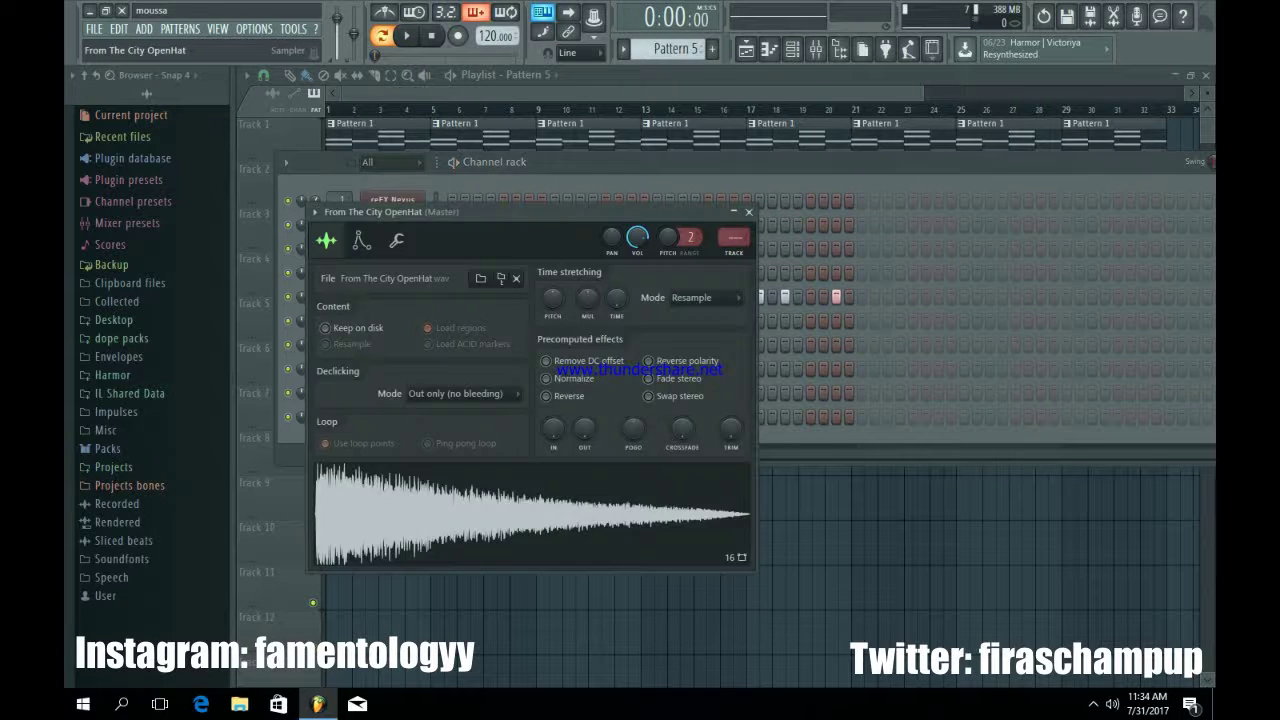
{"action": "left_click", "coordinate": [396, 240]}
{"action": "left_click", "coordinate": [361, 240]}
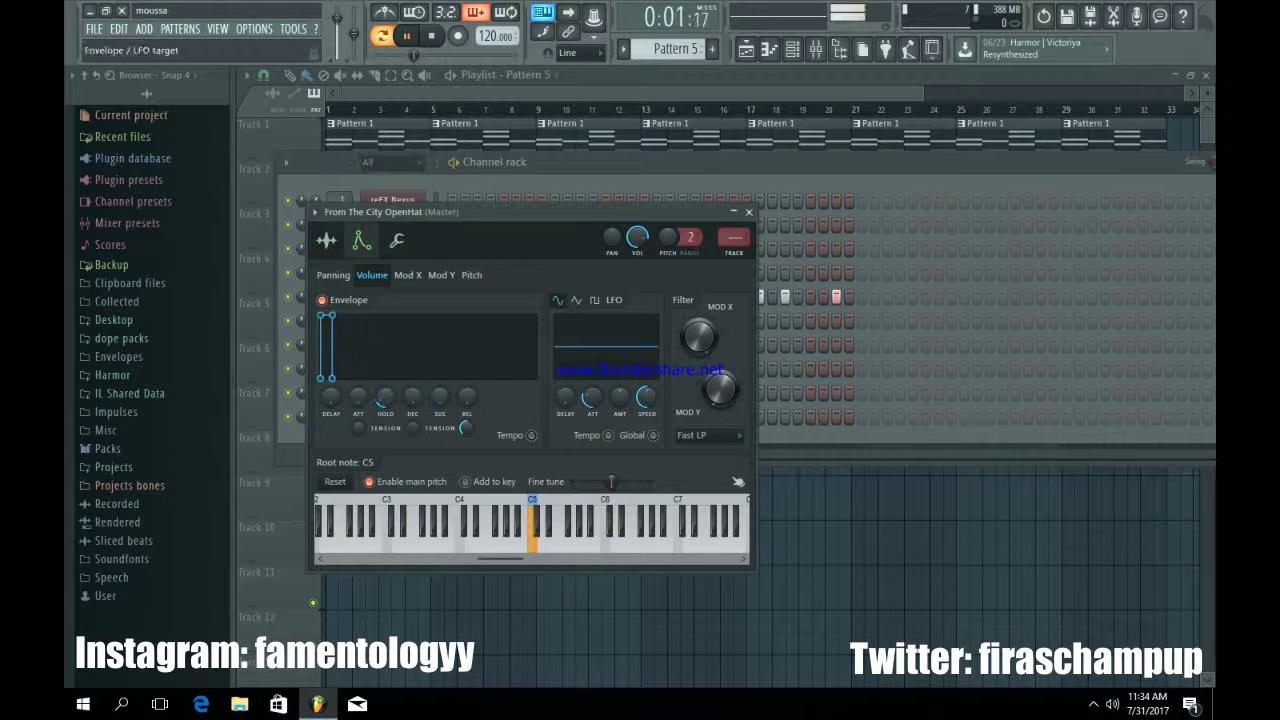
{"action": "key", "text": "F9"}
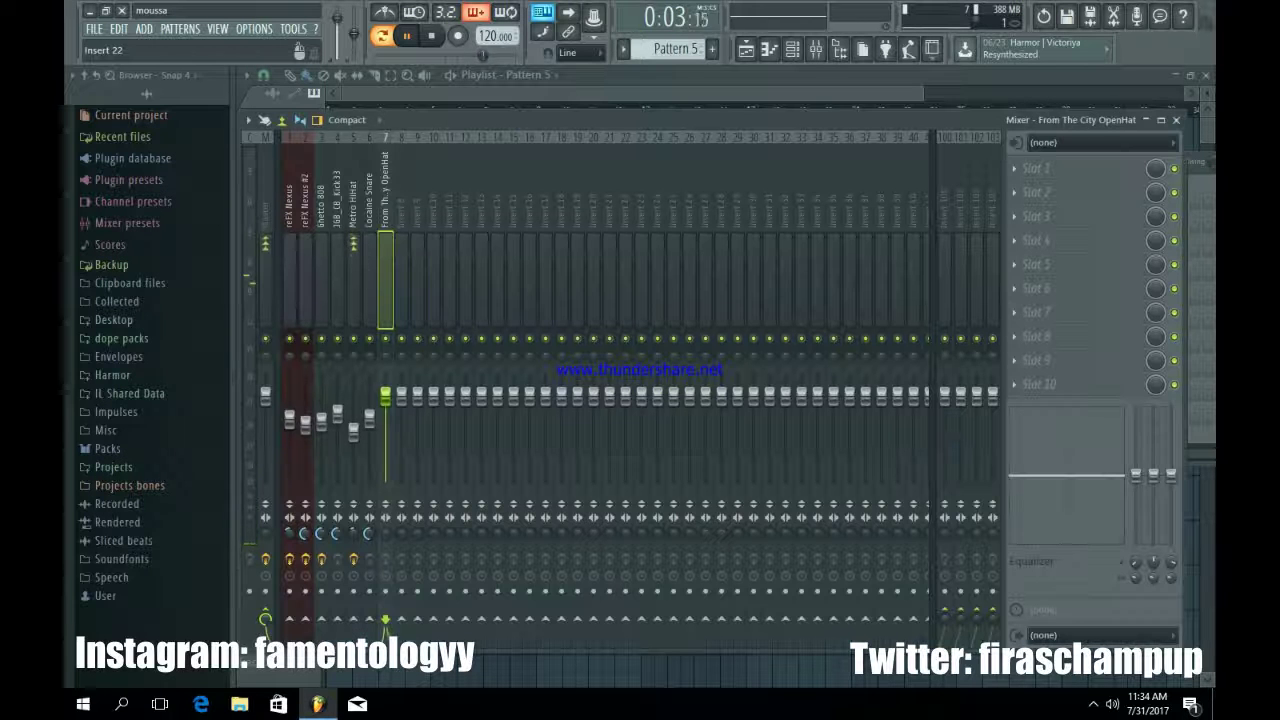
{"action": "left_click_drag", "start_coordinate": [385, 397], "coordinate": [385, 423]}
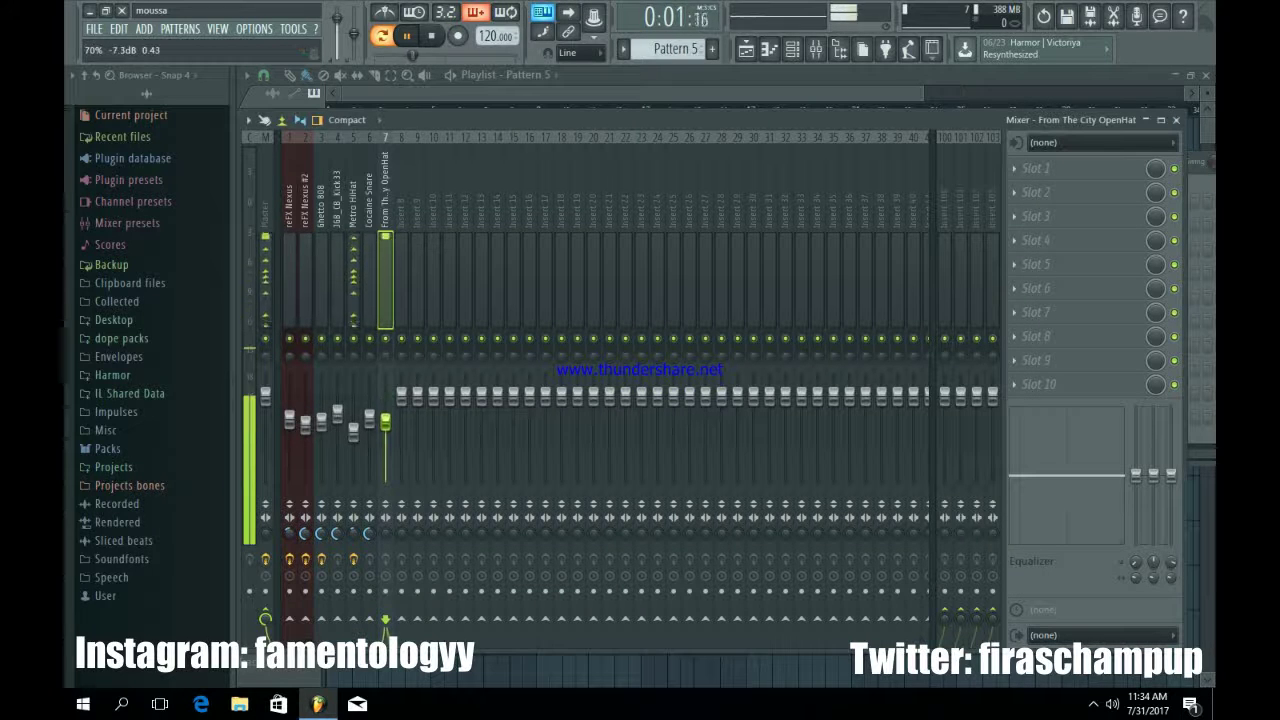
Add Fruity Stereo Shaper to effect slot 1 of the From The City OpenHat mixer track and load its Stereoize 3 preset
{"action": "left_click", "coordinate": [1035, 168]}
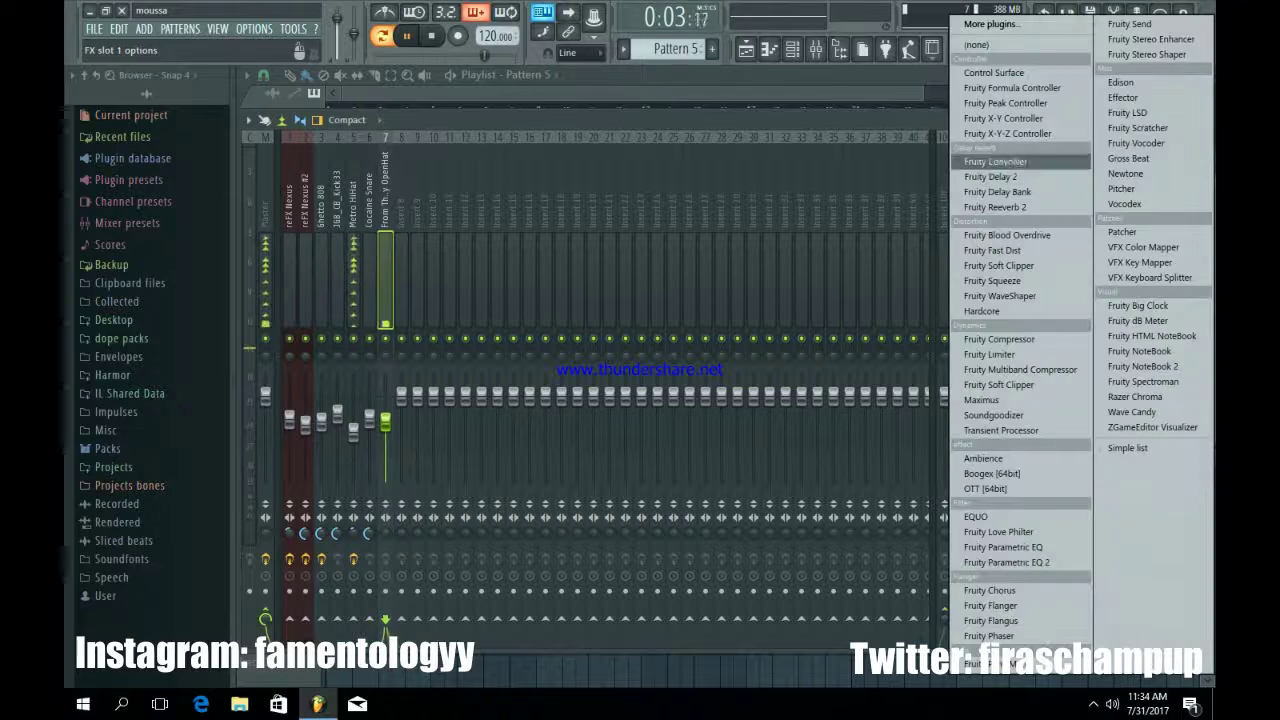
{"action": "left_click", "coordinate": [1150, 54]}
{"action": "right_click", "coordinate": [423, 150]}
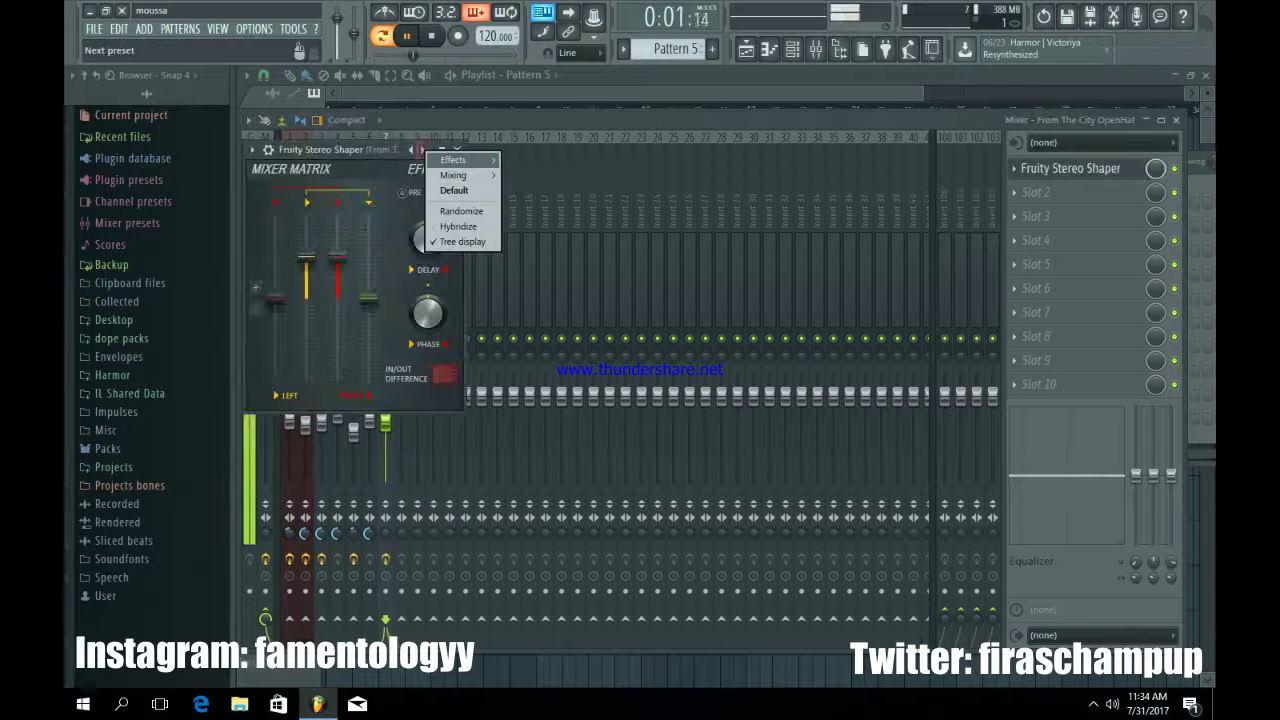
{"action": "mouse_move", "coordinate": [458, 160]}
{"action": "left_click", "coordinate": [538, 283]}
{"action": "left_click", "coordinate": [456, 149]}
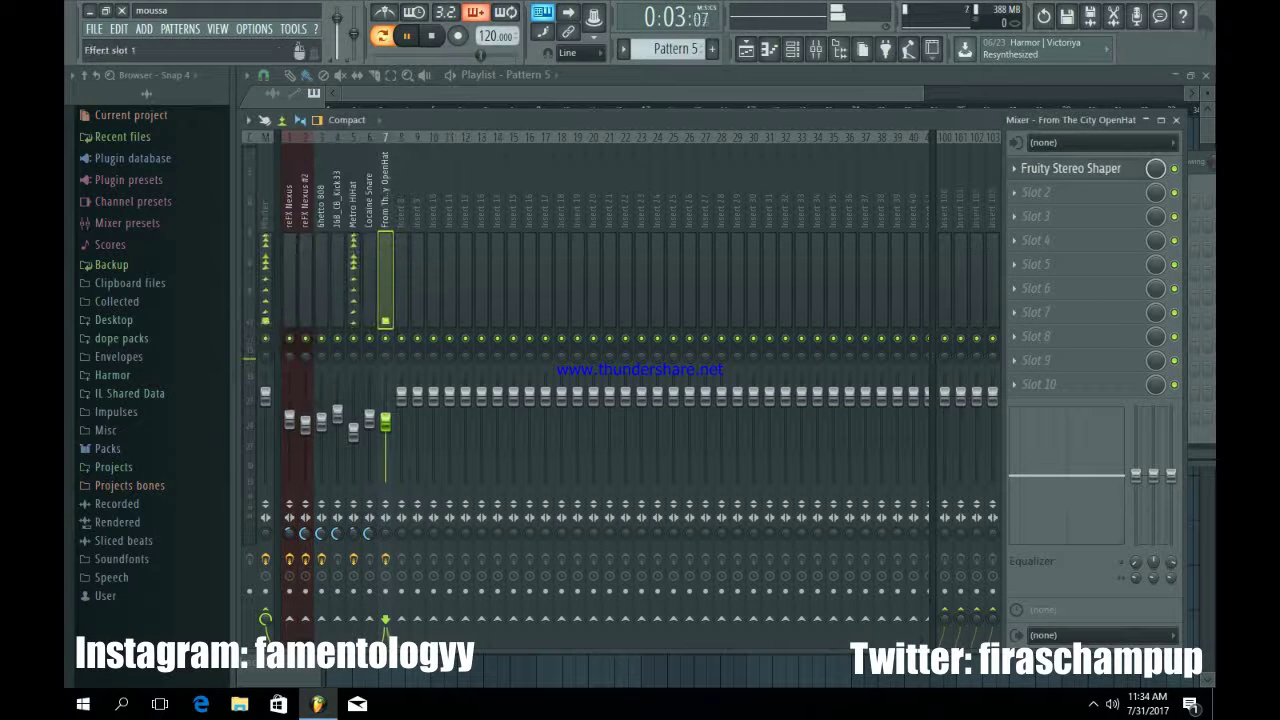
{"action": "left_click", "coordinate": [1035, 192]}
{"action": "left_click", "coordinate": [1150, 54]}
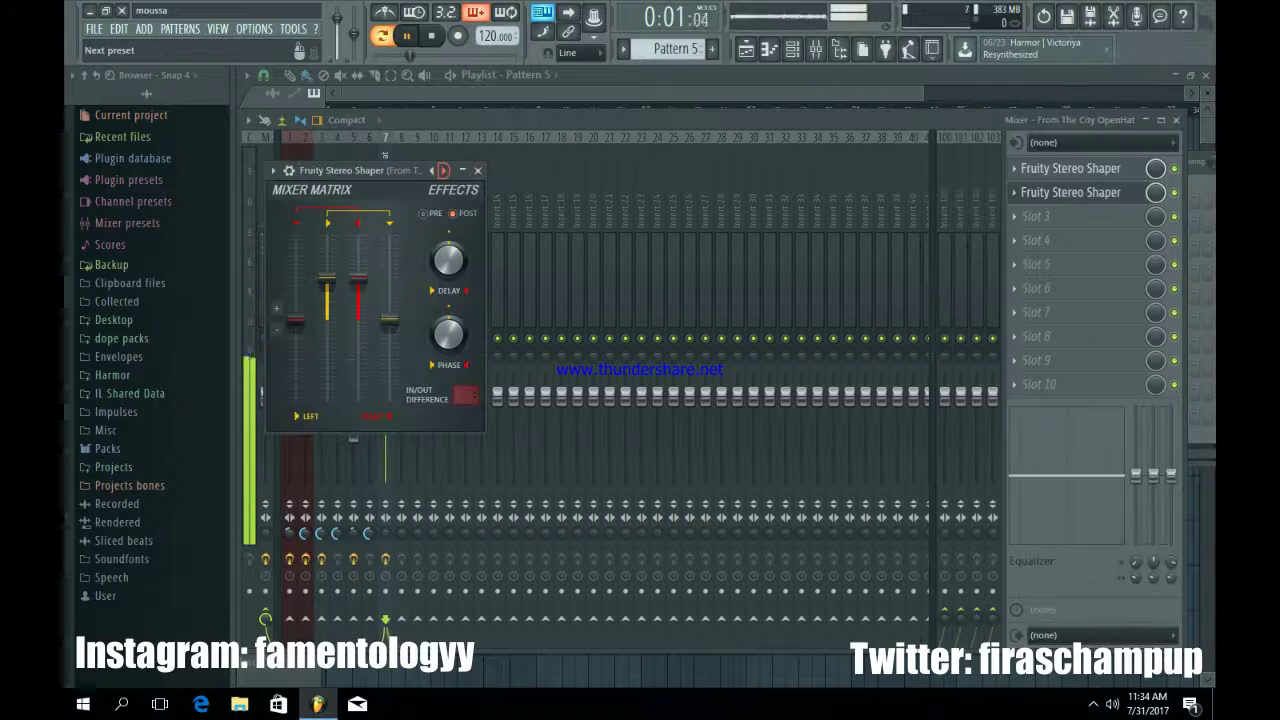
{"action": "right_click", "coordinate": [444, 171]}
{"action": "mouse_move", "coordinate": [478, 183]}
{"action": "left_click", "coordinate": [558, 305]}
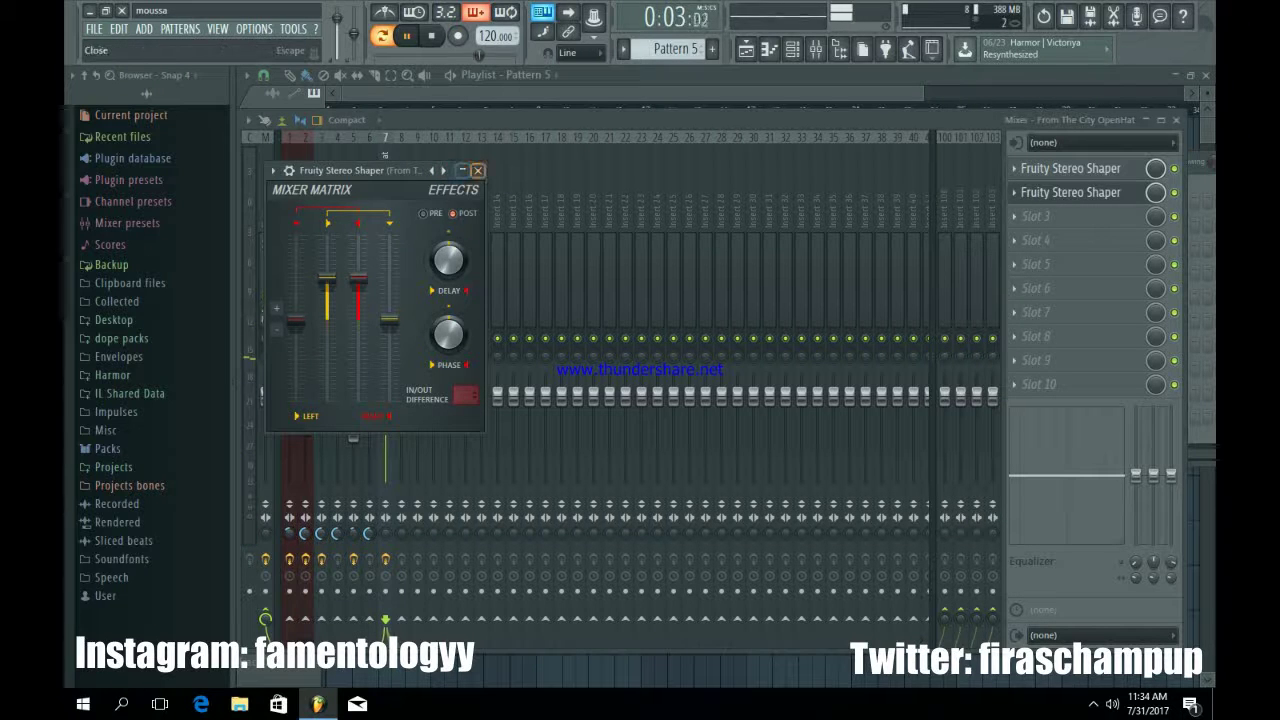
{"action": "left_click", "coordinate": [477, 170]}
Put Fruity Parametric EQ 2 in slot 2 of the From The City OpenHat track and shape band 1 into a low cut
{"action": "left_click", "coordinate": [1070, 192]}
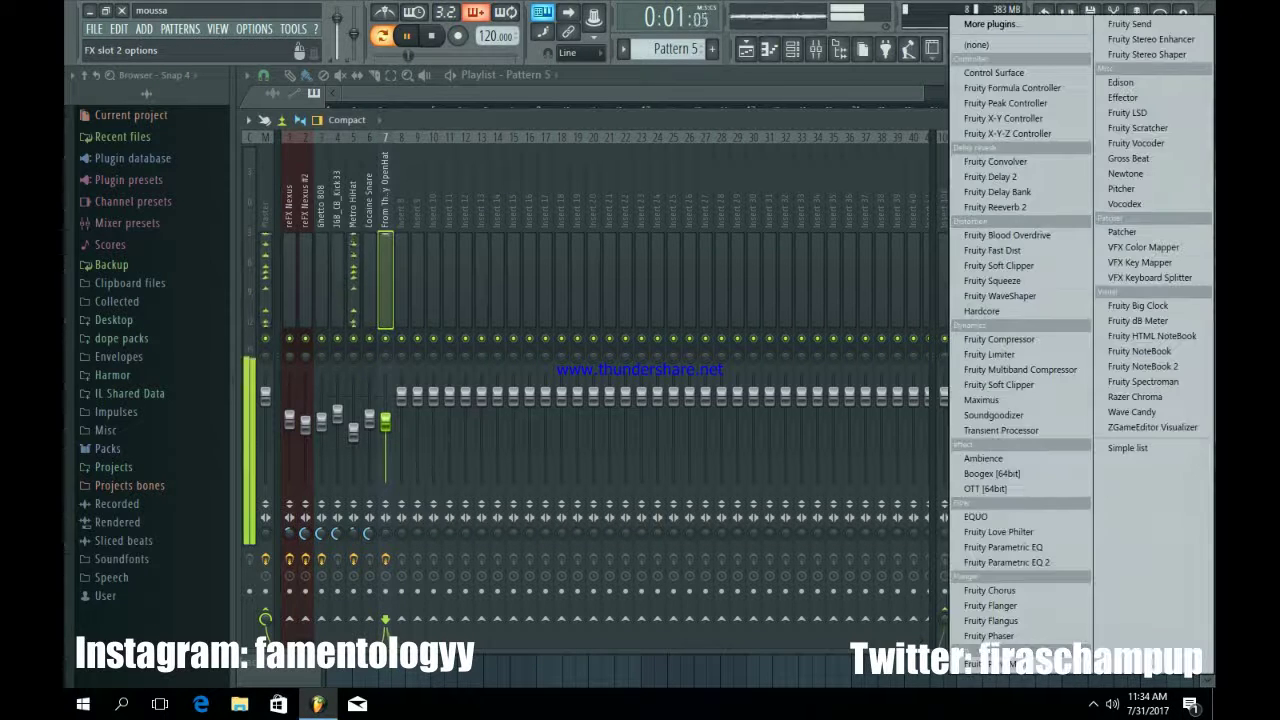
{"action": "left_click", "coordinate": [1020, 563]}
{"action": "left_click_drag", "start_coordinate": [352, 361], "coordinate": [377, 343]}
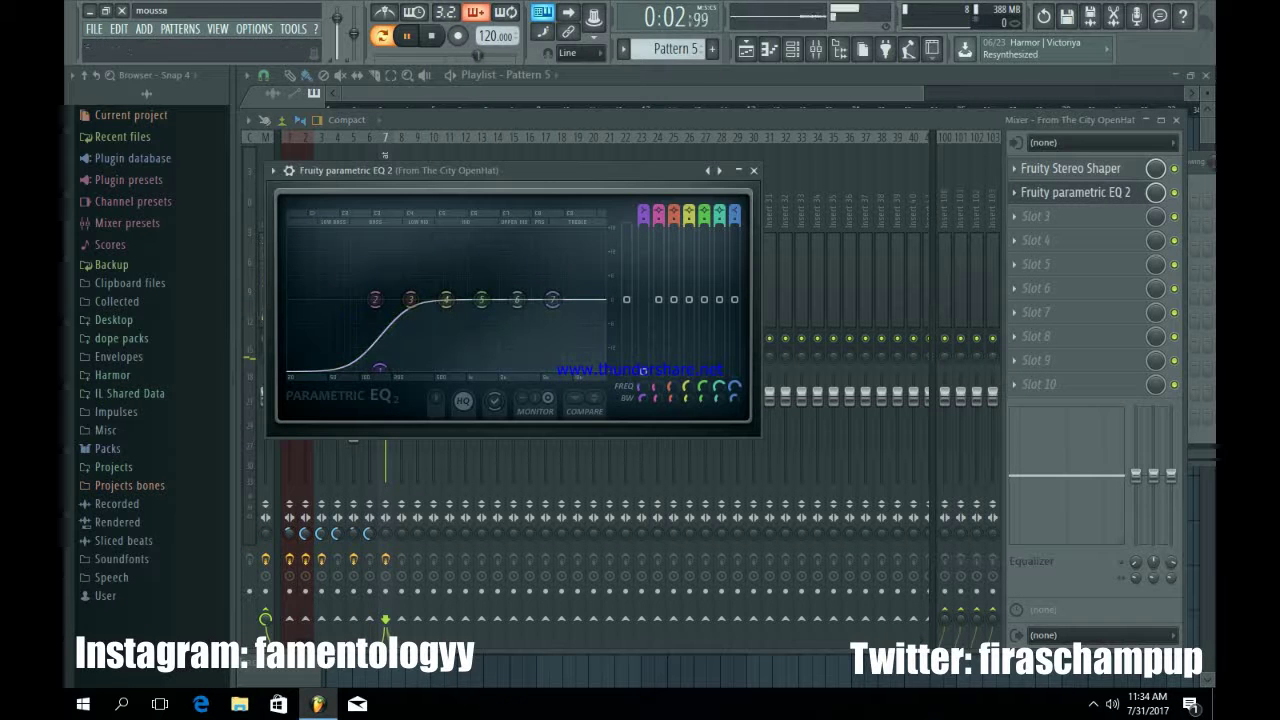
{"action": "left_click", "coordinate": [754, 170]}
Add Fruity Reeverb 2 to slot 3 of the From The City OpenHat track and set the track's stereo separation to about 44% merged
{"action": "left_click", "coordinate": [1062, 216]}
{"action": "left_click", "coordinate": [1020, 208]}
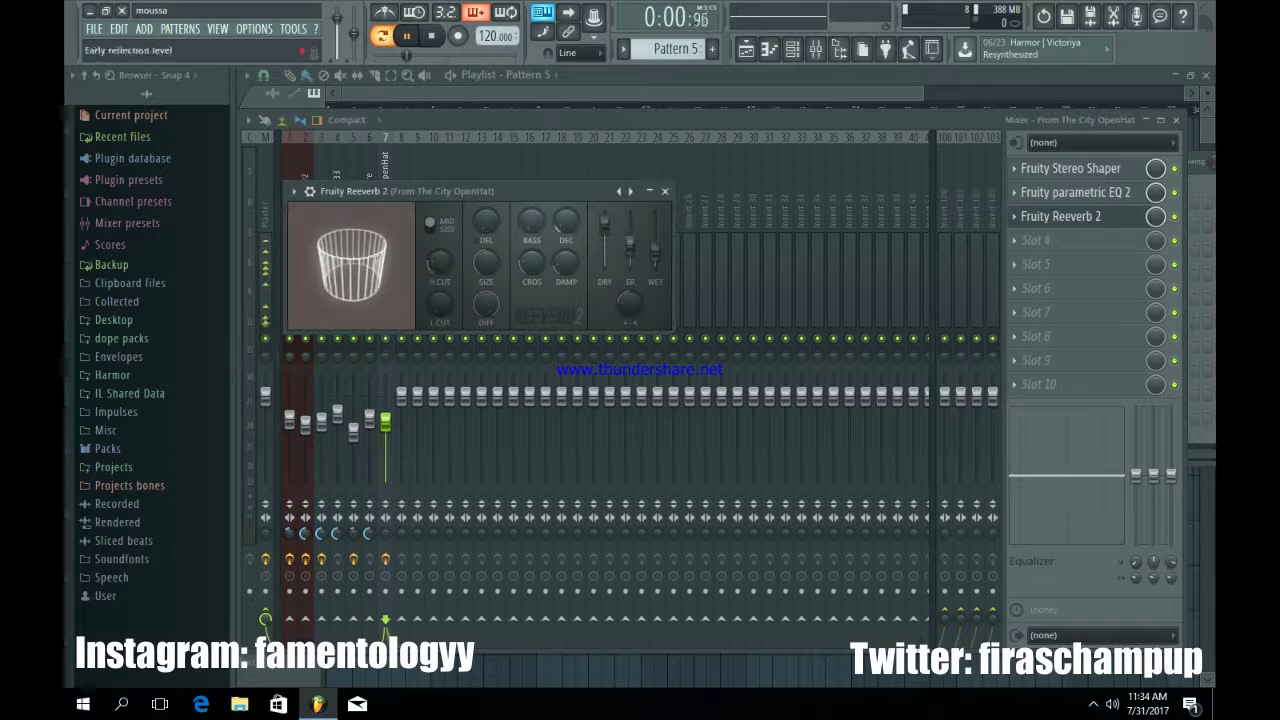
{"action": "left_click", "coordinate": [665, 191]}
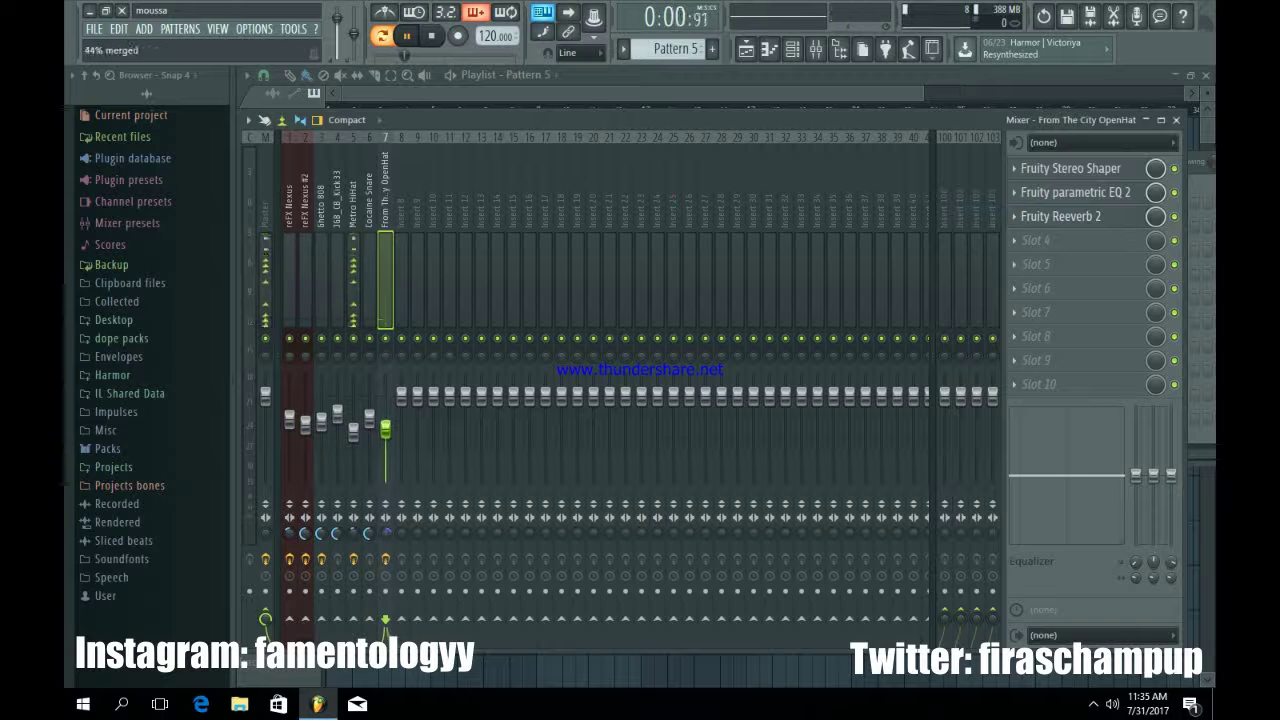
Place a From The City OpenHat hit on step 9 of Pattern 5 and an OX_GlassyPerc_ hit on step 7 of Pattern 6
{"action": "left_click", "coordinate": [792, 49]}
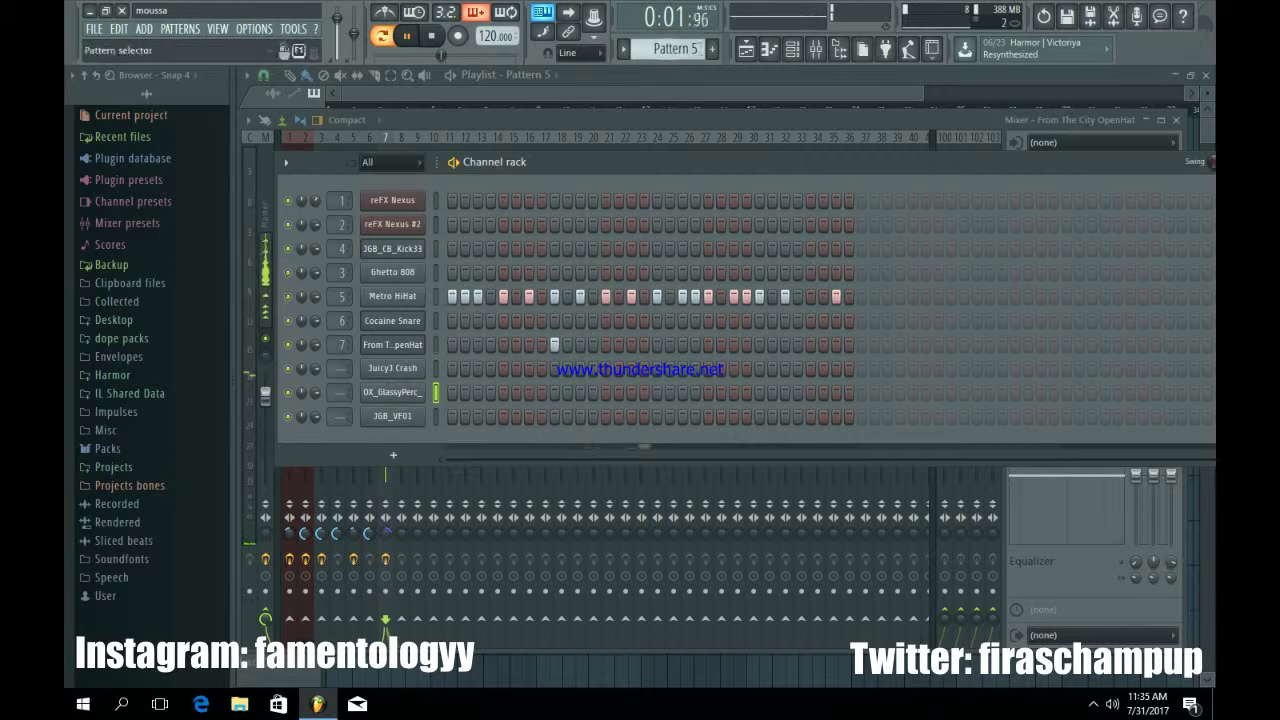
{"action": "left_click", "coordinate": [712, 49]}
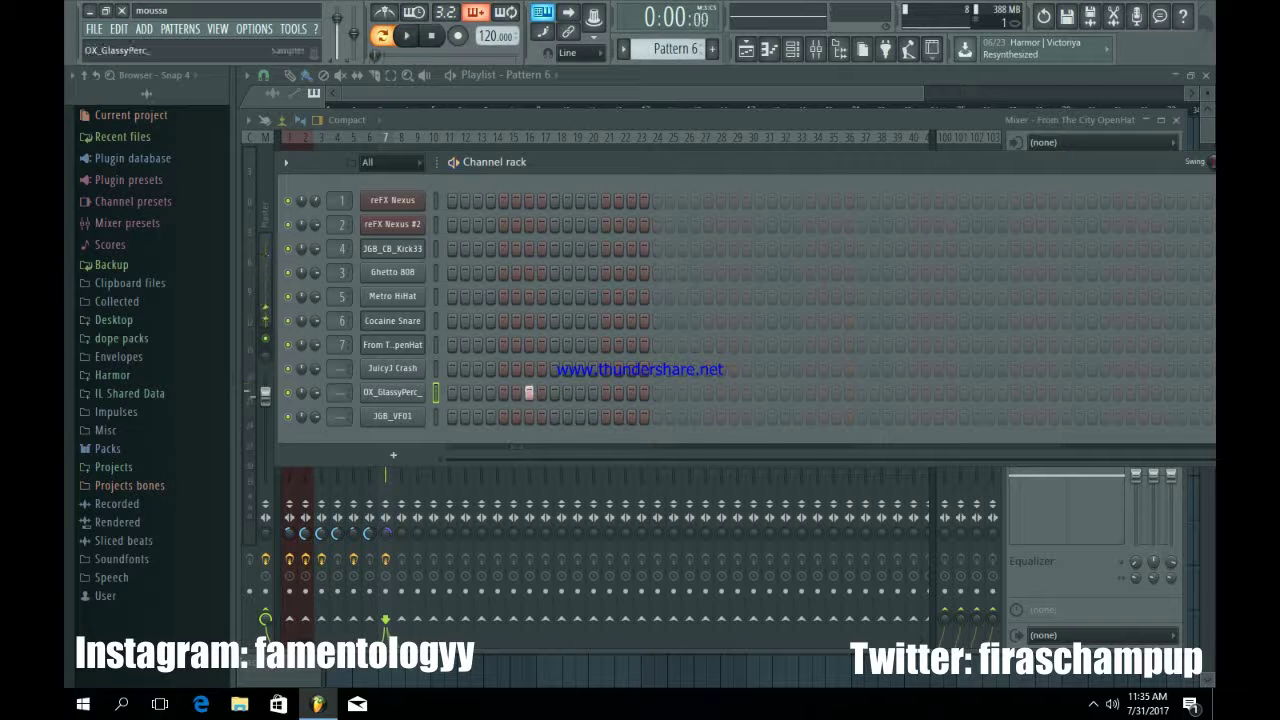
Route OX_GlassyPerc_ to mixer track 8 at a reduced level and add Fruity Stereo Shaper with the Stereoize 3 preset in slot 1
{"action": "left_click", "coordinate": [392, 392]}
{"action": "key", "text": "ctrl+l"}
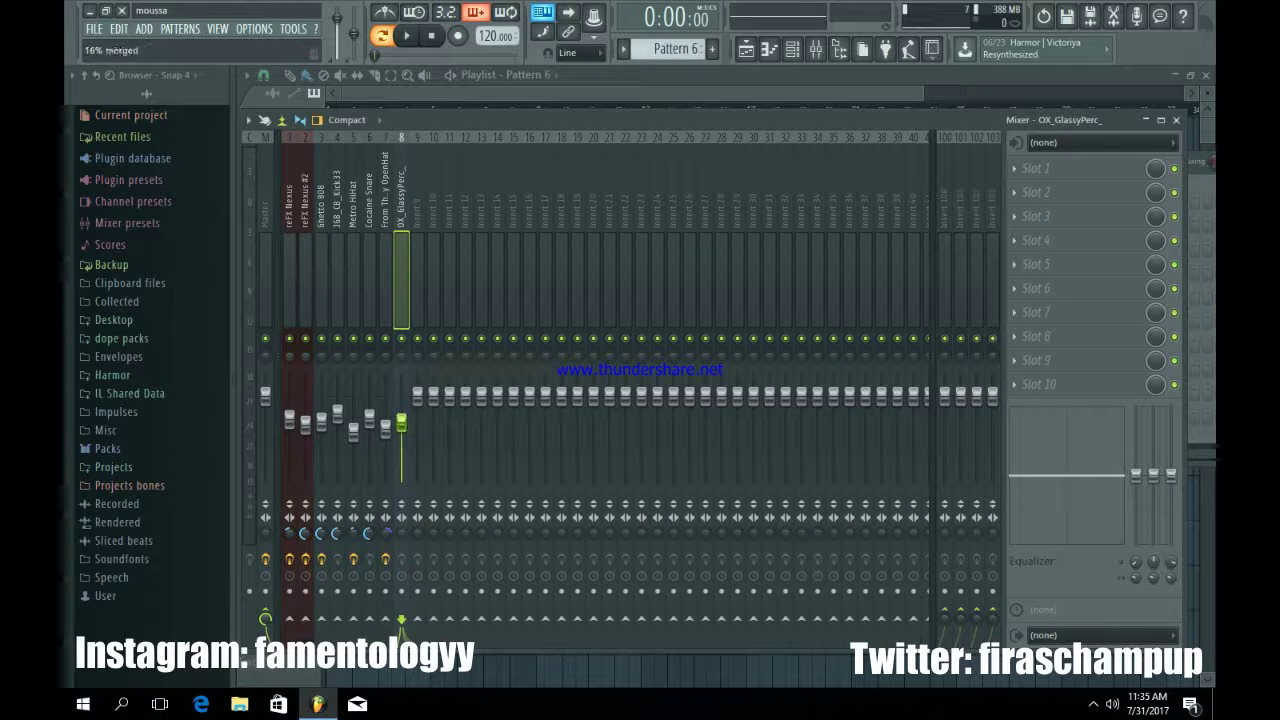
{"action": "left_click", "coordinate": [1036, 168]}
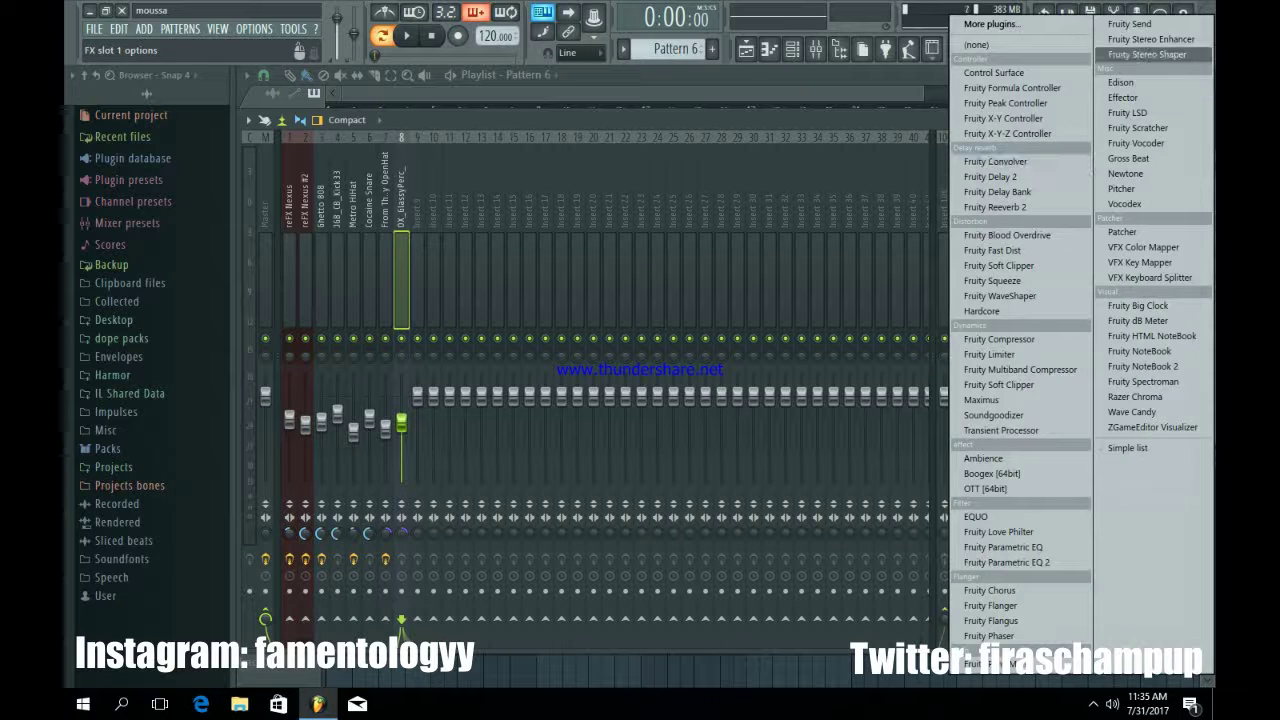
{"action": "left_click", "coordinate": [1150, 54]}
{"action": "right_click", "coordinate": [463, 190]}
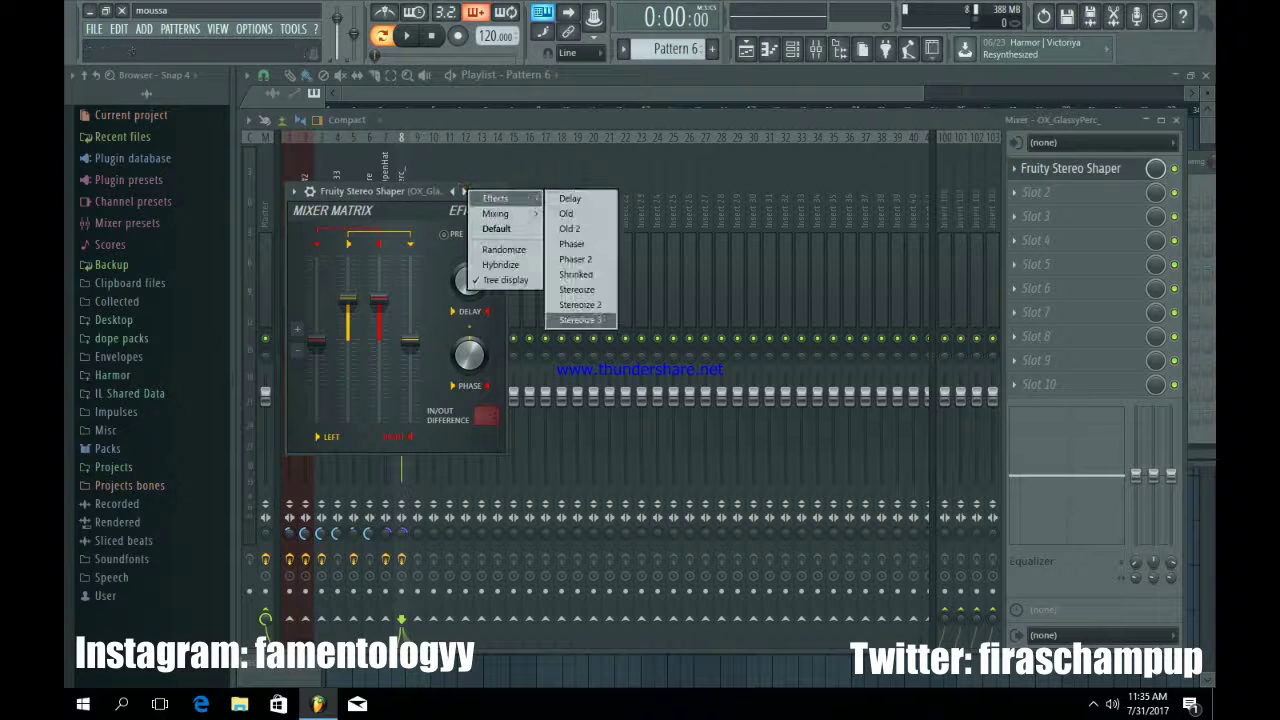
{"action": "left_click", "coordinate": [578, 321]}
Add Fruity Parametric EQ 2 to slot 2 of the OX_GlassyPerc_ track, make band 1 a low cut and shift band 7 to a lower frequency
{"action": "left_click", "coordinate": [1036, 192]}
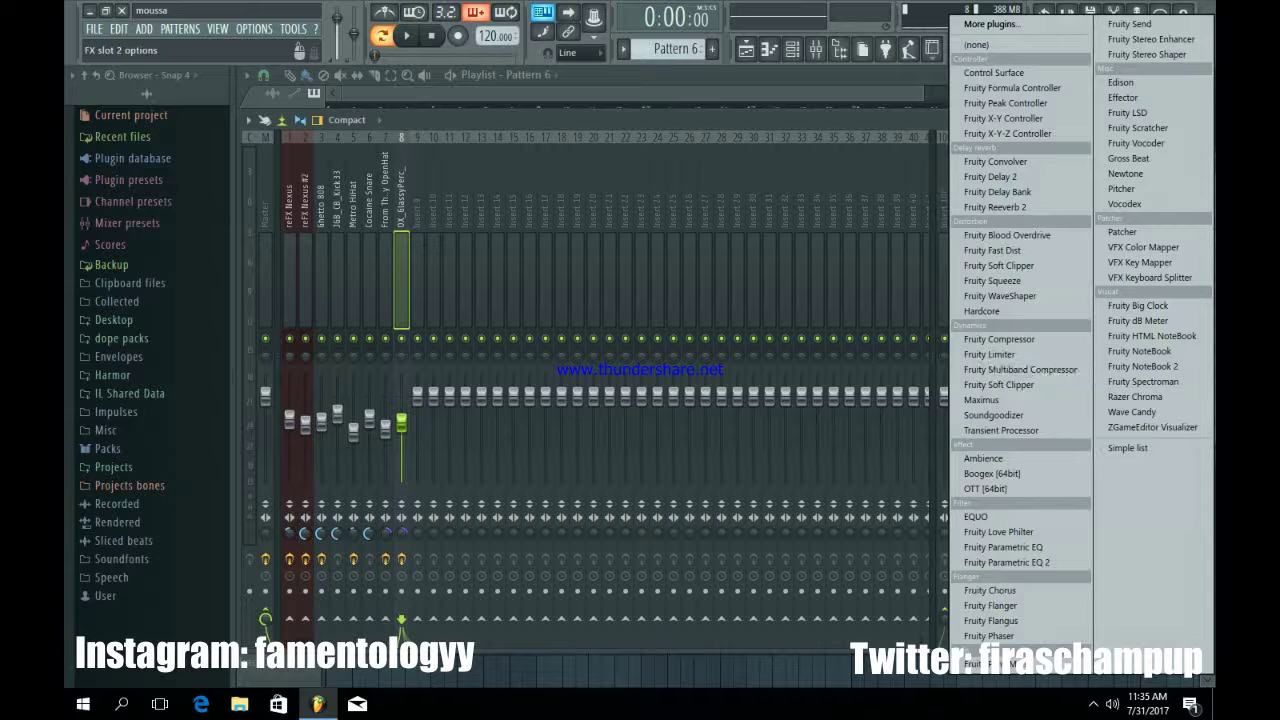
{"action": "left_click", "coordinate": [1020, 636]}
{"action": "key", "text": "space"}
{"action": "right_click", "coordinate": [380, 341]}
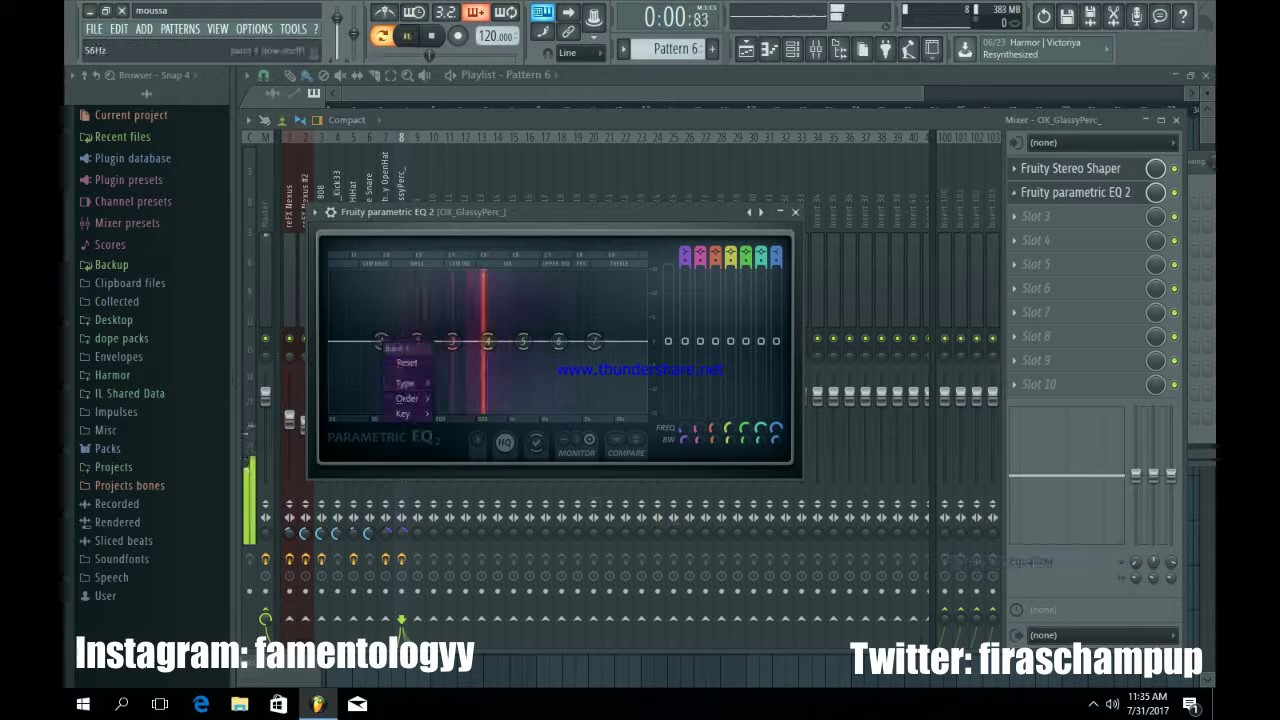
{"action": "mouse_move", "coordinate": [407, 399]}
{"action": "left_click", "coordinate": [458, 398]}
{"action": "left_click_drag", "start_coordinate": [380, 341], "coordinate": [436, 409]}
{"action": "left_click_drag", "start_coordinate": [594, 341], "coordinate": [522, 337]}
{"action": "left_click", "coordinate": [795, 212]}
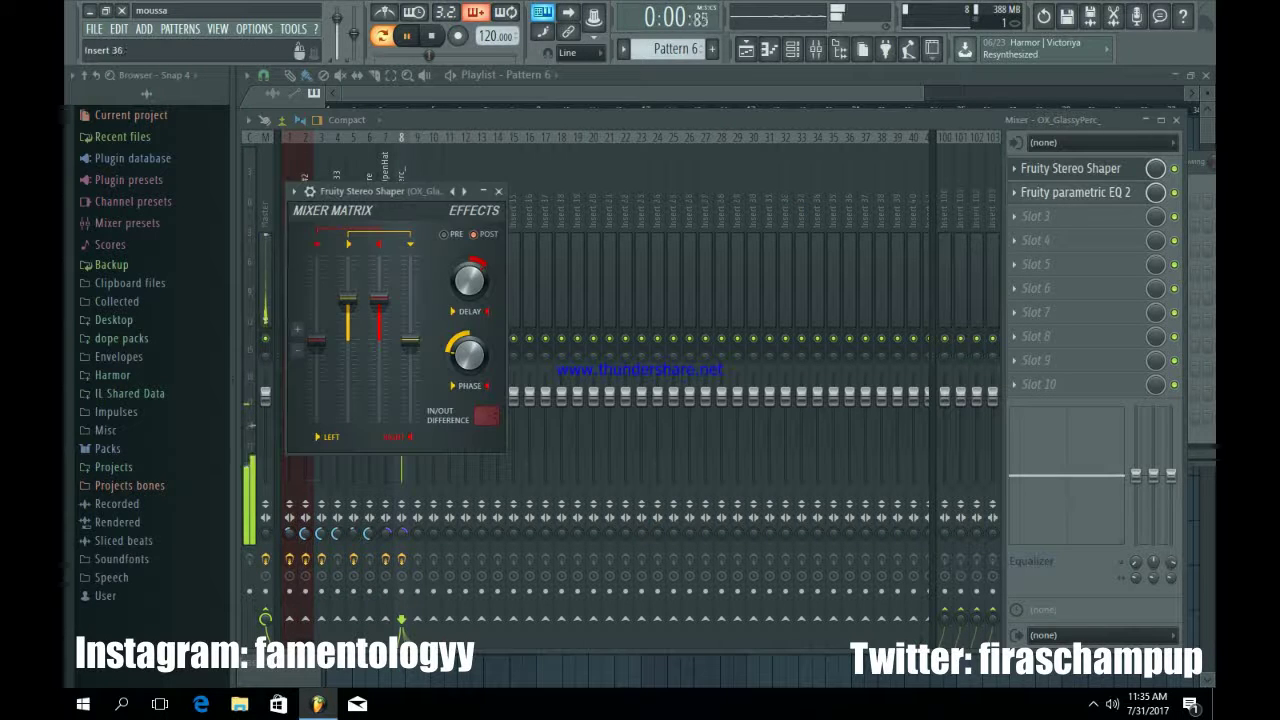
Add Fruity Reeverb 2 to slot 3 of the OX_GlassyPerc_ track with the wet level at about 42%, and lower the track's level slightly
{"action": "left_click", "coordinate": [1014, 216]}
{"action": "left_click", "coordinate": [995, 207]}
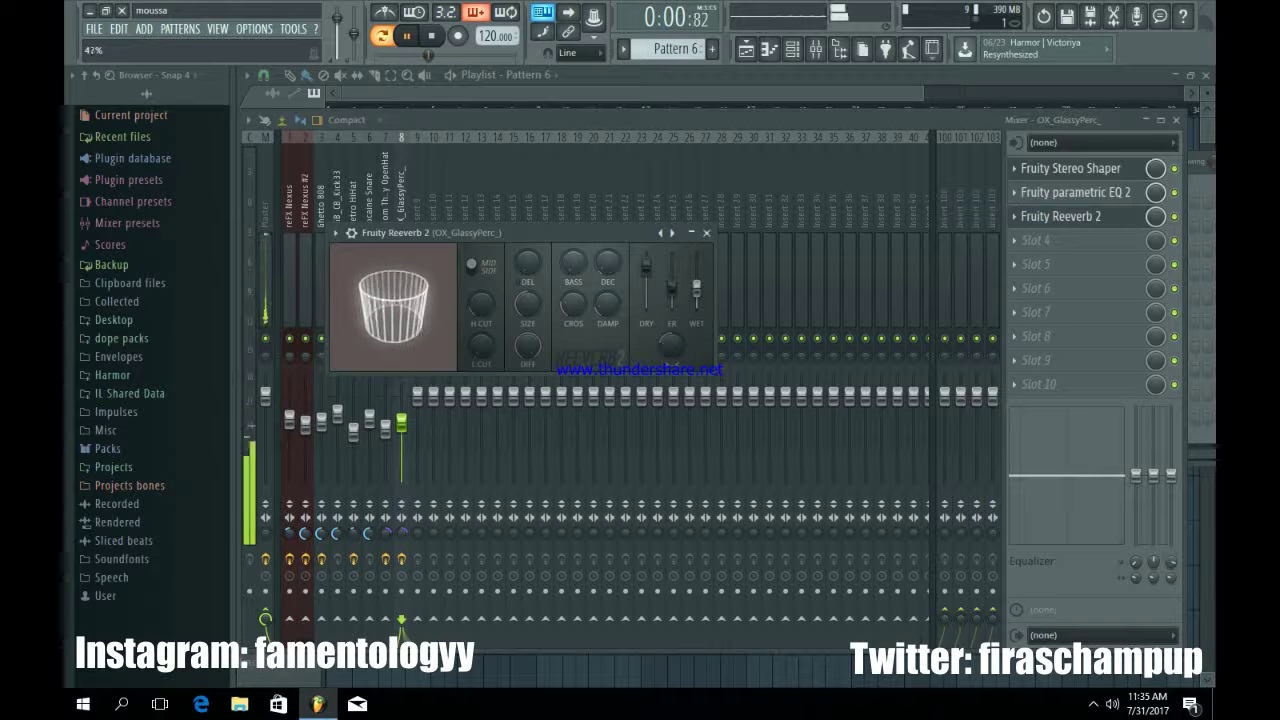
{"action": "left_click", "coordinate": [706, 233]}
{"action": "left_click", "coordinate": [498, 190]}
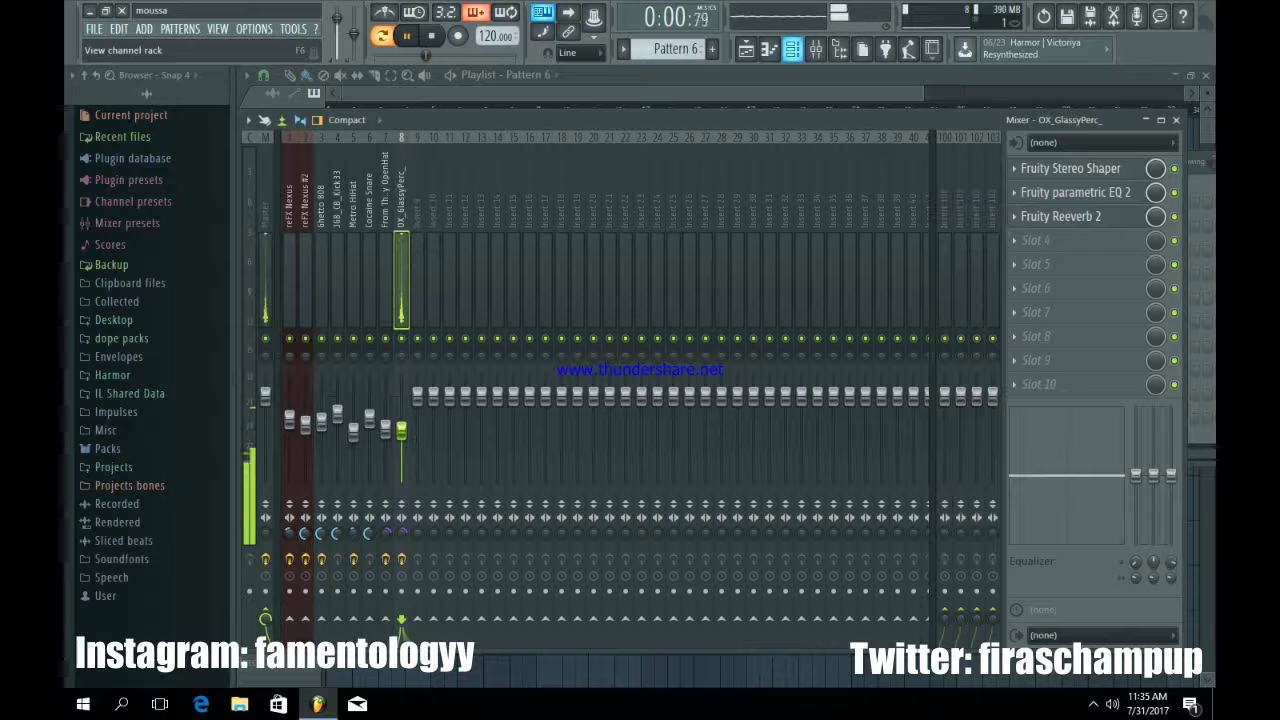
Add an empty Pattern 7 and route the JuicyJ Crash channel to mixer track 9 with its level at about 66% (-8.3 dB)
{"action": "left_click", "coordinate": [792, 48]}
{"action": "left_click", "coordinate": [712, 48]}
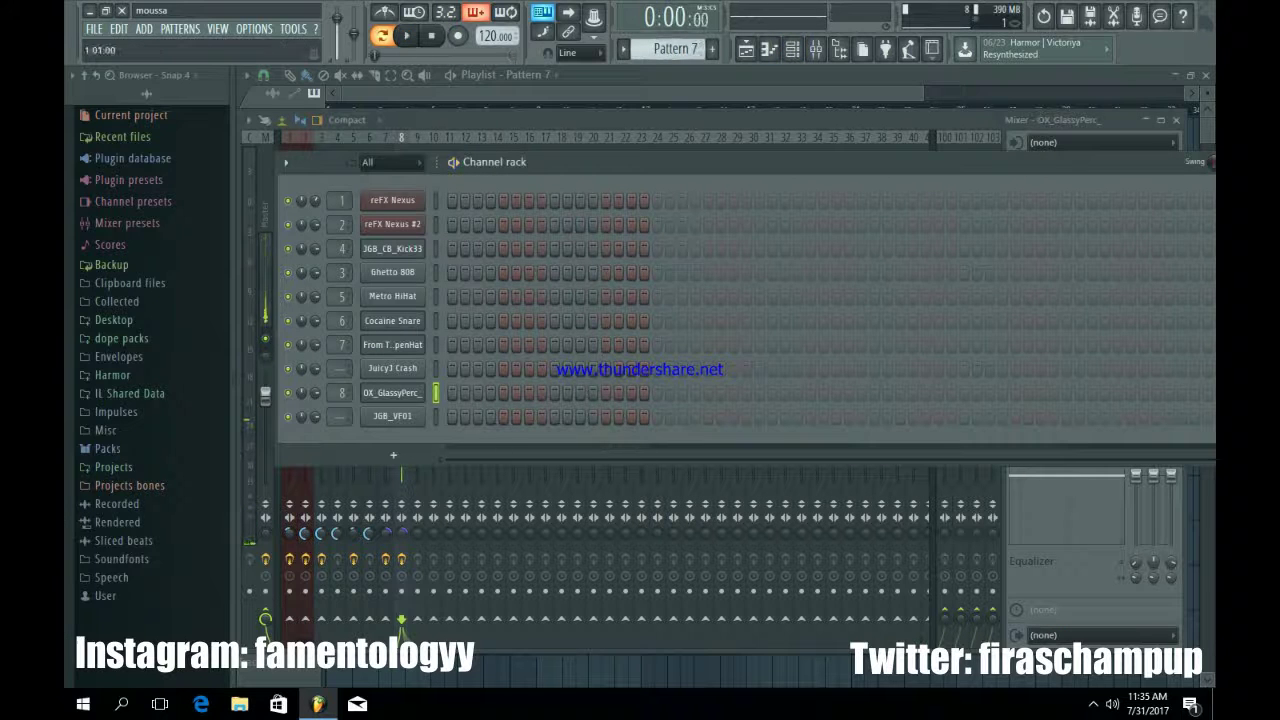
{"action": "left_click", "coordinate": [392, 368]}
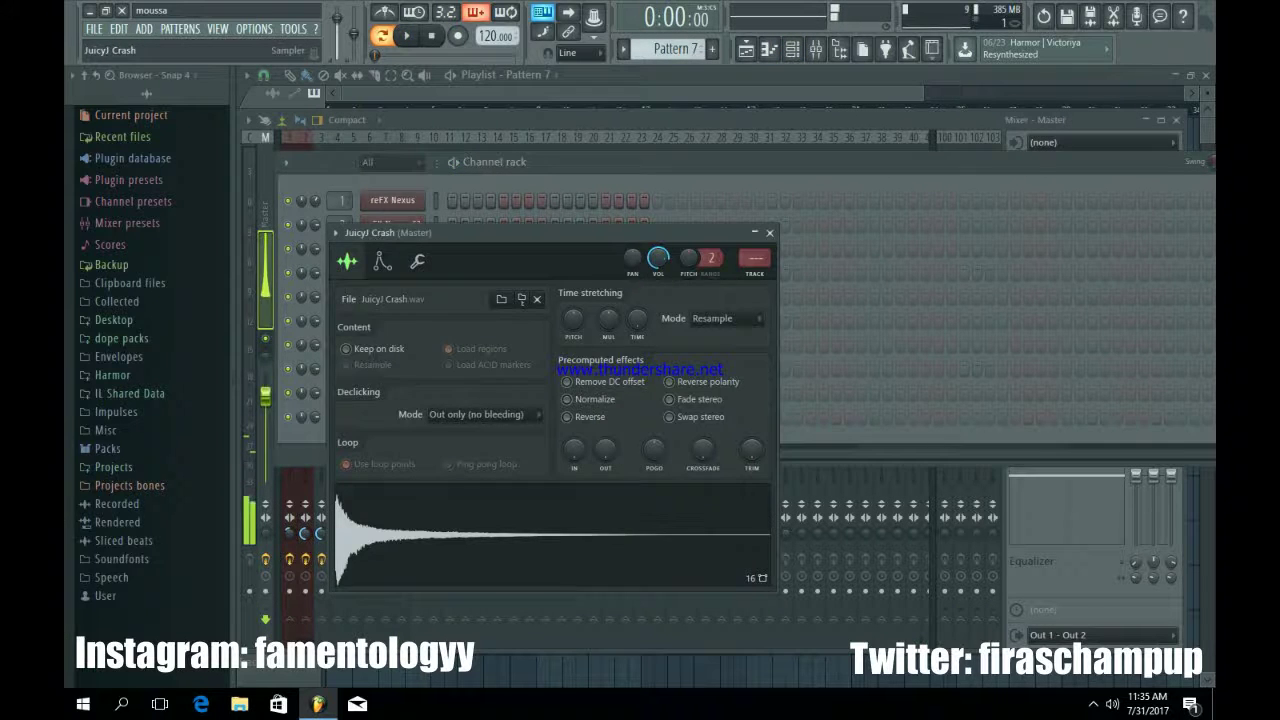
{"action": "key", "text": "ctrl+l"}
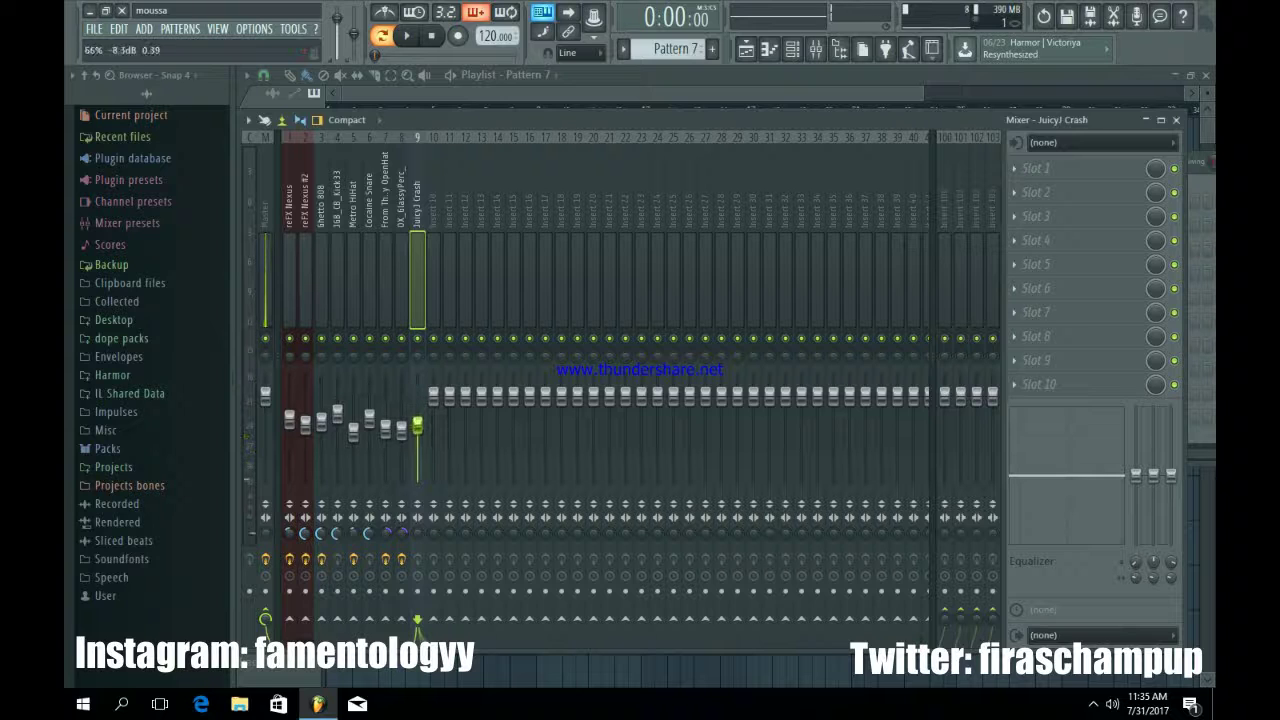
Add Fruity Stereo Shaper to effect slot 1 of the JuicyJ Crash mixer track and load its Stereoize 3 preset
{"action": "left_click", "coordinate": [1036, 168]}
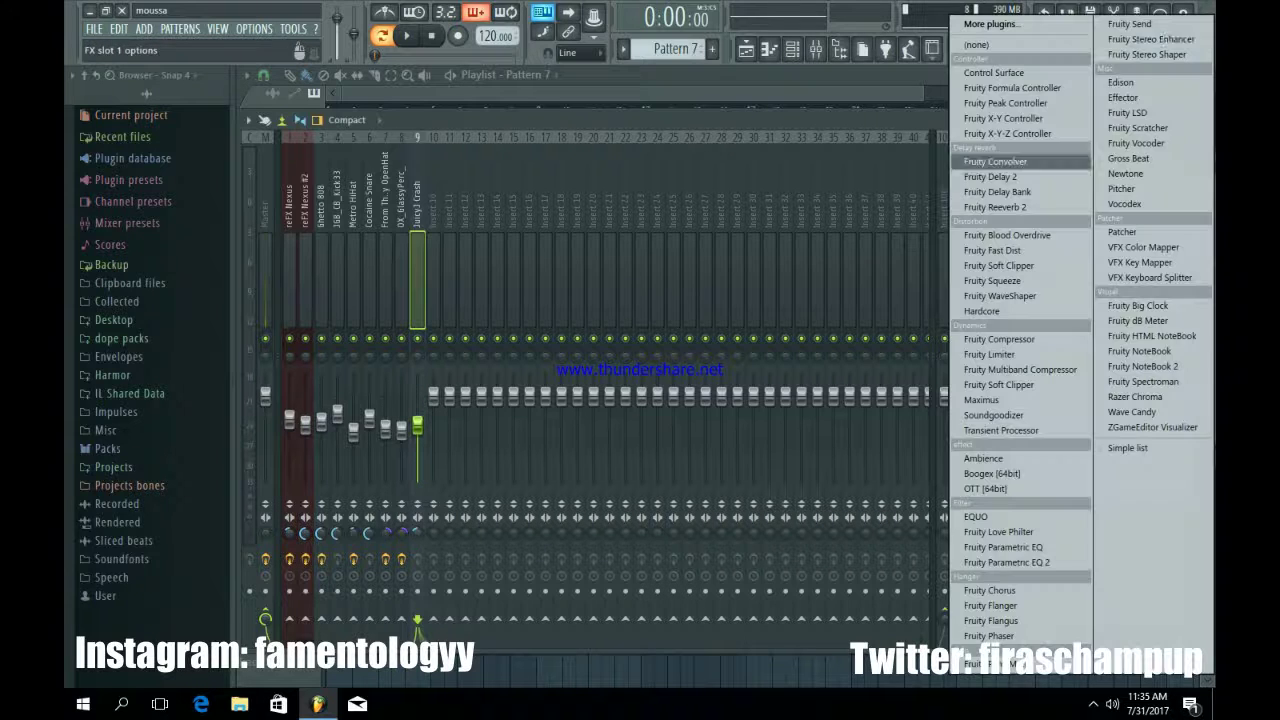
{"action": "left_click", "coordinate": [1147, 54]}
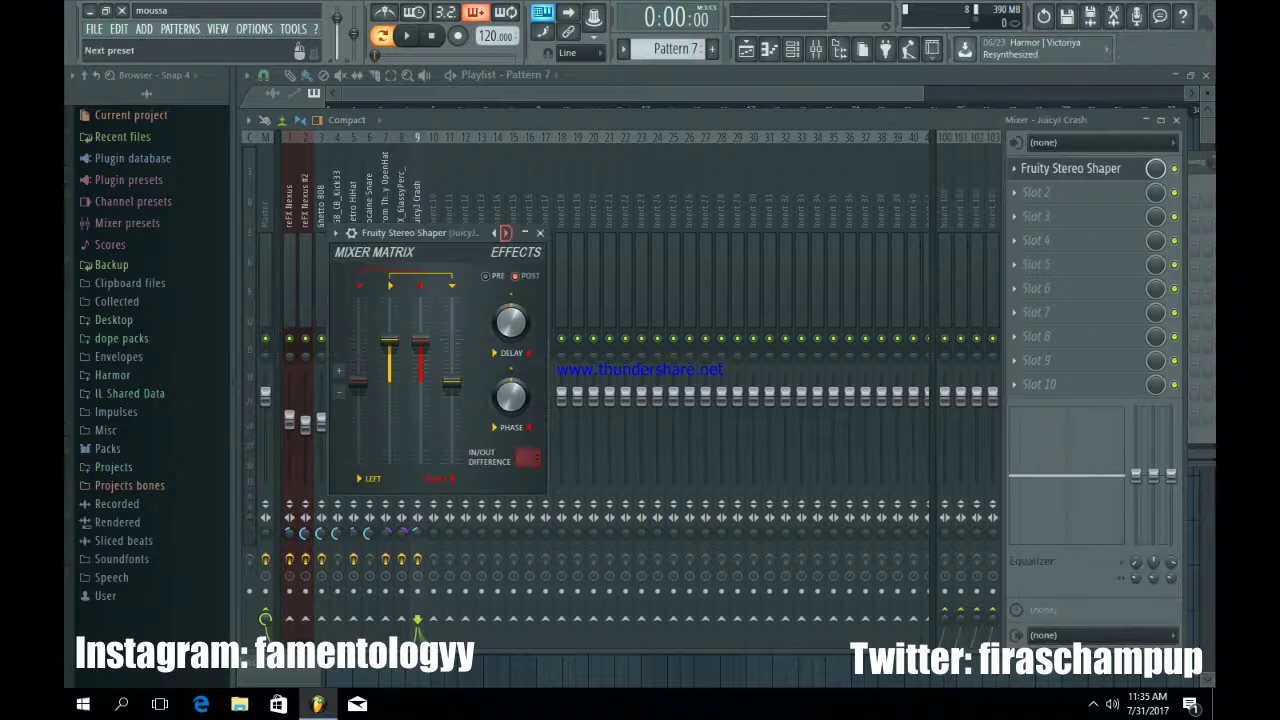
{"action": "right_click", "coordinate": [506, 233]}
{"action": "mouse_move", "coordinate": [546, 246]}
{"action": "left_click", "coordinate": [624, 370]}
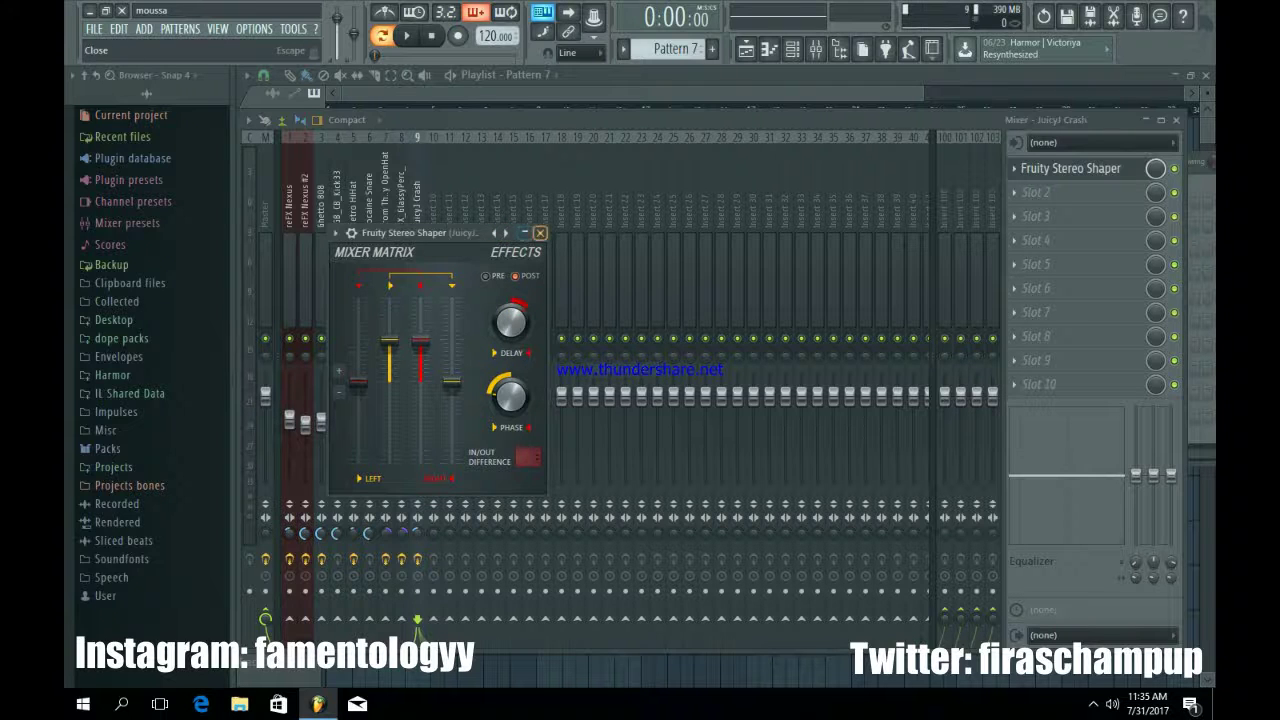
{"action": "left_click", "coordinate": [539, 233]}
Add Fruity Parametric EQ 2 to slot 2 of the JuicyJ Crash track and shape band 1 into a steep low cut
{"action": "left_click", "coordinate": [1036, 192]}
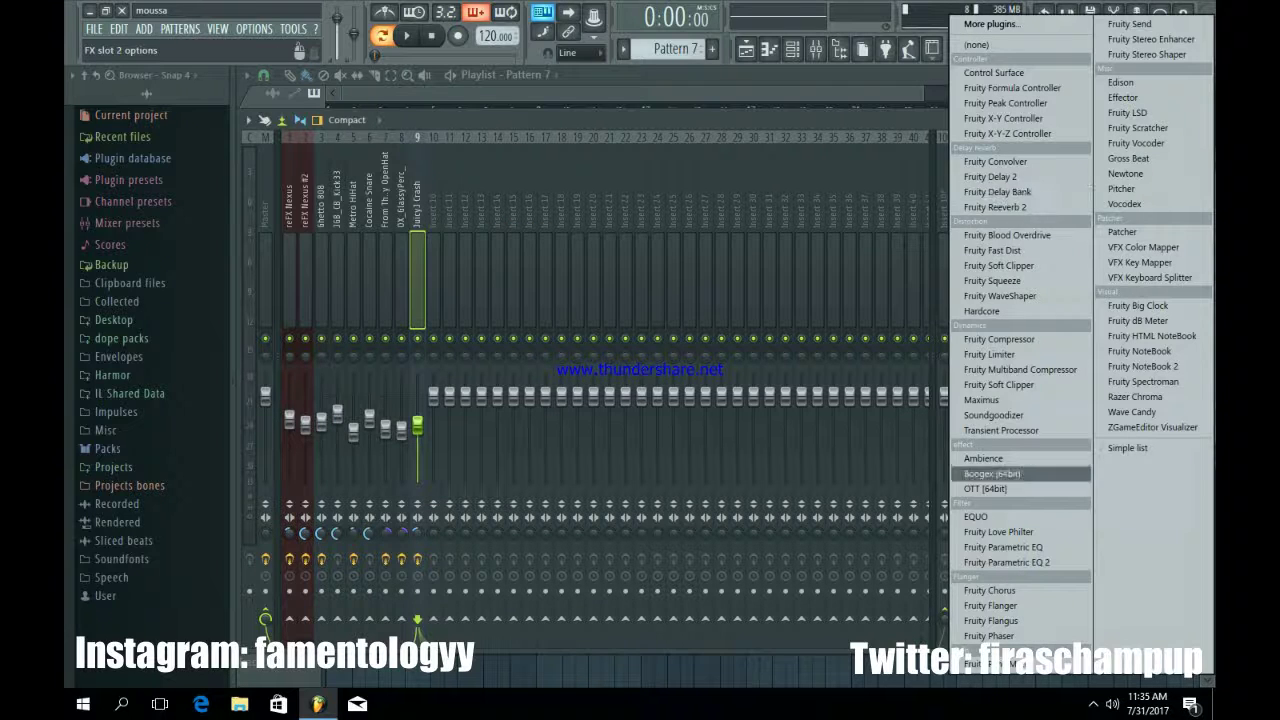
{"action": "left_click", "coordinate": [1006, 562]}
{"action": "key", "text": "space"}
{"action": "right_click", "coordinate": [423, 383]}
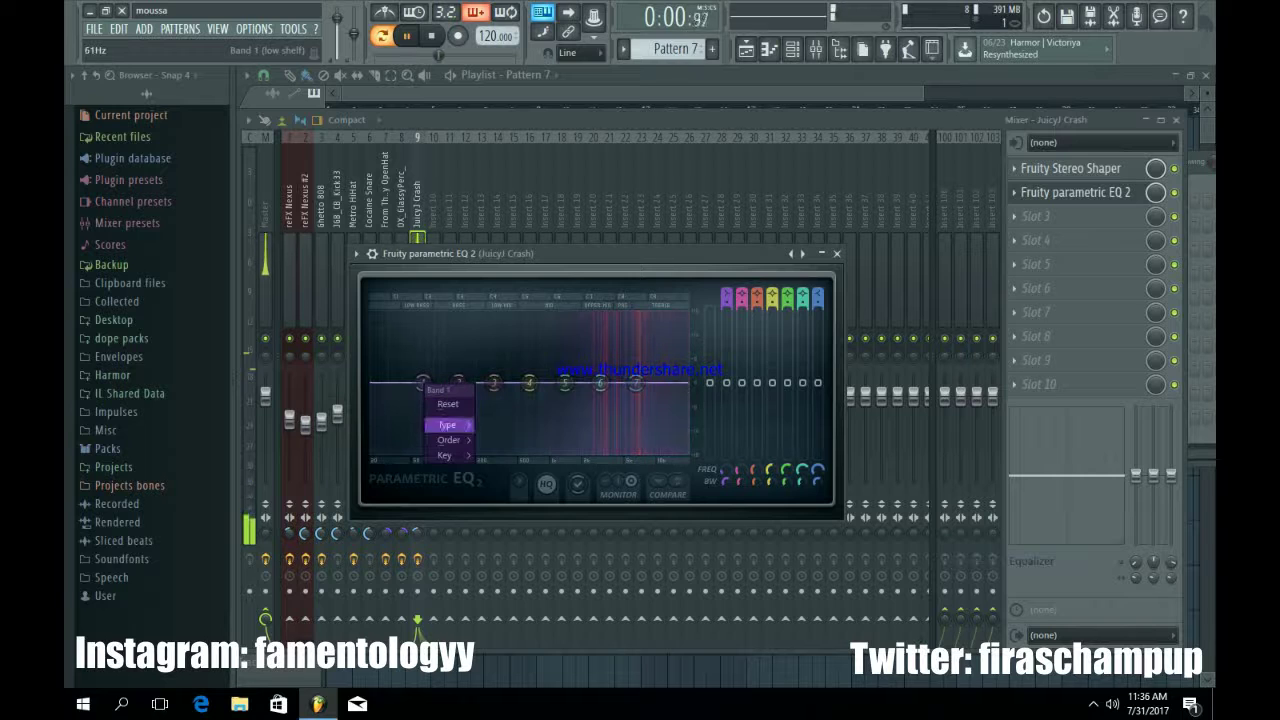
{"action": "mouse_move", "coordinate": [448, 440]}
{"action": "left_click", "coordinate": [506, 440]}
{"action": "left_click_drag", "start_coordinate": [423, 383], "coordinate": [487, 452]}
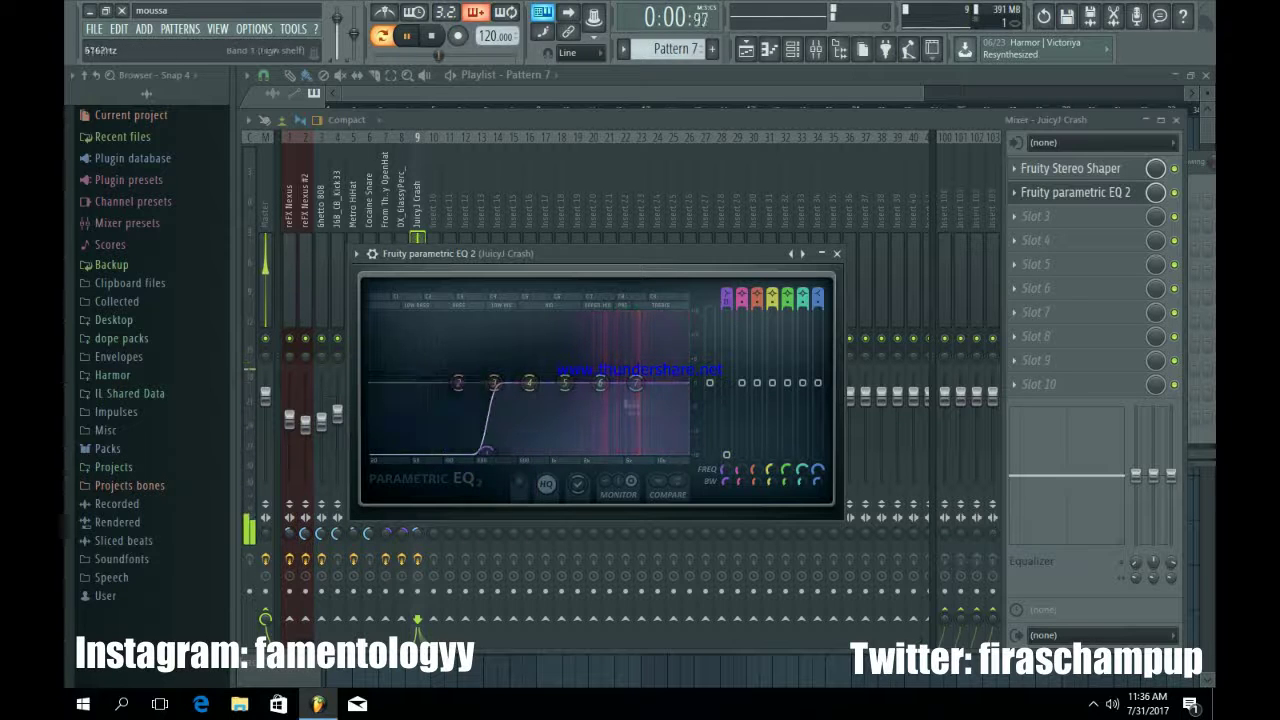
{"action": "left_click", "coordinate": [837, 253]}
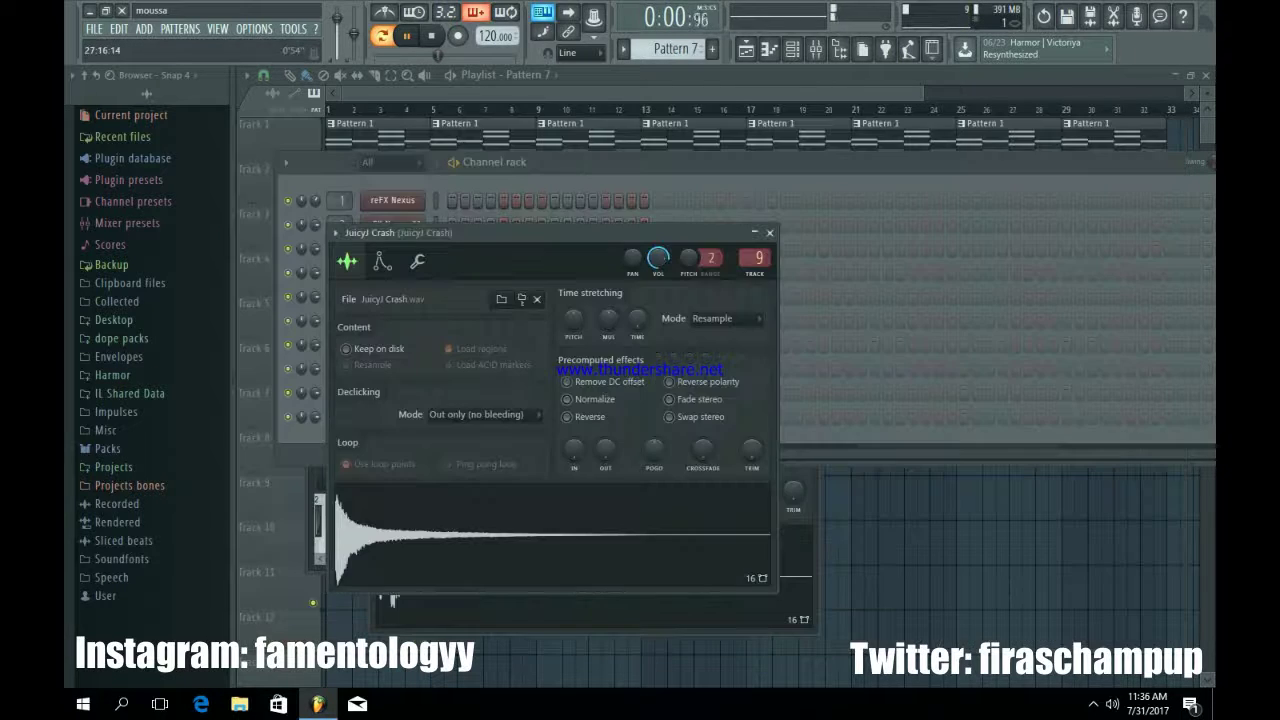
Return to the channel rack over the playlist and switch to Pattern 5
{"action": "key", "text": "F5"}
{"action": "left_click", "coordinate": [792, 49]}
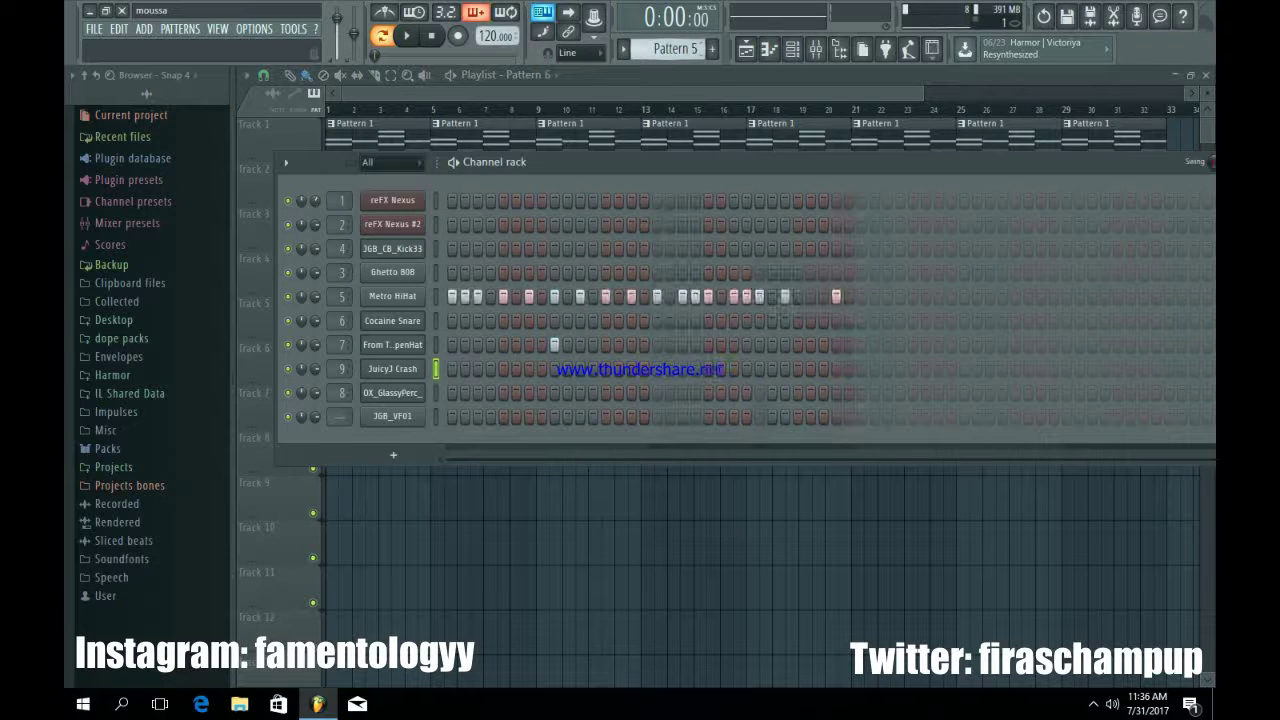
Place clips of Pattern 6 on playlist track 6 at bars 9, 13, 17 and 21
{"action": "left_click", "coordinate": [746, 49]}
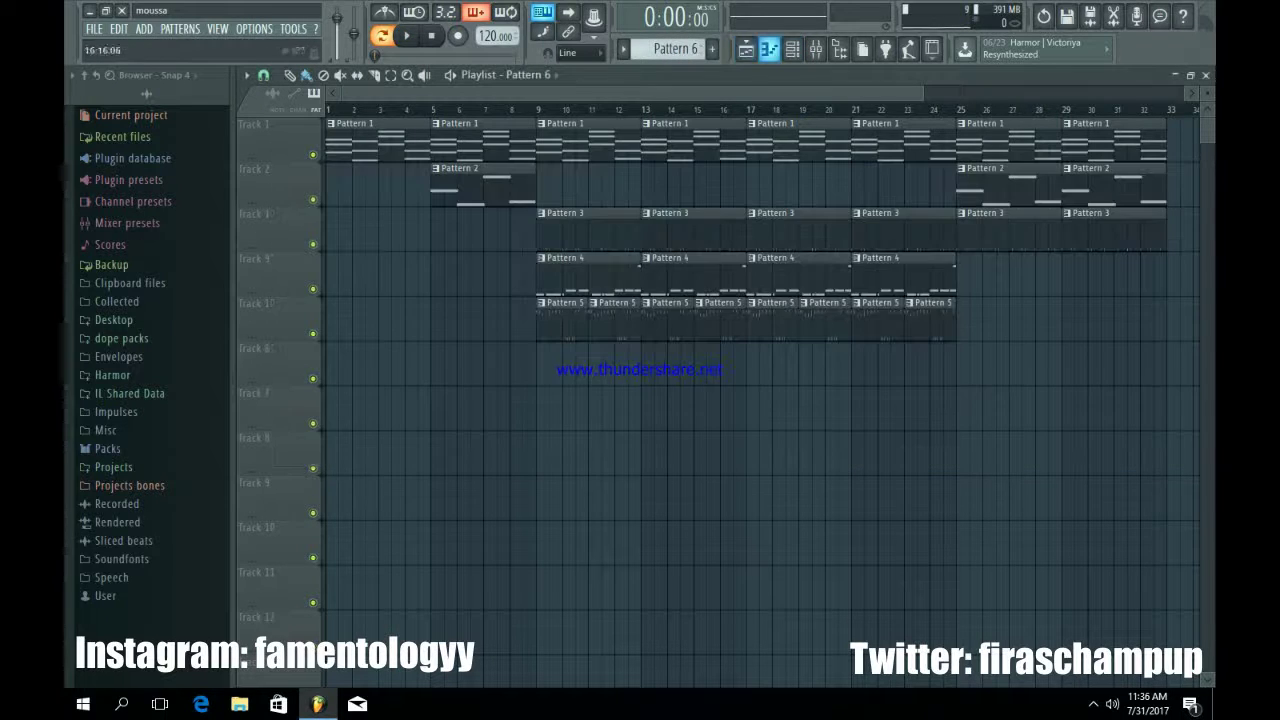
{"action": "left_click", "coordinate": [568, 348]}
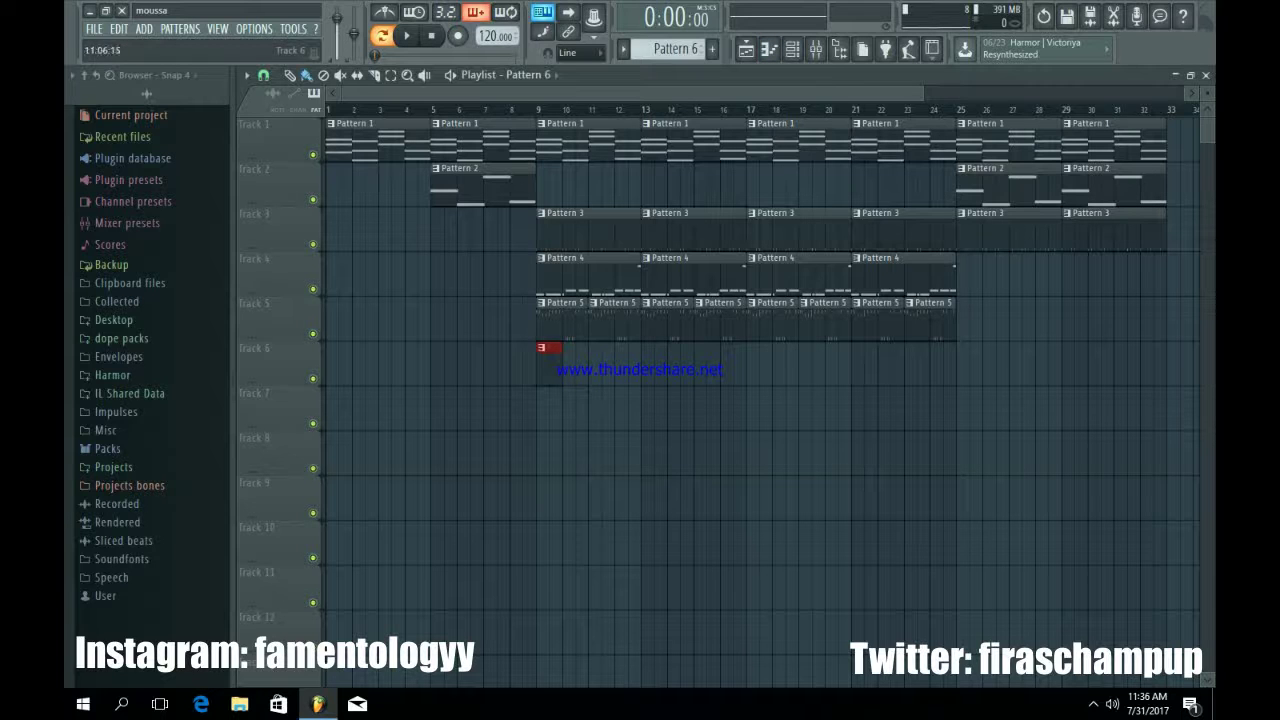
{"action": "left_click_drag", "start_coordinate": [616, 348], "coordinate": [602, 348]}
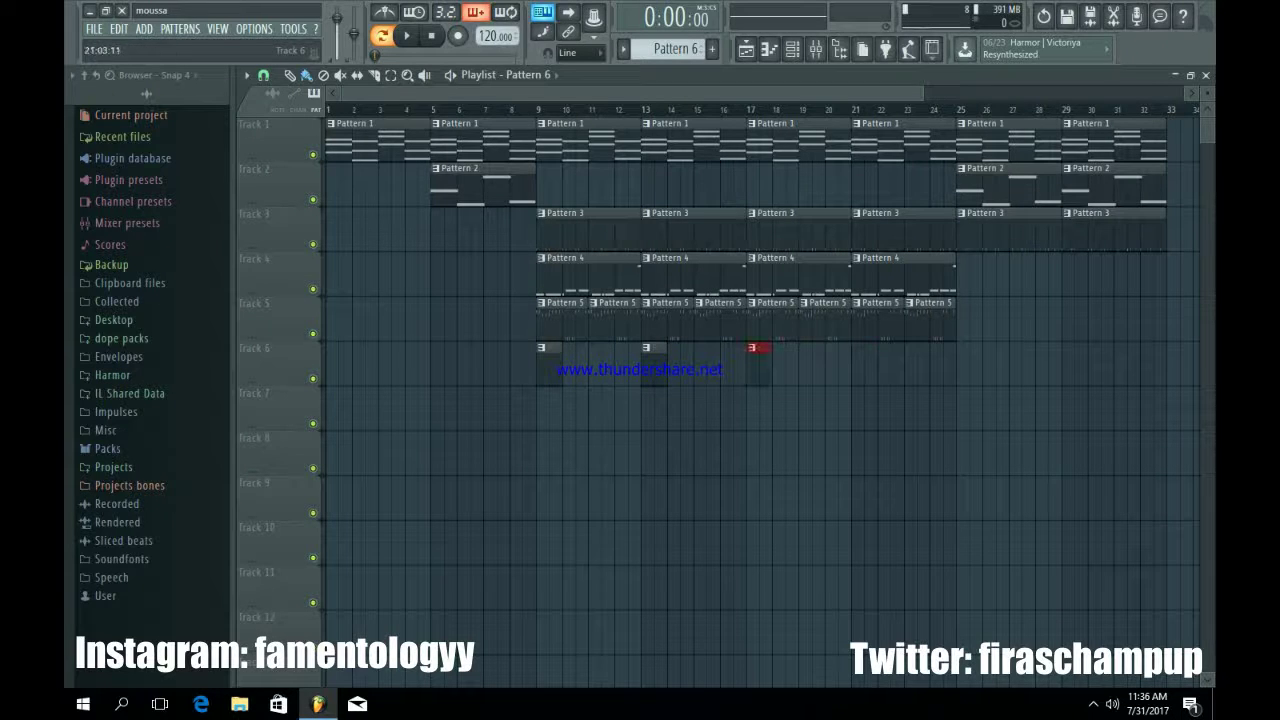
Switch to Pattern 7 and place one clip of it on playlist track 7 at bar 9
{"action": "left_click", "coordinate": [792, 49]}
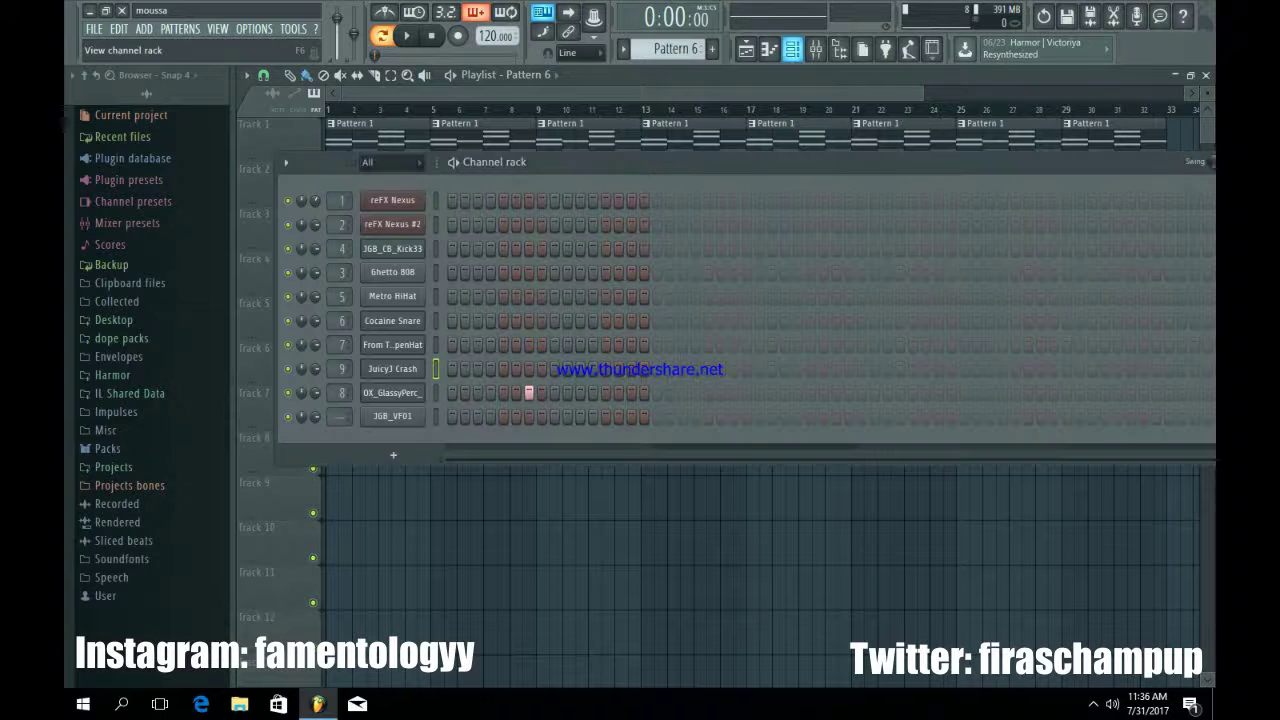
{"action": "key", "text": "KP_Add"}
{"action": "left_click", "coordinate": [746, 49]}
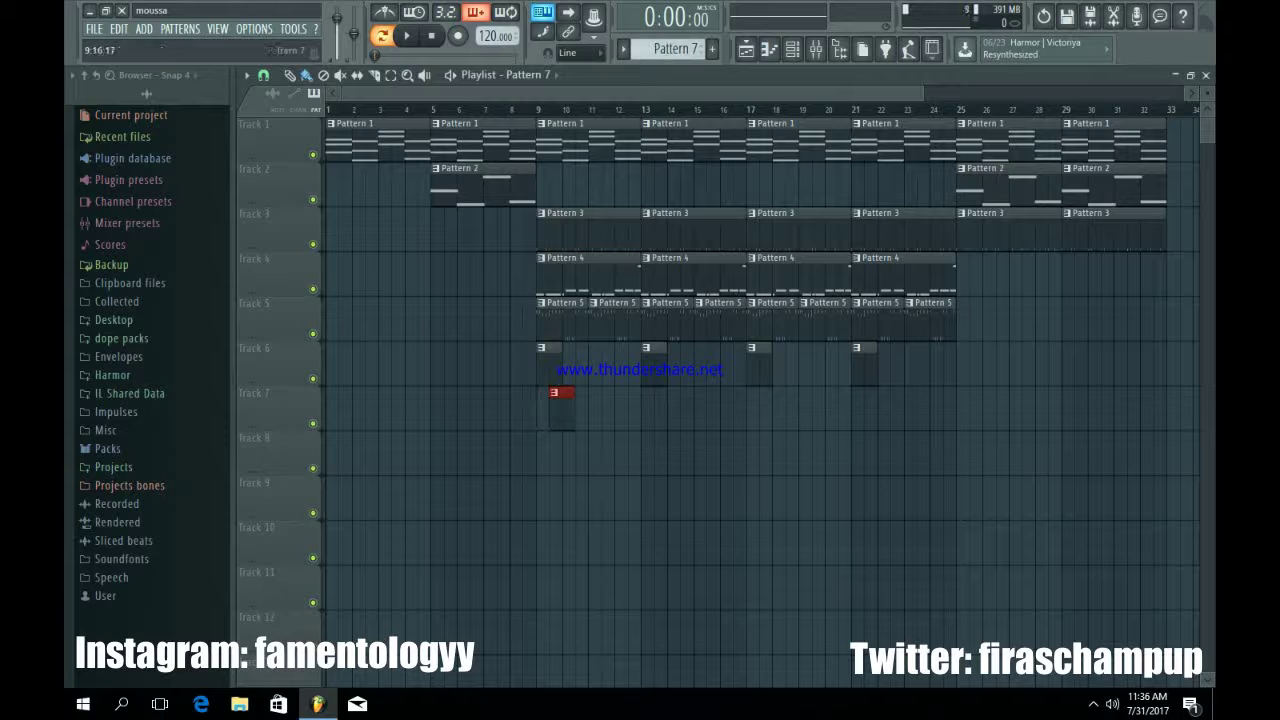
Mute playlist tracks 5, 4 and 1
{"action": "left_click", "coordinate": [313, 334]}
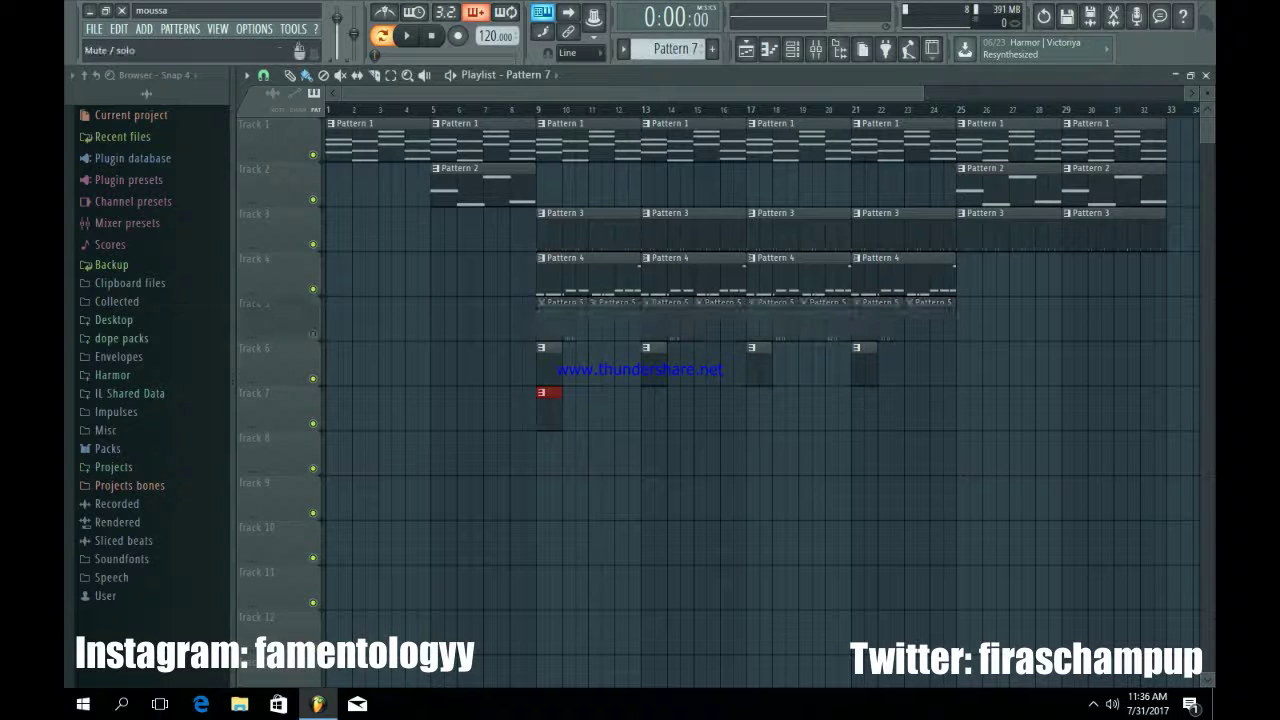
{"action": "left_click", "coordinate": [313, 289]}
{"action": "left_click", "coordinate": [313, 154]}
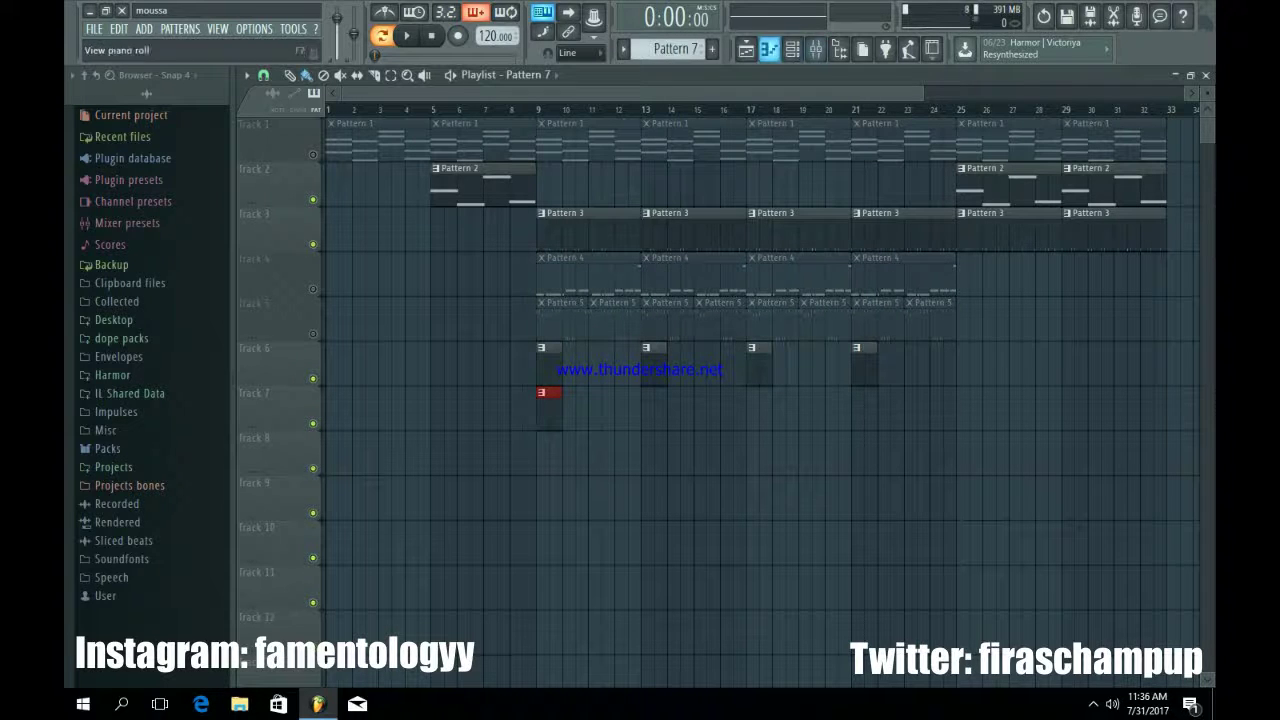
Switch to the empty Pattern 8 and place the JGB_VF01 sample in the playlist as an audio clip at bar 7
{"action": "left_click", "coordinate": [792, 49]}
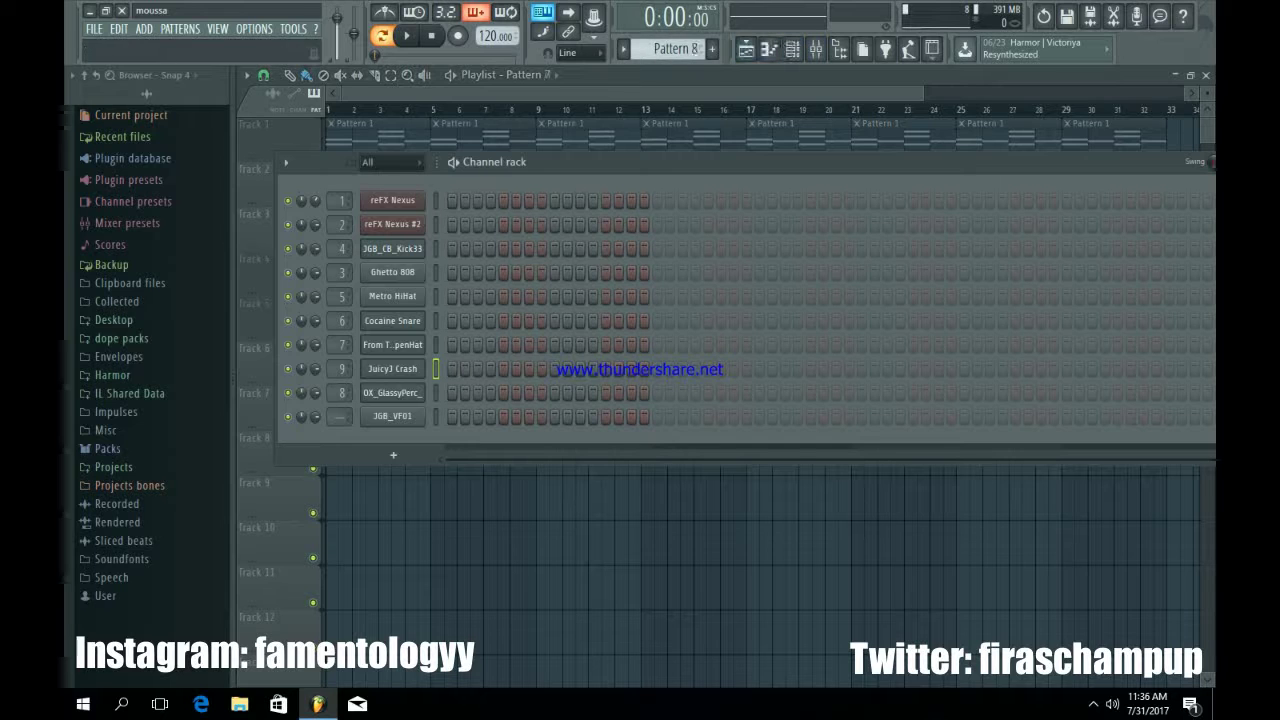
{"action": "left_click", "coordinate": [392, 416]}
{"action": "left_click_drag", "start_coordinate": [420, 450], "coordinate": [490, 500]}
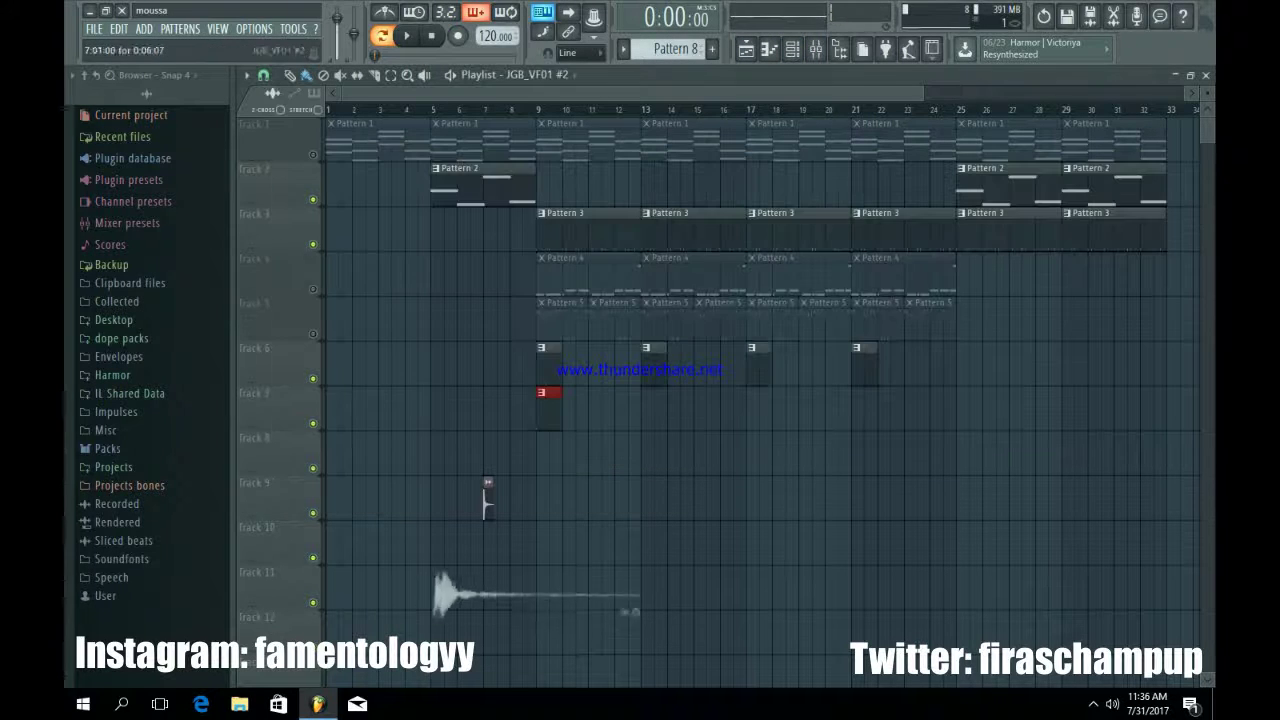
Route the JGB_VF01 #2 audio clip to mixer track 10, lower its level and set its stereo to 100% separated
{"action": "double_click", "coordinate": [487, 395]}
{"action": "key", "text": "ctrl+l"}
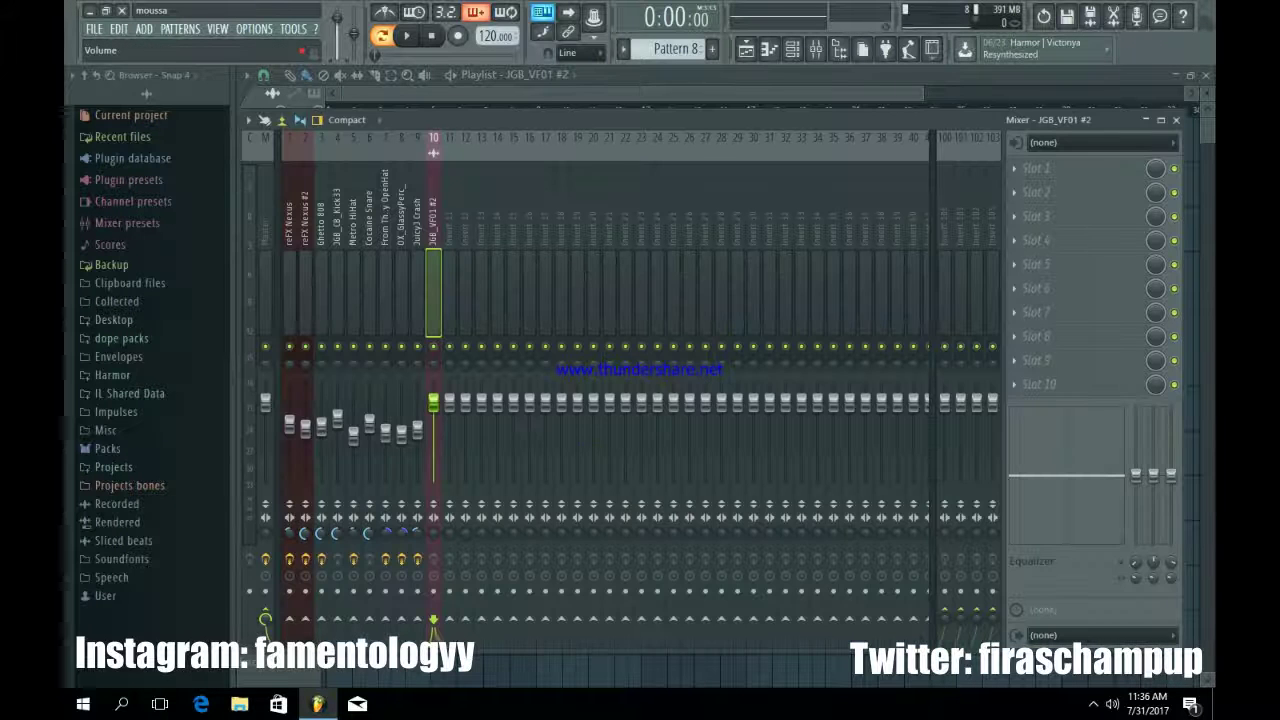
{"action": "key", "text": "v"}
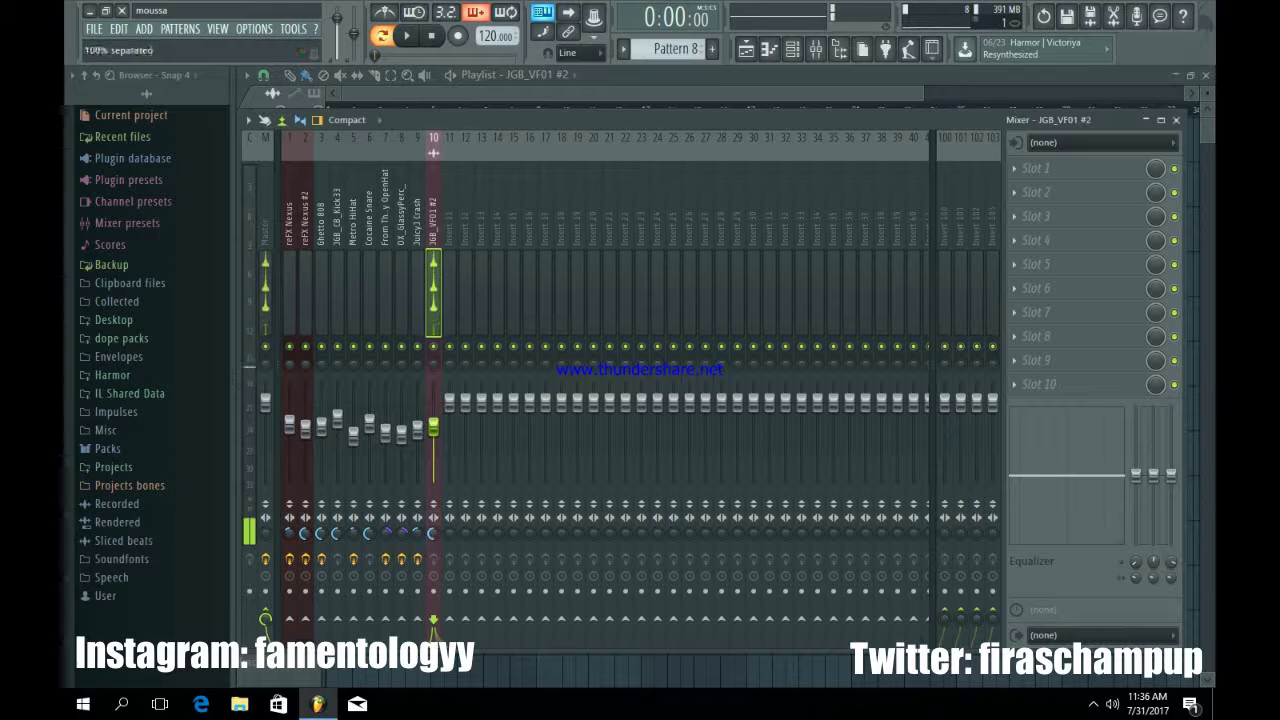
Add Fruity Stereo Shaper to slot 1 of the JGB_VF01 #2 mixer track and load its Stereoize 3 preset
{"action": "left_click", "coordinate": [1015, 169]}
{"action": "left_click", "coordinate": [1150, 55]}
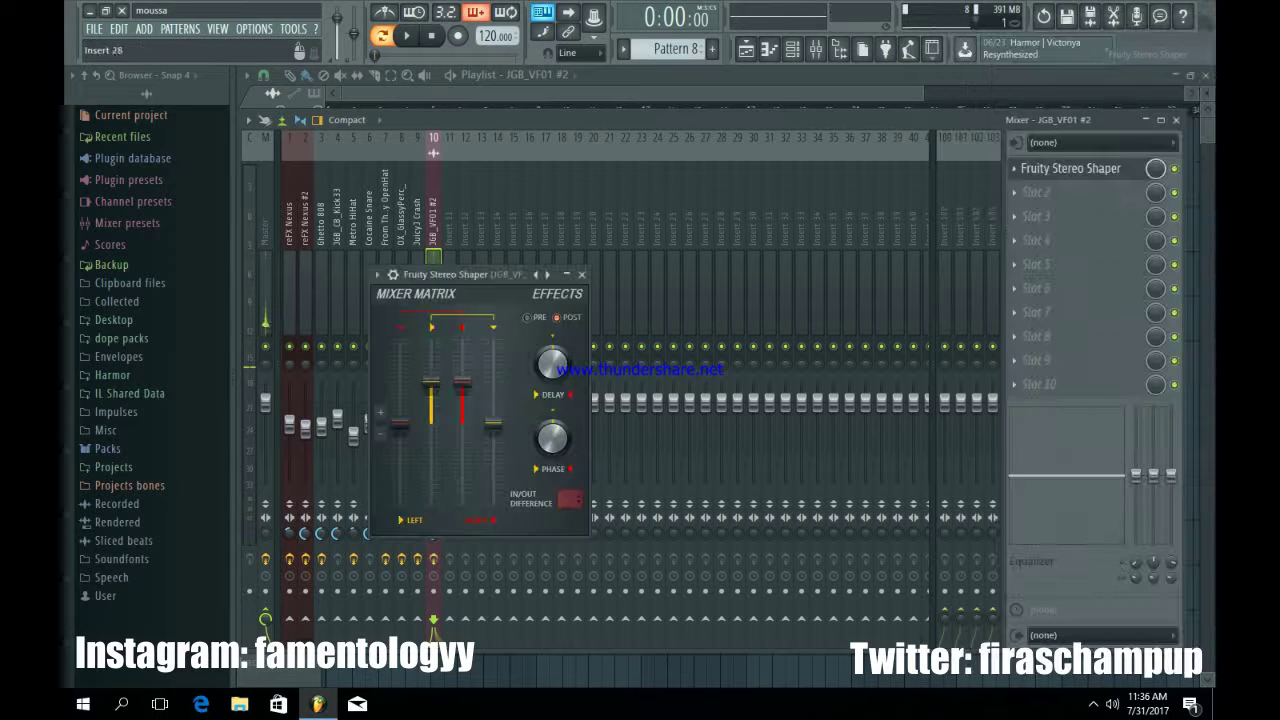
{"action": "key", "text": "q"}
{"action": "left_click", "coordinate": [547, 274]}
{"action": "mouse_move", "coordinate": [582, 286]}
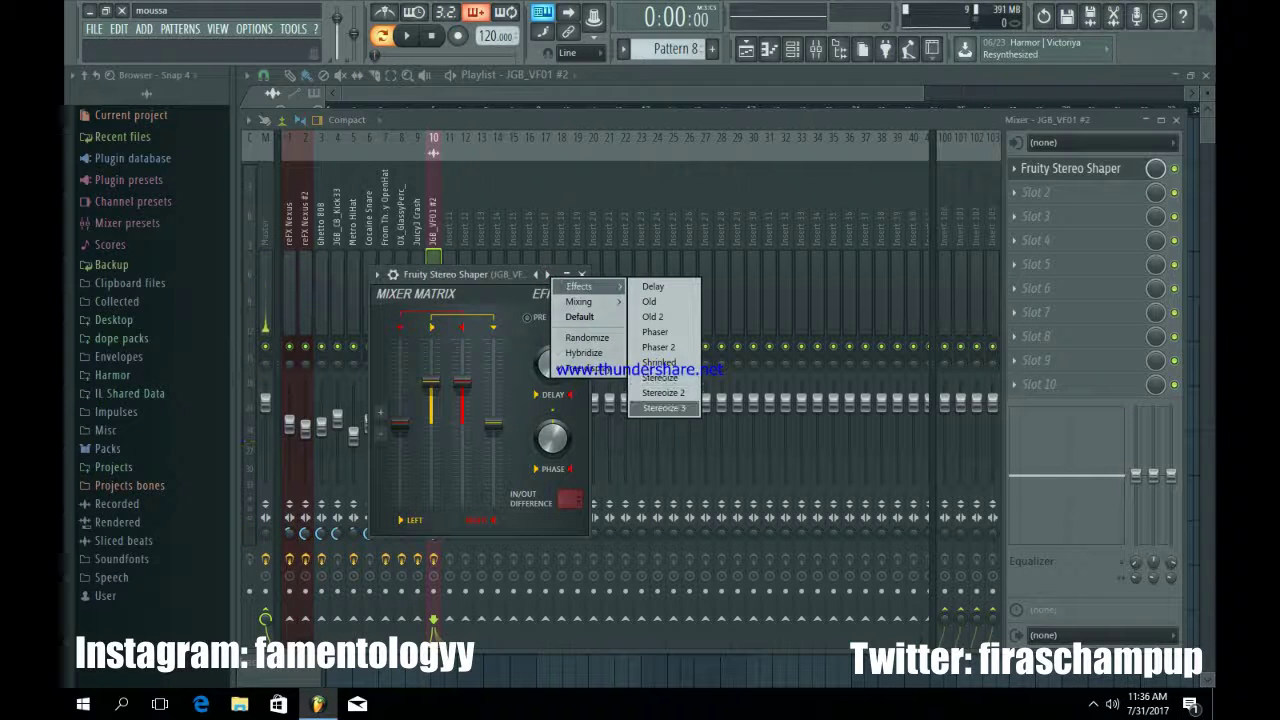
{"action": "left_click", "coordinate": [664, 408]}
{"action": "key", "text": "q"}
{"action": "key", "text": "q"}
{"action": "left_click", "coordinate": [582, 274]}
Add Fruity Parametric EQ 2 to slot 2 of the JGB_VF01 #2 track and pull bands 1 and 7 down to cut lows and highs
{"action": "left_click", "coordinate": [1036, 192]}
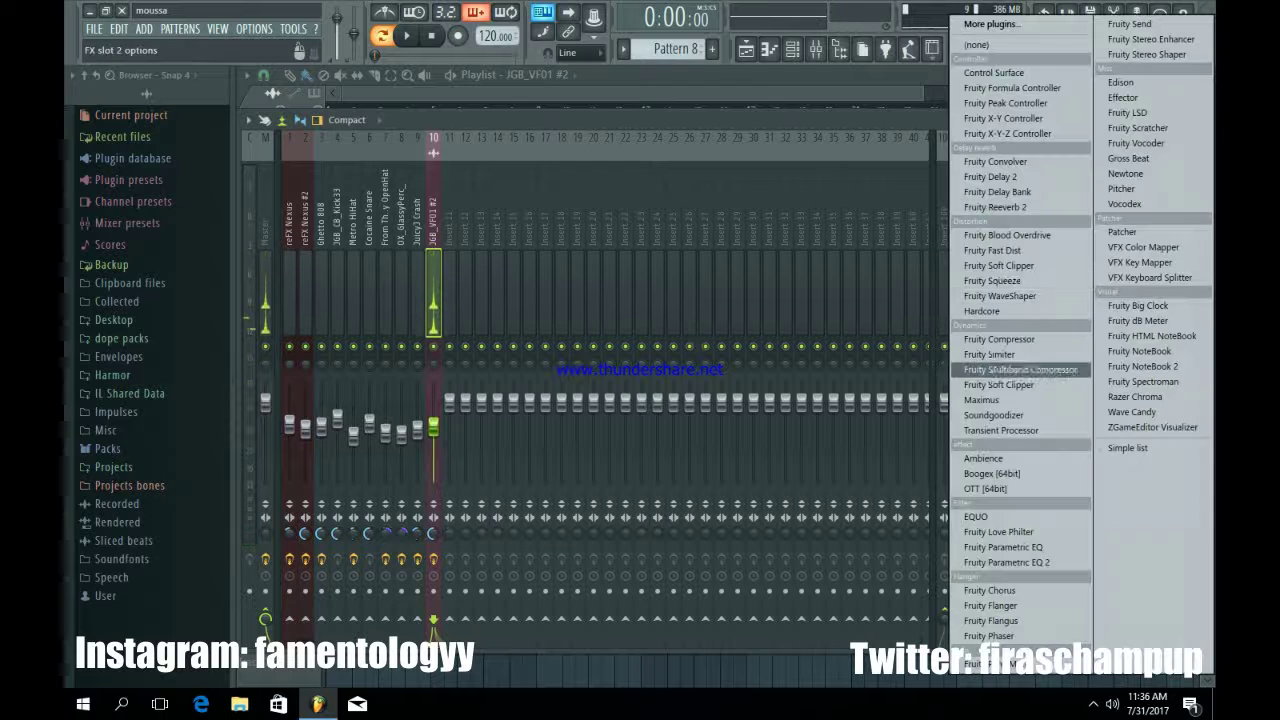
{"action": "left_click", "coordinate": [1006, 562]}
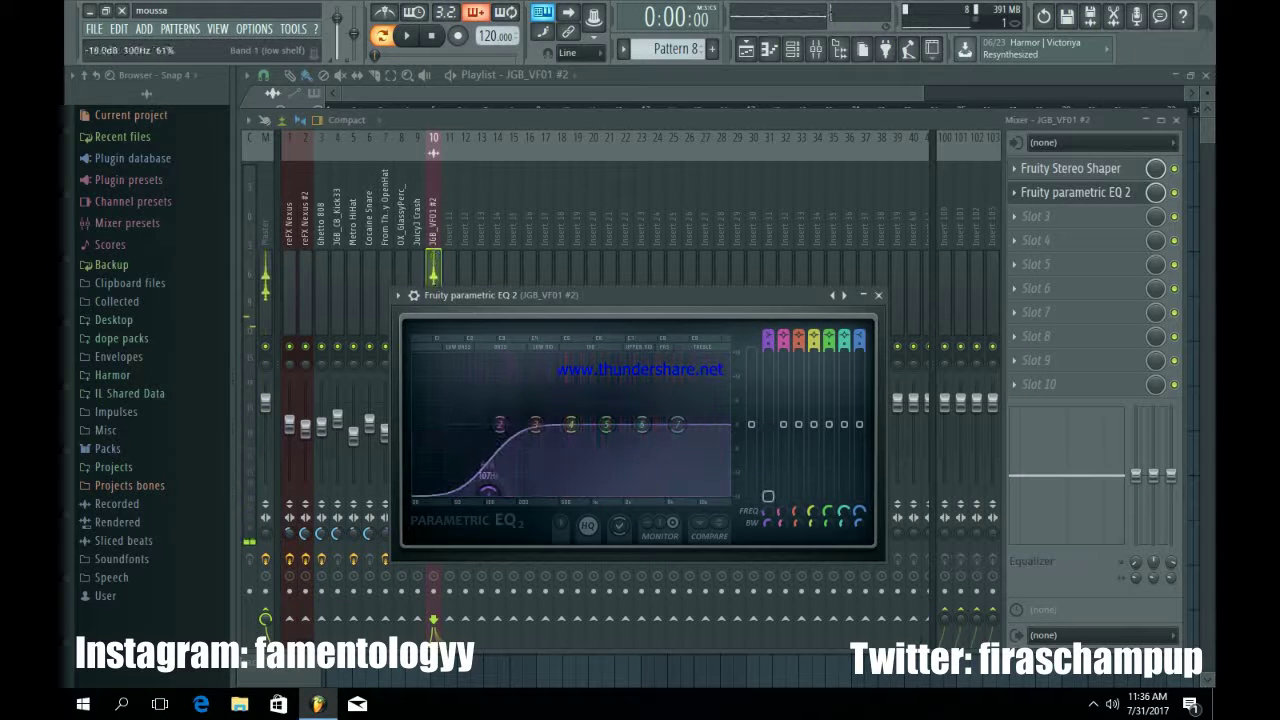
{"action": "left_click_drag", "start_coordinate": [678, 425], "coordinate": [678, 491]}
{"action": "key", "text": "q"}
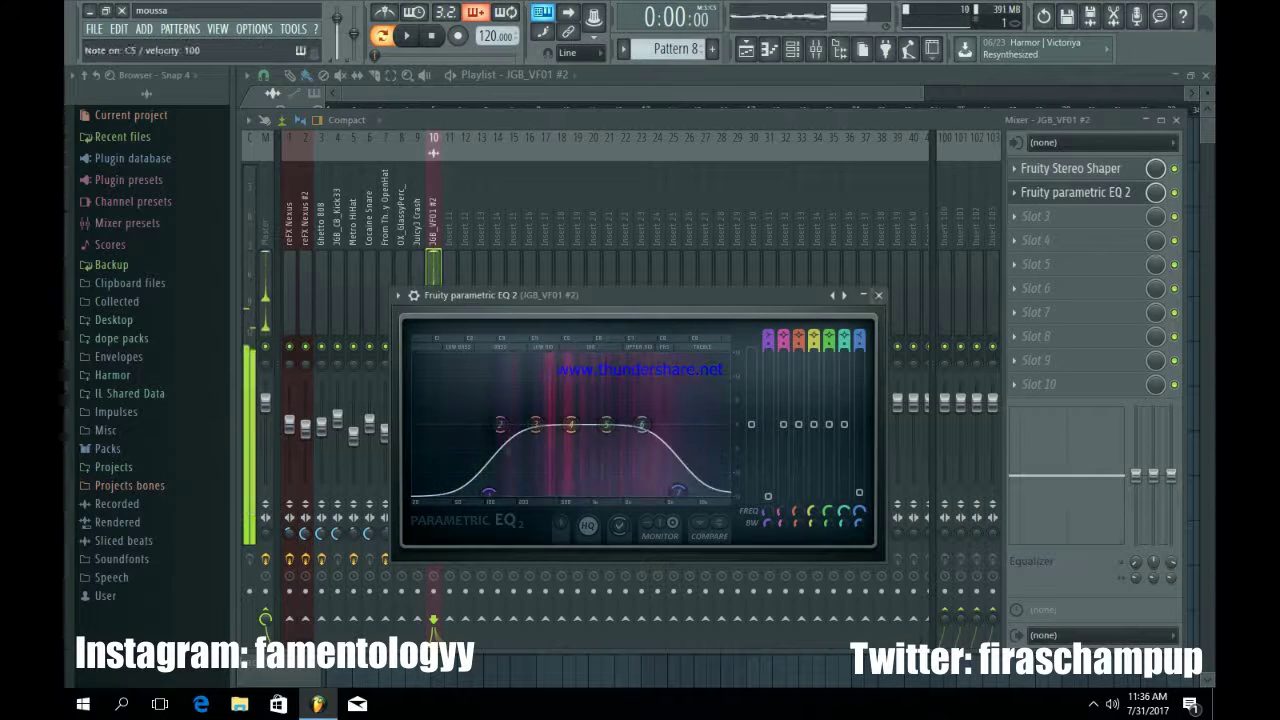
{"action": "left_click", "coordinate": [879, 295]}
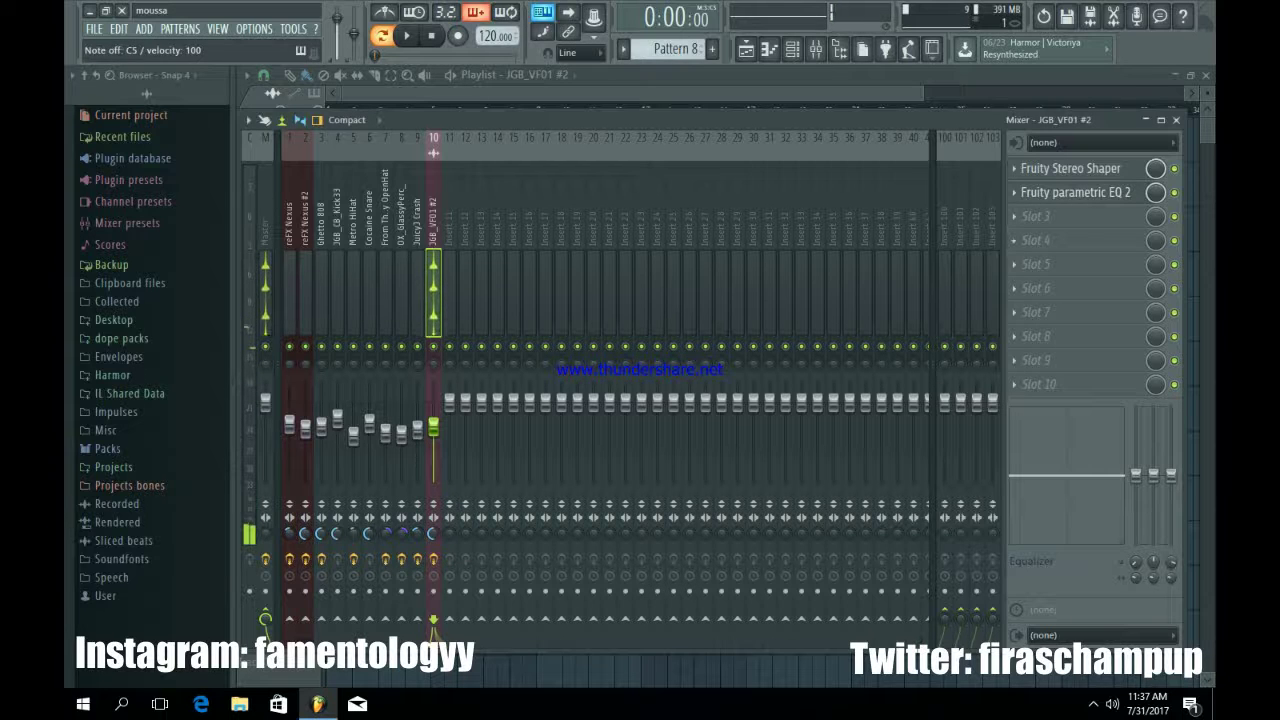
Add Fruity Reeverb 2 to slot 3 of the JGB_VF01 #2 mixer track
{"action": "left_click", "coordinate": [1014, 217]}
{"action": "left_click", "coordinate": [1016, 208]}
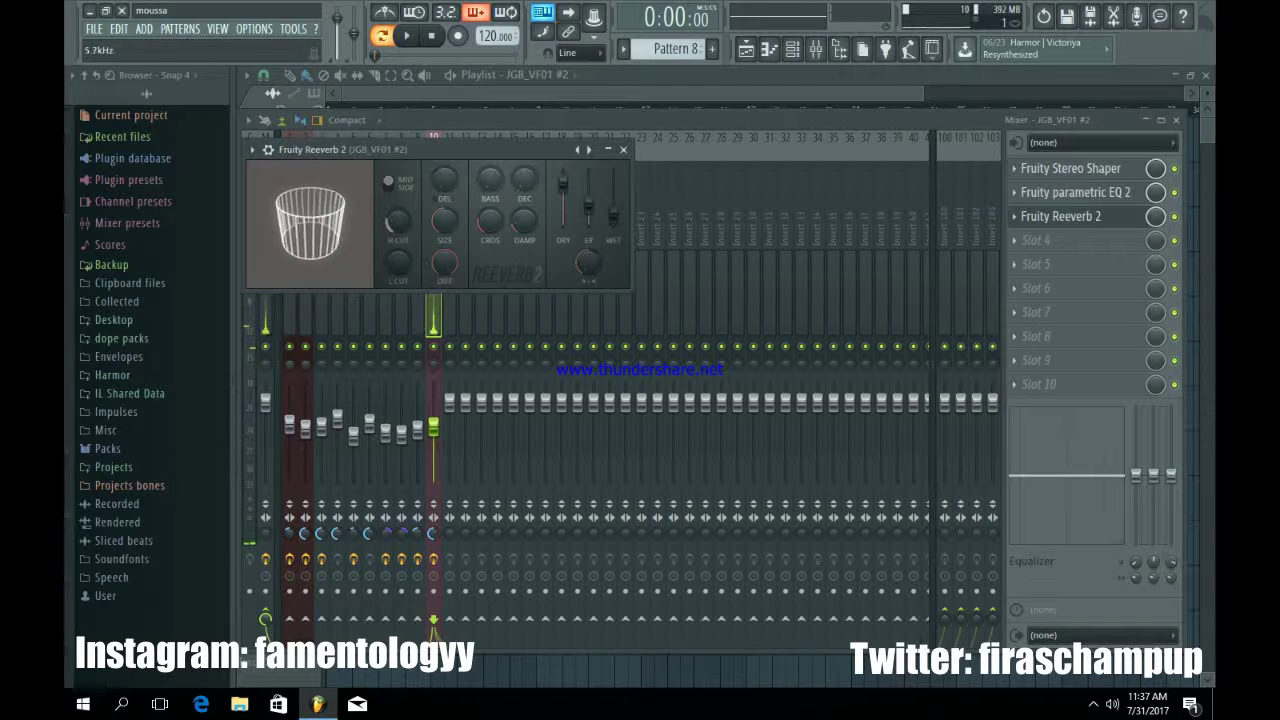
{"action": "left_click", "coordinate": [624, 150]}
Move the JGB_VF01 #2 clip on playlist track 7 to 8:09:00, checking its timing by playing from the middle of bar 7
{"action": "left_click", "coordinate": [745, 49]}
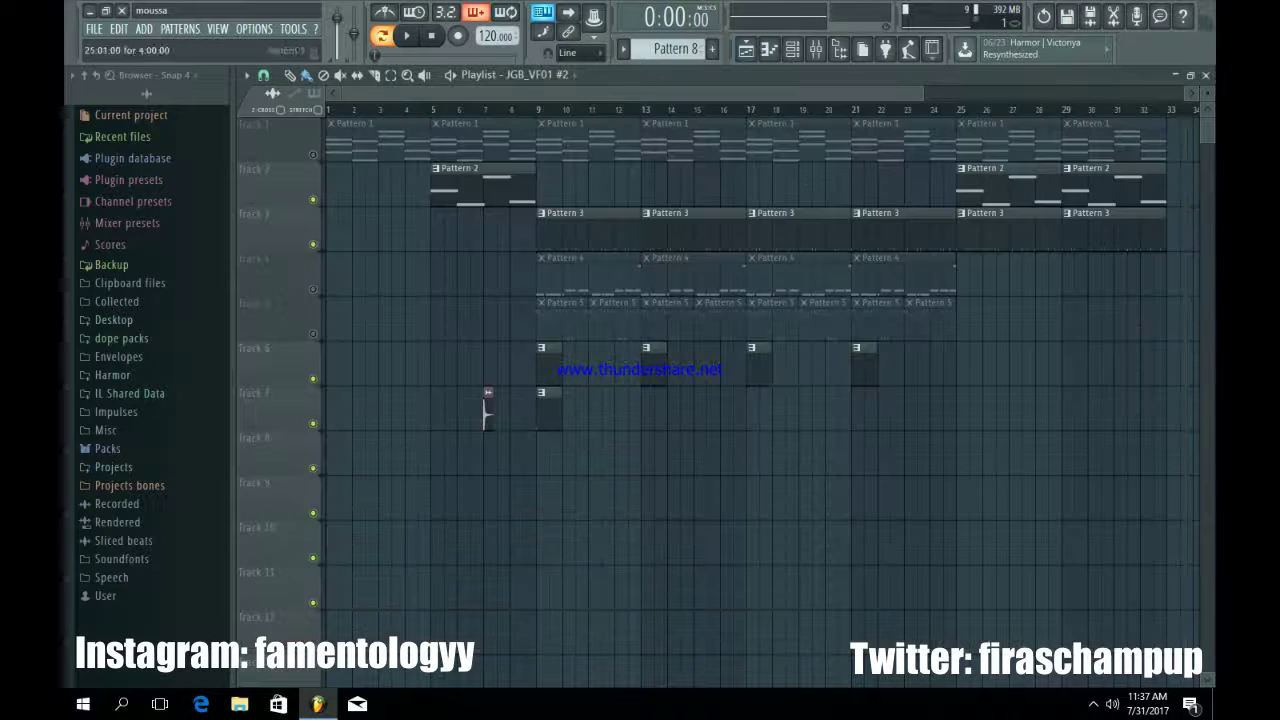
{"action": "scroll", "coordinate": [485, 410], "scroll_direction": "up", "scroll_amount": 4}
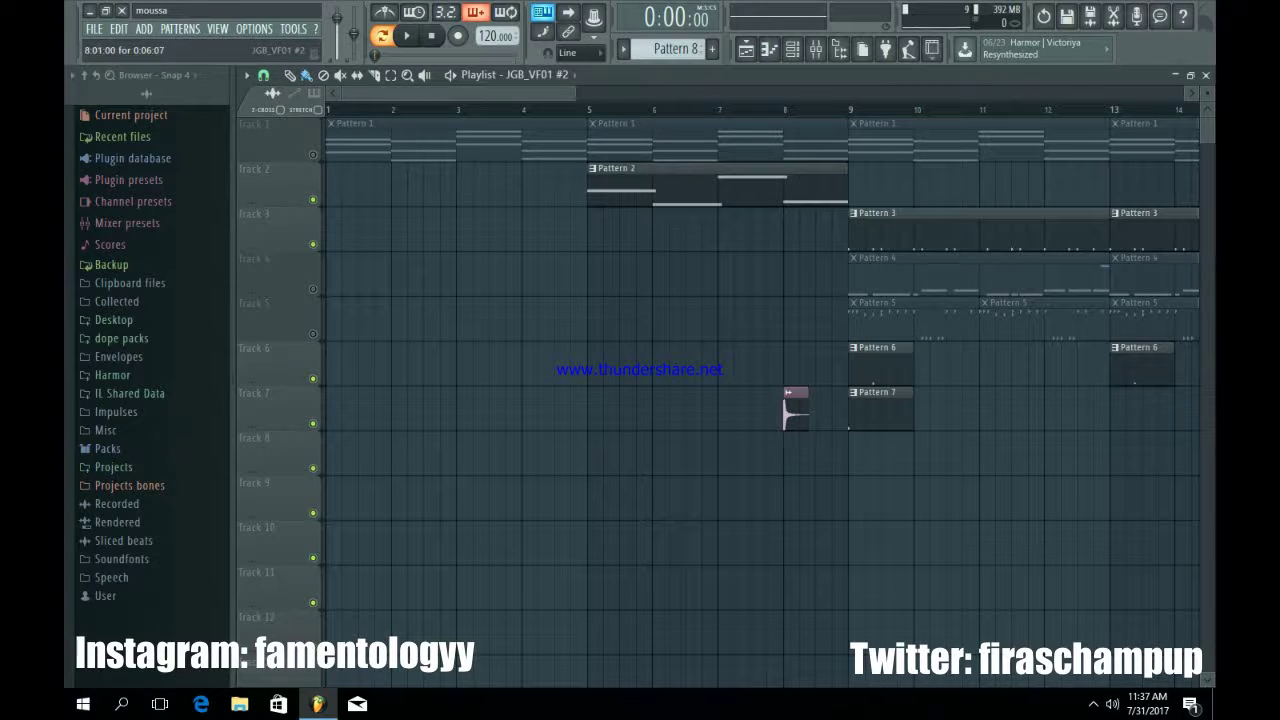
{"action": "scroll", "coordinate": [718, 190], "scroll_direction": "right", "scroll_amount": 1}
{"action": "left_click", "coordinate": [718, 109]}
{"action": "key", "text": "space"}
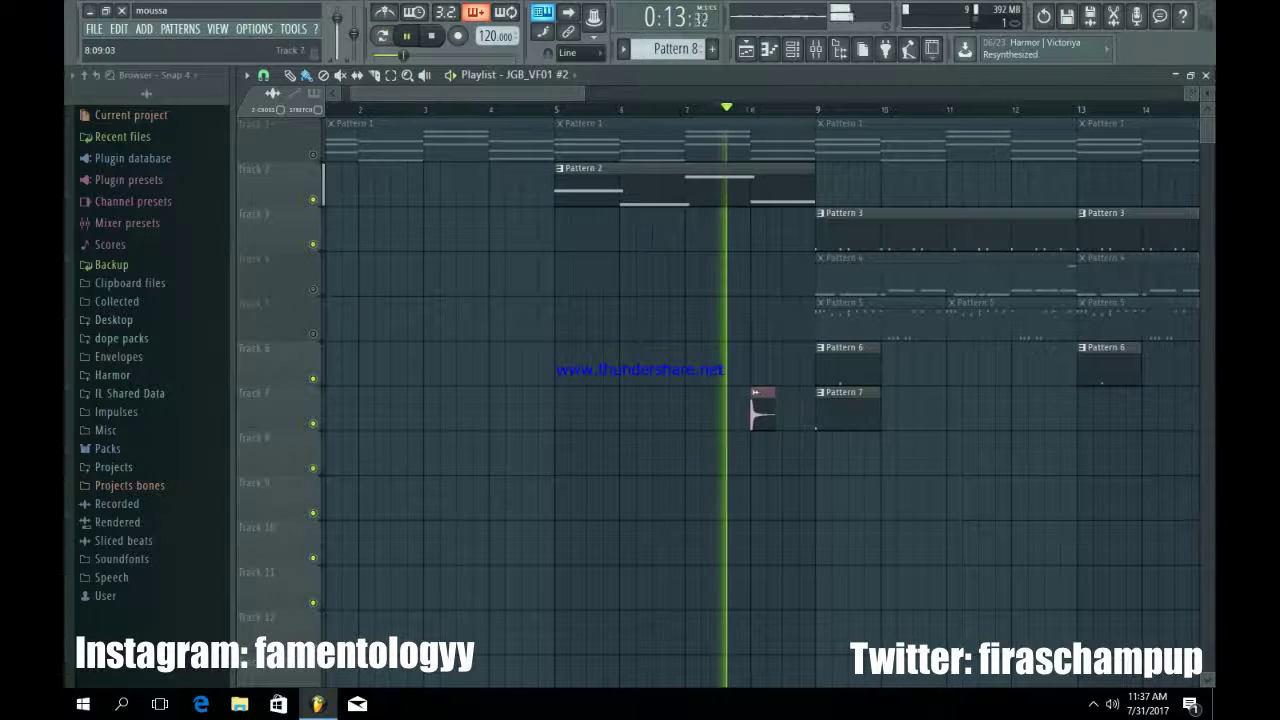
{"action": "key", "text": "space"}
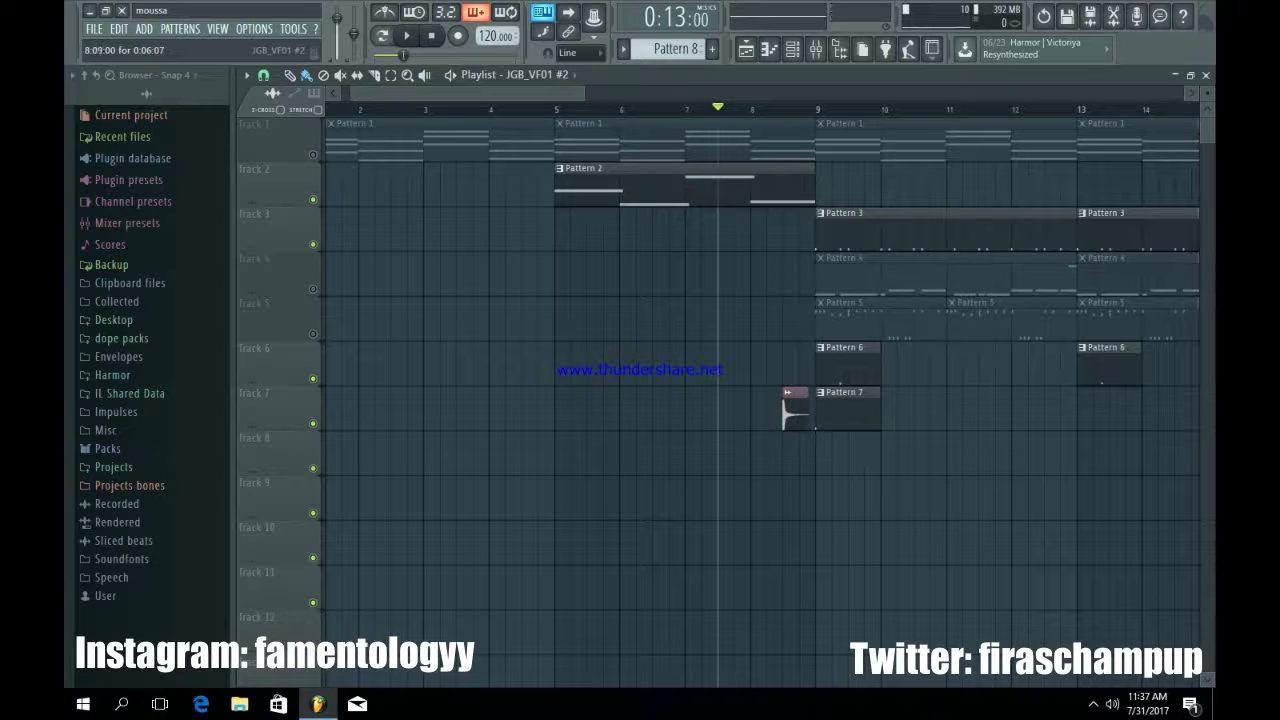
{"action": "key", "text": "space"}
Shorten the JGB_VF01 #2 clip on track 7 and place a copy on track 8 at 8:13:00
{"action": "left_click_drag", "start_coordinate": [807, 414], "coordinate": [791, 414]}
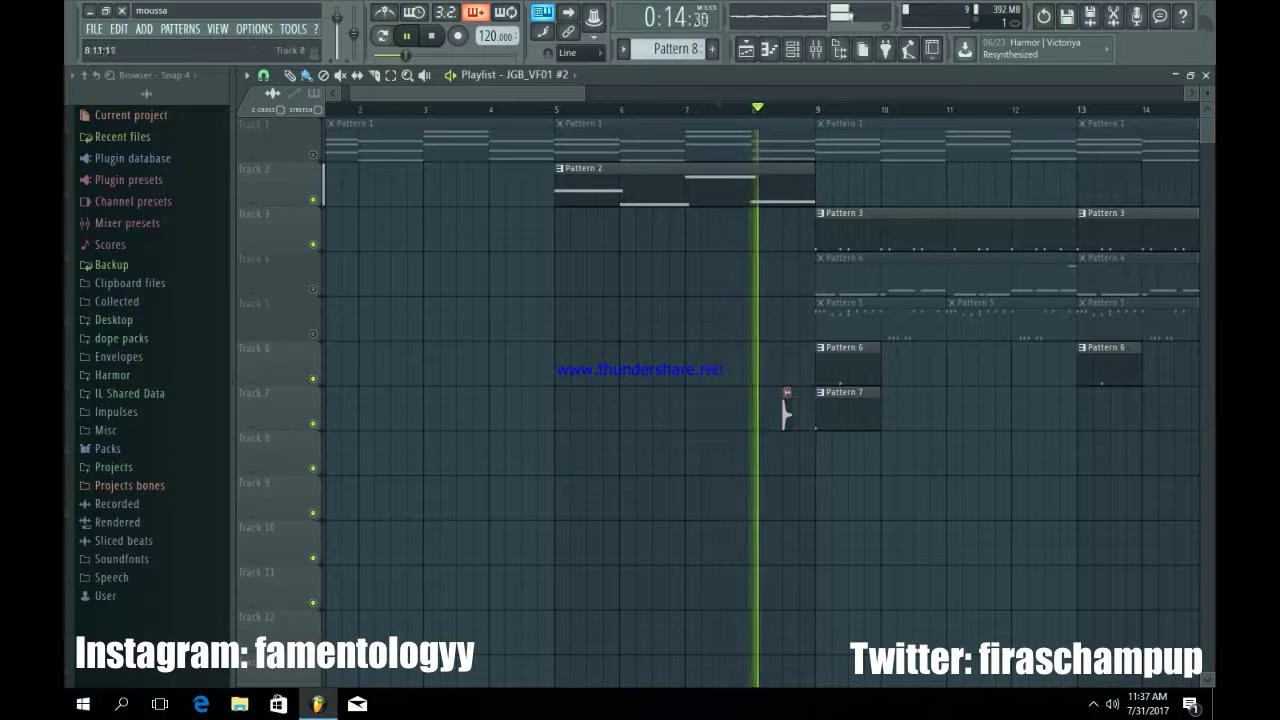
{"action": "left_click", "coordinate": [786, 457]}
{"action": "key", "text": "space"}
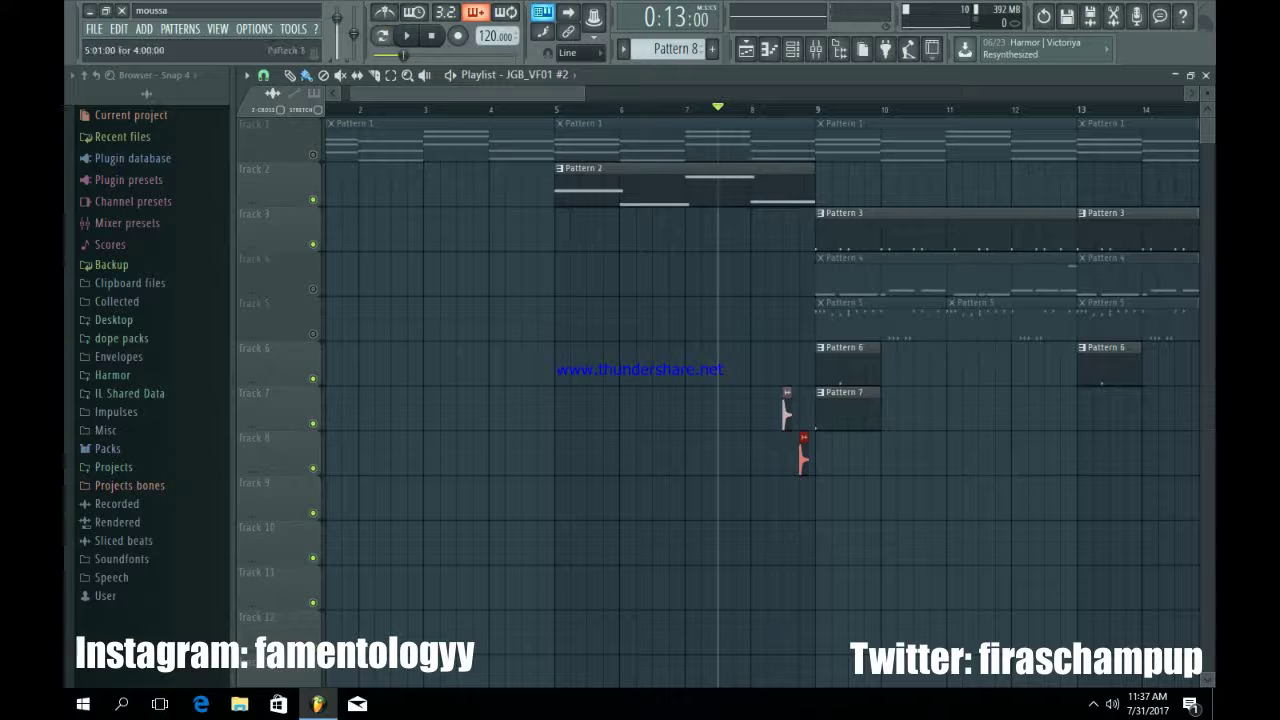
Shift the JGB_VF01 #2 clip on track 8 back to about 8:11 and place another copy on track 9 at 8:13:00
{"action": "left_click_drag", "start_coordinate": [584, 93], "coordinate": [521, 93]}
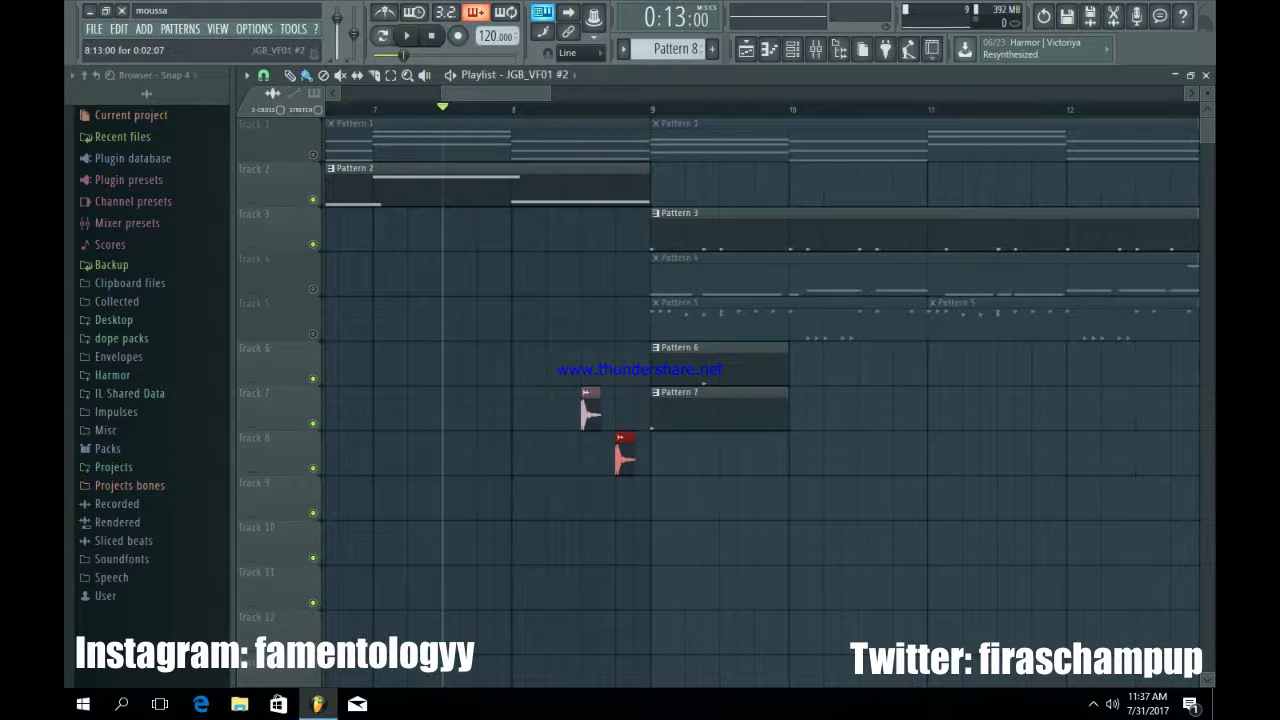
{"action": "double_click", "coordinate": [618, 445]}
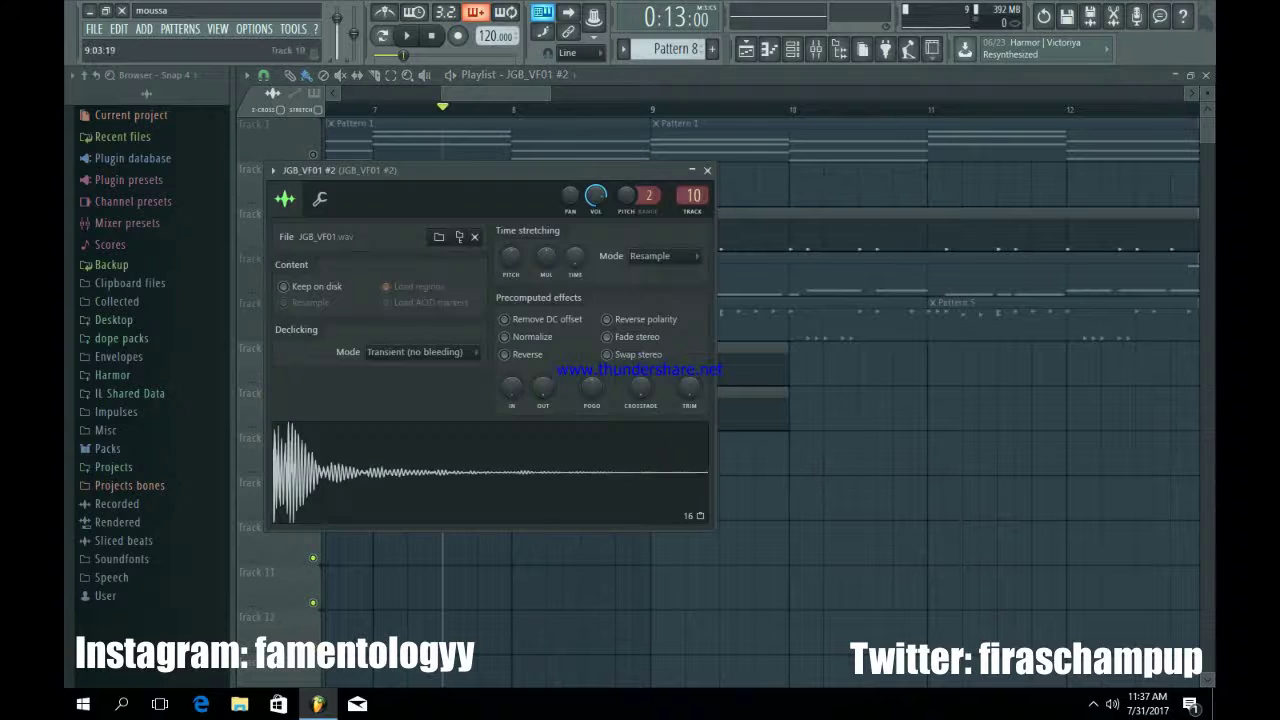
{"action": "key", "text": "Escape"}
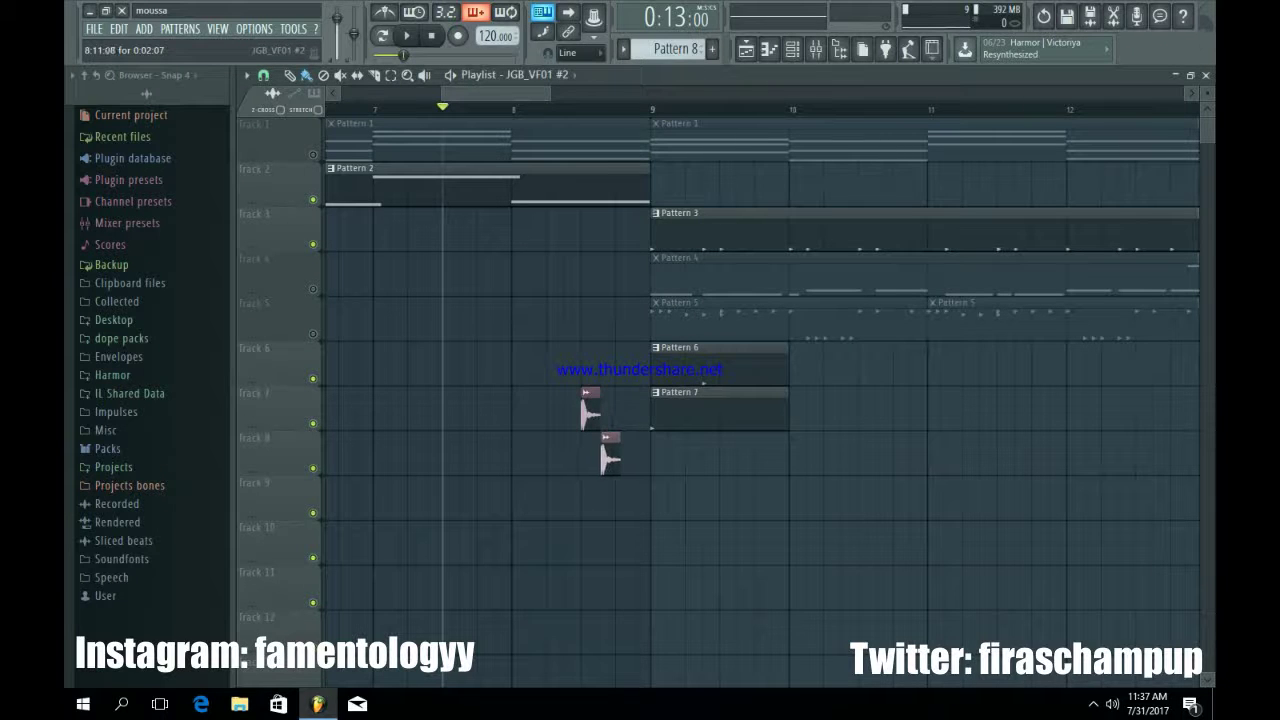
{"action": "key", "text": "space"}
{"action": "left_click", "coordinate": [619, 498]}
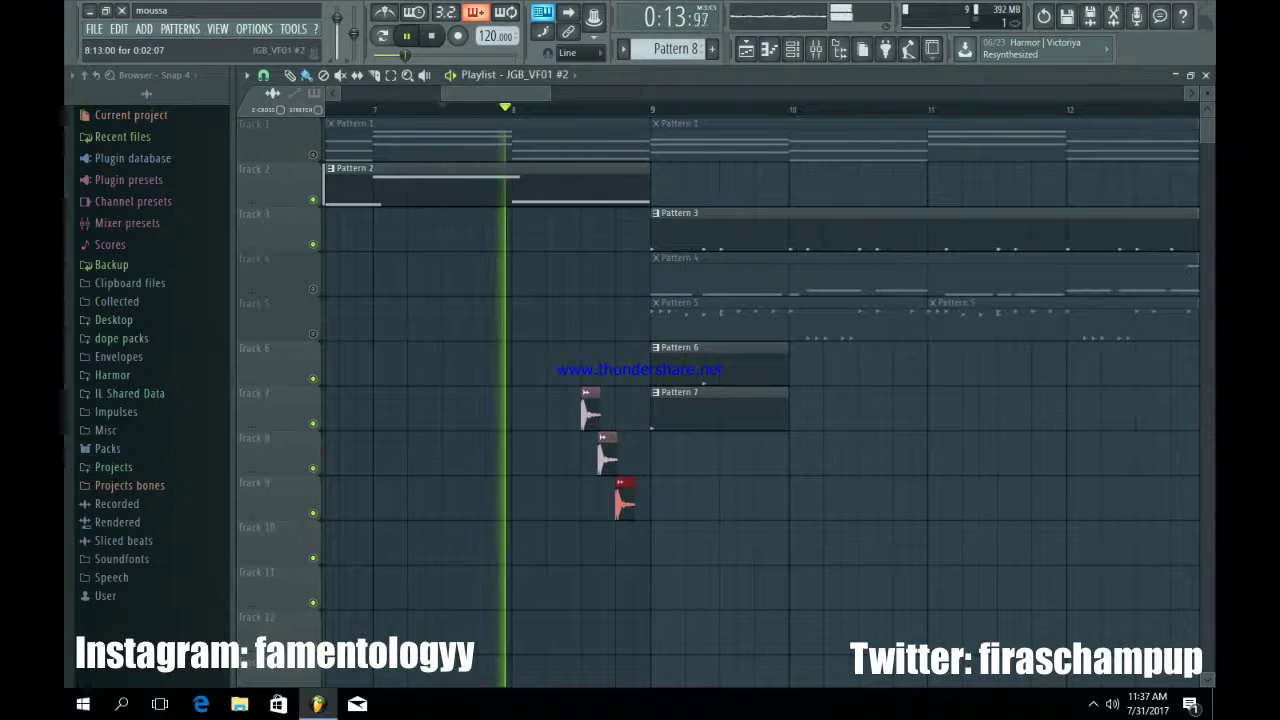
Extend the track 9 clip from about 8:15 into bar 9 and arrange two very short slices on track 8 near 8:13 and 8:15
{"action": "mouse_move", "coordinate": [634, 500]}
{"action": "left_mouse_down"}
{"action": "mouse_move", "coordinate": [667, 500]}
{"action": "mouse_move", "coordinate": [648, 500]}
{"action": "left_mouse_up"}
{"action": "mouse_move", "coordinate": [616, 460]}
{"action": "left_mouse_down"}
{"action": "mouse_move", "coordinate": [600, 460]}
{"action": "mouse_move", "coordinate": [633, 460]}
{"action": "left_mouse_up"}
{"action": "left_click", "coordinate": [620, 456]}
{"action": "key", "text": "space"}
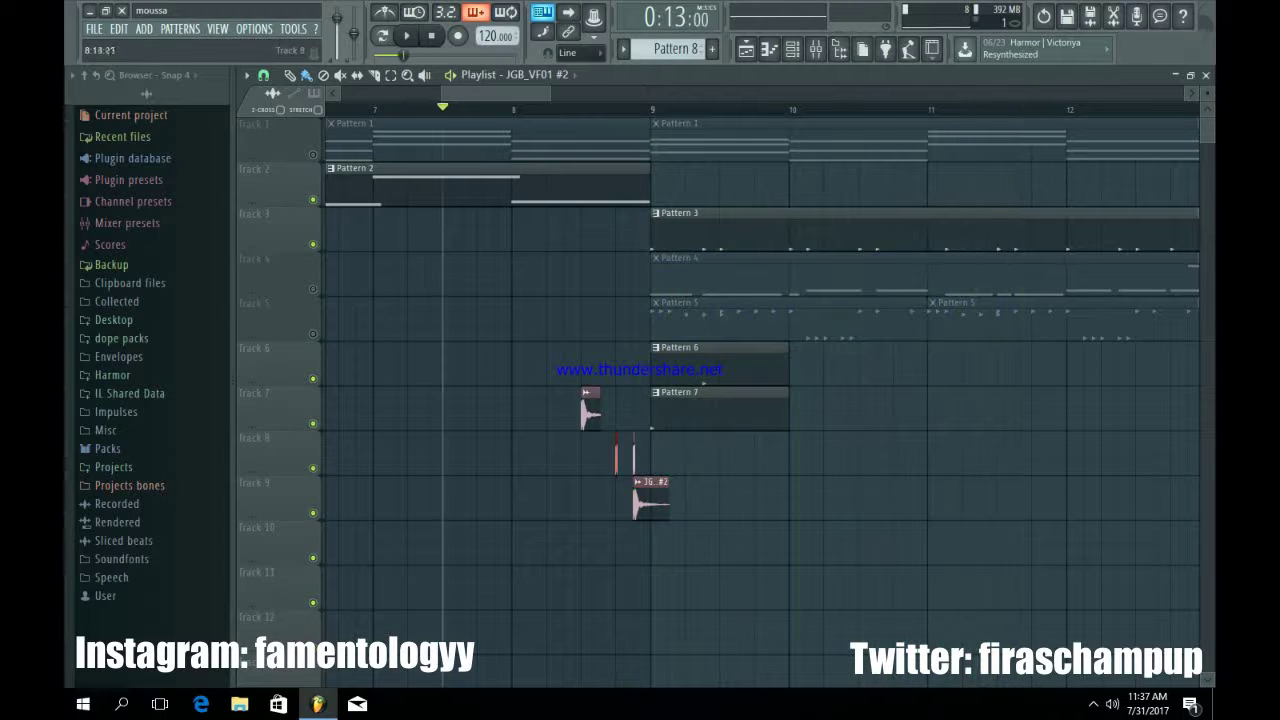
{"action": "key", "text": "space"}
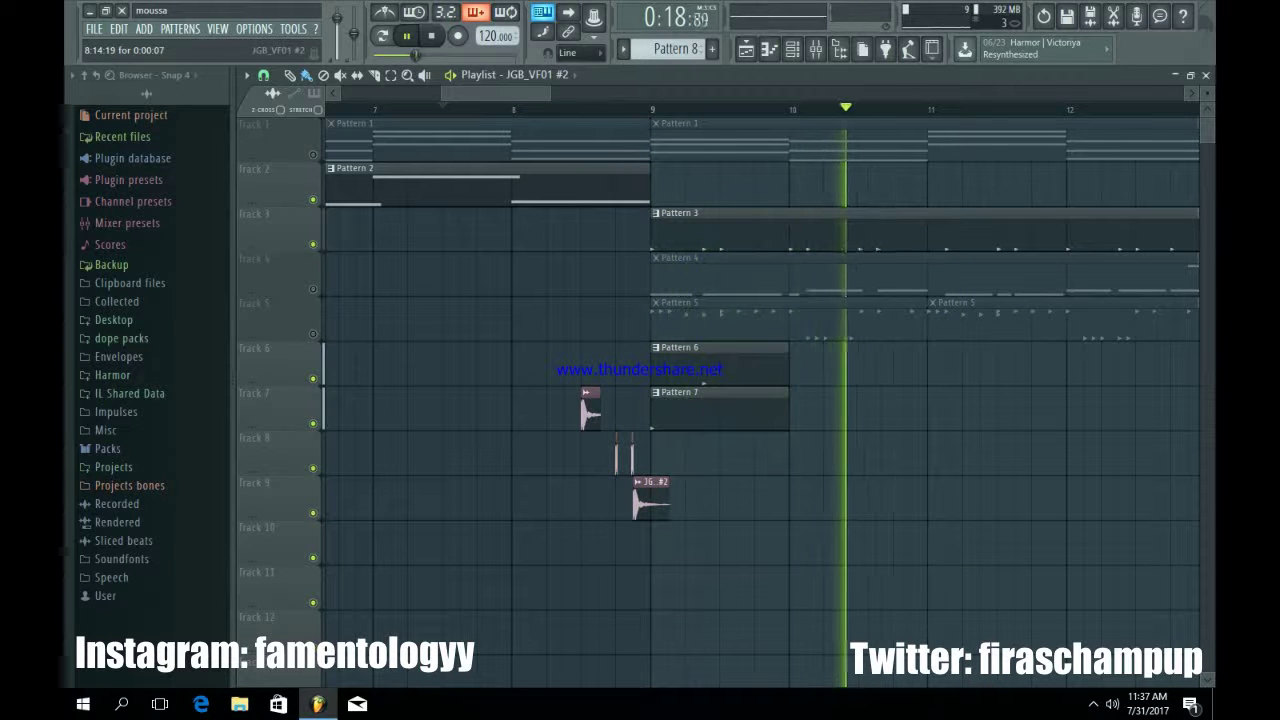
Play the JGB_VF01 #2 fill leading into bar 9 and check its level in the mixer
{"action": "key", "text": "space"}
{"action": "key", "text": "space"}
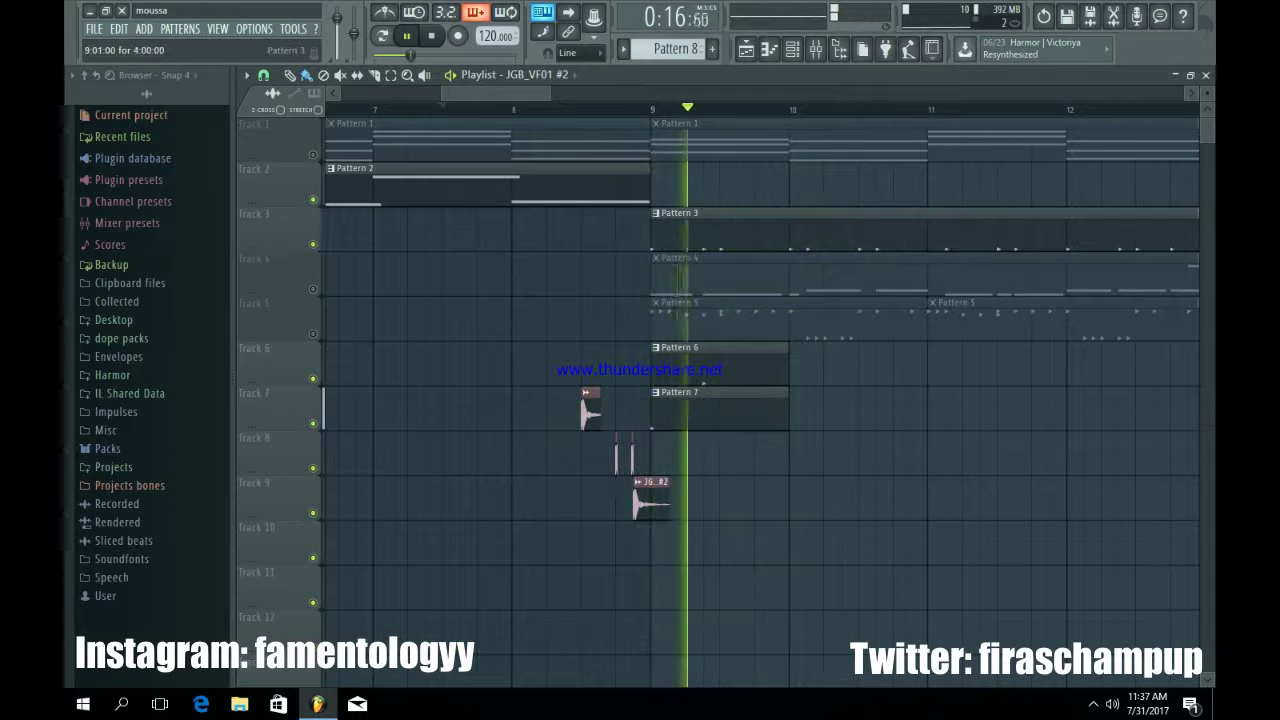
{"action": "key", "text": "F9"}
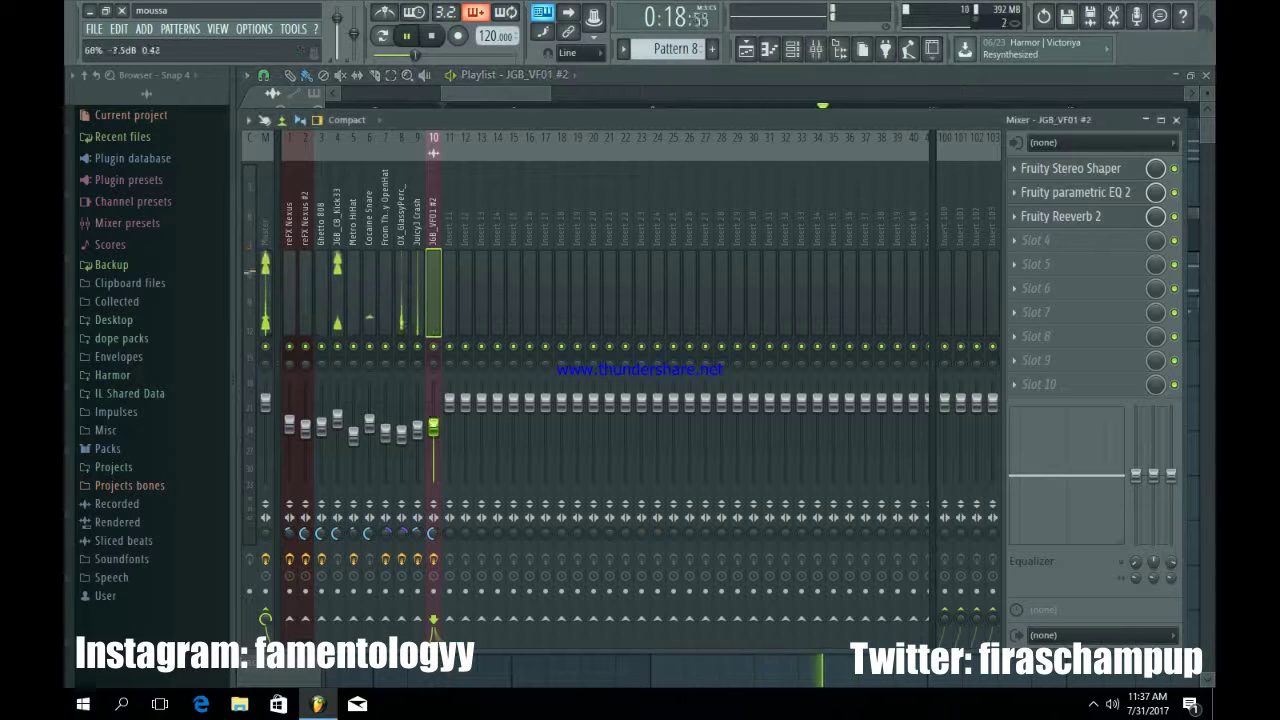
{"action": "key", "text": "F9"}
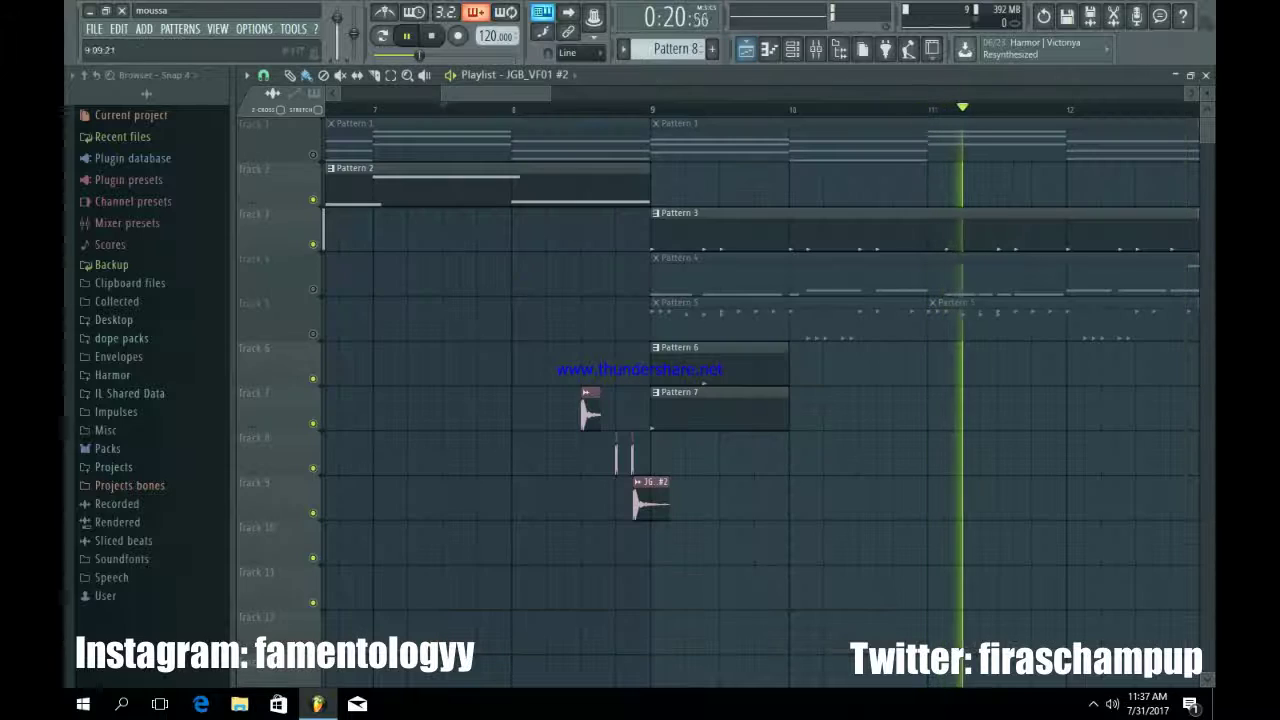
{"action": "key", "text": "space"}
Unmute playlist track 5 and play the arrangement with Pattern 5 included
{"action": "left_click", "coordinate": [312, 334]}
{"action": "key", "text": "space"}
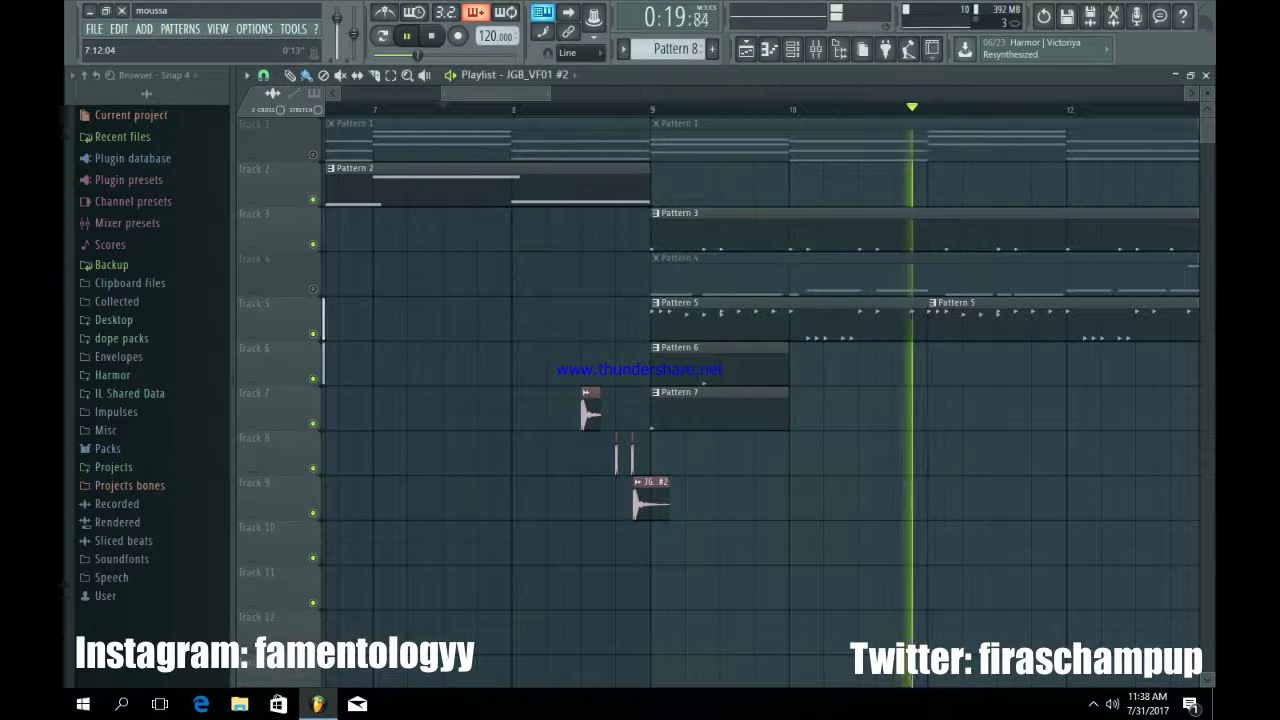
{"action": "left_click_drag", "start_coordinate": [468, 93], "coordinate": [355, 93]}
{"action": "left_click_drag", "start_coordinate": [450, 93], "coordinate": [1046, 93]}
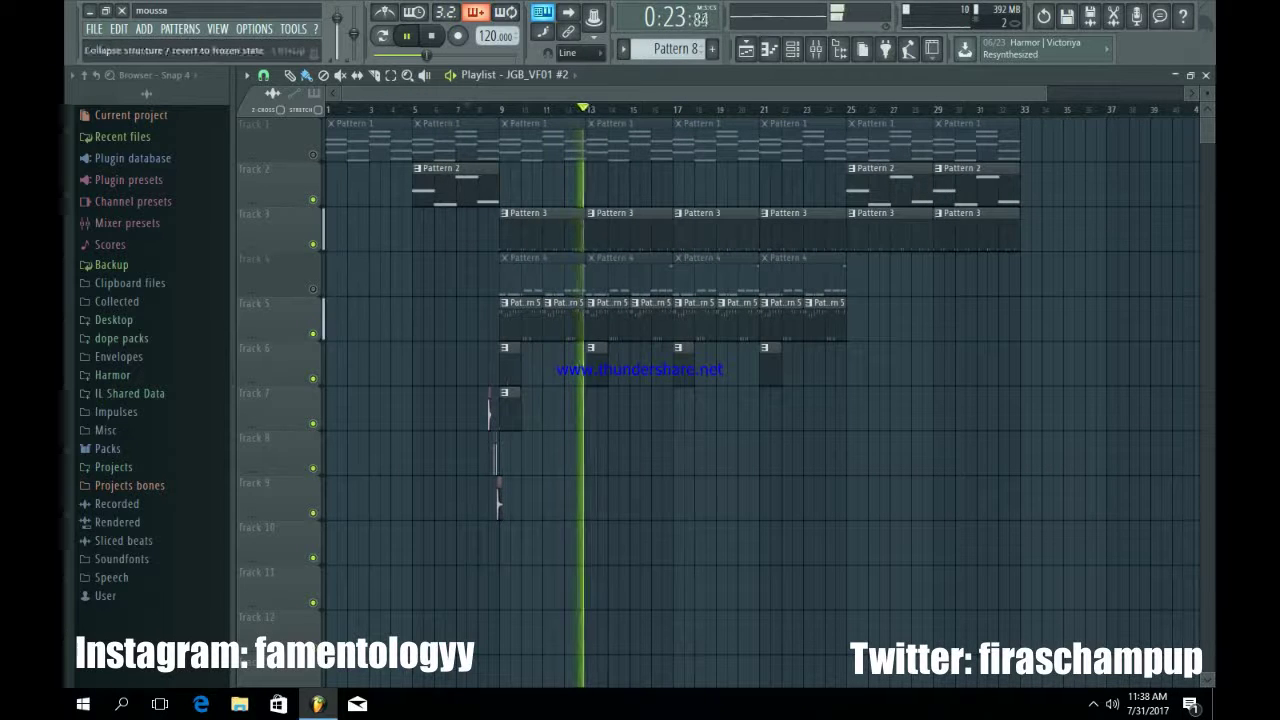
Stop playback and unmute playlist tracks 1 and 4 so that every track is active
{"action": "left_click", "coordinate": [431, 35]}
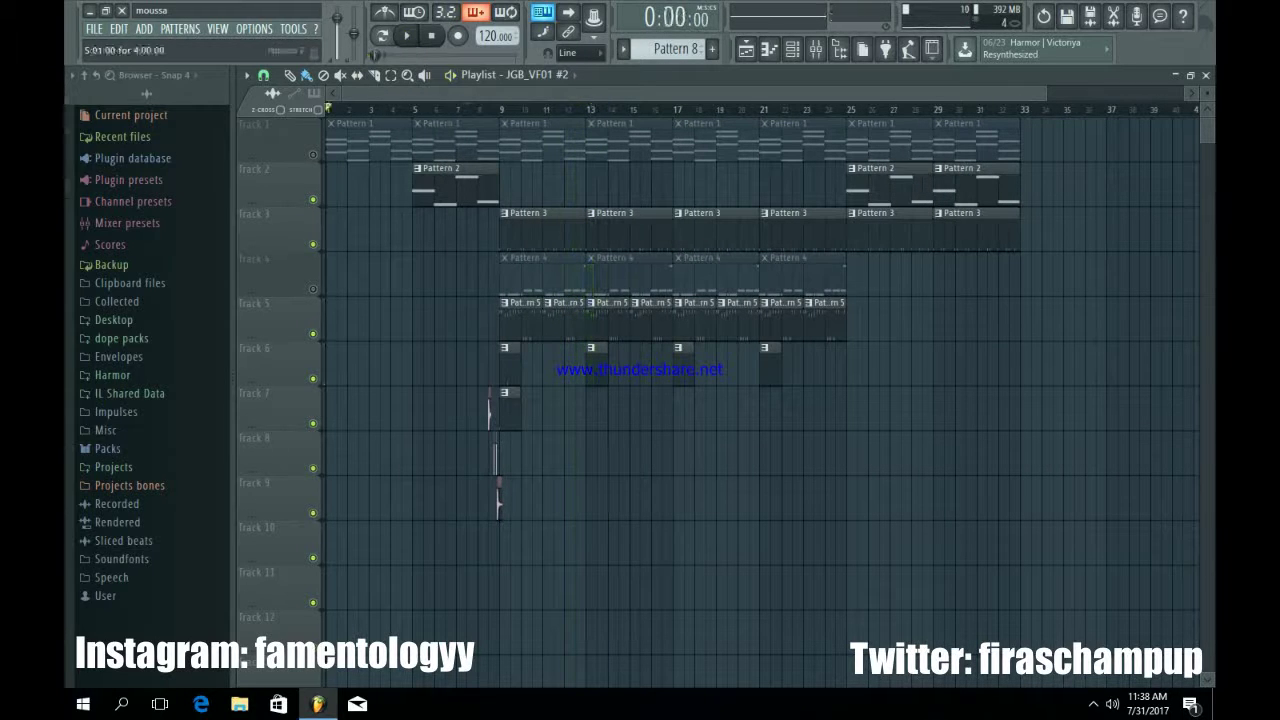
{"action": "right_click", "coordinate": [313, 155]}
{"action": "right_click", "coordinate": [313, 155]}
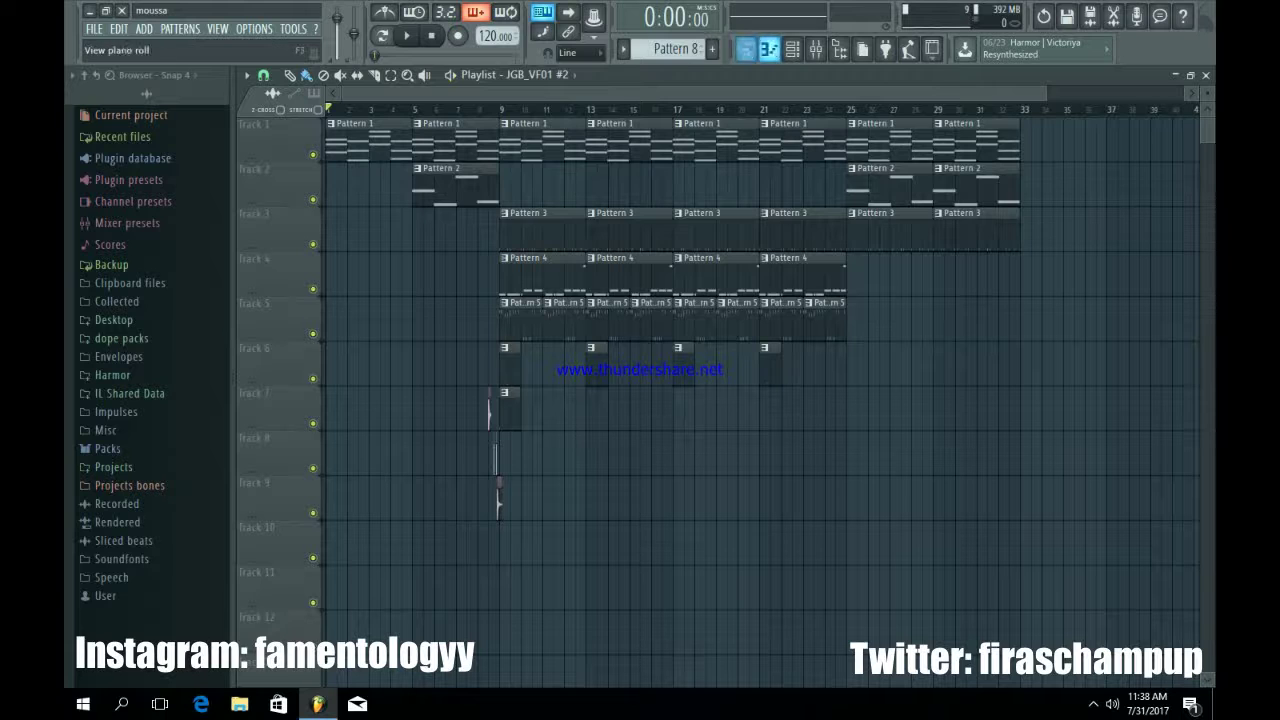
Look over the channel rack and the mixer inserts, and play the full arrangement from the start
{"action": "left_click", "coordinate": [792, 49]}
{"action": "left_click", "coordinate": [391, 162]}
{"action": "left_click", "coordinate": [388, 180]}
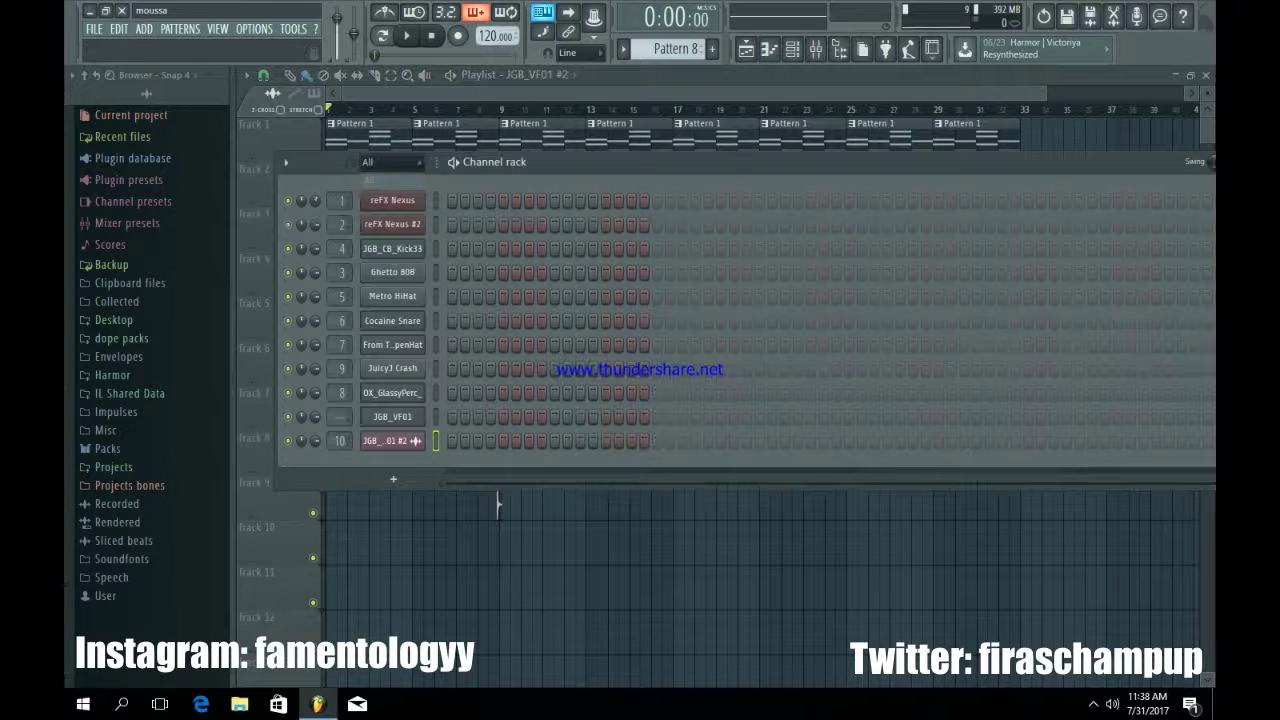
{"action": "key", "text": "F9"}
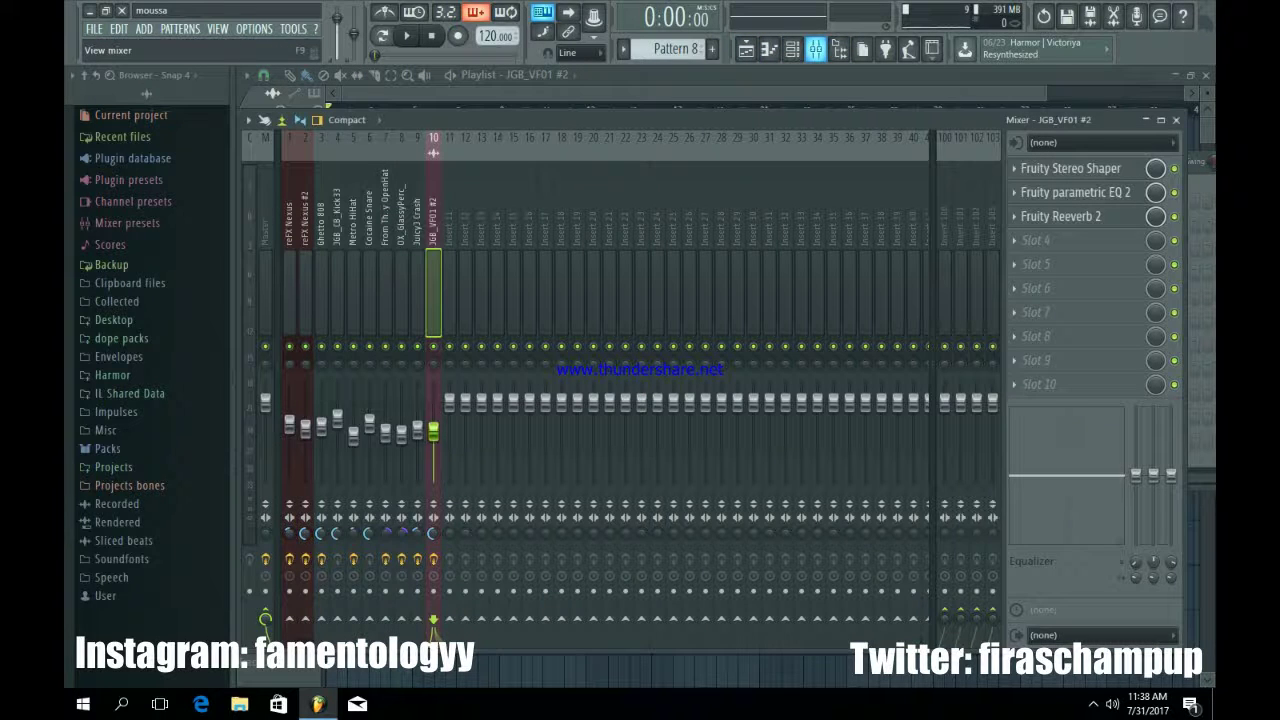
{"action": "key", "text": "F9"}
{"action": "key", "text": "F6"}
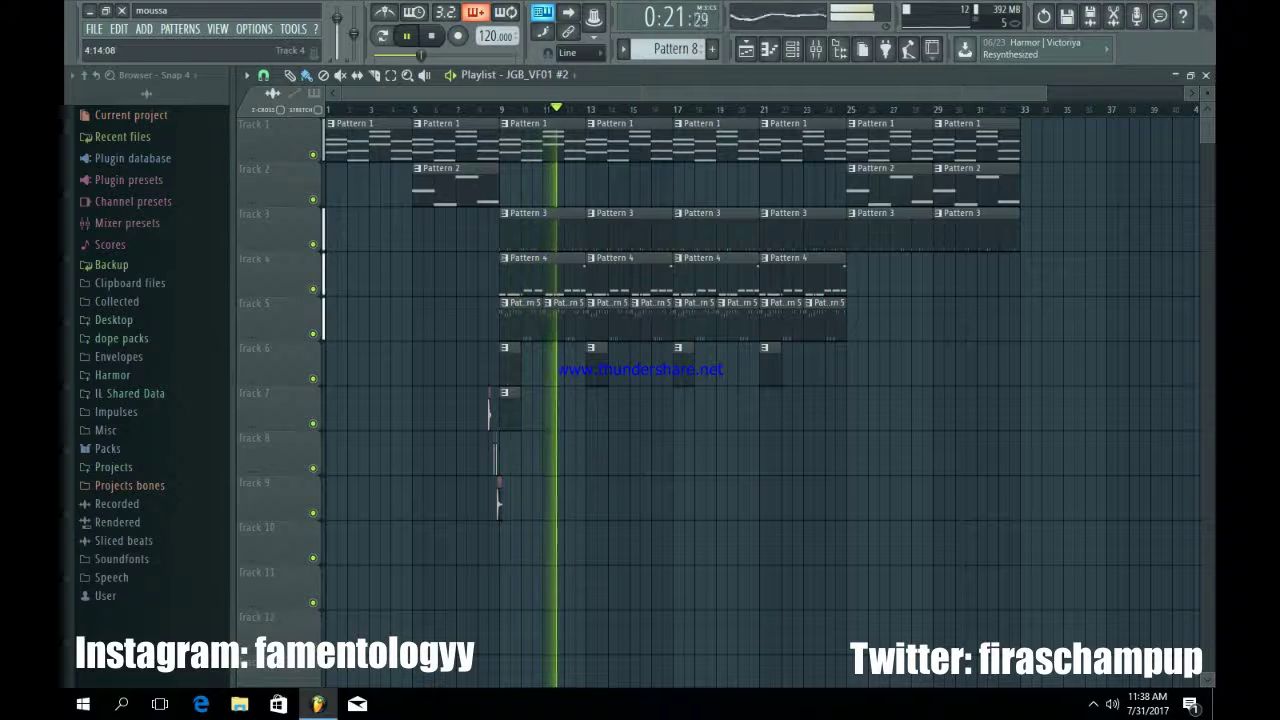
Raise the volume of the Ghetto 808 mixer insert slightly while the arrangement plays
{"action": "left_click", "coordinate": [816, 48]}
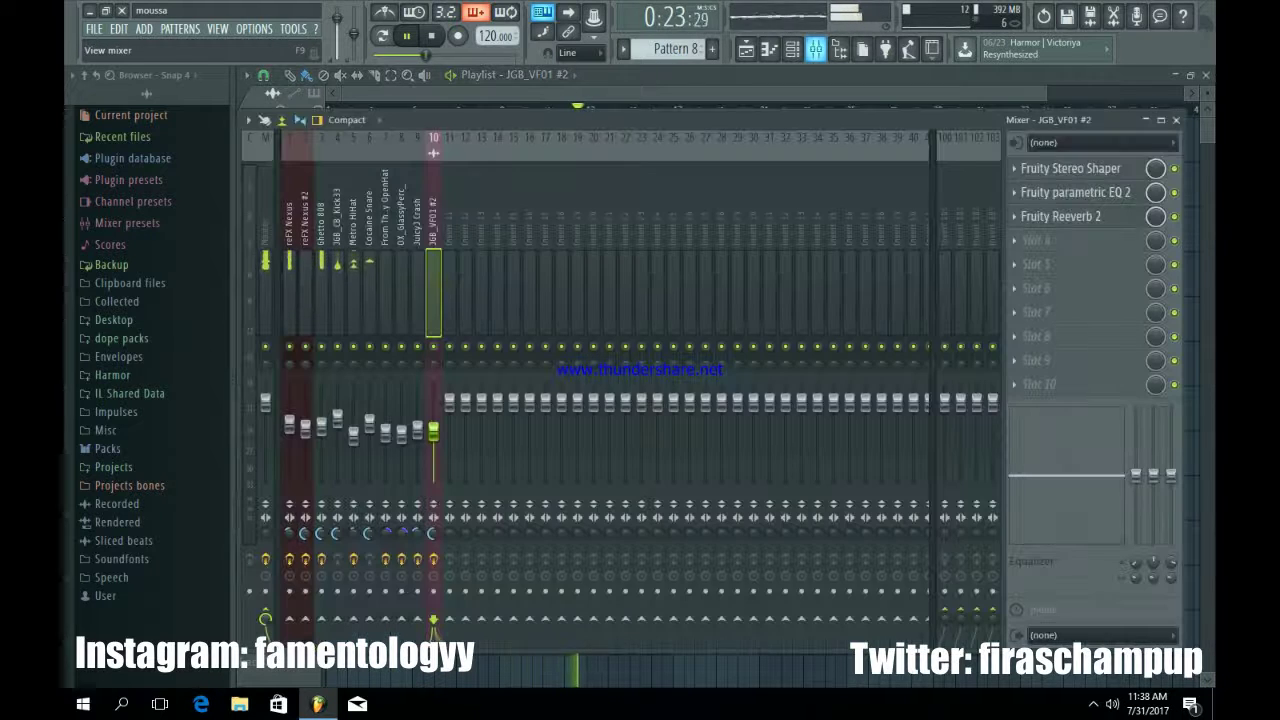
{"action": "left_click", "coordinate": [816, 48]}
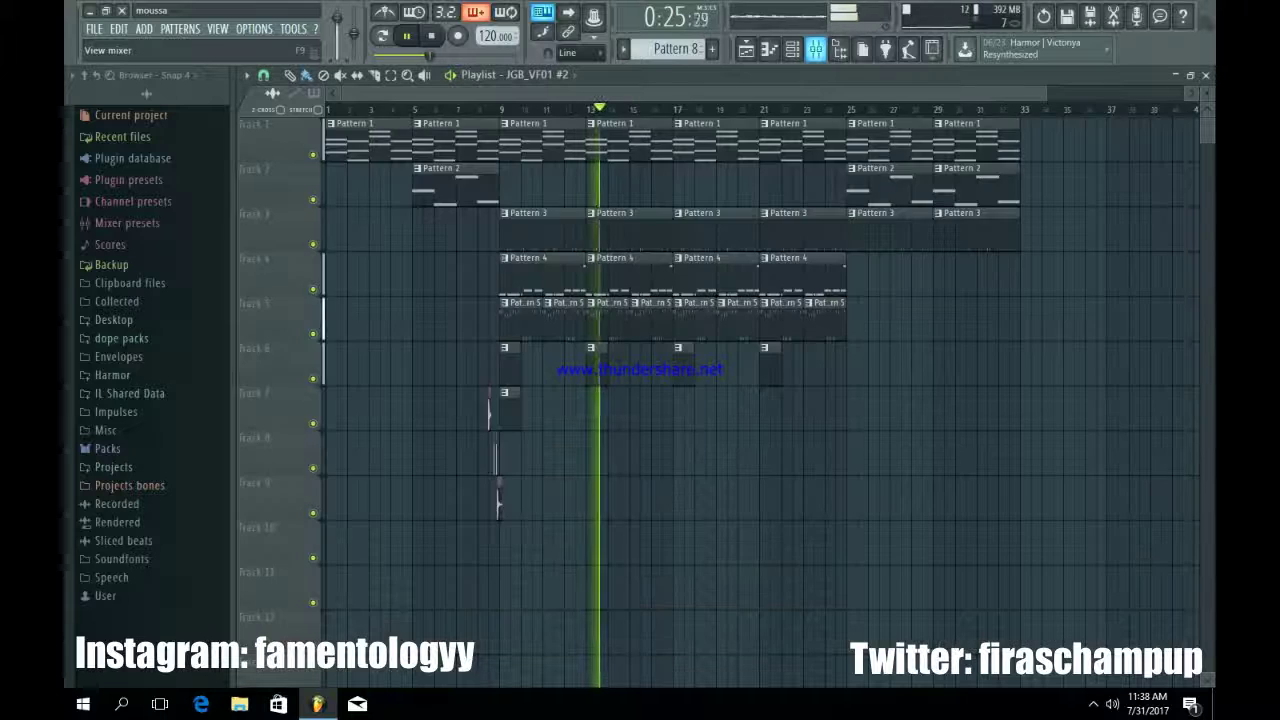
{"action": "left_click", "coordinate": [816, 48]}
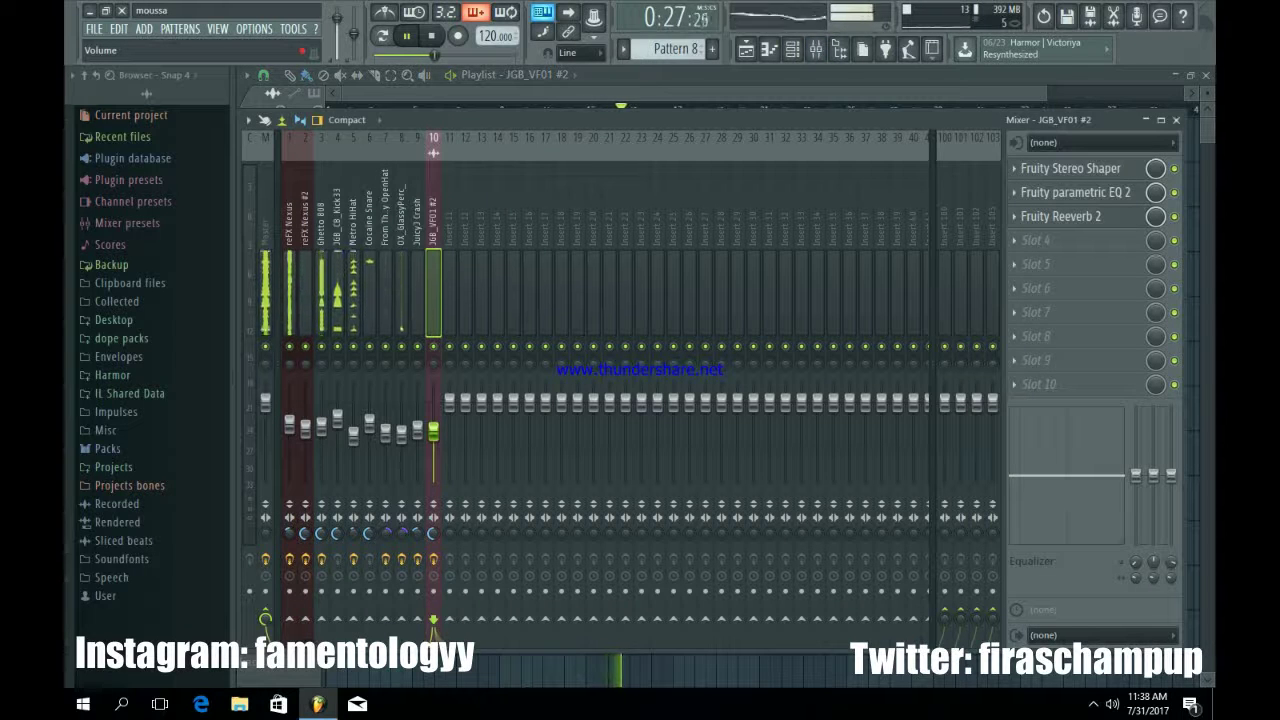
{"action": "left_click_drag", "start_coordinate": [321, 427], "coordinate": [321, 423]}
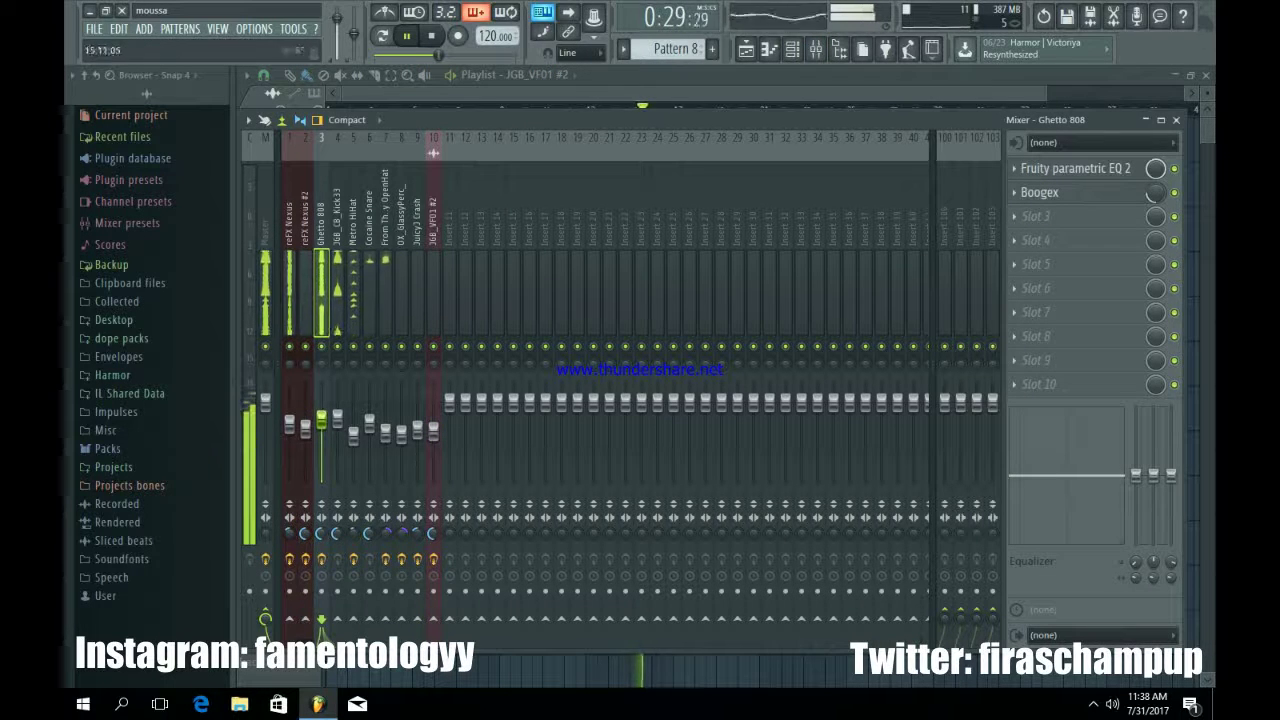
Place a copy of the Pattern 7 clip on playlist track 7 at bar 25
{"action": "key", "text": "F5"}
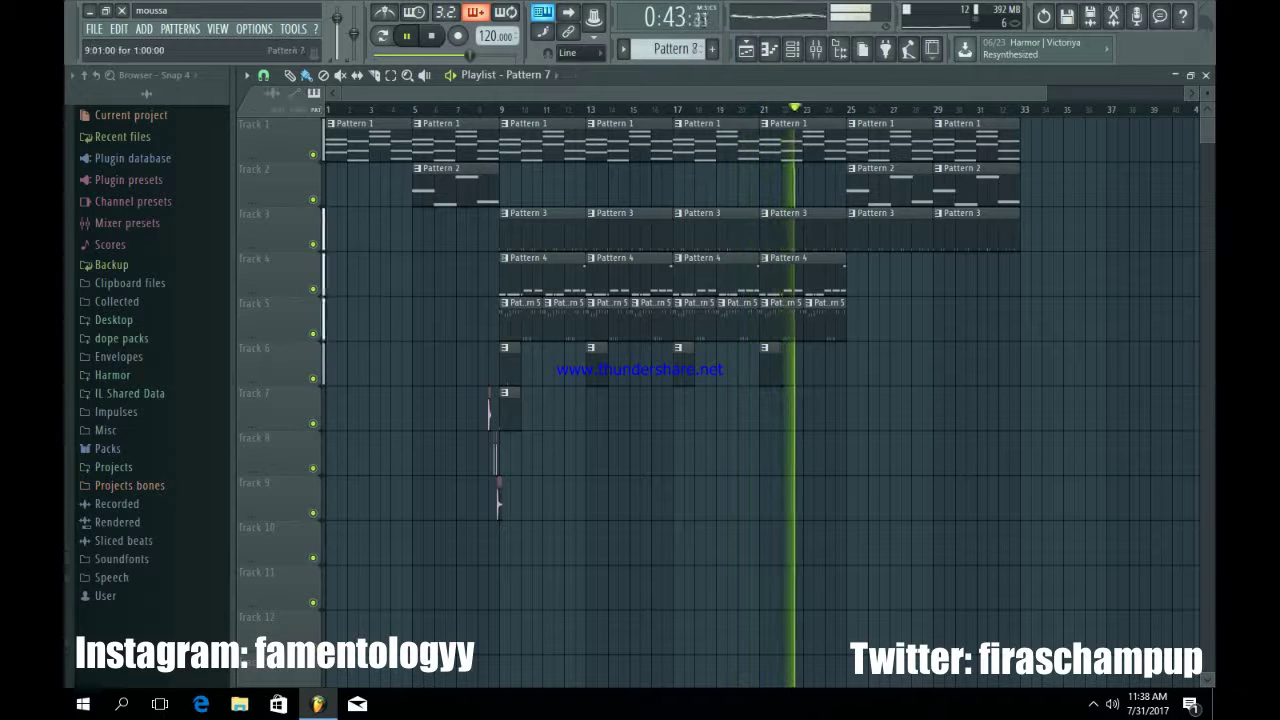
{"action": "left_click", "coordinate": [866, 394]}
{"action": "left_click_drag", "start_coordinate": [866, 396], "coordinate": [856, 398]}
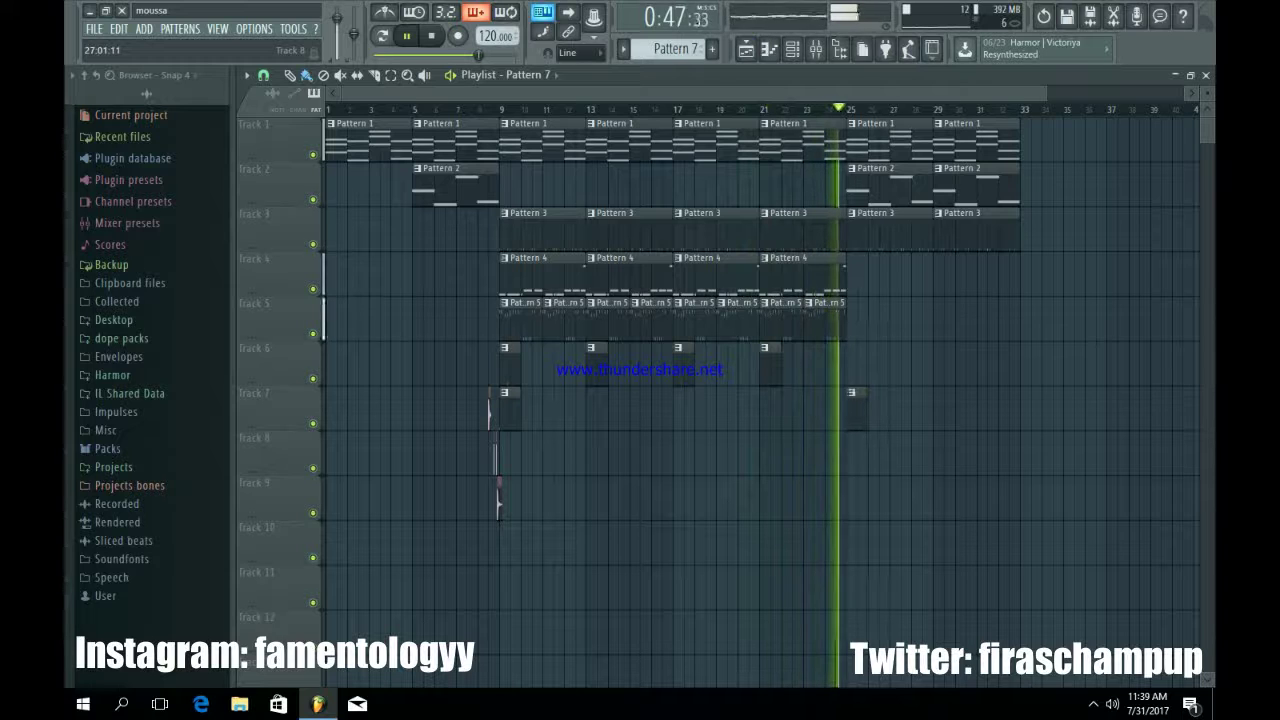